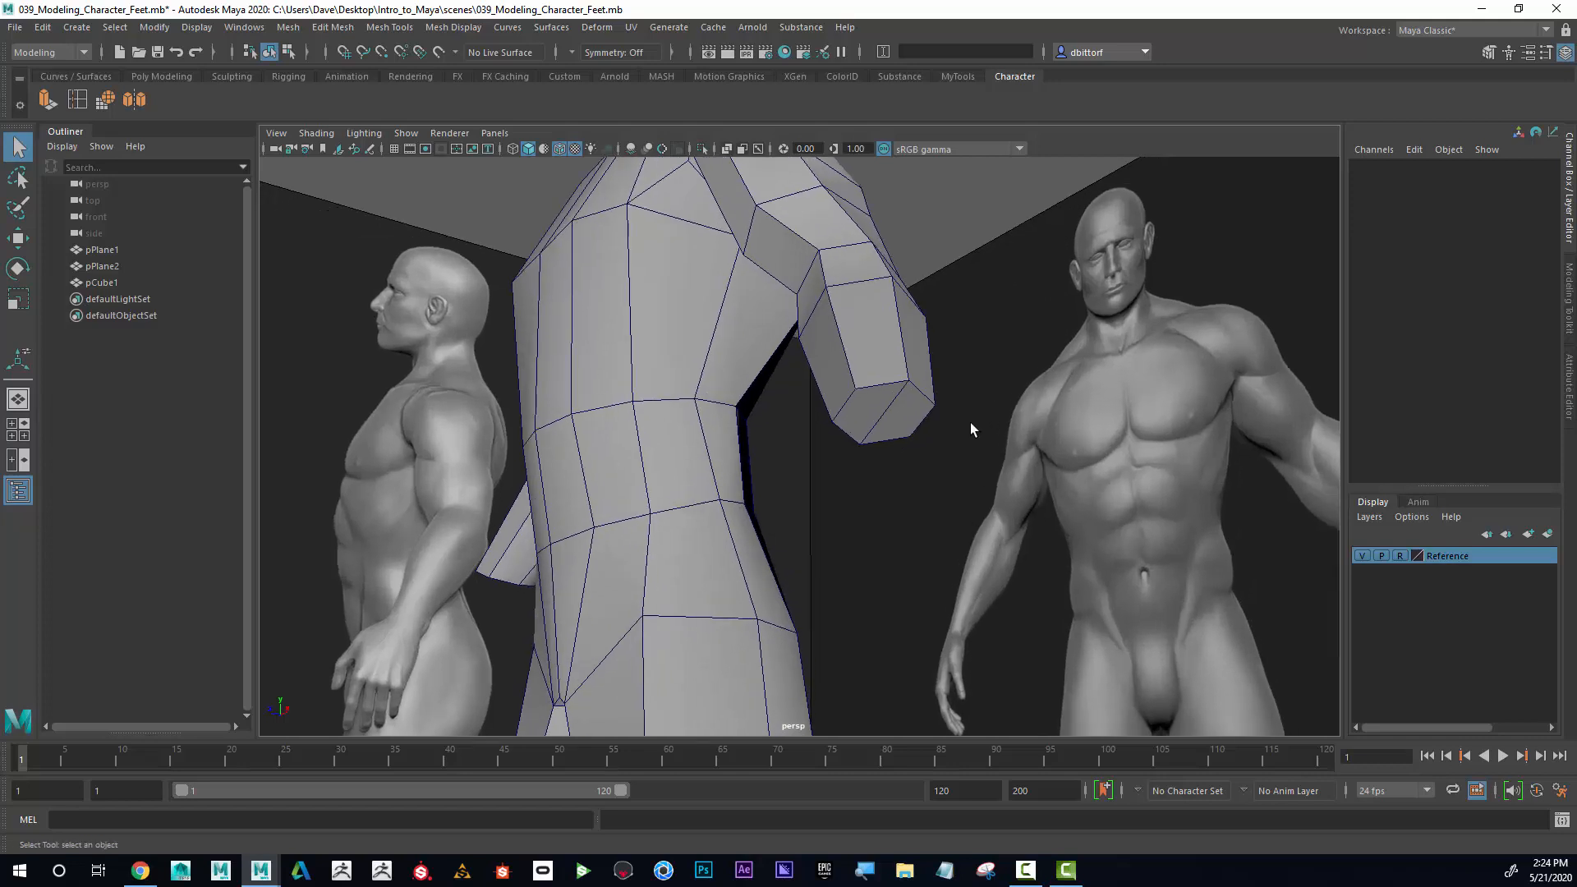
Extrude the two faces capping the end of the forearm, with a Local Translate Z of about 0.998.
right_drag(896, 392, 891, 426)
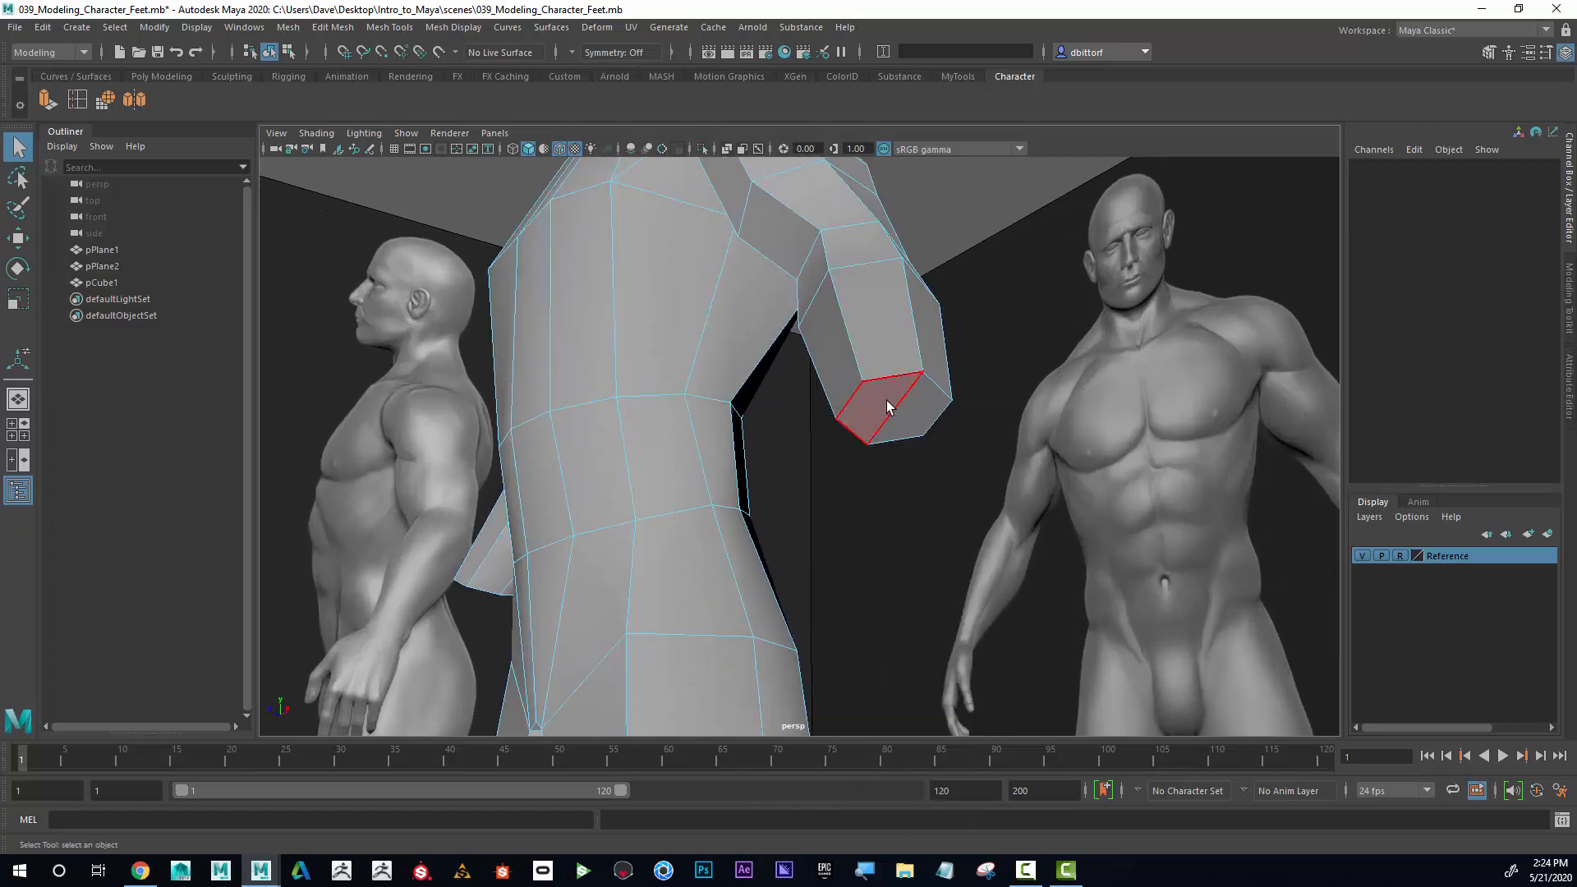
click(891, 403)
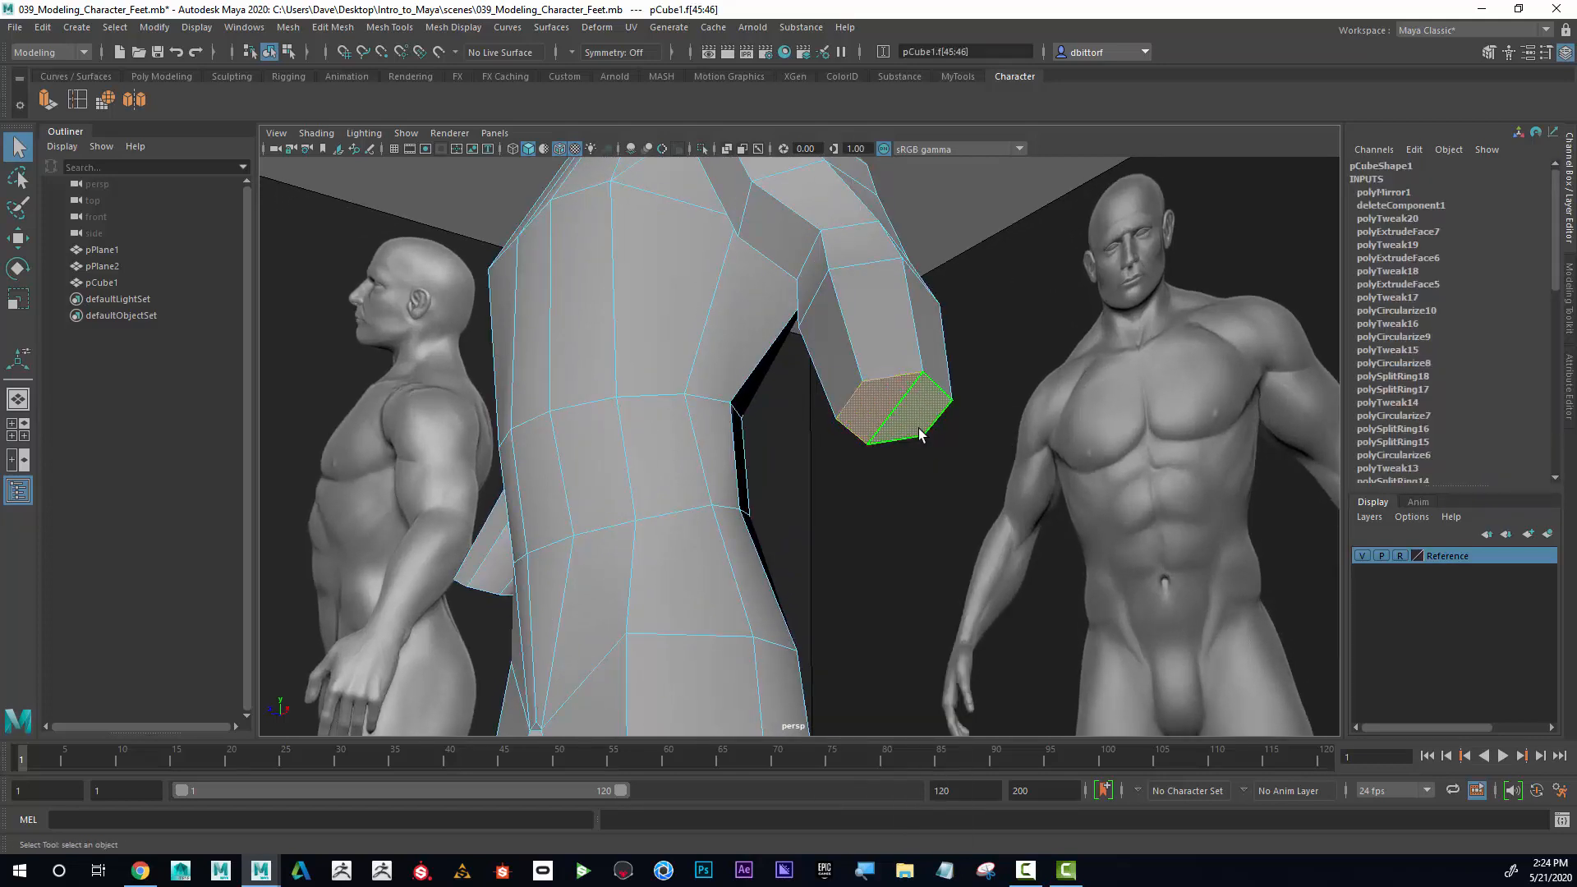
scroll(918, 466, down, 5)
alt+drag(616, 476, 677, 421)
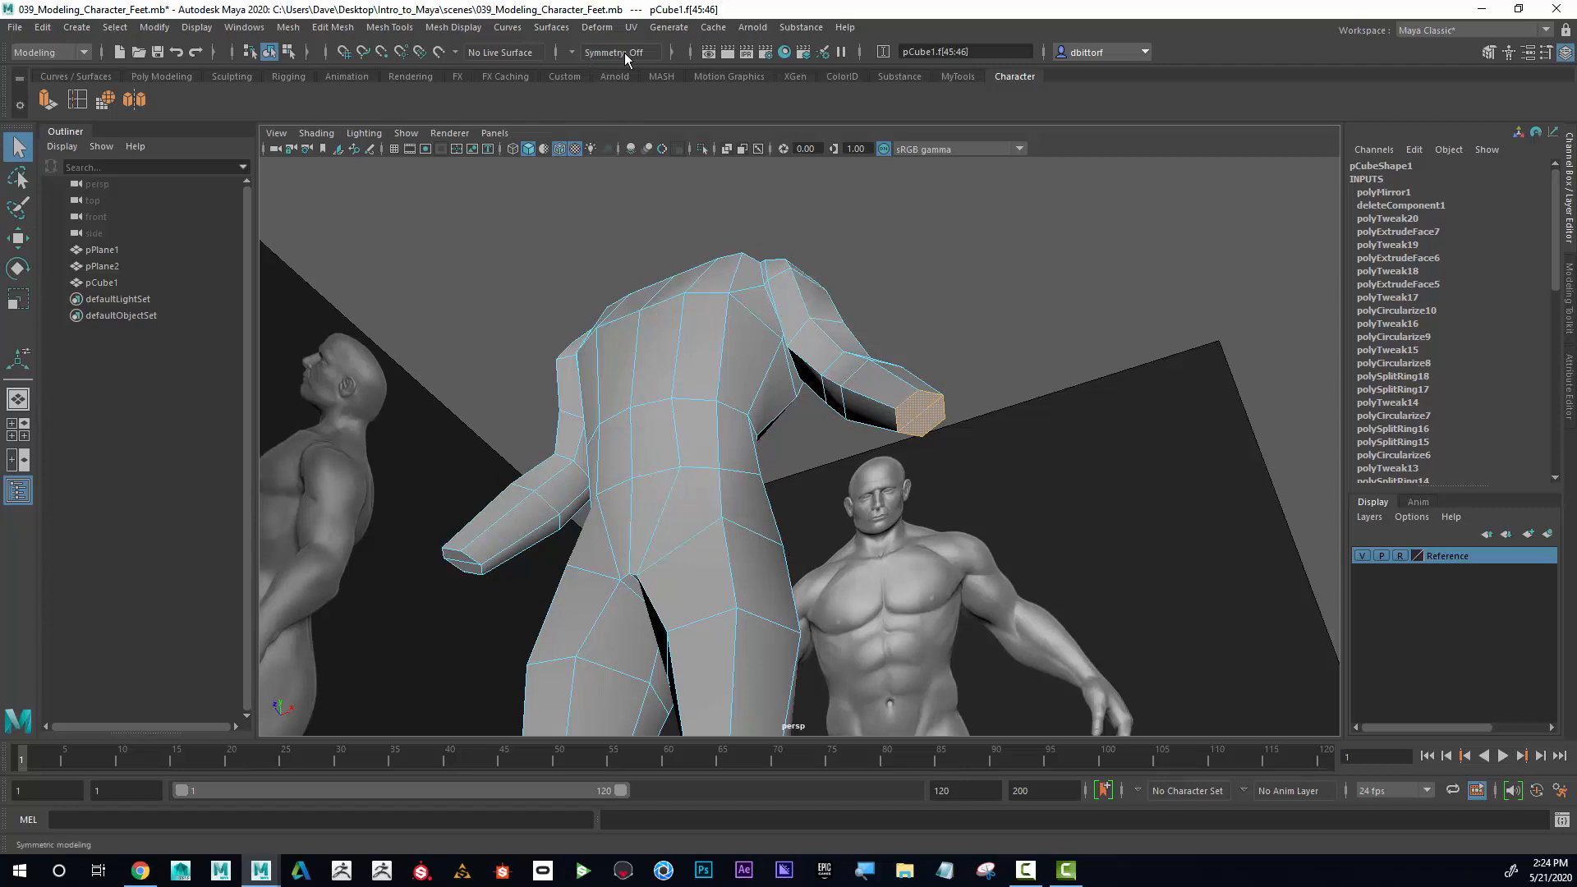
alt+drag(898, 417, 946, 393)
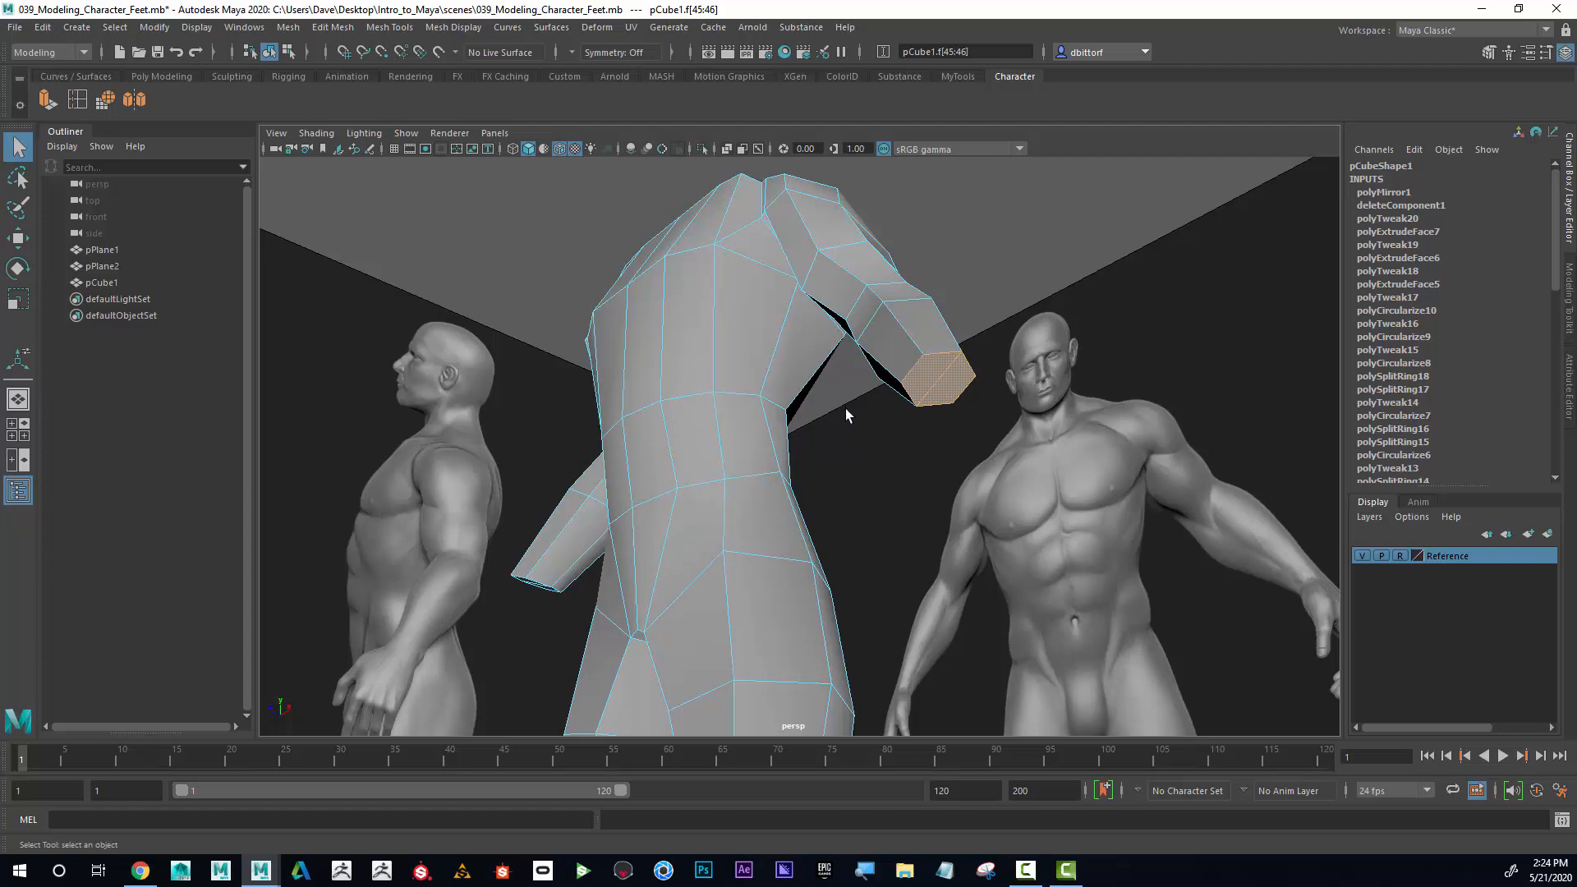
alt+drag(846, 408, 748, 368)
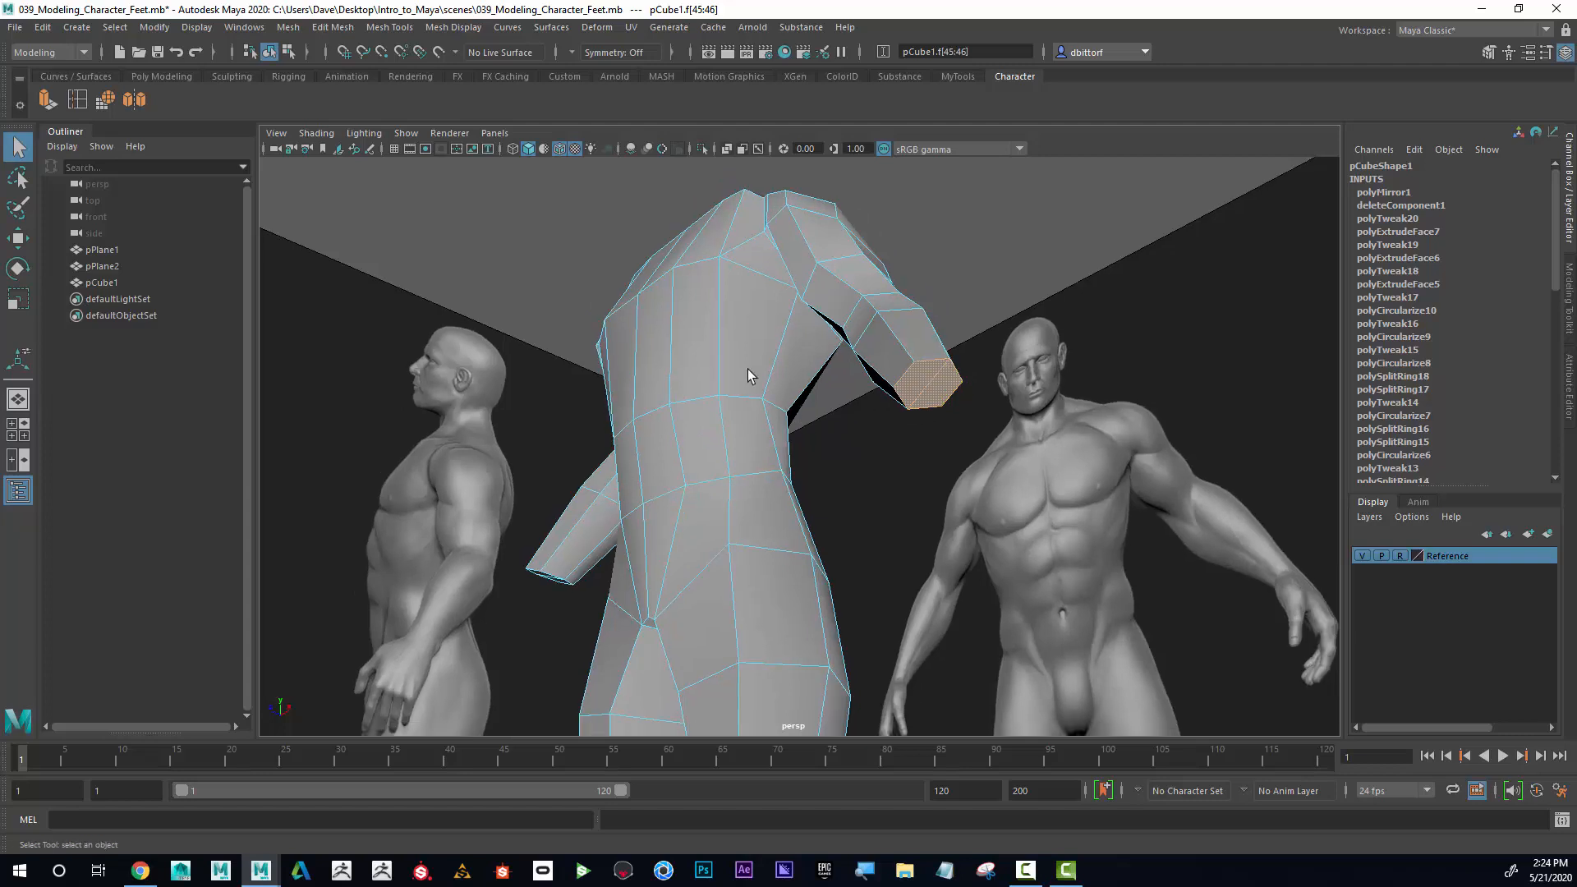
click(45, 98)
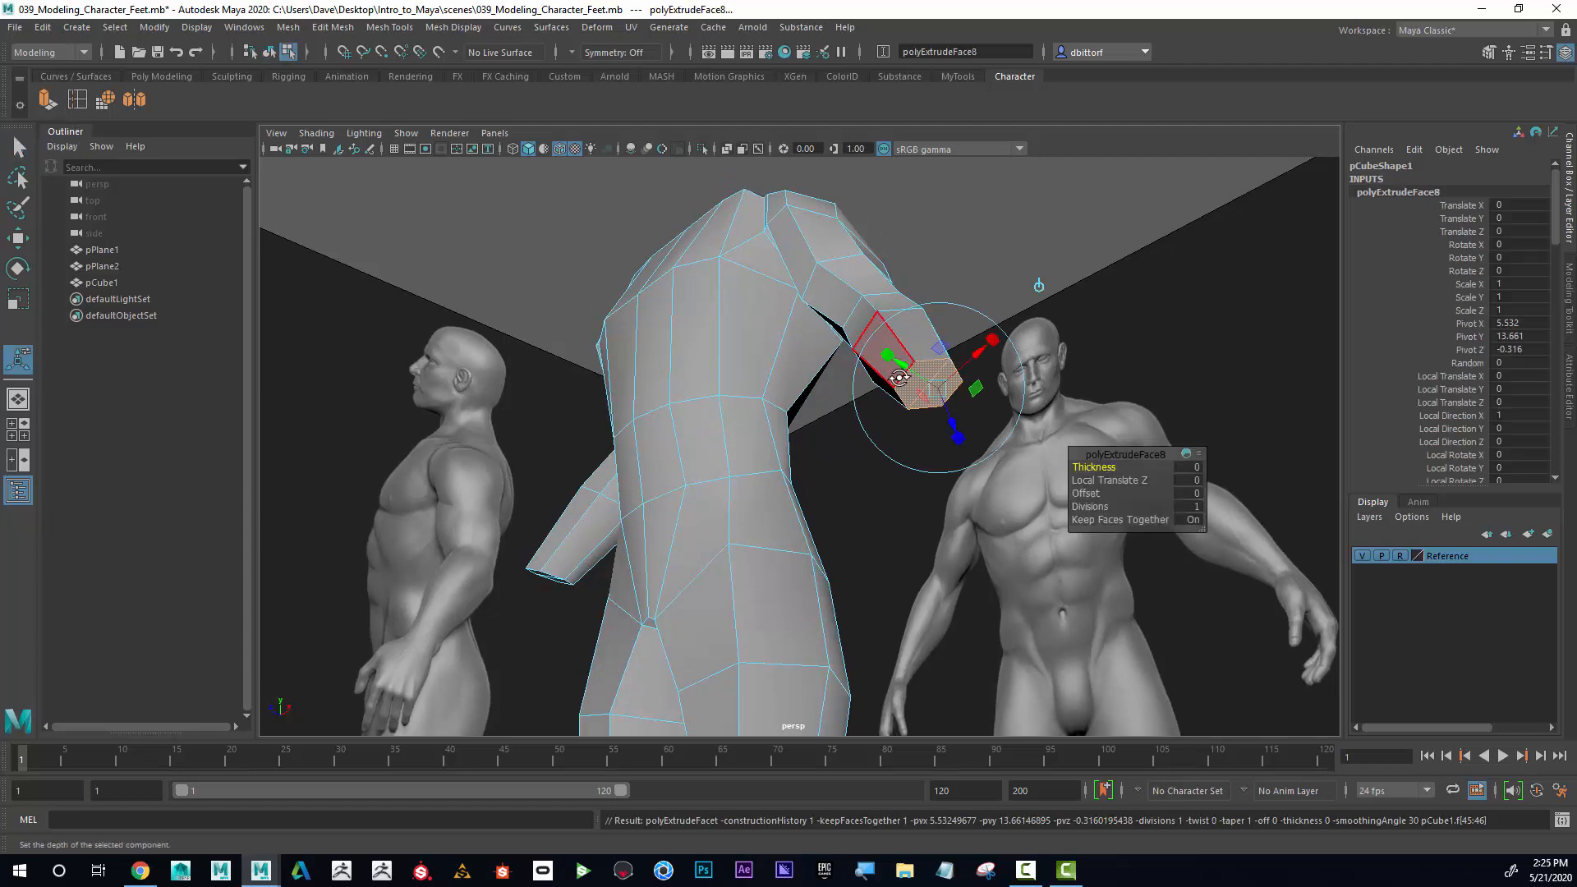
alt+drag(895, 378, 978, 544)
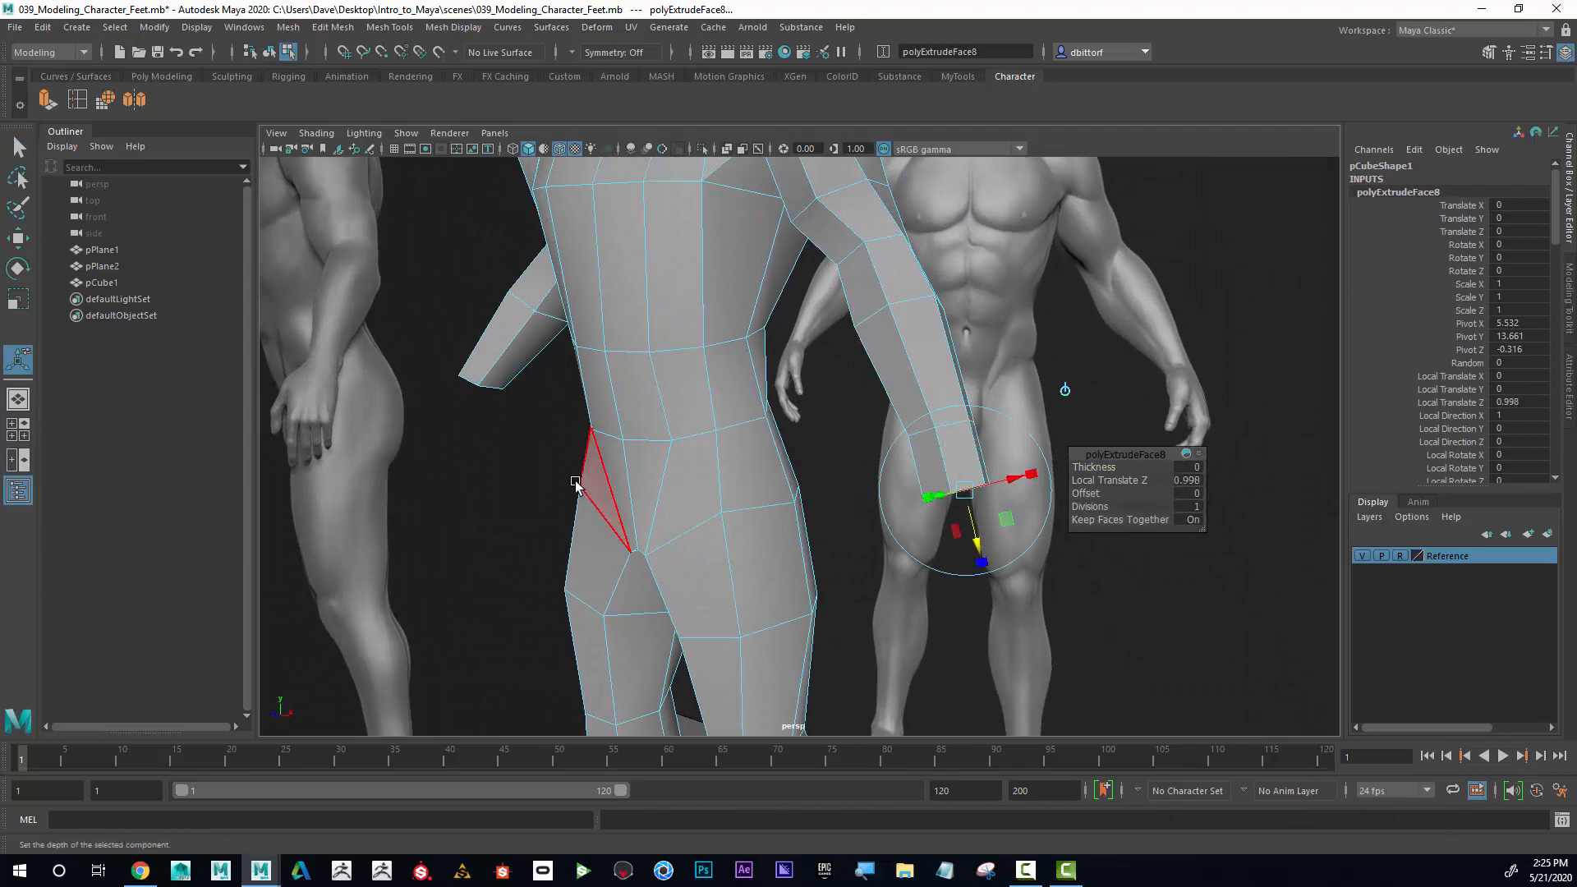
In the front view, move the extruded end over the reference palm, with a Local Translate Z of about 1.589.
key(space)
key(space)
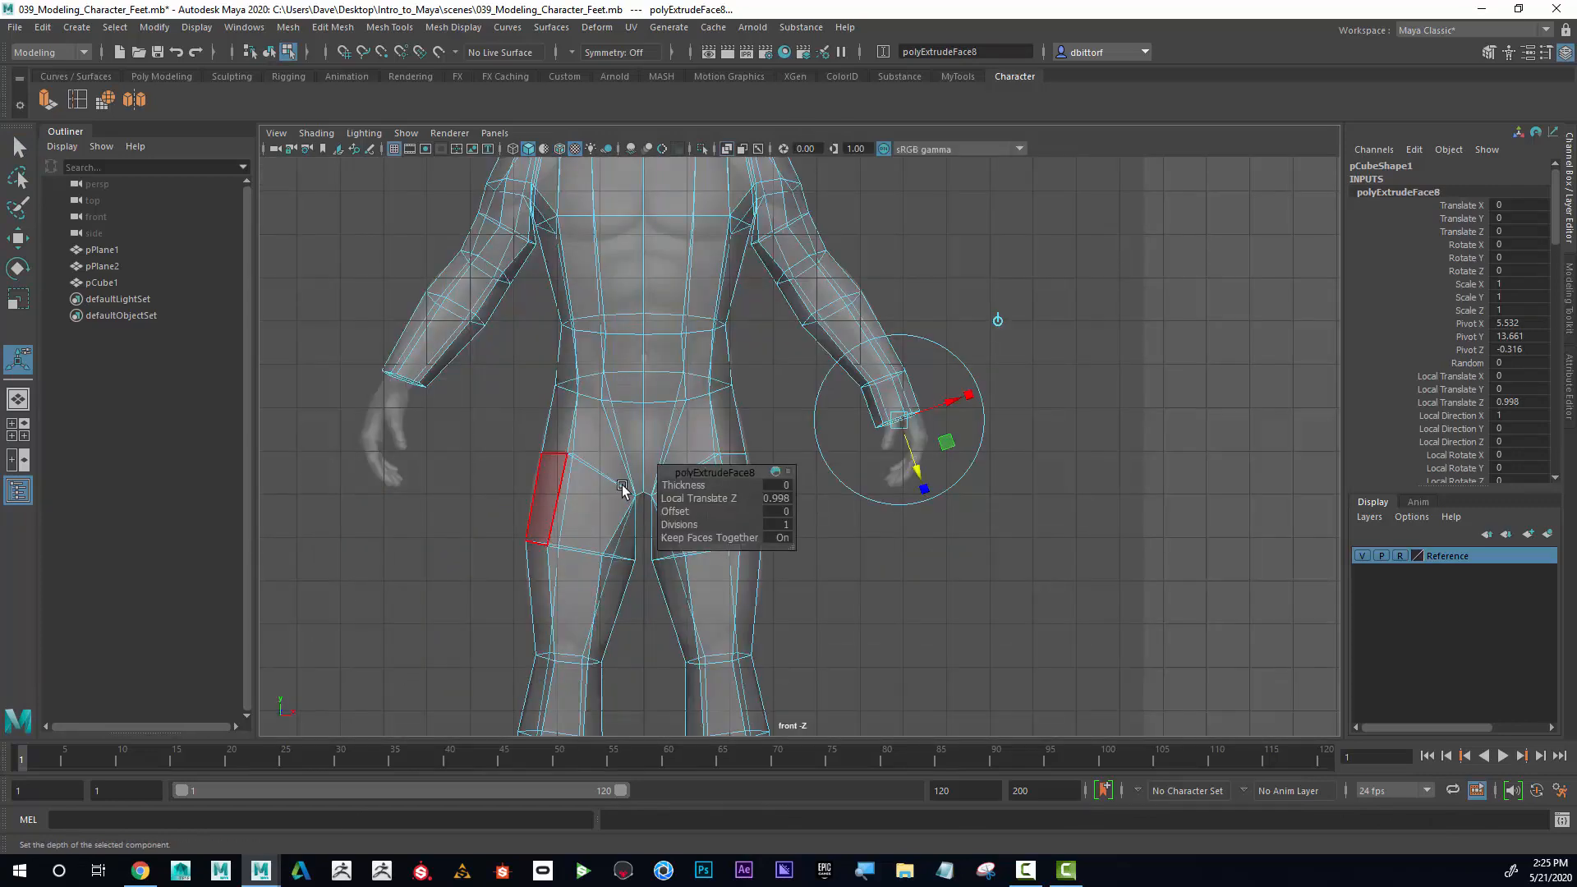
scroll(802, 573, up, 5)
alt+middle_drag(521, 536, 619, 426)
scroll(538, 389, up, 2)
drag(633, 385, 725, 419)
In the side view, align the extruded palm end with the reference hand, at Local Translate values of about 0.268, 0.404 and 1.633.
key(space)
key(space)
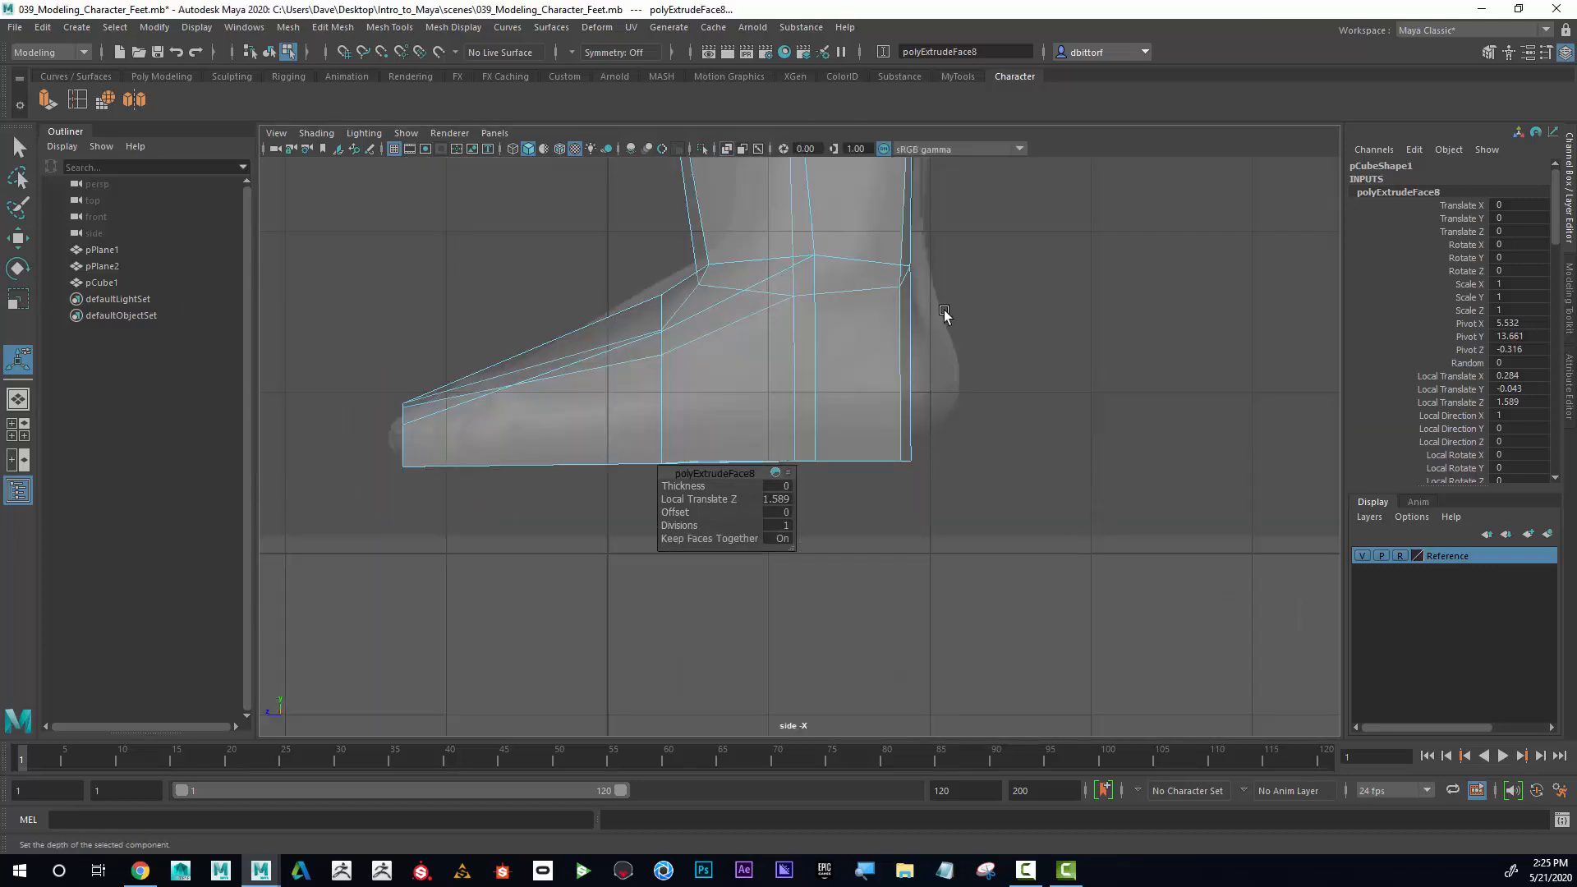
alt+middle_drag(929, 209, 999, 715)
alt+middle_drag(883, 226, 978, 574)
alt+right_drag(978, 574, 862, 534)
alt+middle_drag(862, 533, 879, 719)
alt+right_drag(879, 719, 1183, 526)
alt+right_drag(953, 493, 1150, 460)
alt+middle_drag(862, 464, 1027, 461)
alt+right_drag(1028, 461, 1080, 444)
drag(1055, 430, 946, 439)
alt+middle_drag(1077, 450, 1003, 510)
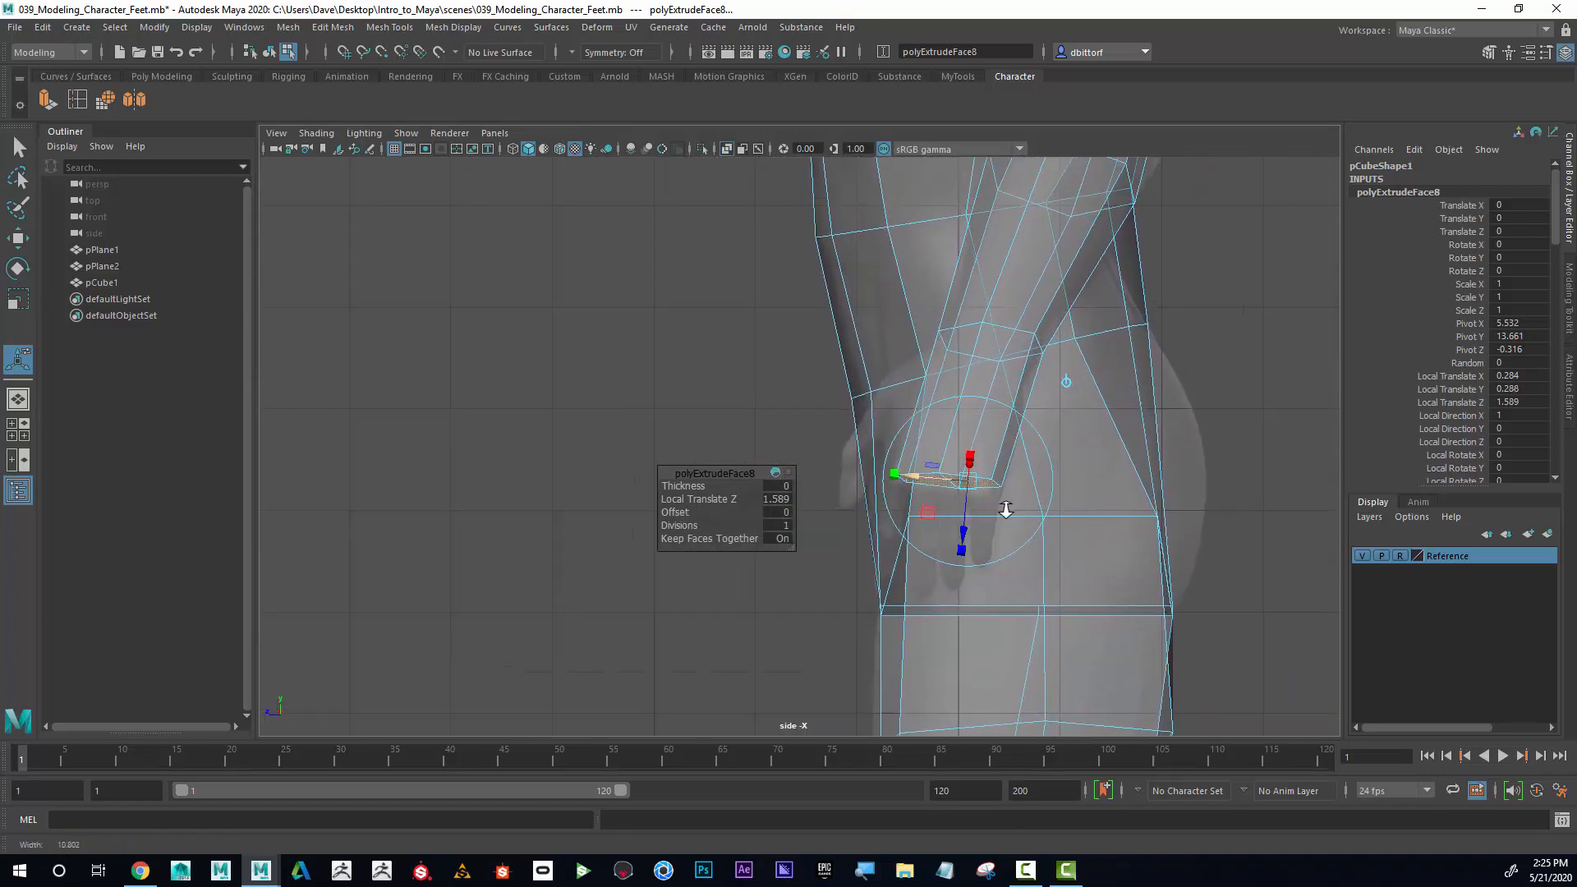
alt+right_drag(925, 456, 1006, 432)
alt+middle_drag(1050, 486, 983, 455)
drag(957, 460, 941, 463)
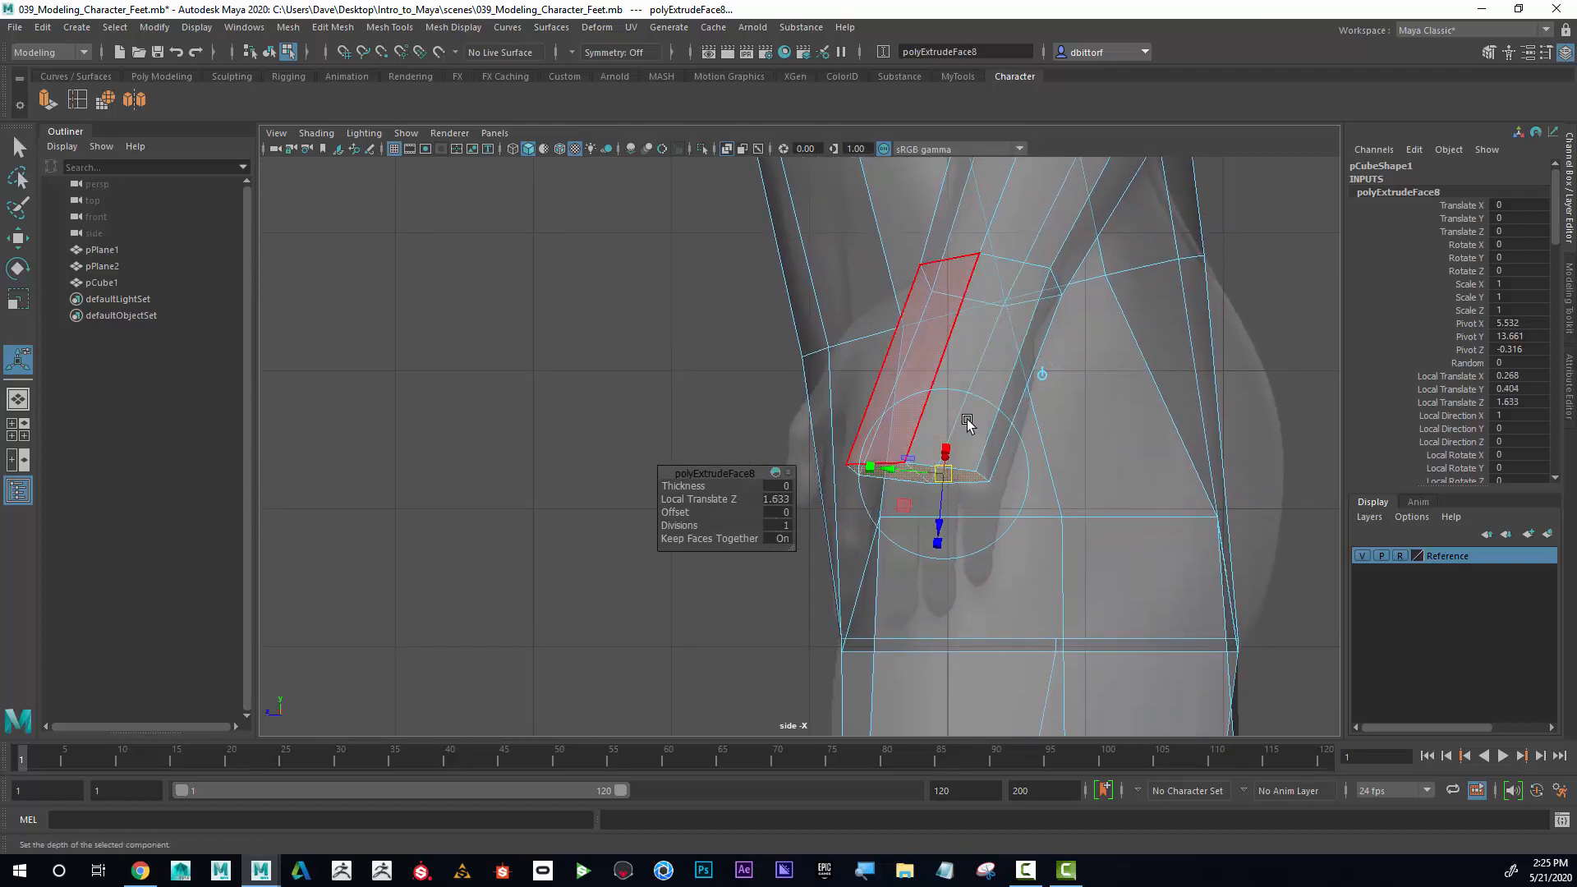
Extrude the narrow faces on both sides of the palm outward, with a Local Translate Z of about 0.297.
key(space)
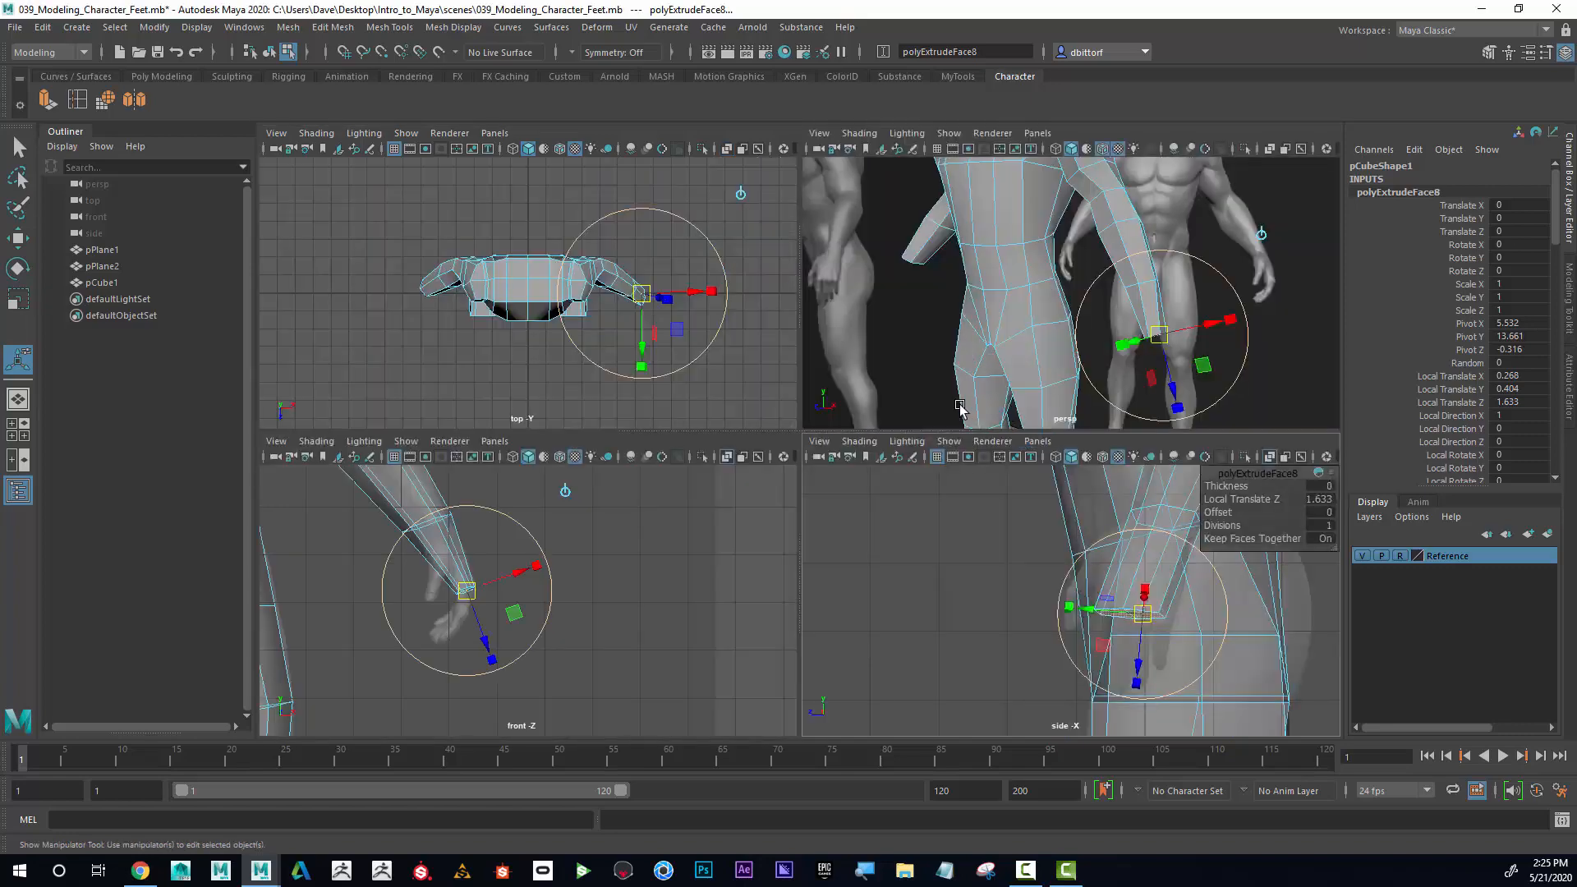
alt+drag(1098, 331, 1086, 272)
click(1142, 226)
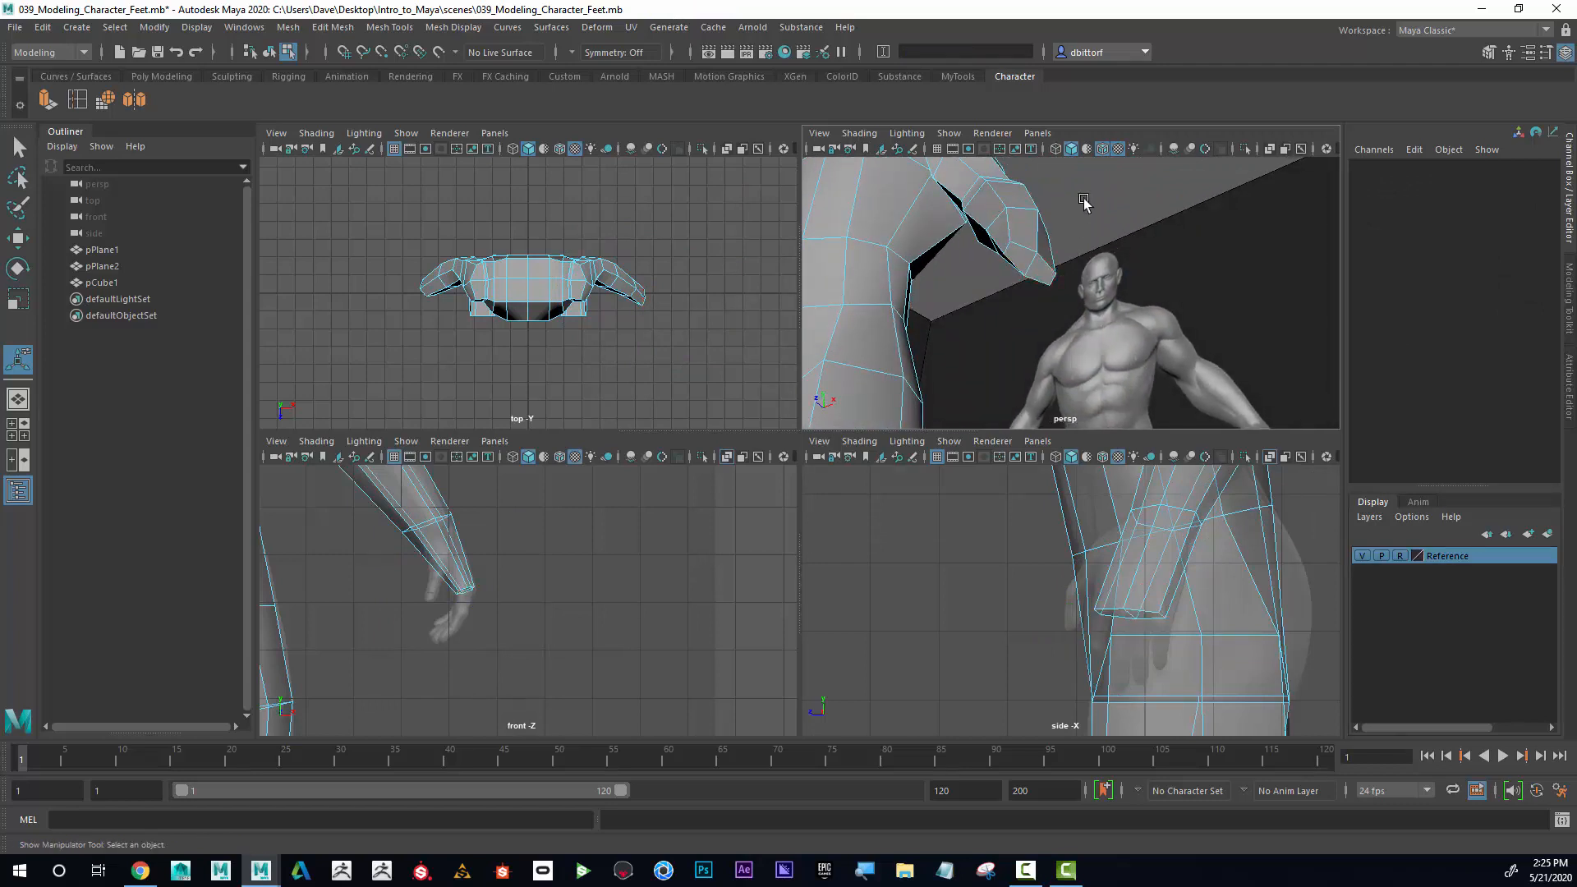
alt+drag(1084, 202, 950, 241)
click(987, 313)
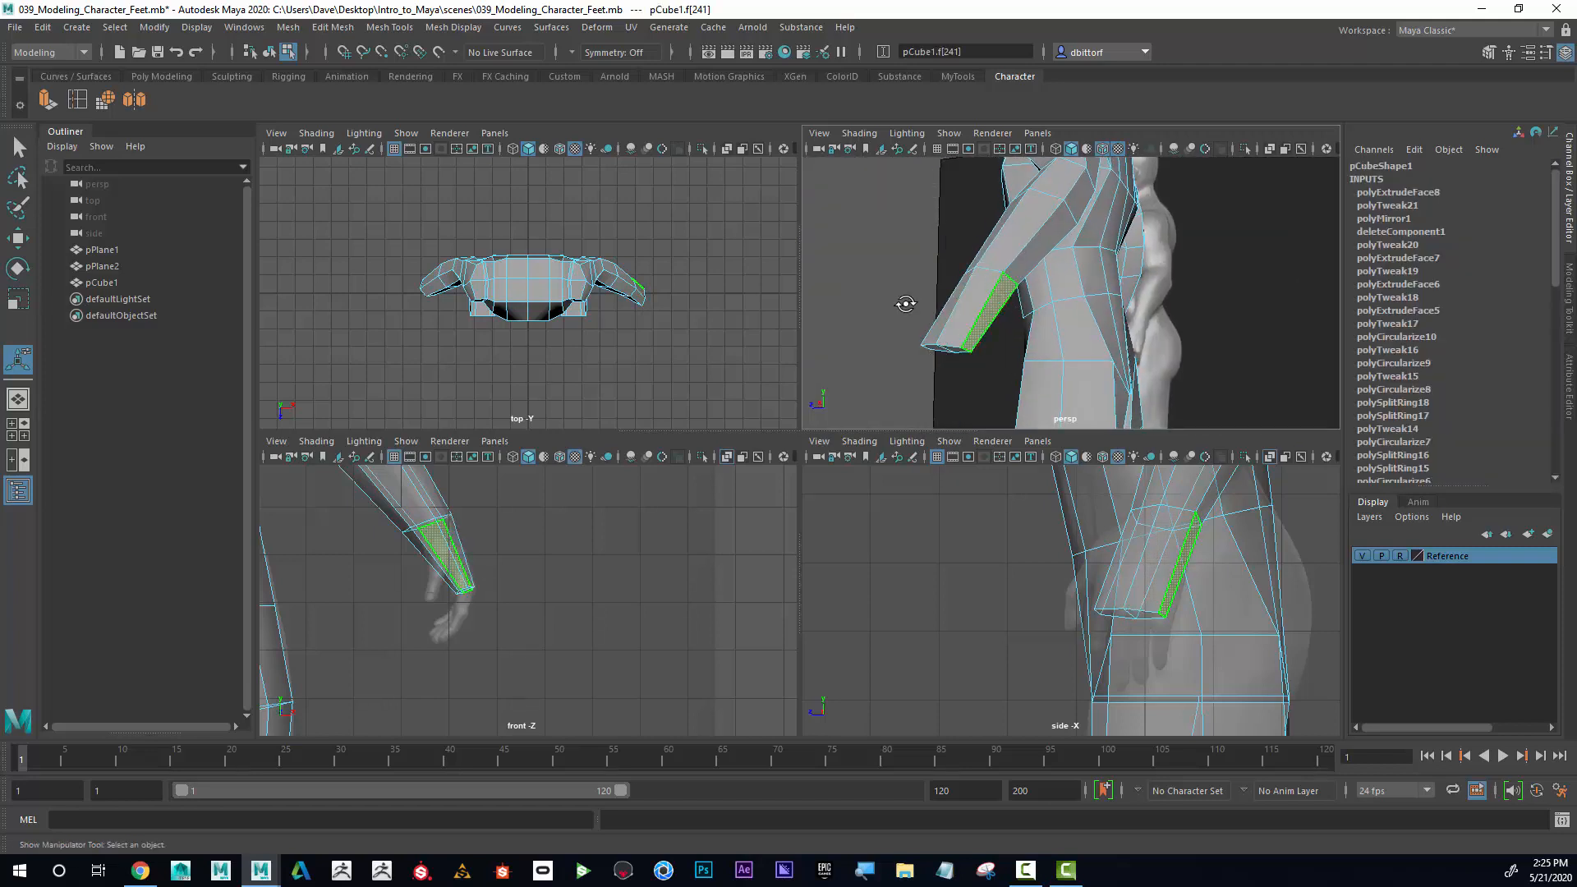
alt+drag(908, 309, 821, 216)
click(1033, 298)
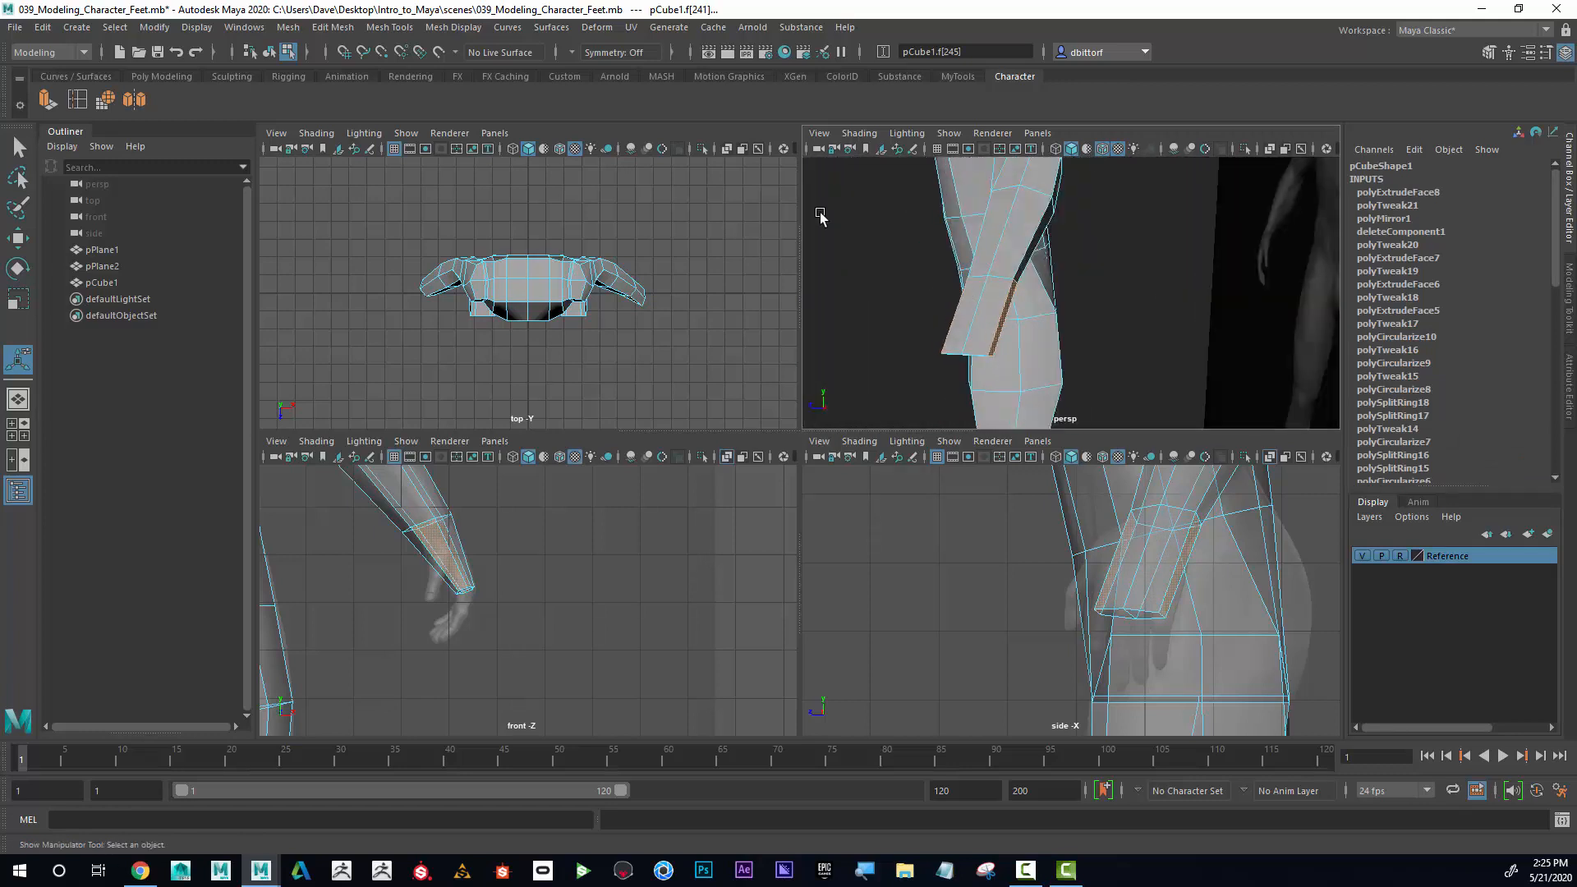
click(47, 101)
drag(1052, 331, 1003, 333)
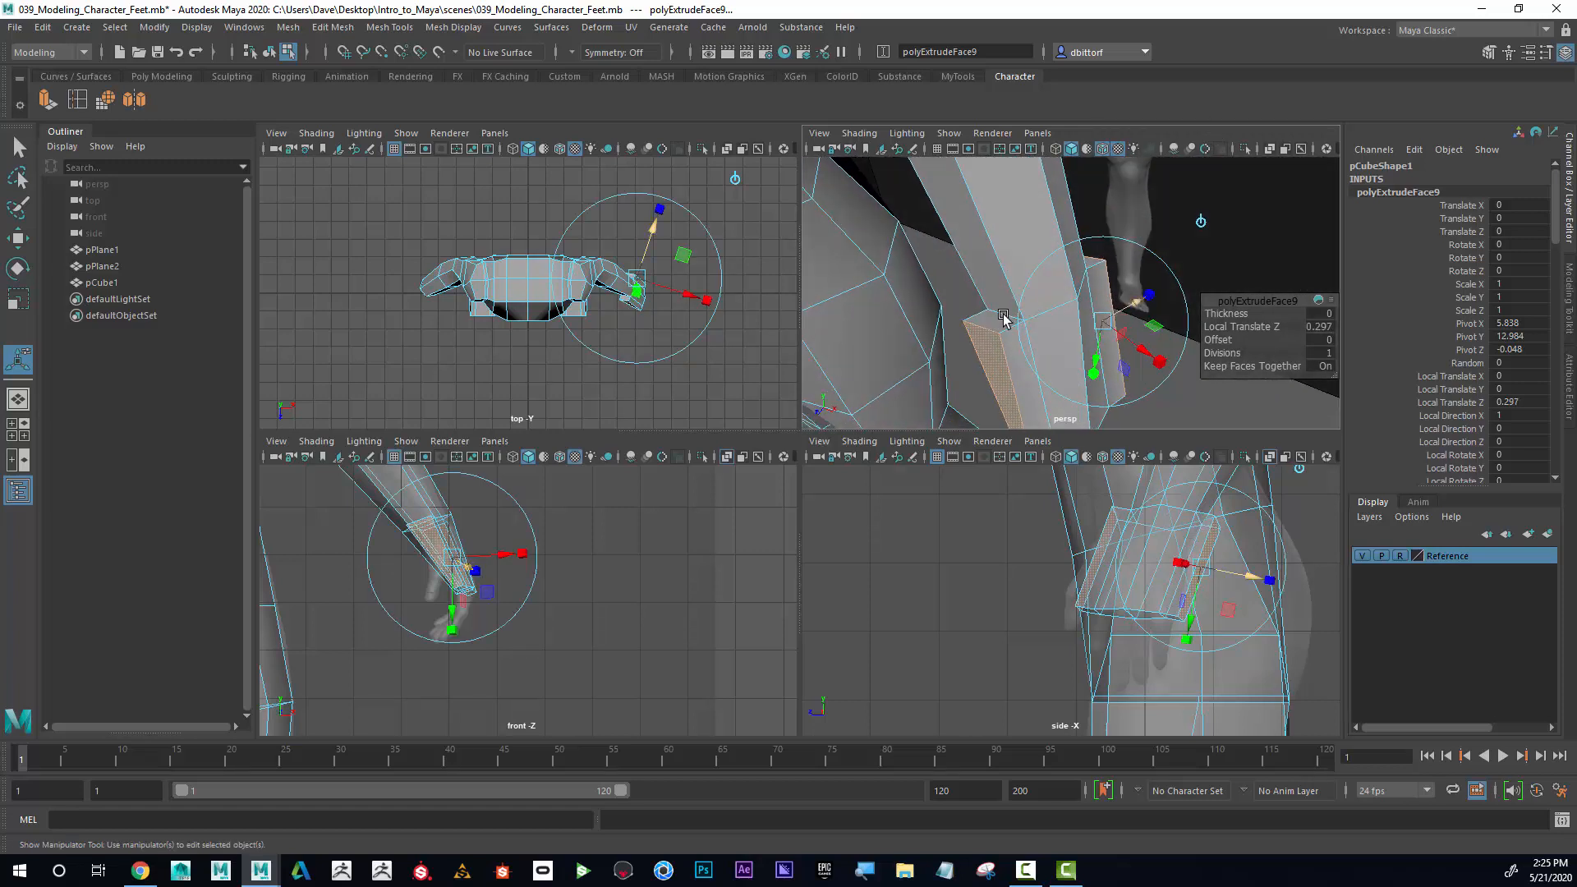
Apply Average Vertices to the upper outer edge of the palm's front side extrusion, with 10 iterations.
right_drag(1002, 333, 1003, 273)
click(986, 333)
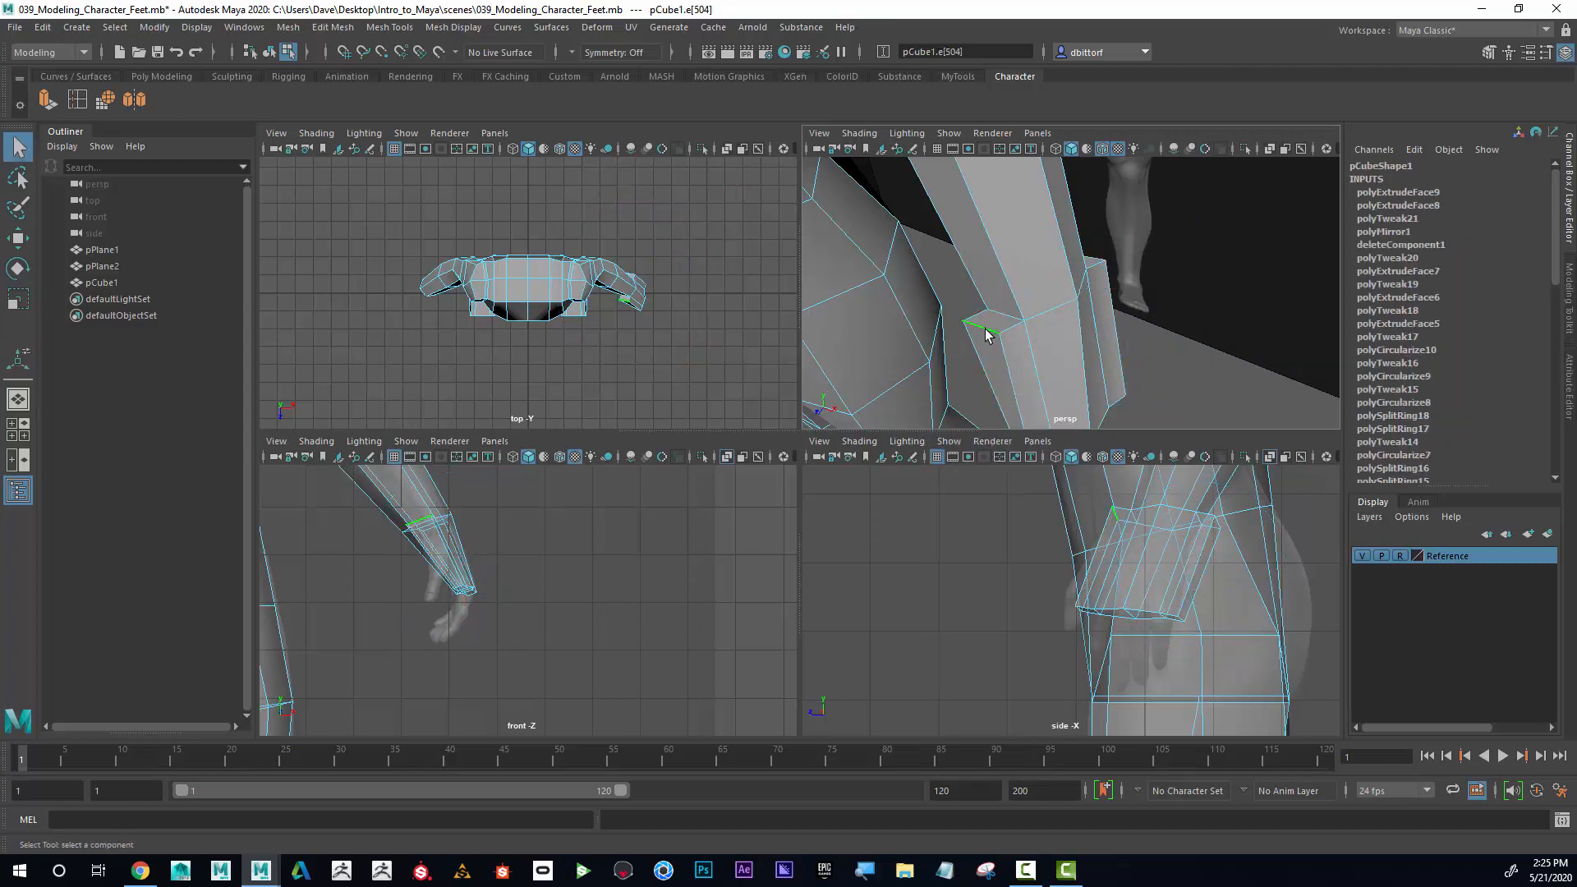
click(17, 240)
alt+drag(929, 280, 995, 283)
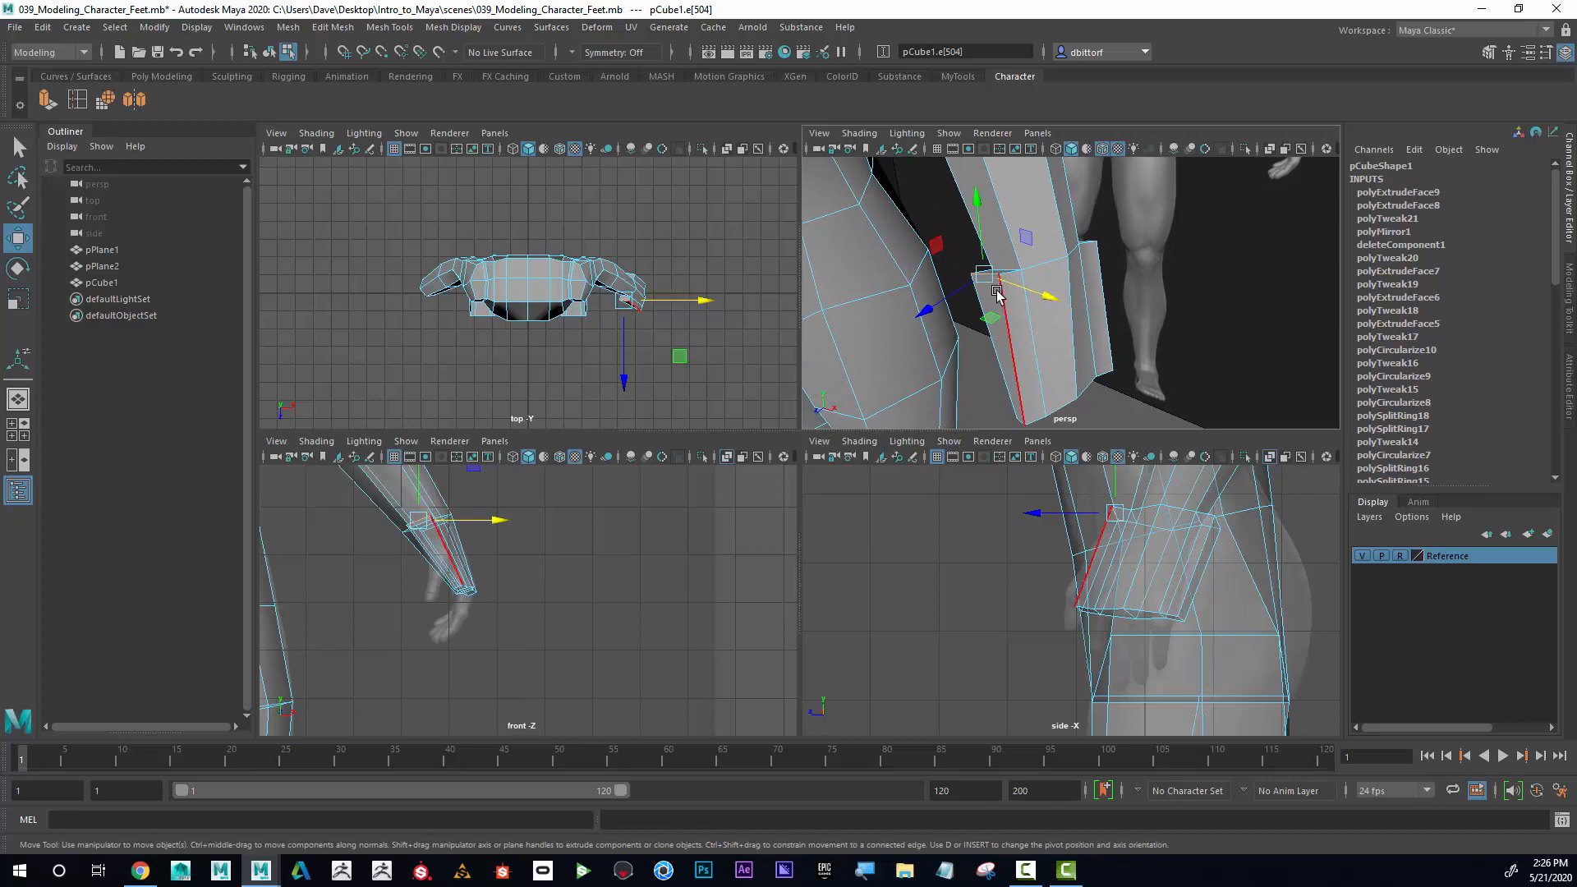
click(287, 28)
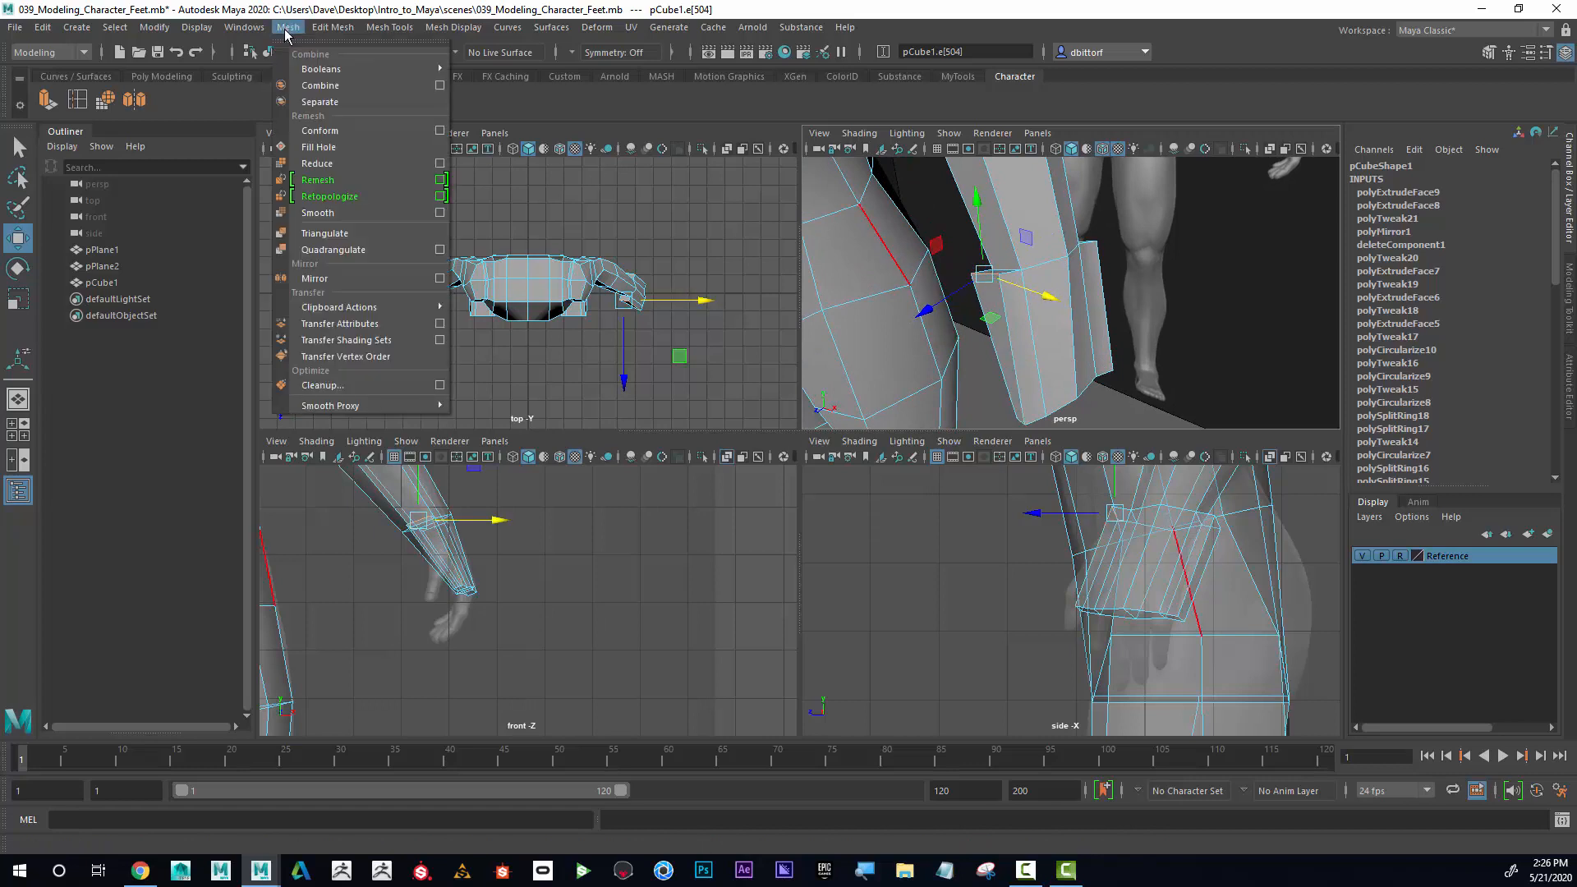
mouse_move(334, 28)
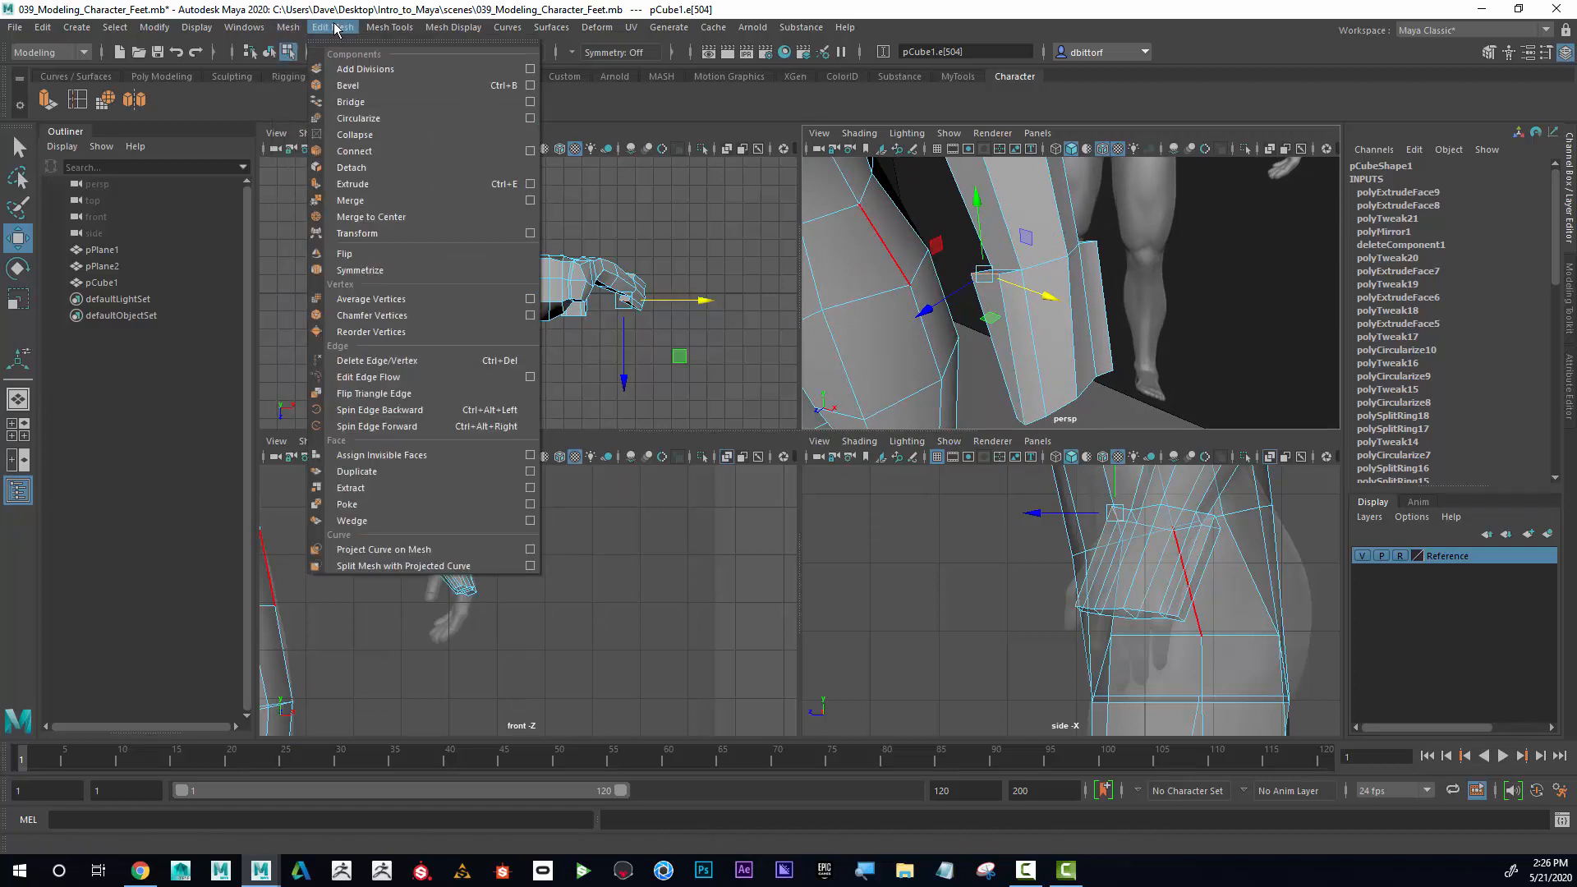
click(414, 299)
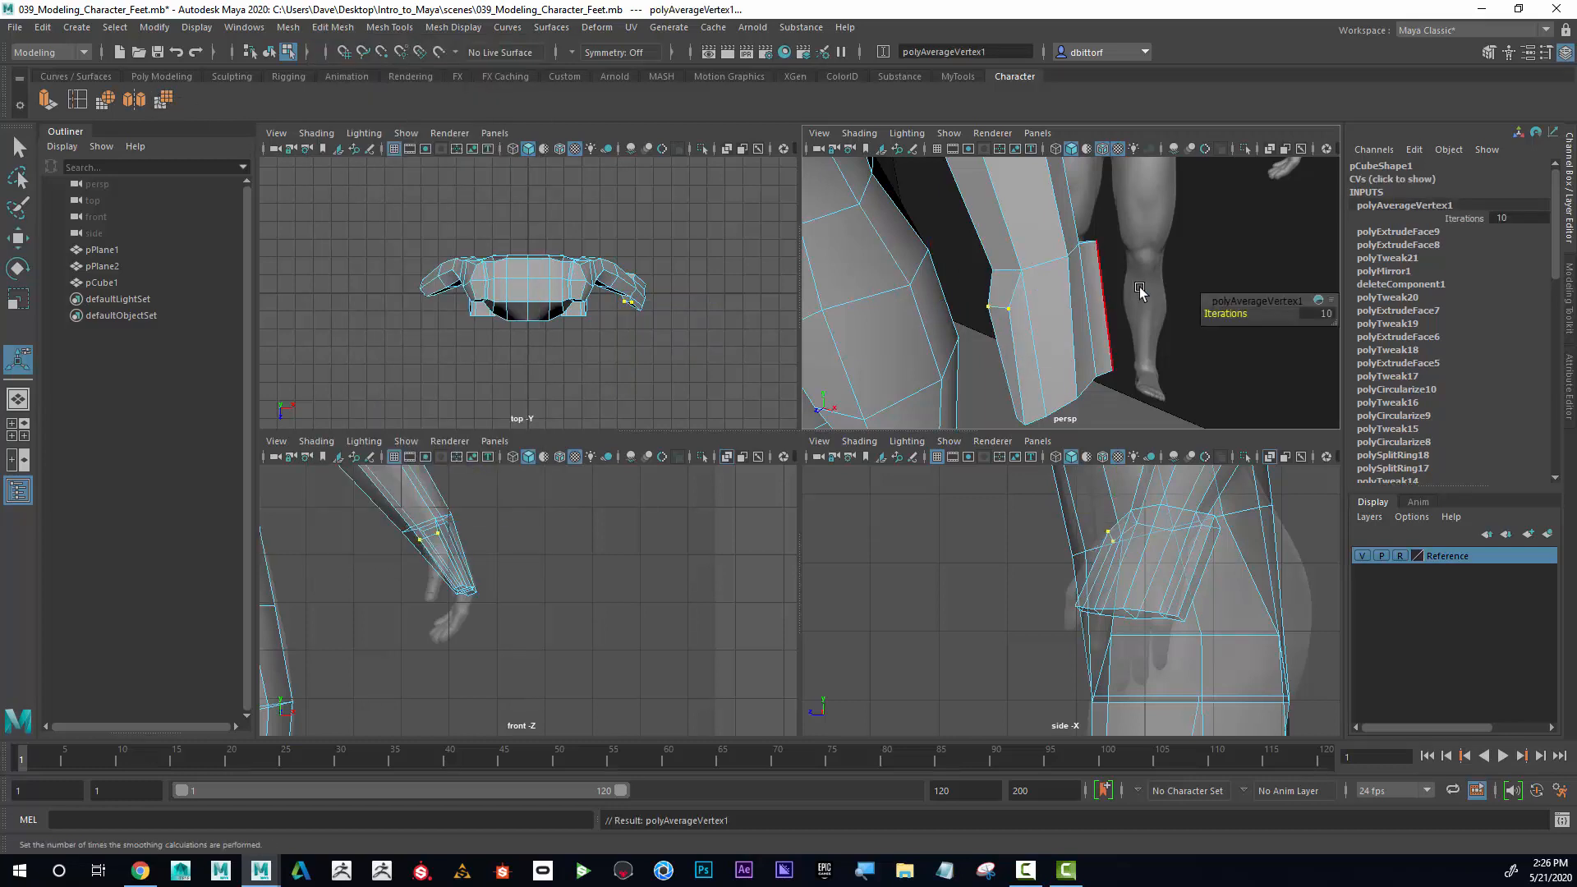
Apply Average Vertices once, with 10 iterations, to the upper outer edge of the palm's rear side extrusion.
alt+drag(1133, 247, 1039, 236)
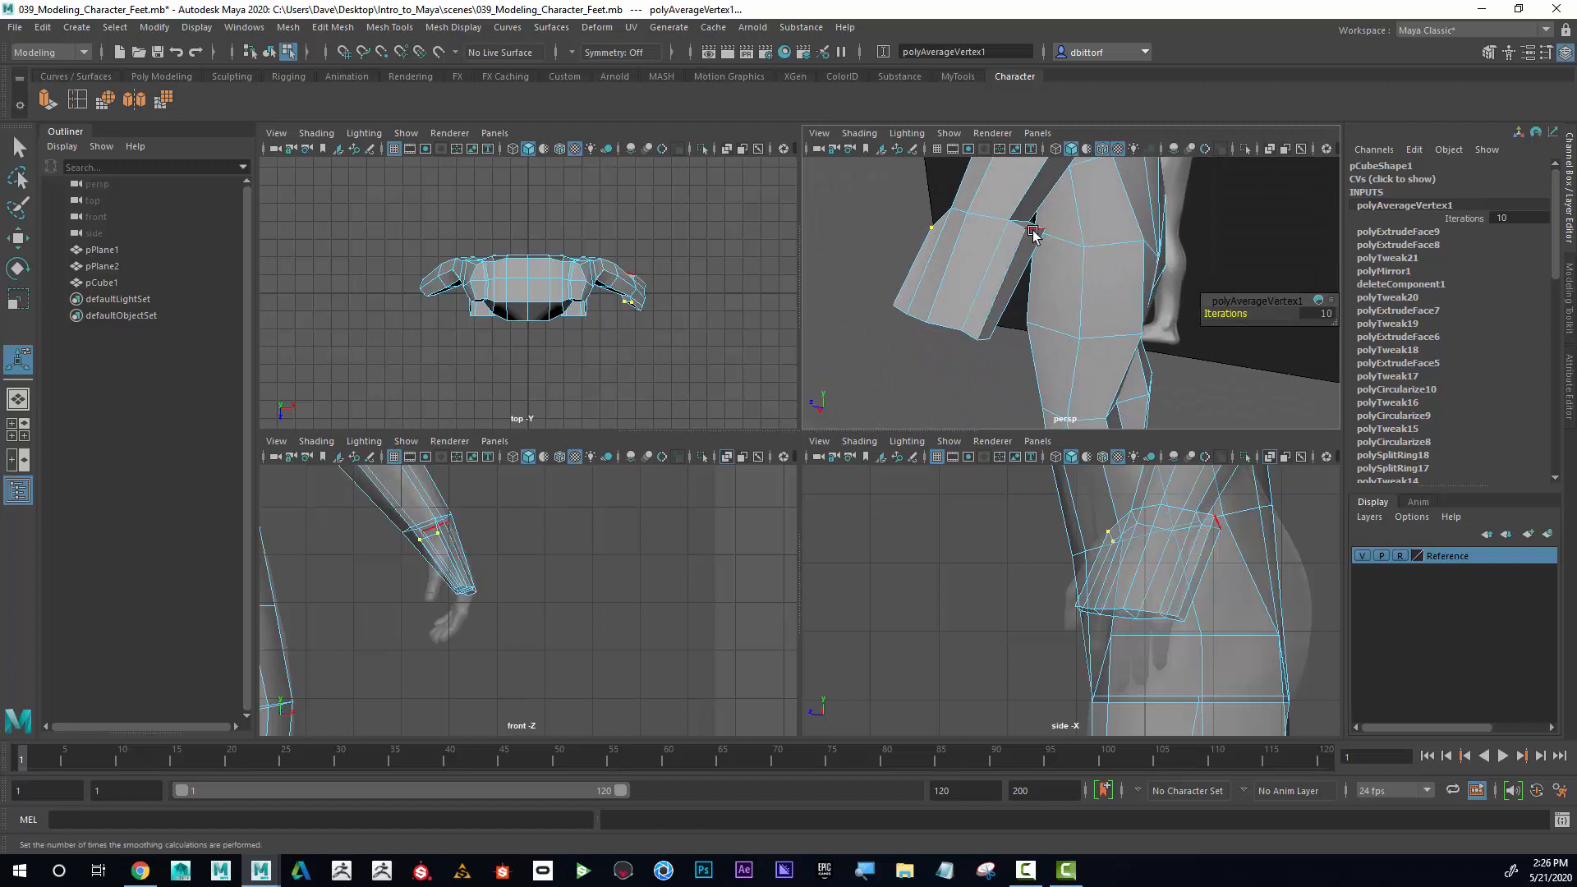
click(1035, 232)
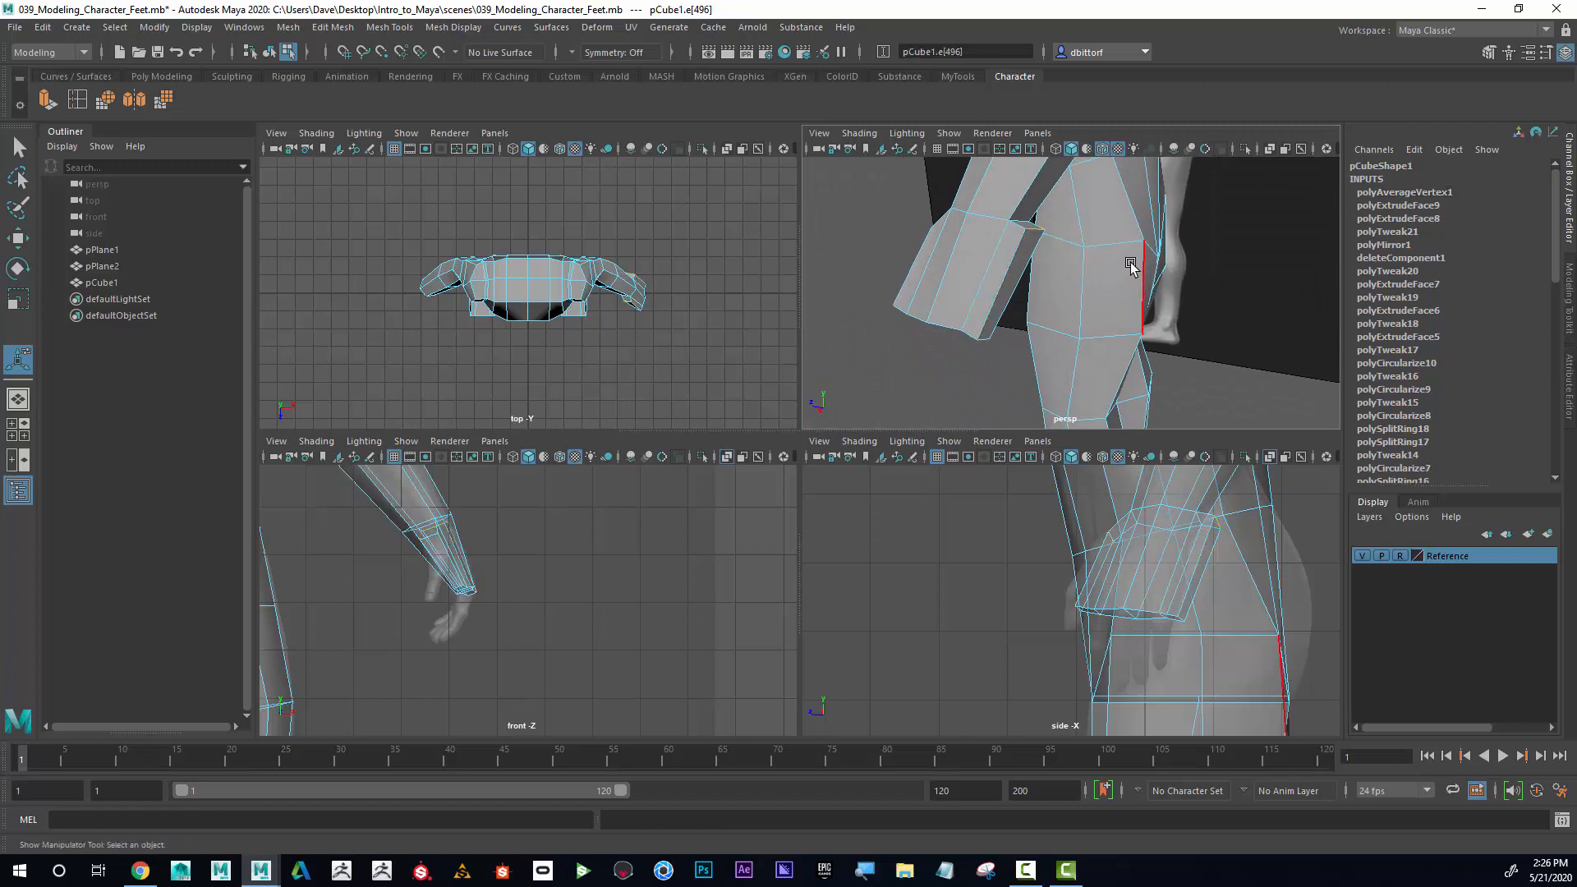
key(g)
key(g)
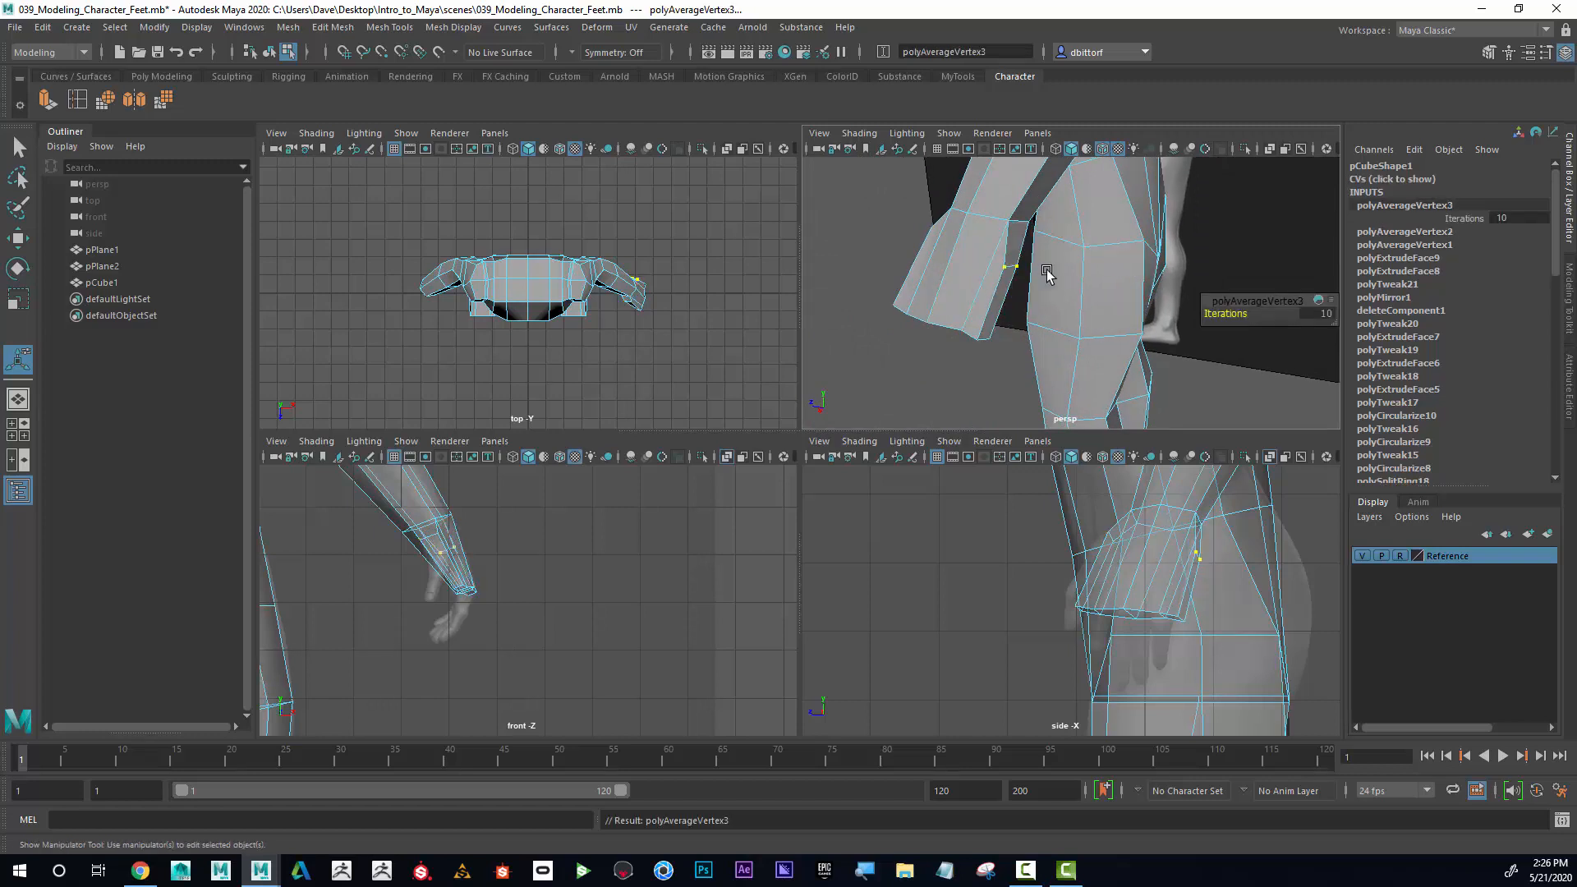
key(ctrl+z)
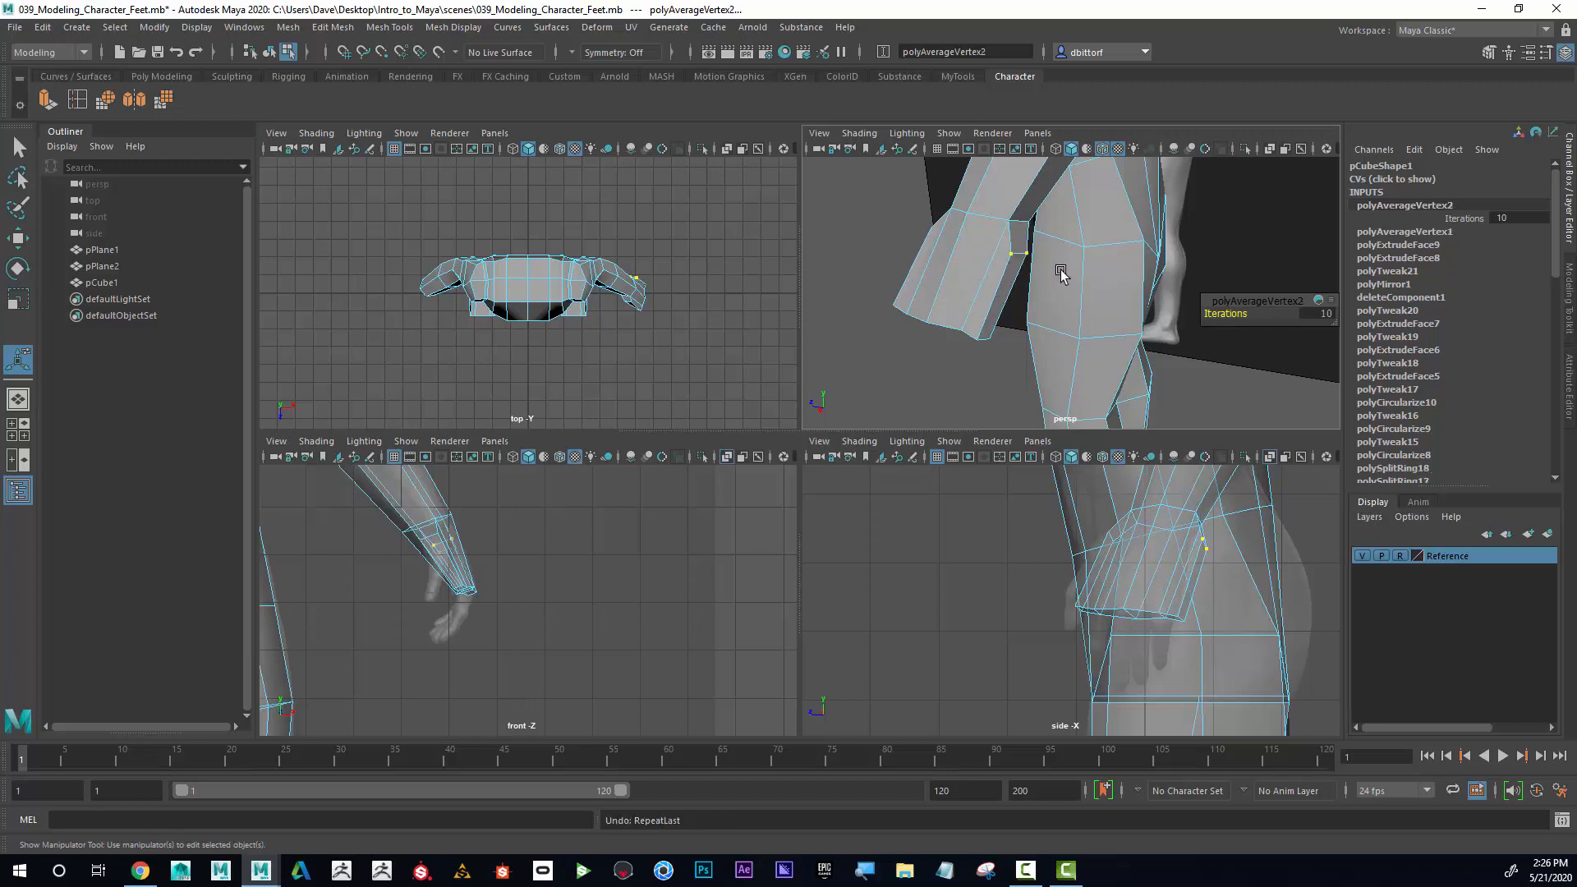
Adjust the height of individual vertices along the open end of the palm to even out its lower edge.
alt+drag(994, 271, 1105, 247)
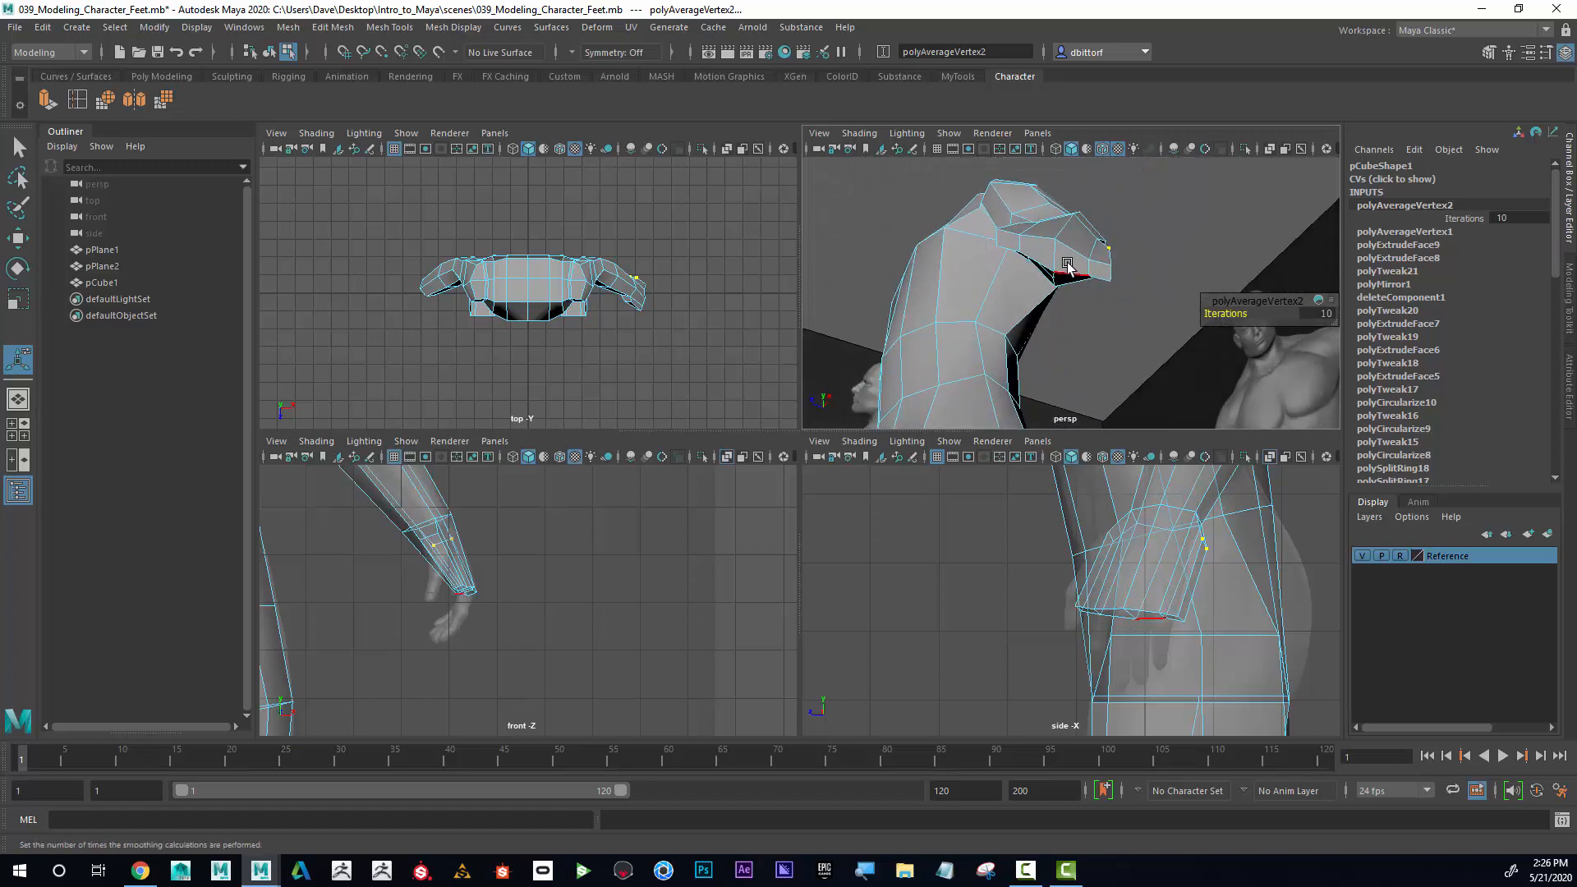
right_drag(1100, 247, 1068, 258)
click(1088, 260)
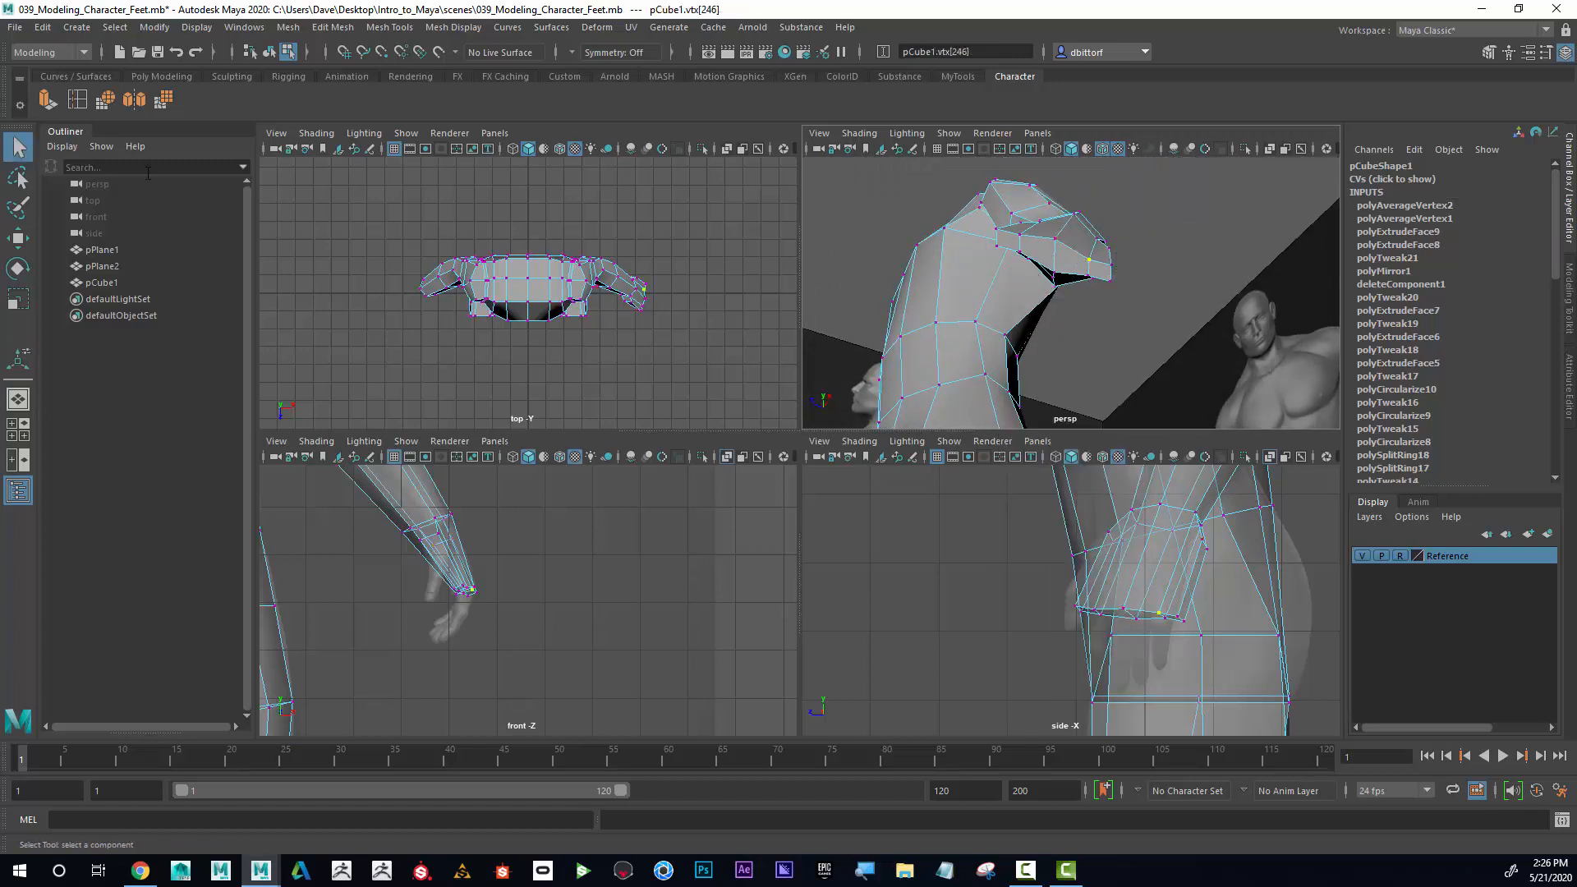
click(17, 239)
drag(1122, 215, 1092, 209)
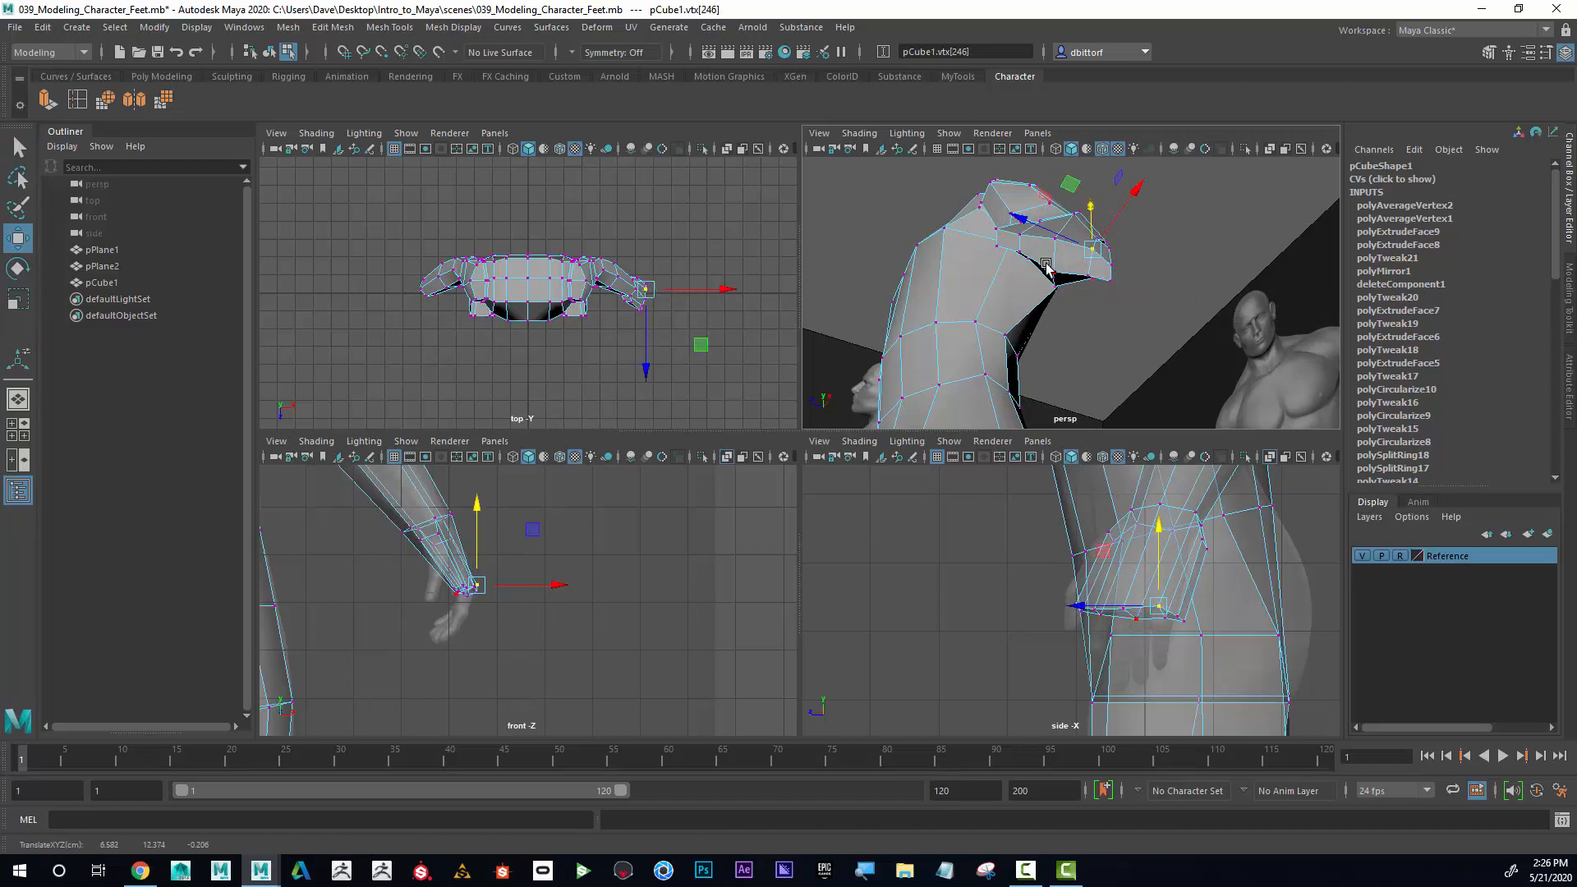
mouse_move(1069, 268)
alt+mouse_down()
mouse_move(1105, 223)
mouse_move(1063, 261)
alt+mouse_up()
click(1090, 232)
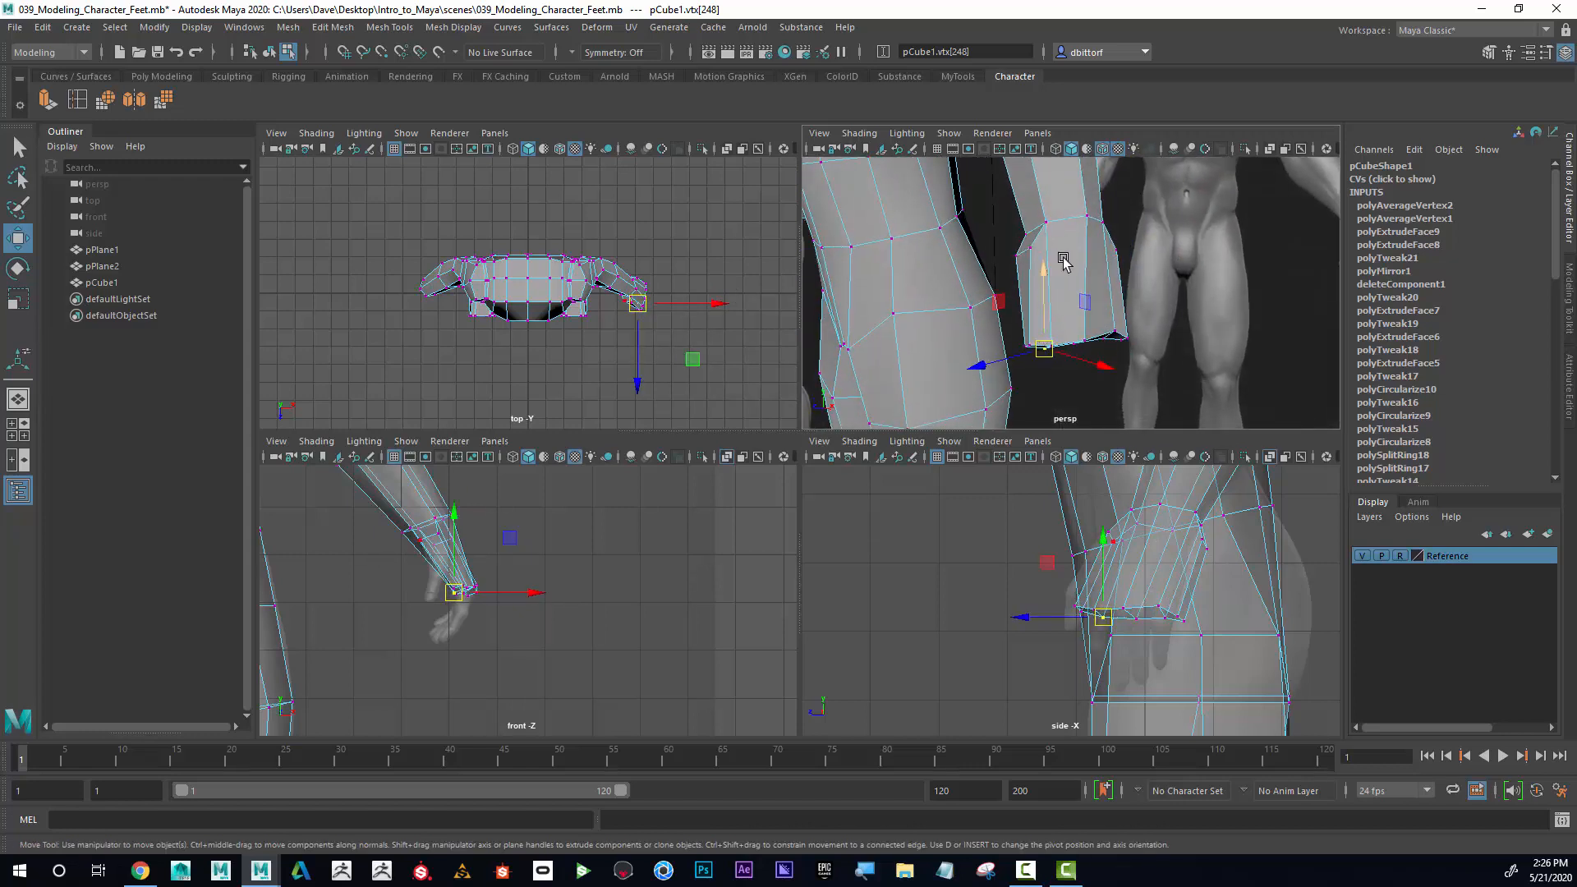
In the side view, shift the rear vertices of the palm's lower end forward to fit the reference hand.
scroll(412, 633, up, 4)
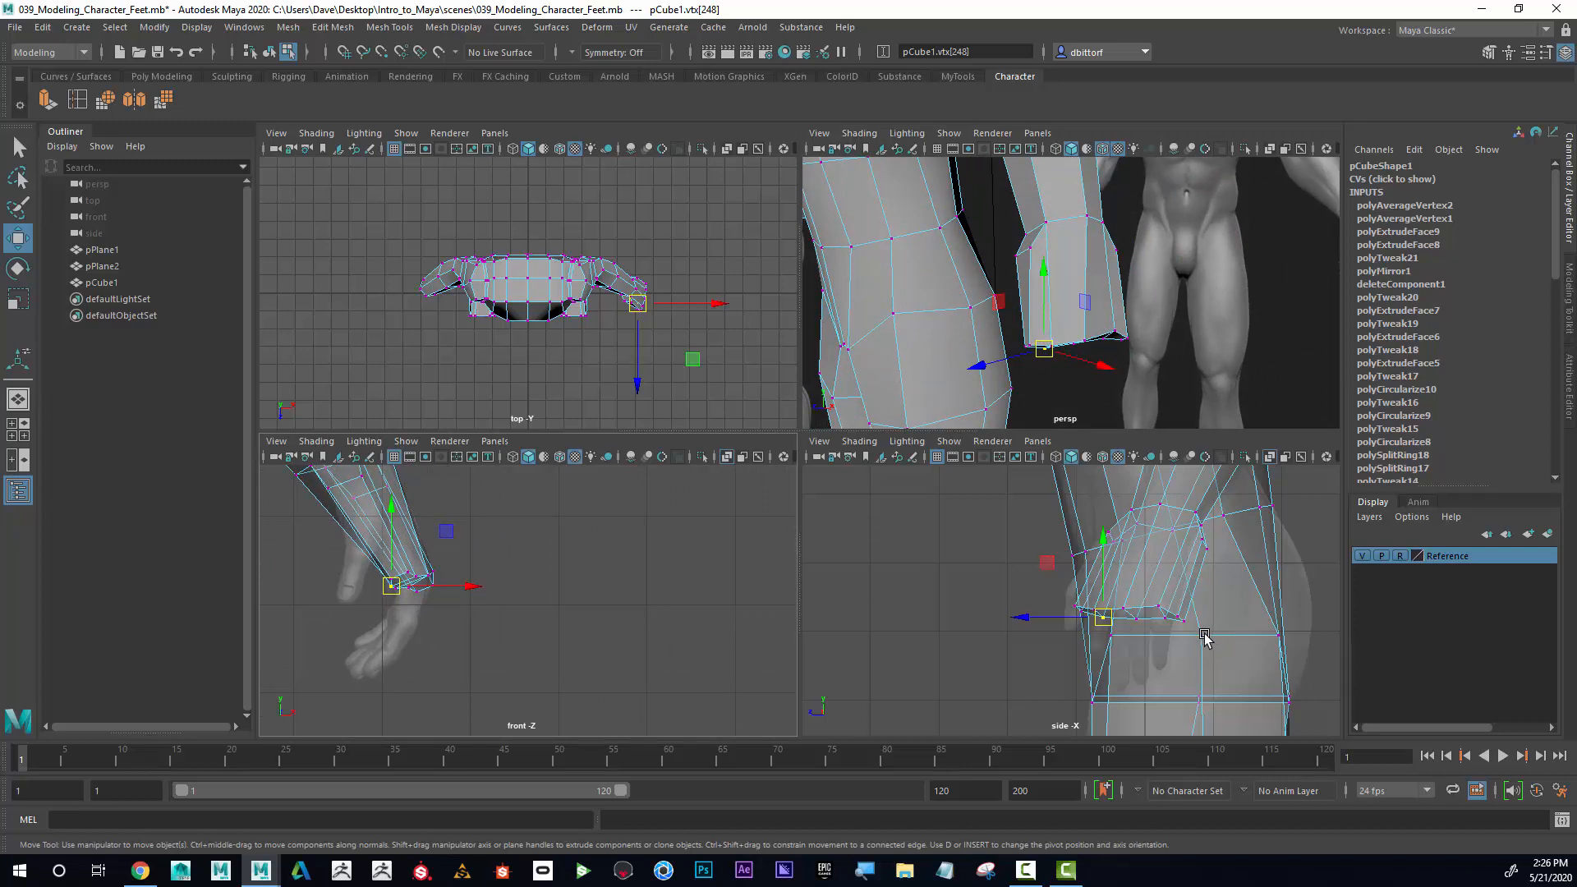
drag(1203, 633, 1071, 618)
scroll(1158, 624, up, 5)
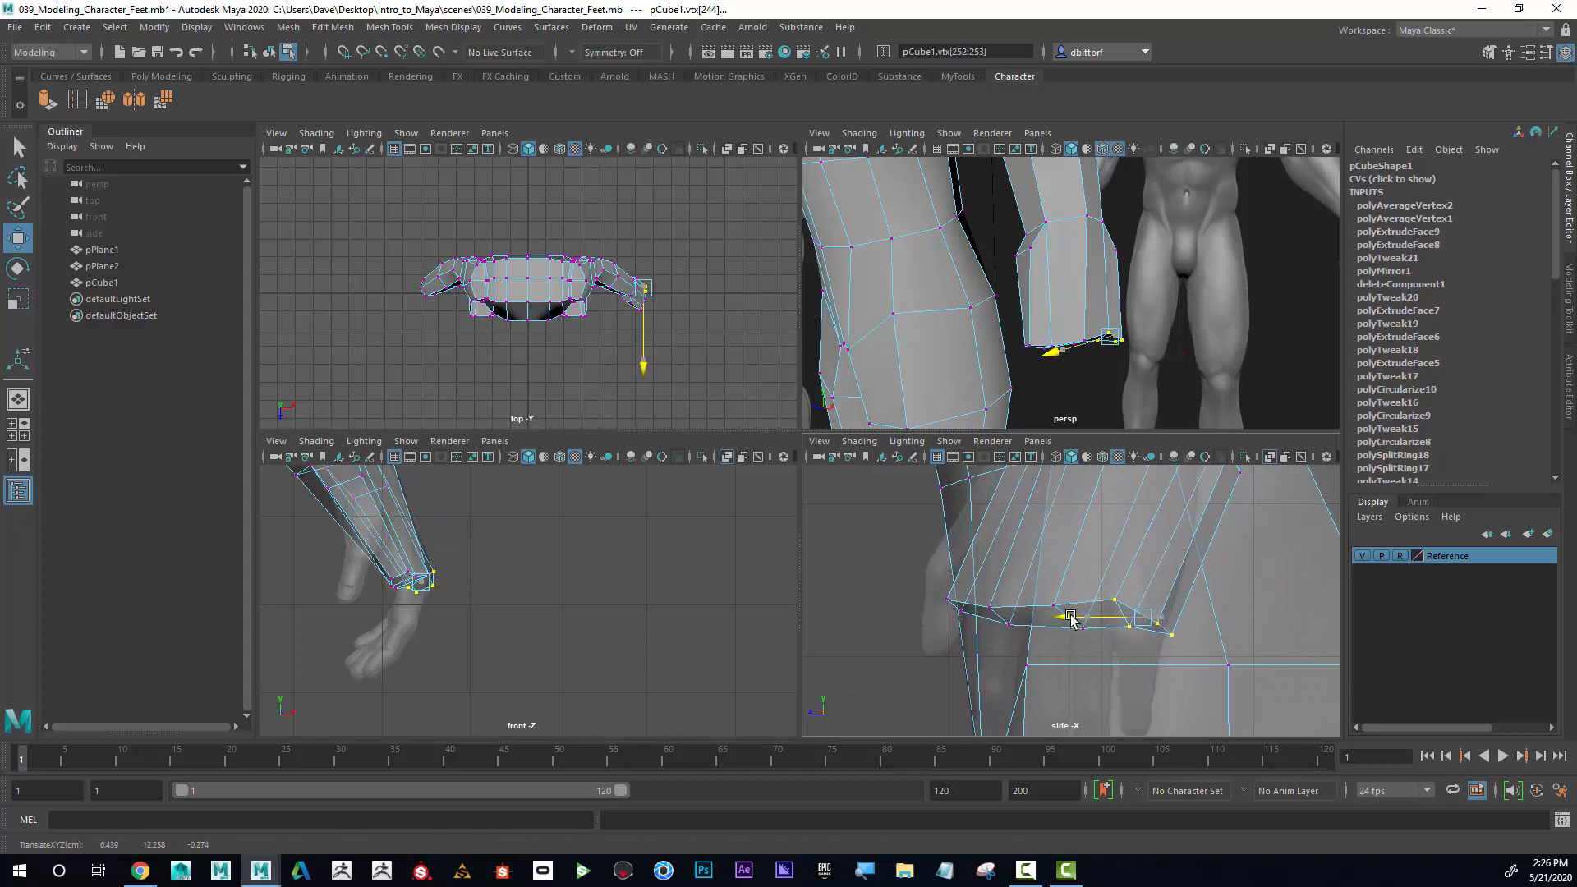
Move the vertices at the rear of the wrist forward in the side view to narrow it toward the reference.
alt+middle_drag(1271, 498, 1231, 577)
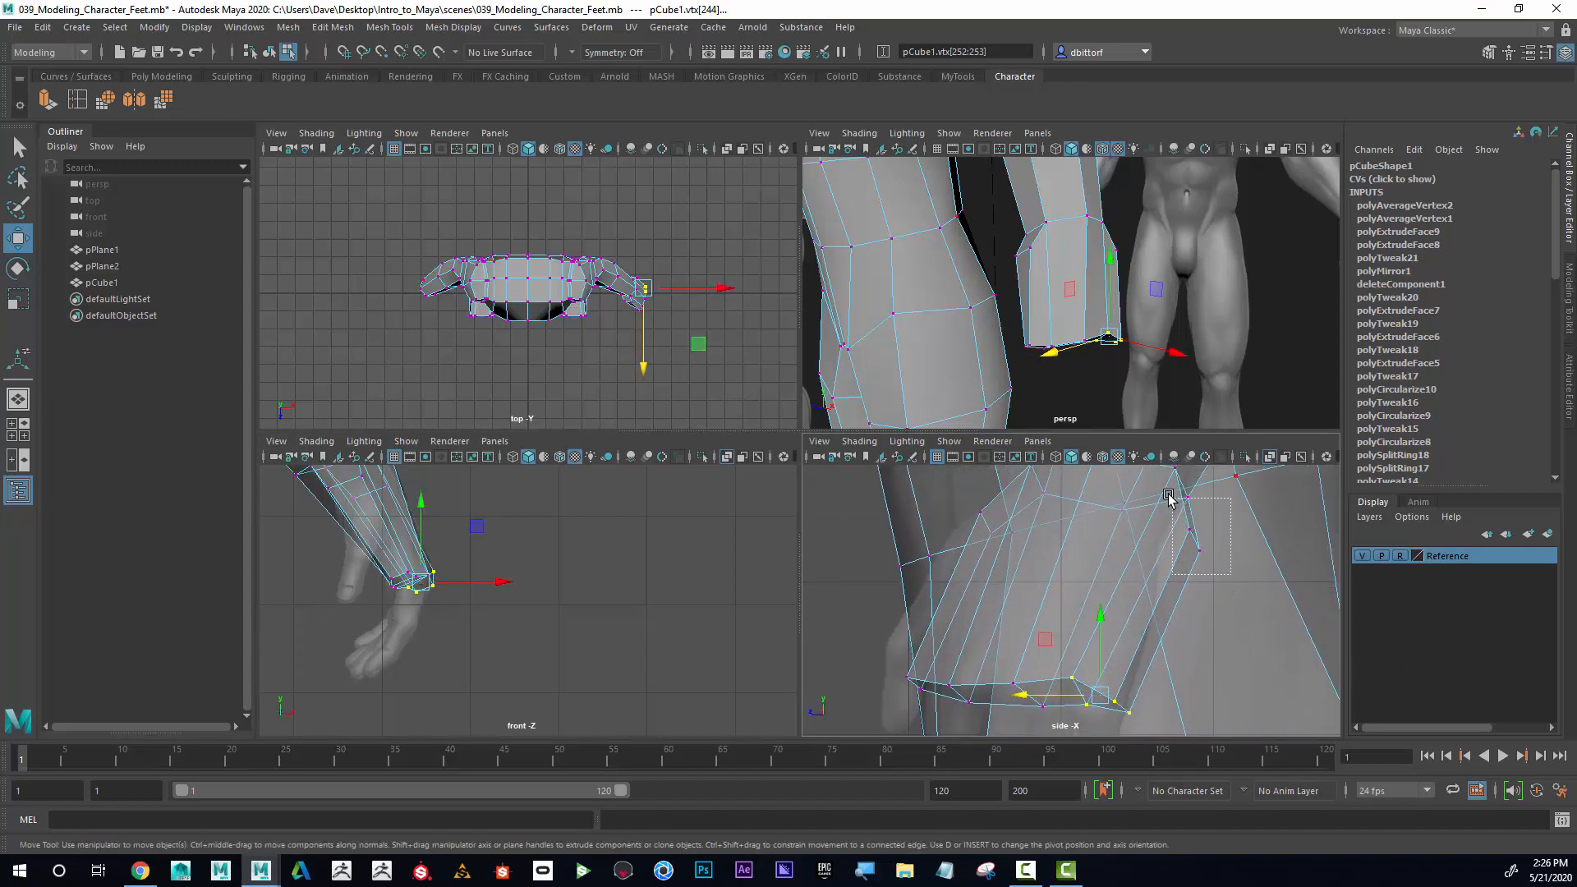
drag(1157, 467, 1211, 567)
alt+middle_drag(1168, 551, 1148, 613)
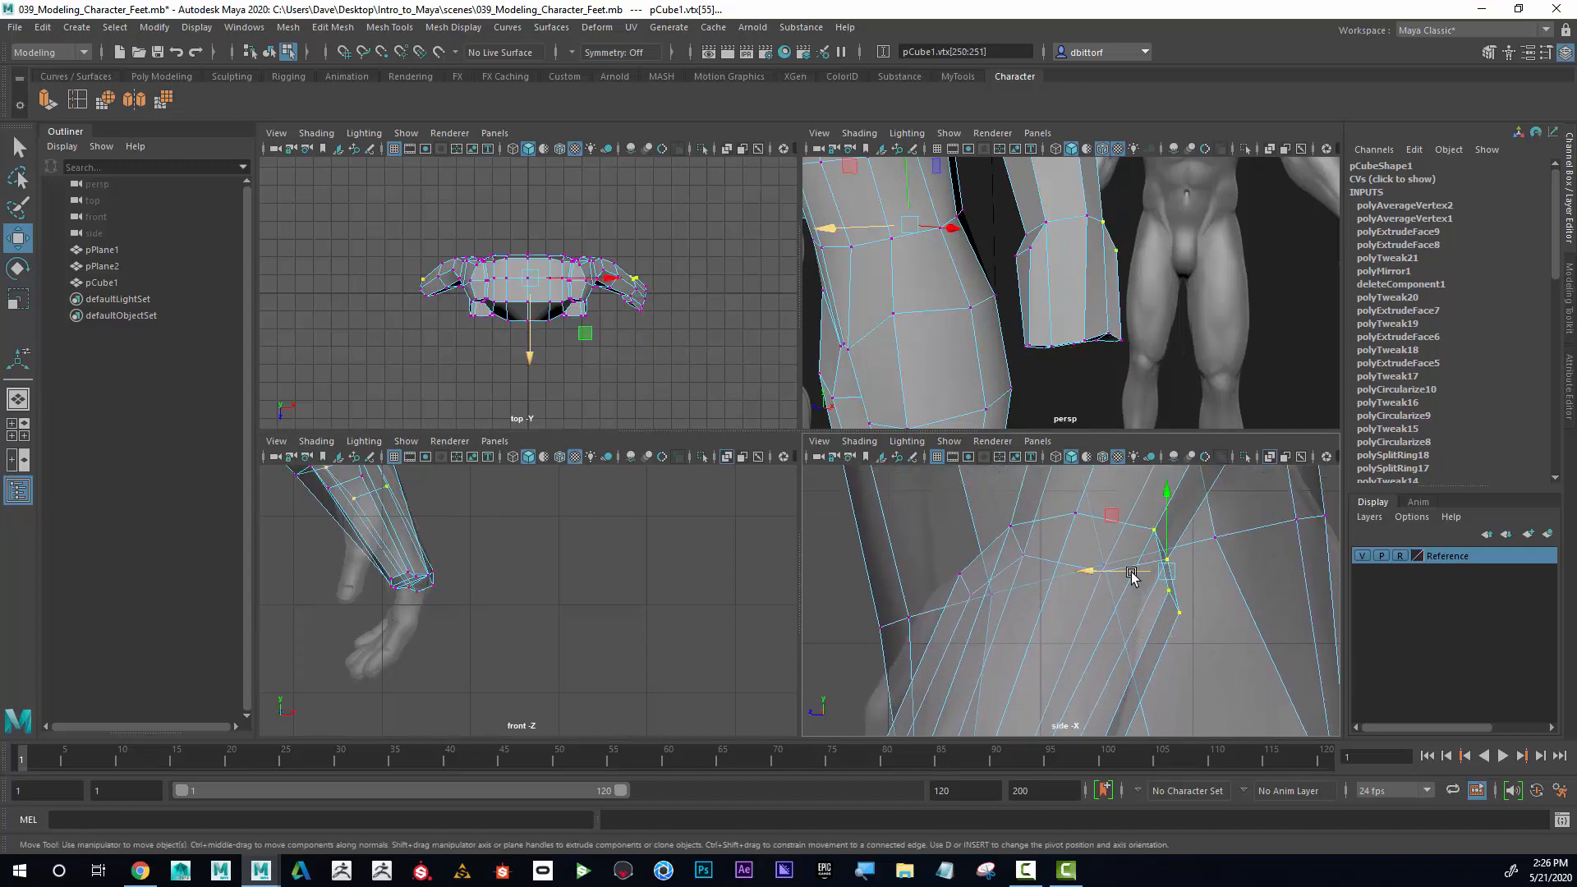
drag(1134, 572, 1127, 573)
drag(1204, 640, 1115, 602)
Move the front corner vertices of the palm's lower end backward in the side view to match the reference.
alt+right_drag(1115, 602, 976, 617)
alt+middle_drag(1066, 633, 1061, 571)
alt+right_drag(1061, 571, 1348, 640)
alt+middle_drag(1004, 626, 1077, 608)
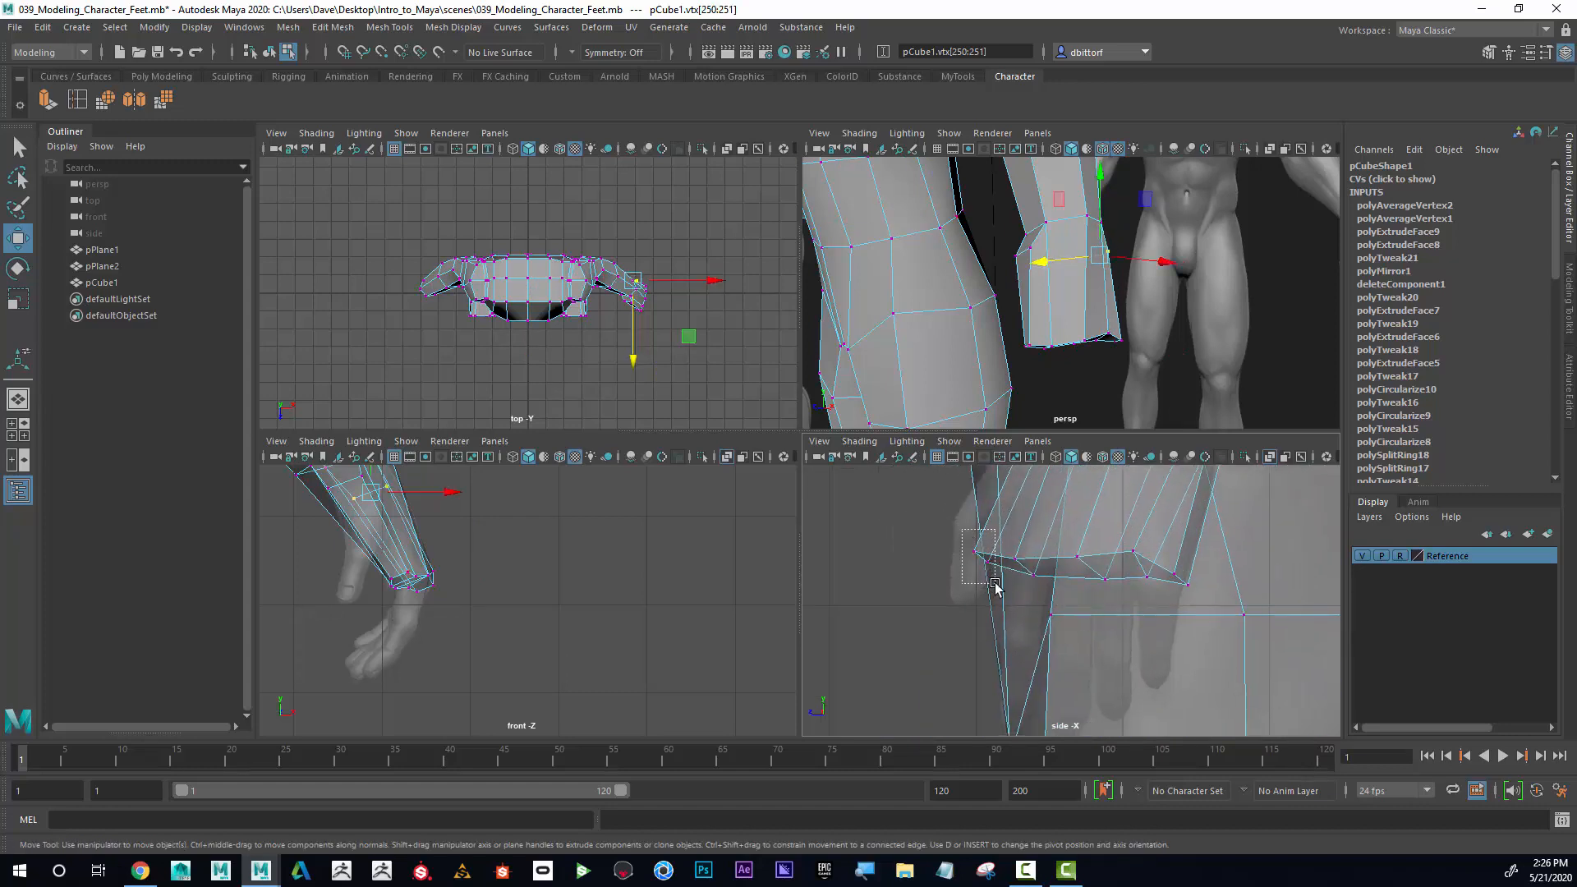
drag(996, 586, 959, 565)
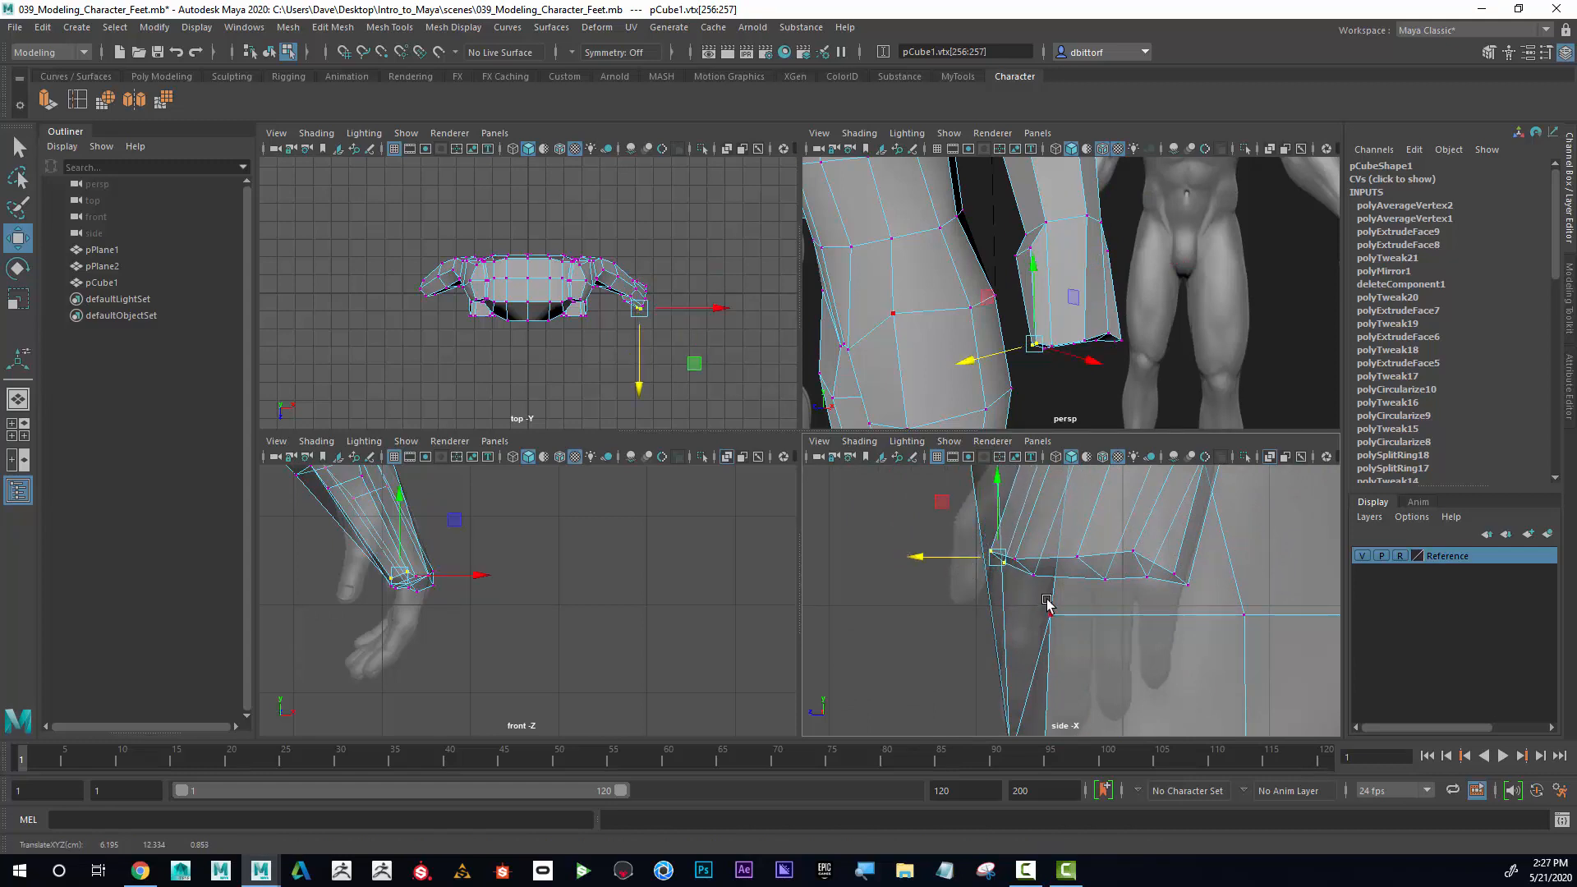
In the side view, move the vertex pairs along the palm's lower end to adjust the spacing for the fingers.
drag(1048, 601, 998, 567)
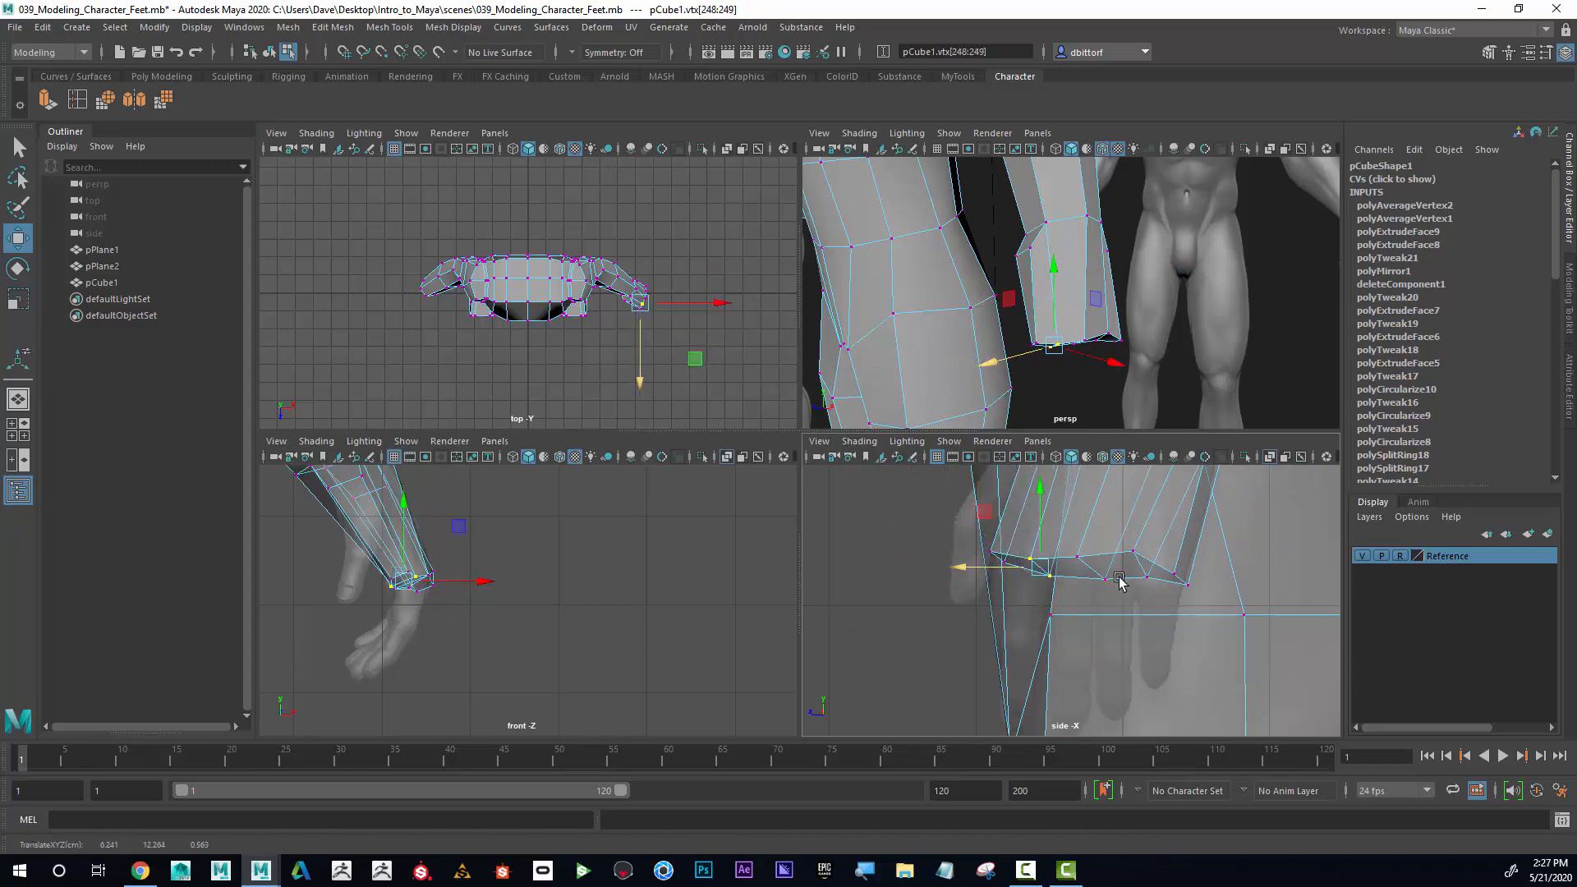
mouse_move(1115, 591)
mouse_down()
mouse_move(1071, 536)
mouse_move(1094, 575)
mouse_move(1157, 592)
mouse_move(1133, 582)
mouse_up()
alt+right_drag(513, 644, 667, 657)
alt+middle_drag(444, 659, 495, 665)
alt+right_drag(1117, 333, 1026, 311)
mouse_move(1025, 311)
alt+mouse_down()
mouse_move(1175, 146)
mouse_move(1042, 174)
mouse_move(979, 236)
mouse_move(1018, 283)
alt+mouse_up()
alt+right_drag(1024, 257, 1209, 269)
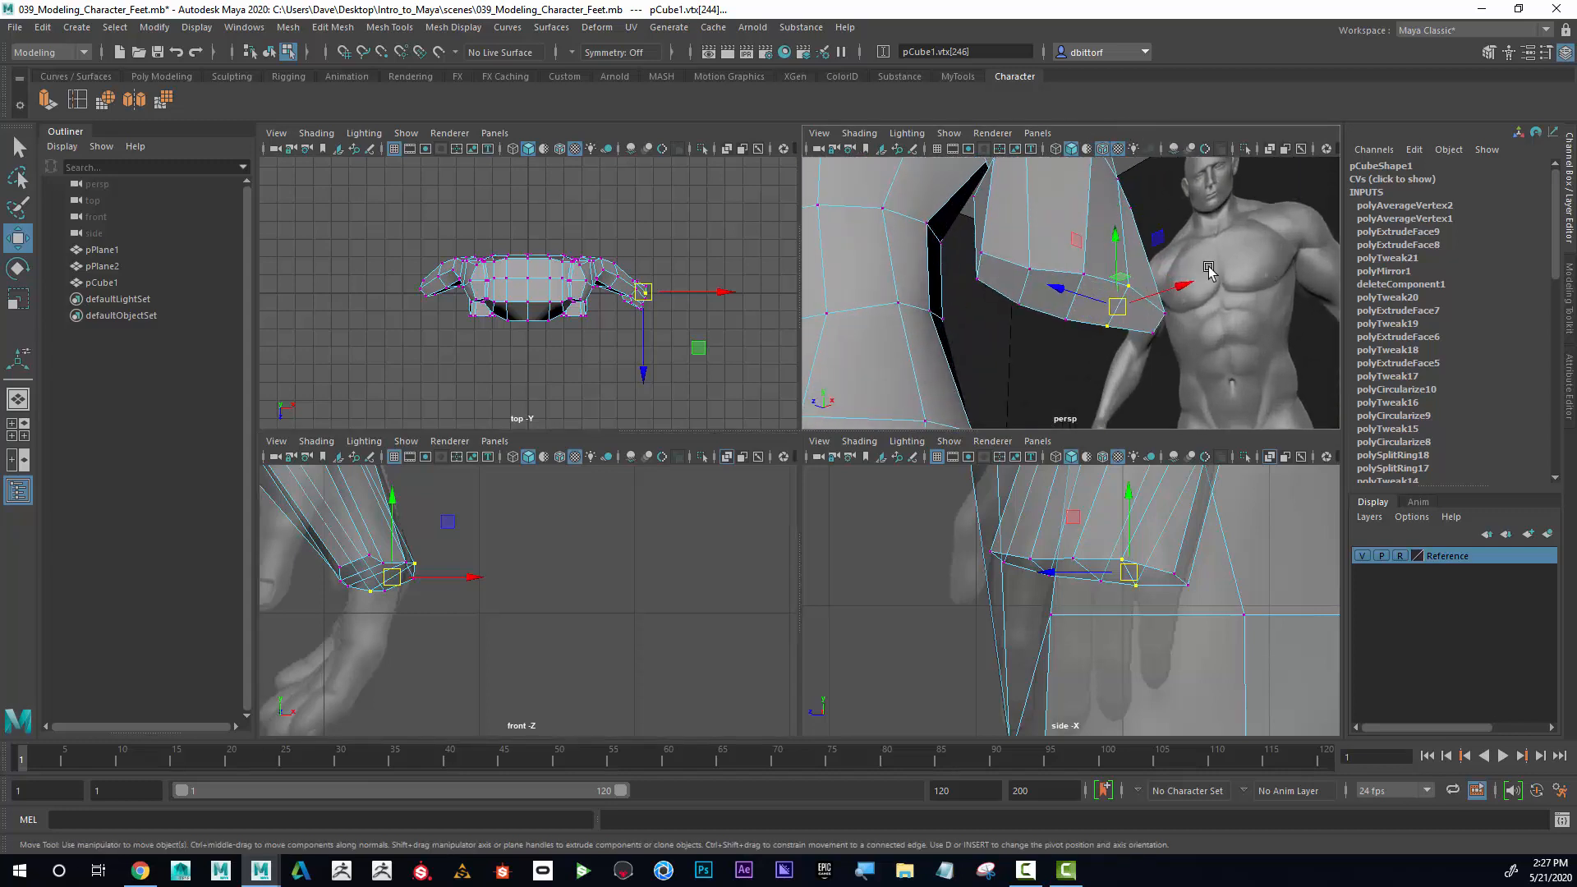
Extrude the rearmost face of the palm's lower end by 0.388 to start the little finger.
right_drag(1000, 279, 1000, 322)
click(990, 278)
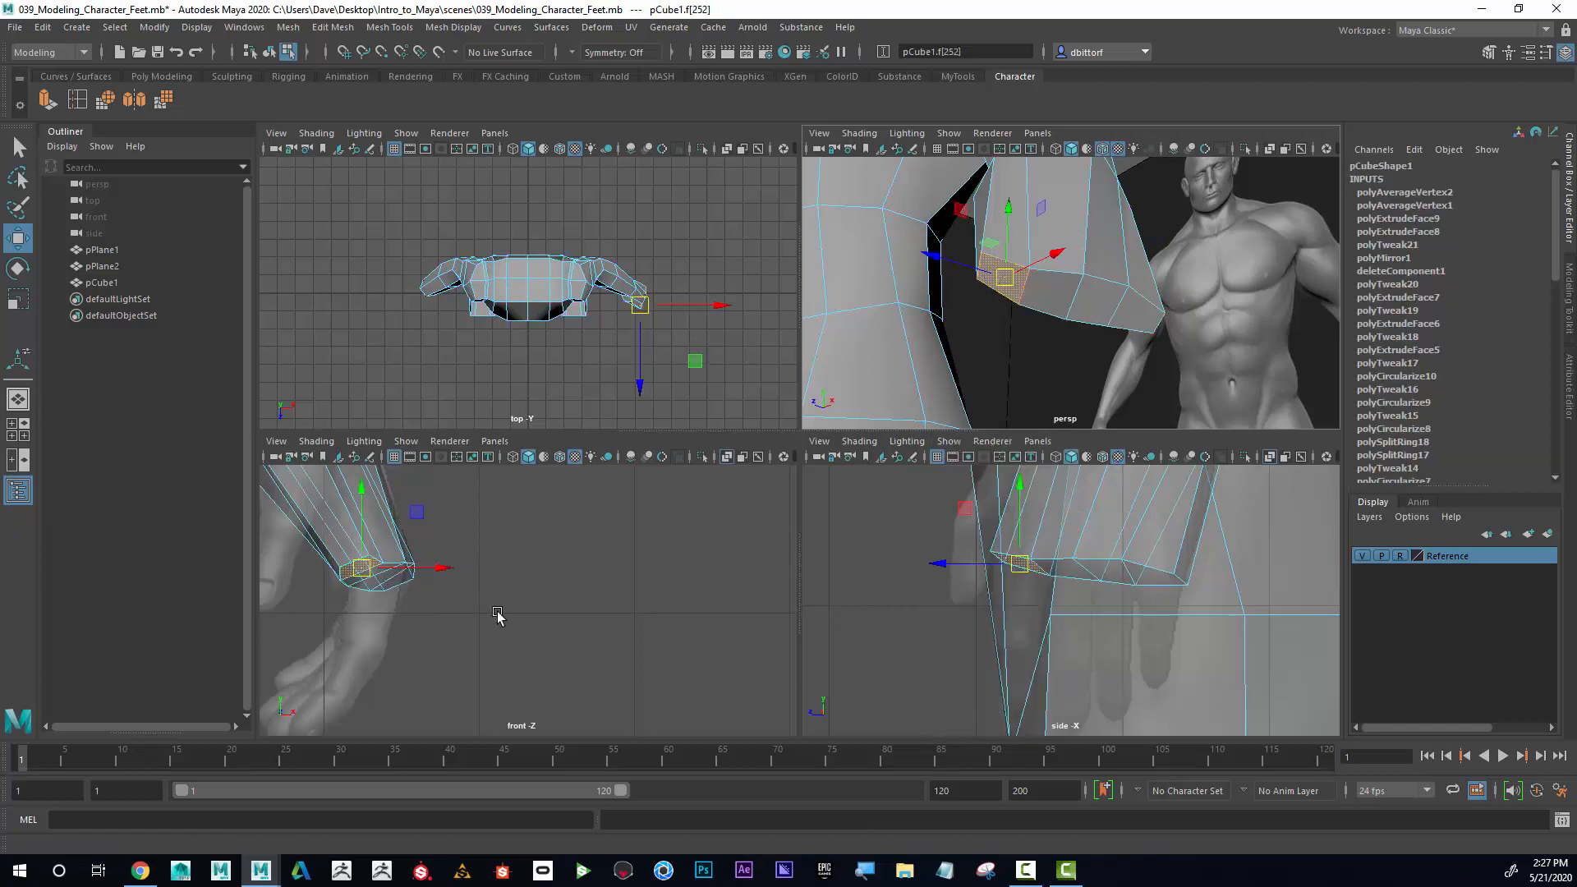
alt+right_drag(497, 615, 283, 628)
alt+middle_drag(482, 594, 486, 562)
alt+right_drag(375, 598, 707, 593)
alt+middle_drag(280, 631, 372, 631)
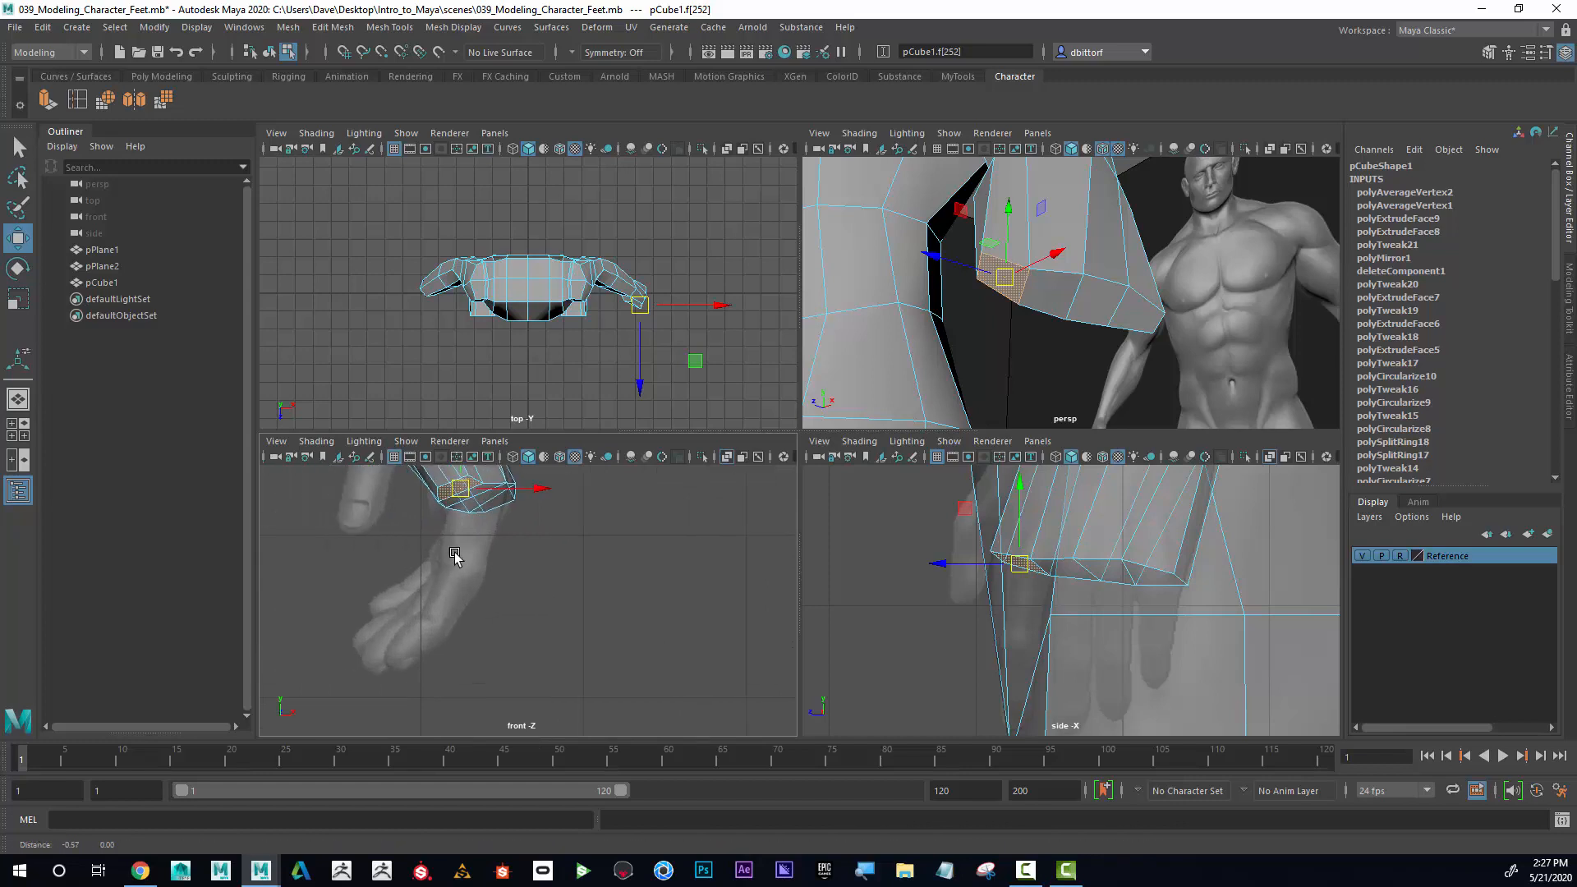
click(1143, 310)
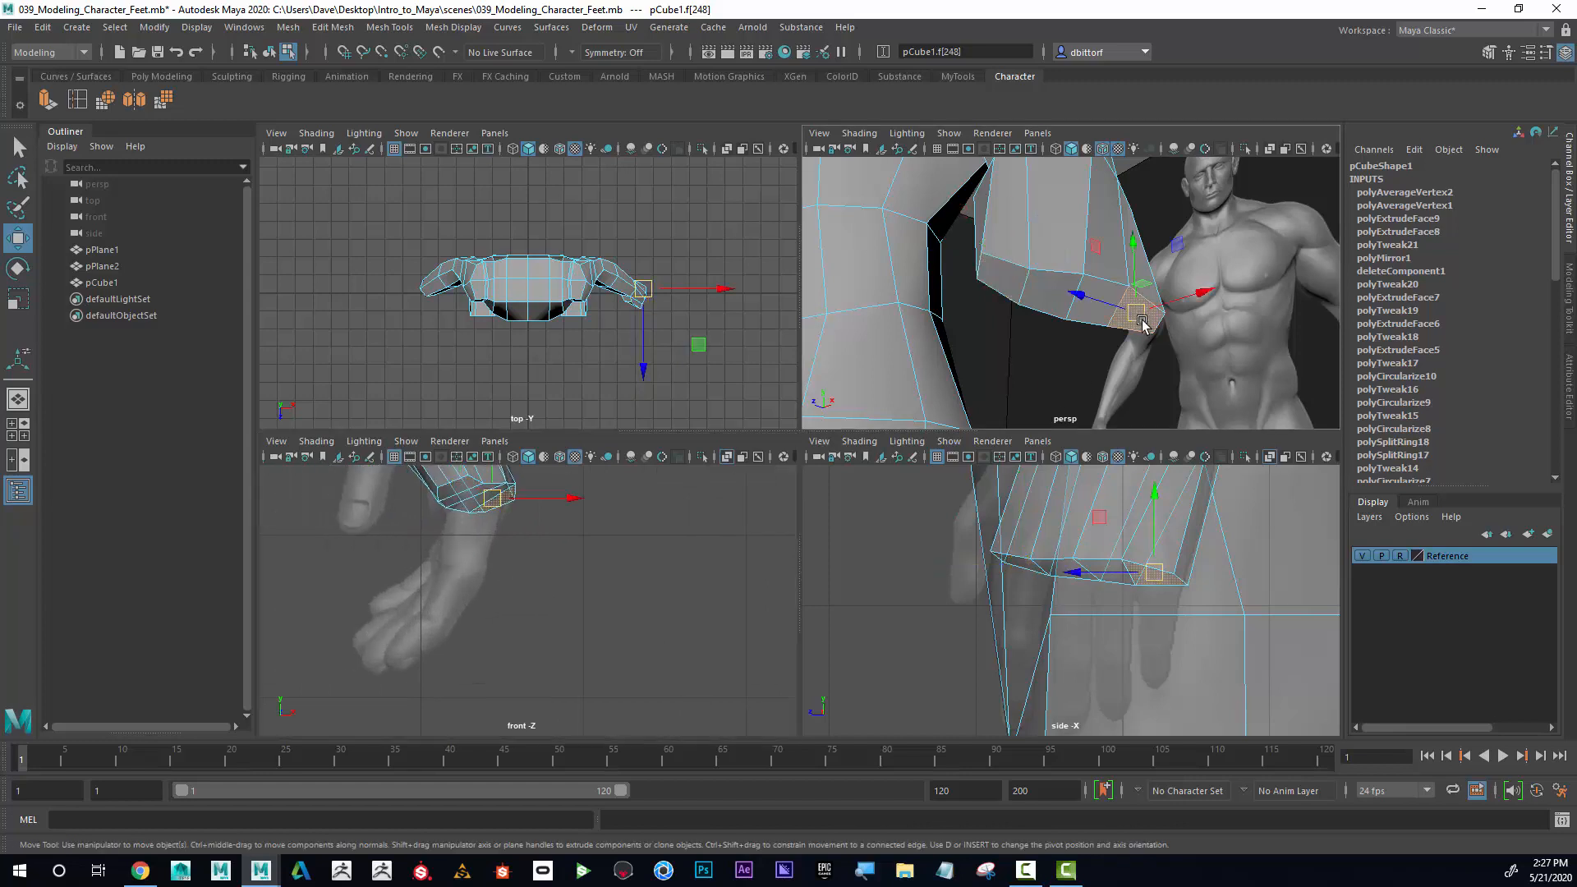
click(47, 100)
drag(1156, 355, 1167, 408)
Move the extruded finger's end vertices to the reference fingertip in the front view and rotate them along the finger's direction.
right_click(529, 548)
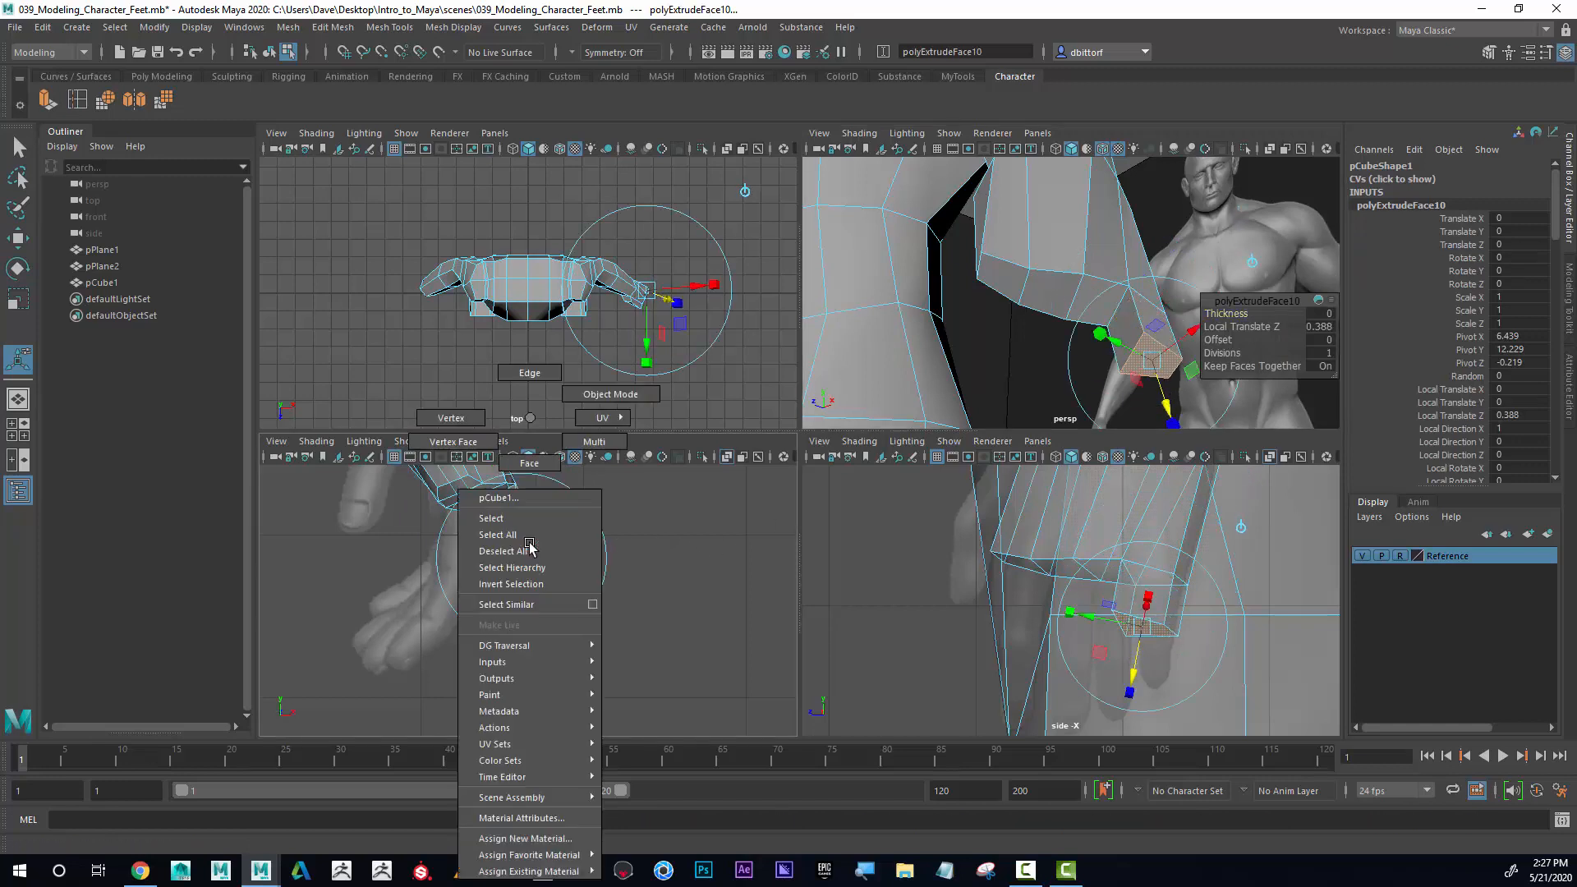
click(451, 418)
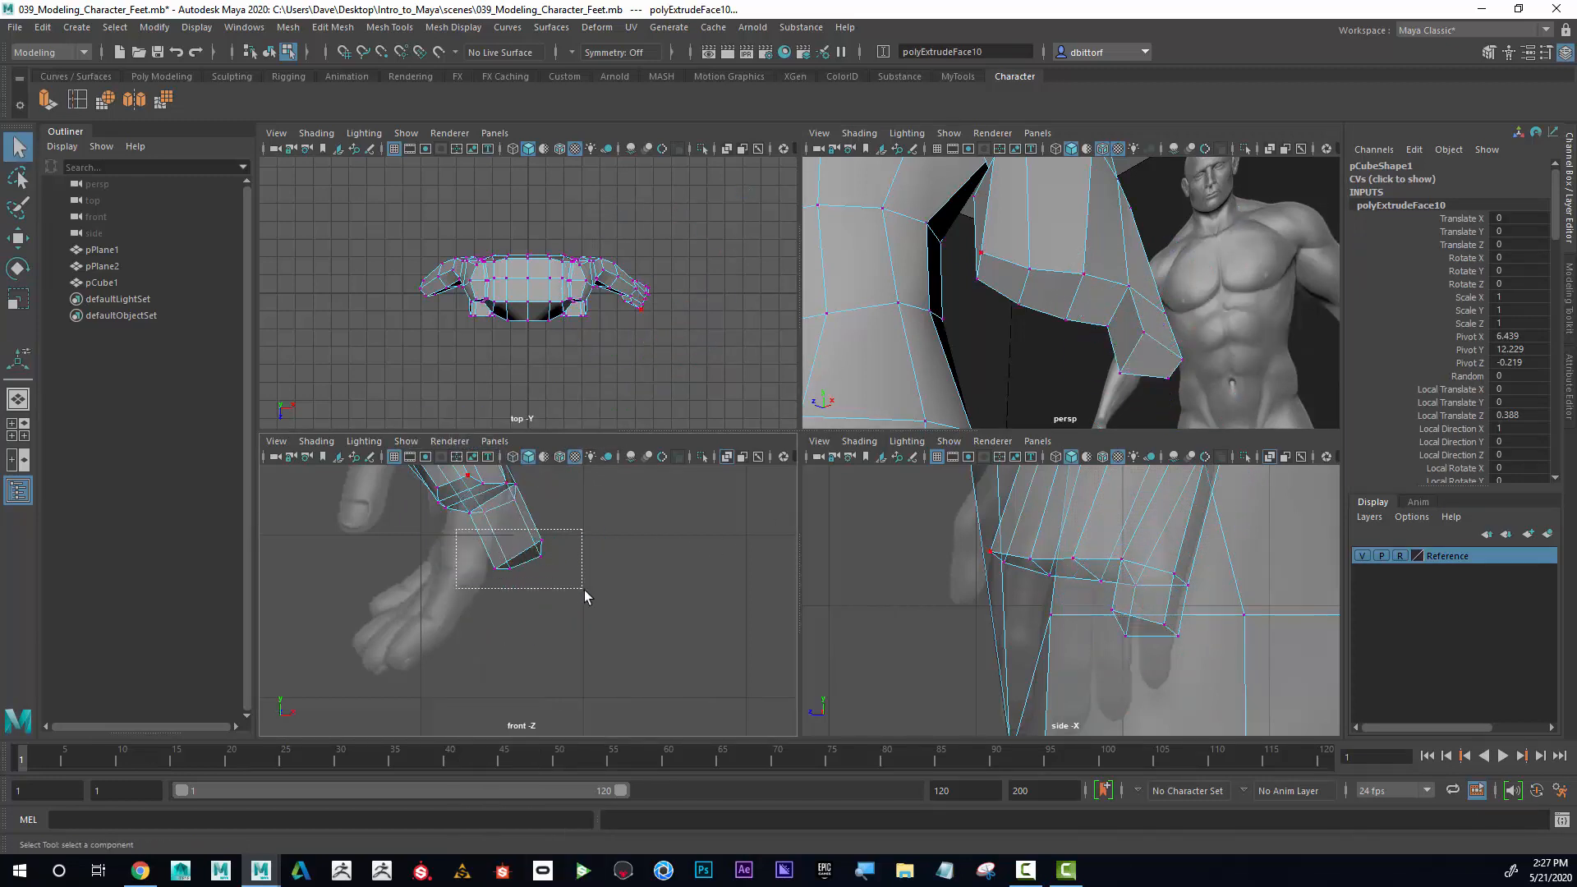
drag(584, 590, 392, 598)
click(17, 245)
click(31, 281)
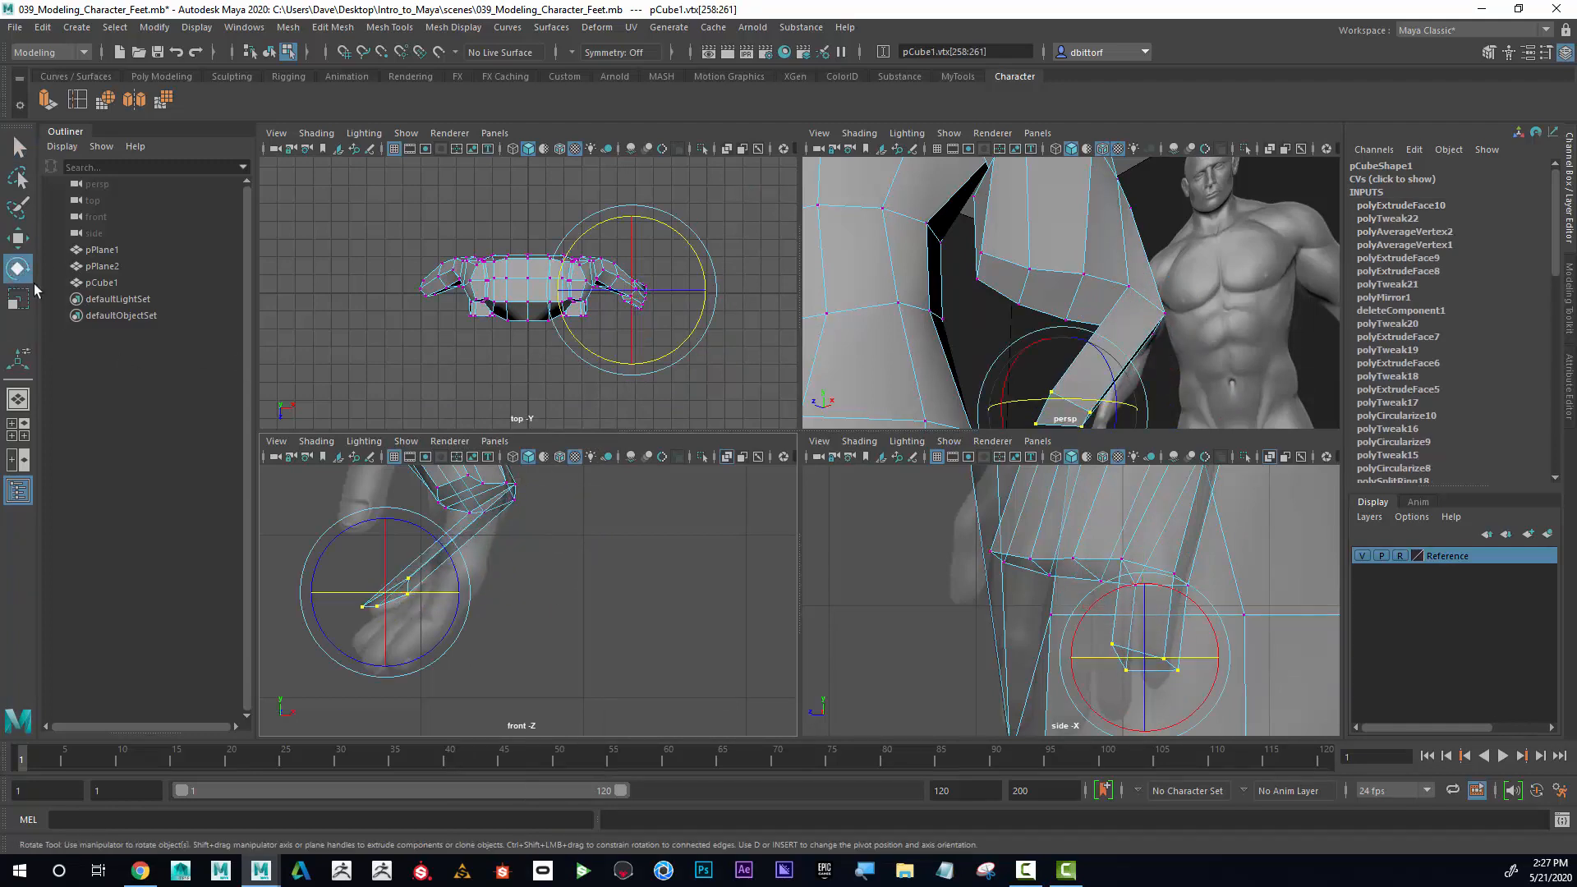
drag(455, 536, 383, 612)
Adjust the position of the finger's end vertices and scale them down to taper the finger.
click(19, 245)
scroll(545, 622, up, 3)
alt+middle_drag(545, 622, 687, 627)
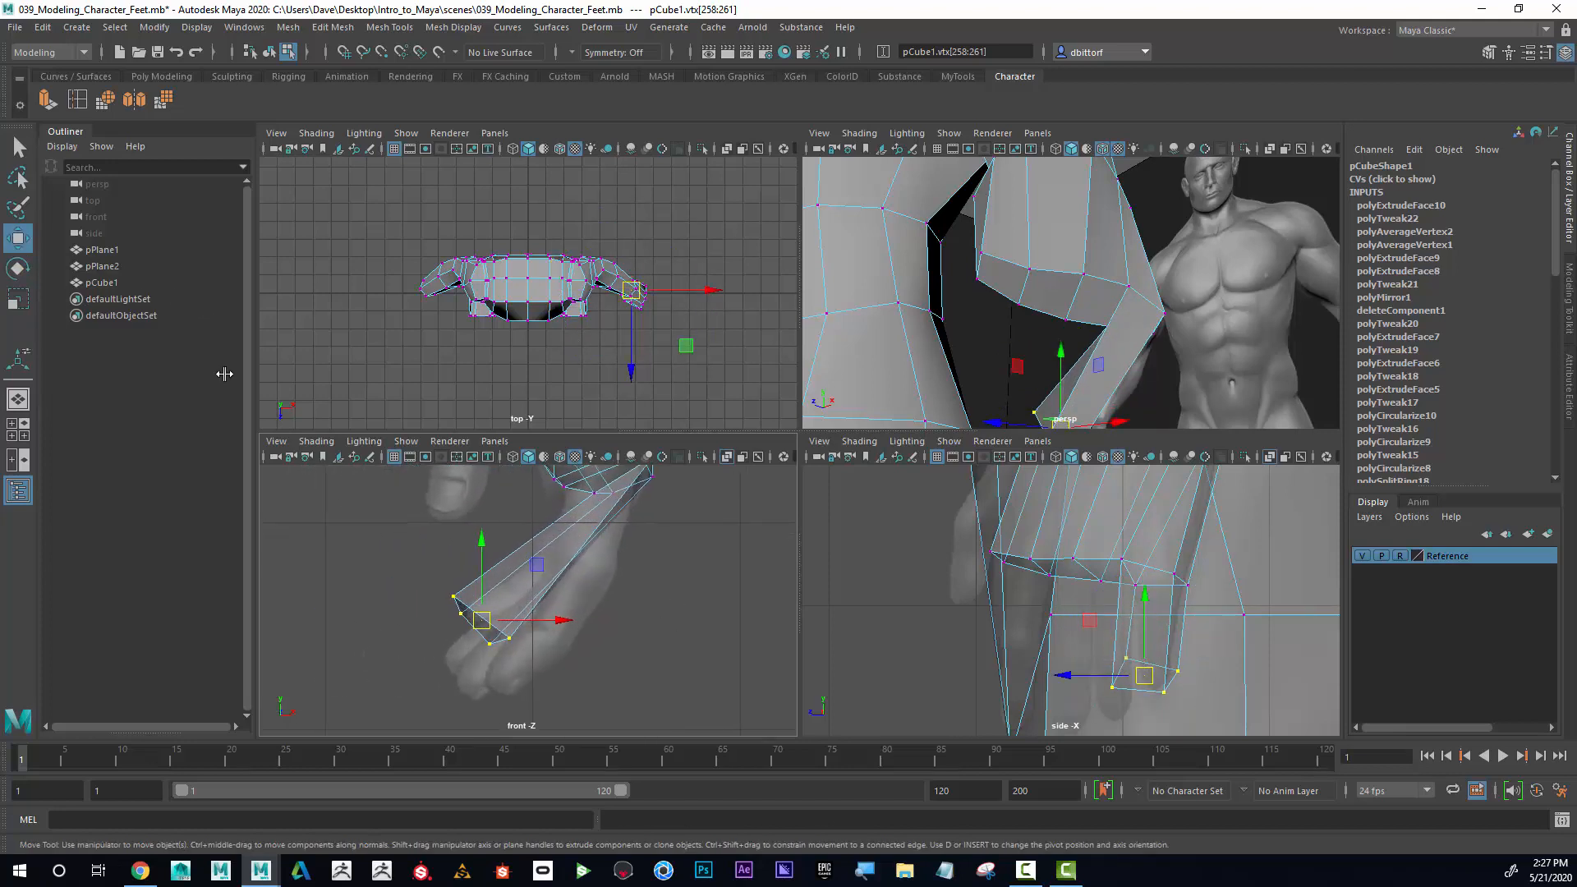
click(19, 299)
drag(489, 624, 459, 629)
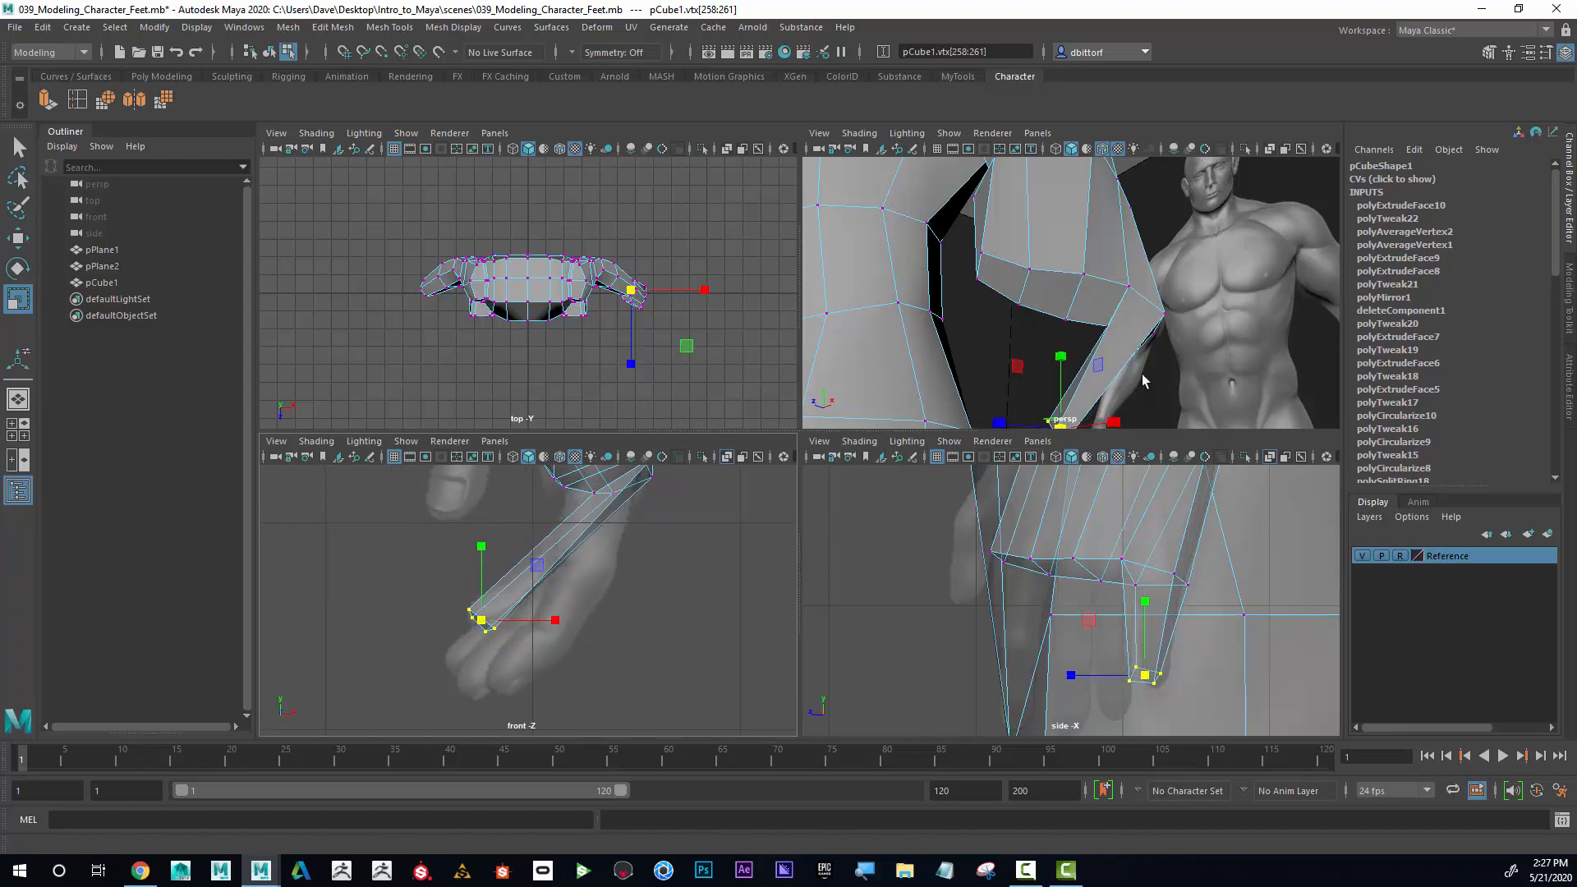
alt+drag(1144, 381, 978, 328)
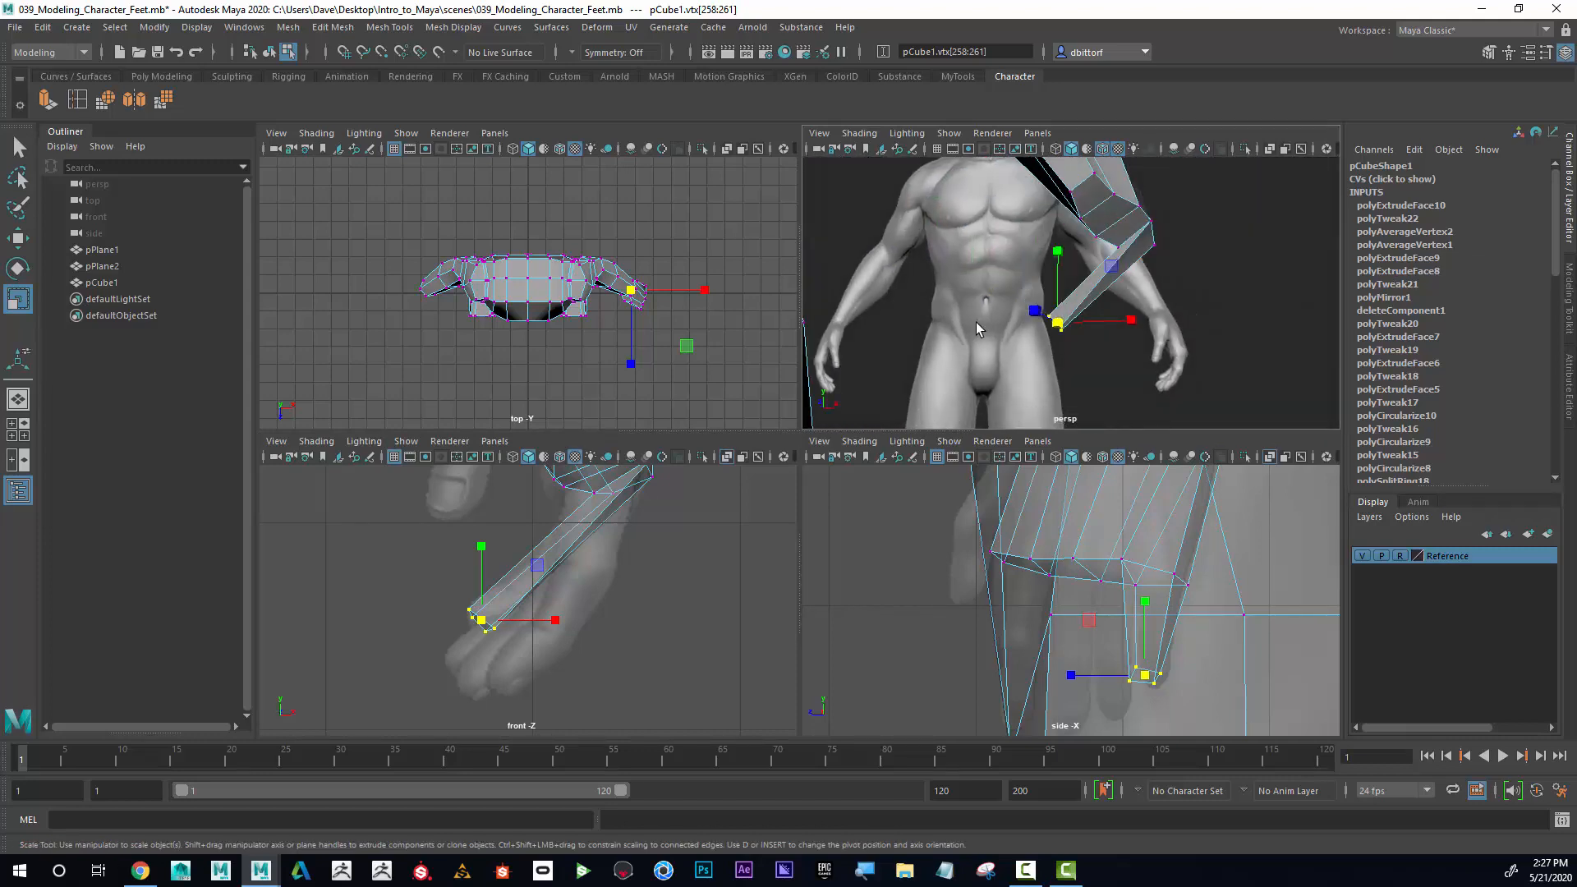
Insert an edge loop near the finger's tip and move it to follow the finger's bend in the reference.
click(78, 101)
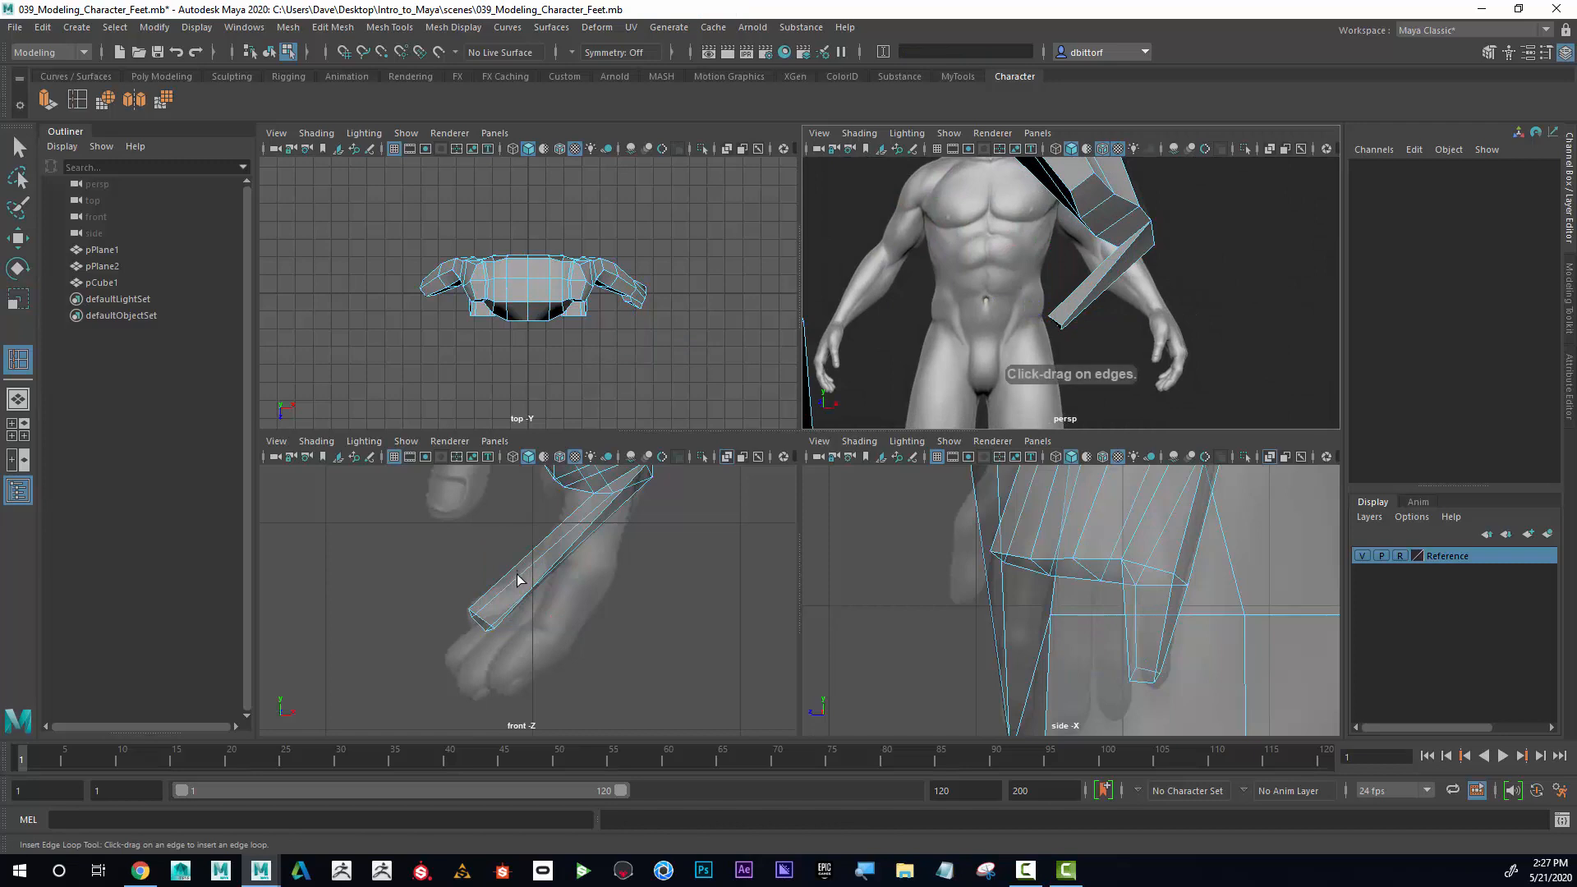
click(516, 583)
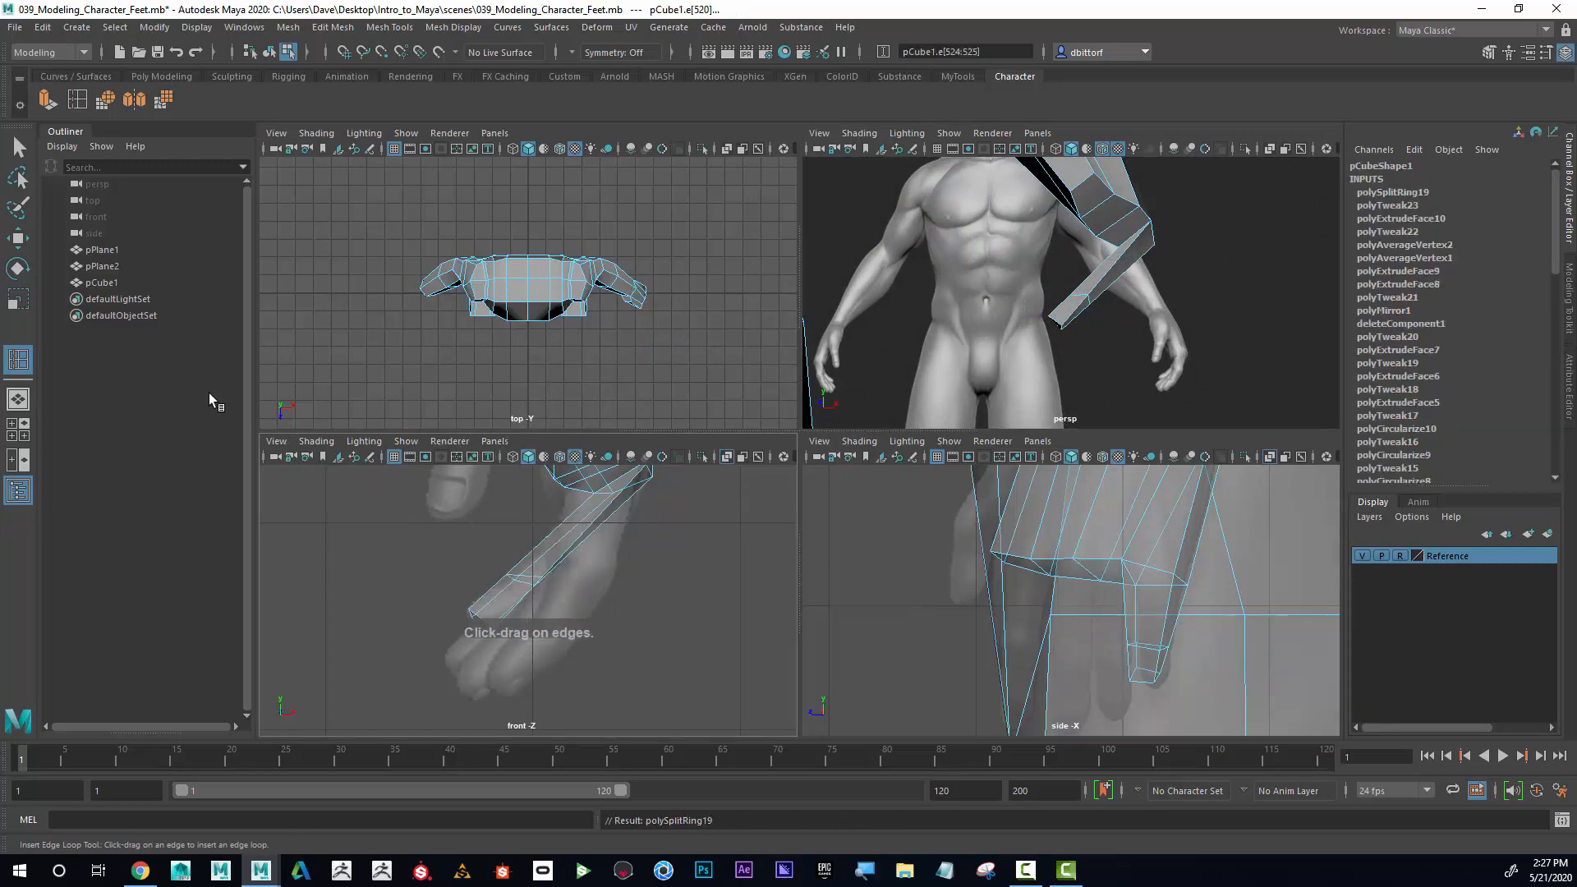
key(w)
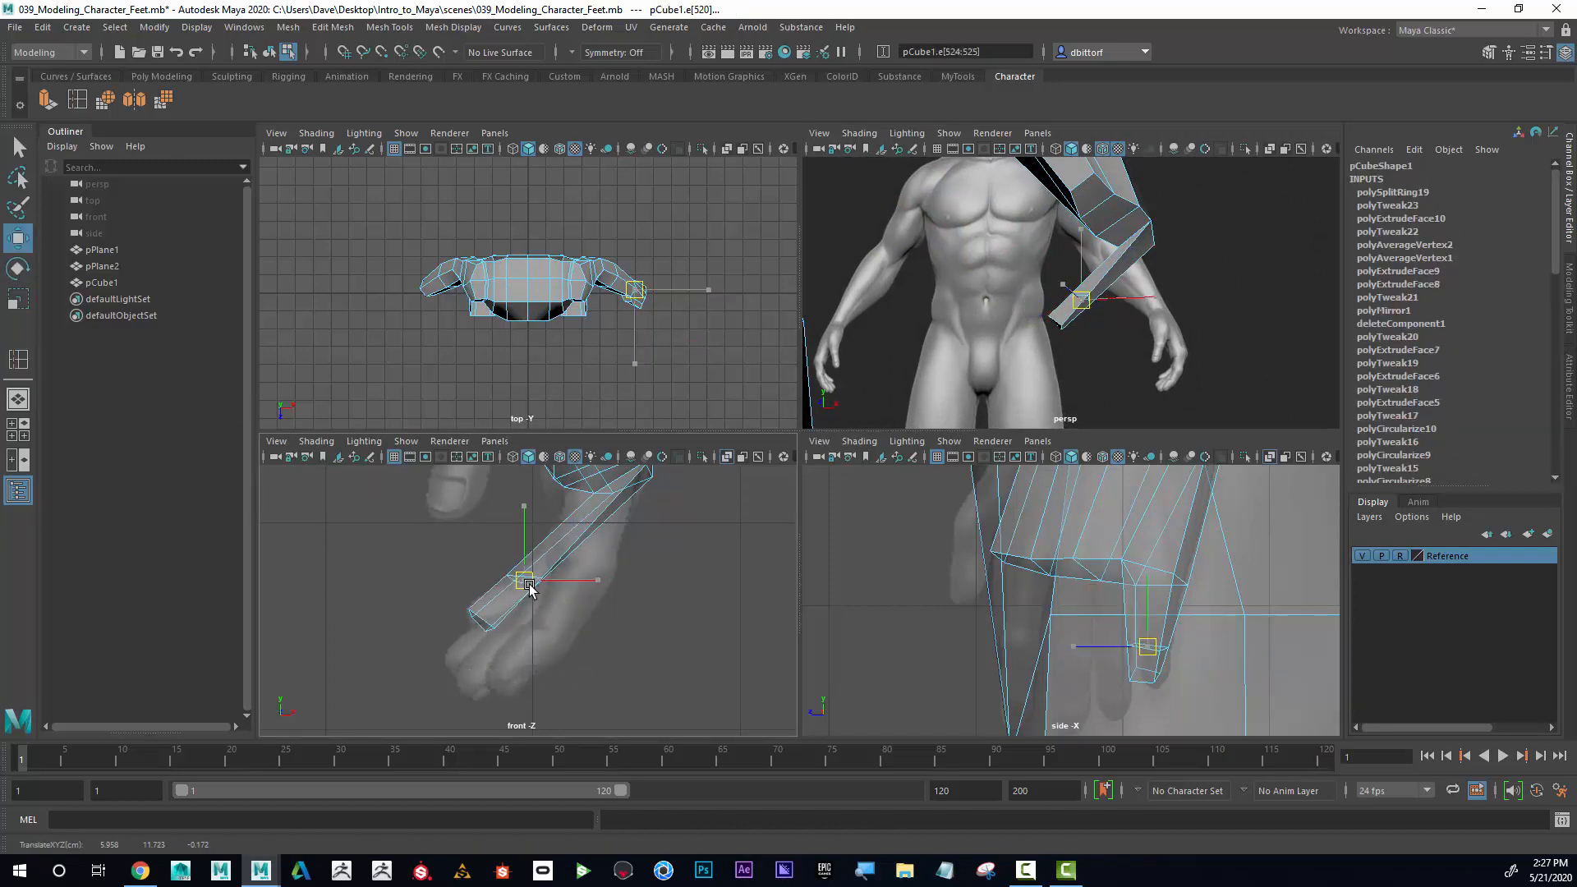
drag(525, 580, 527, 588)
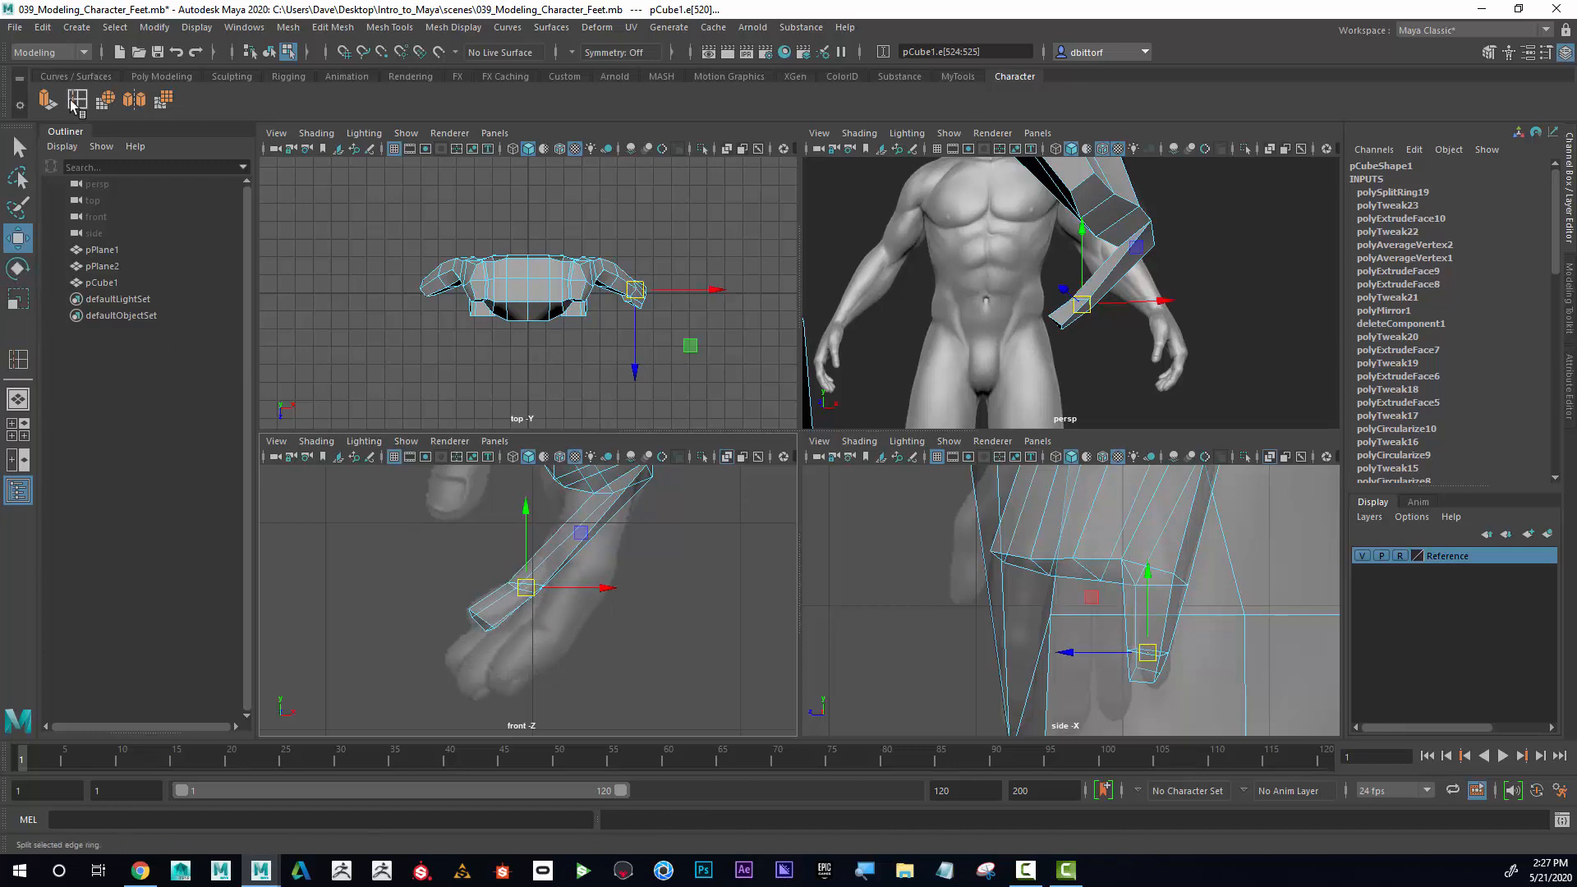
Insert a second edge loop between the first loop and the palm and shift it toward the reference knuckle.
key(y)
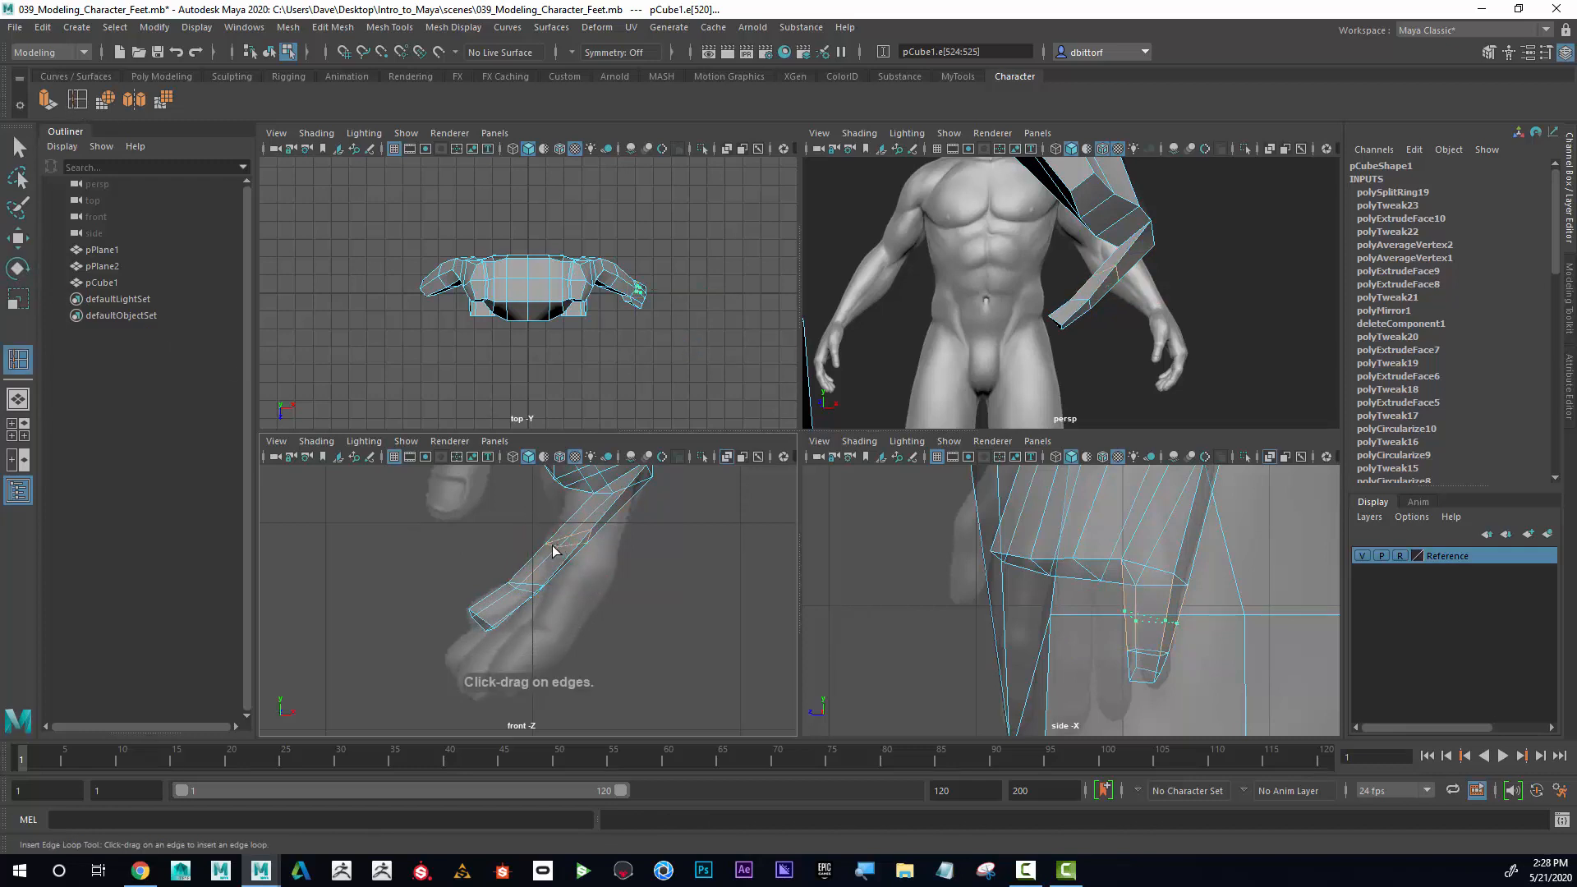
click(553, 551)
click(19, 271)
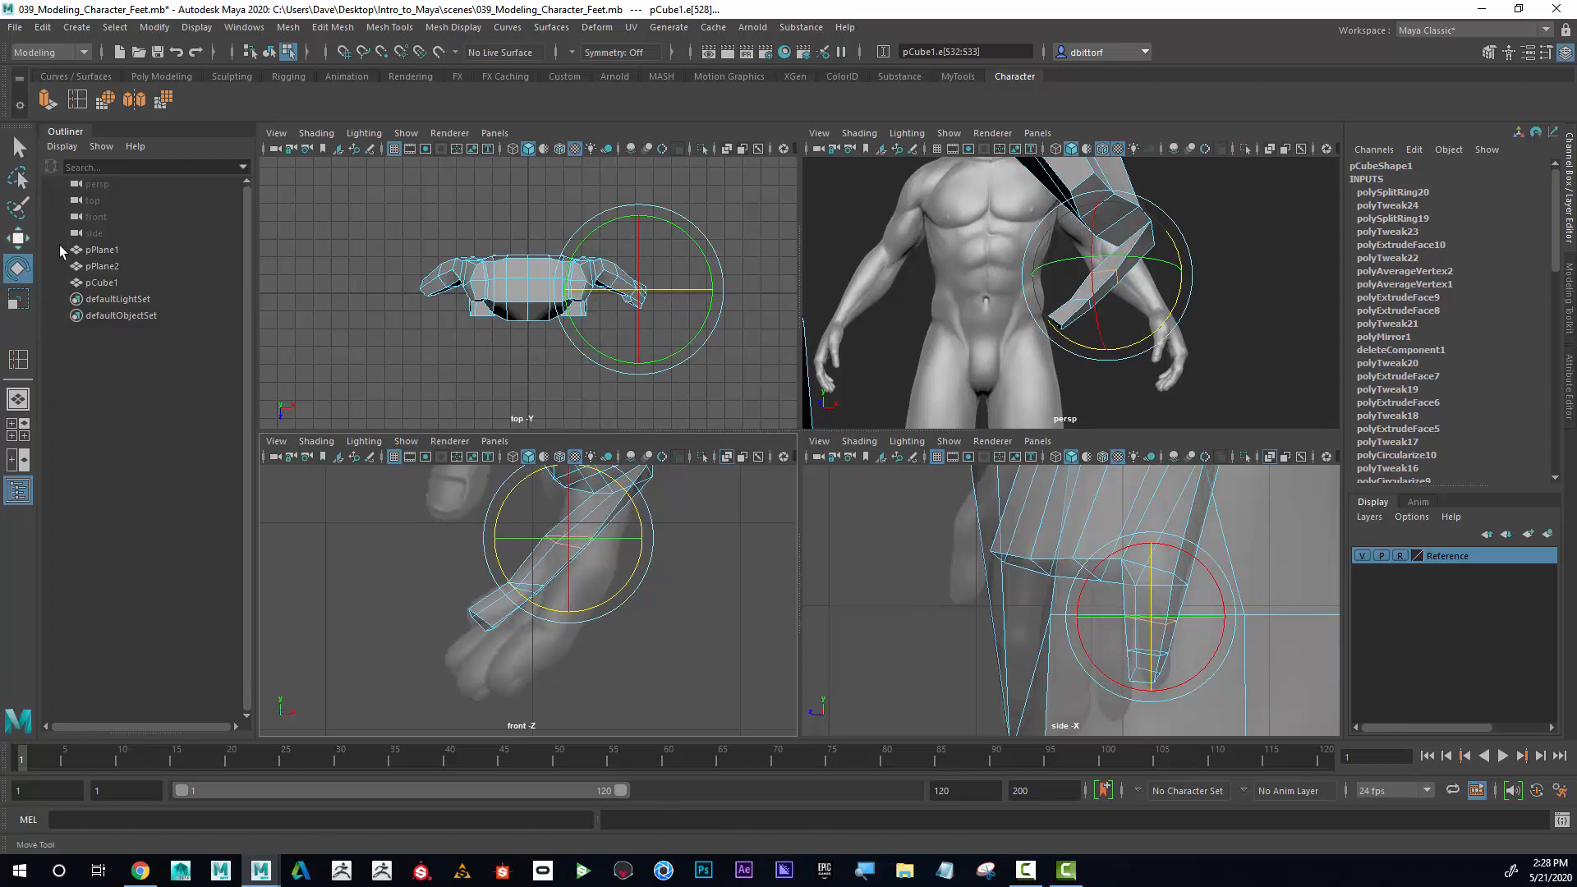
click(18, 239)
drag(568, 540, 570, 543)
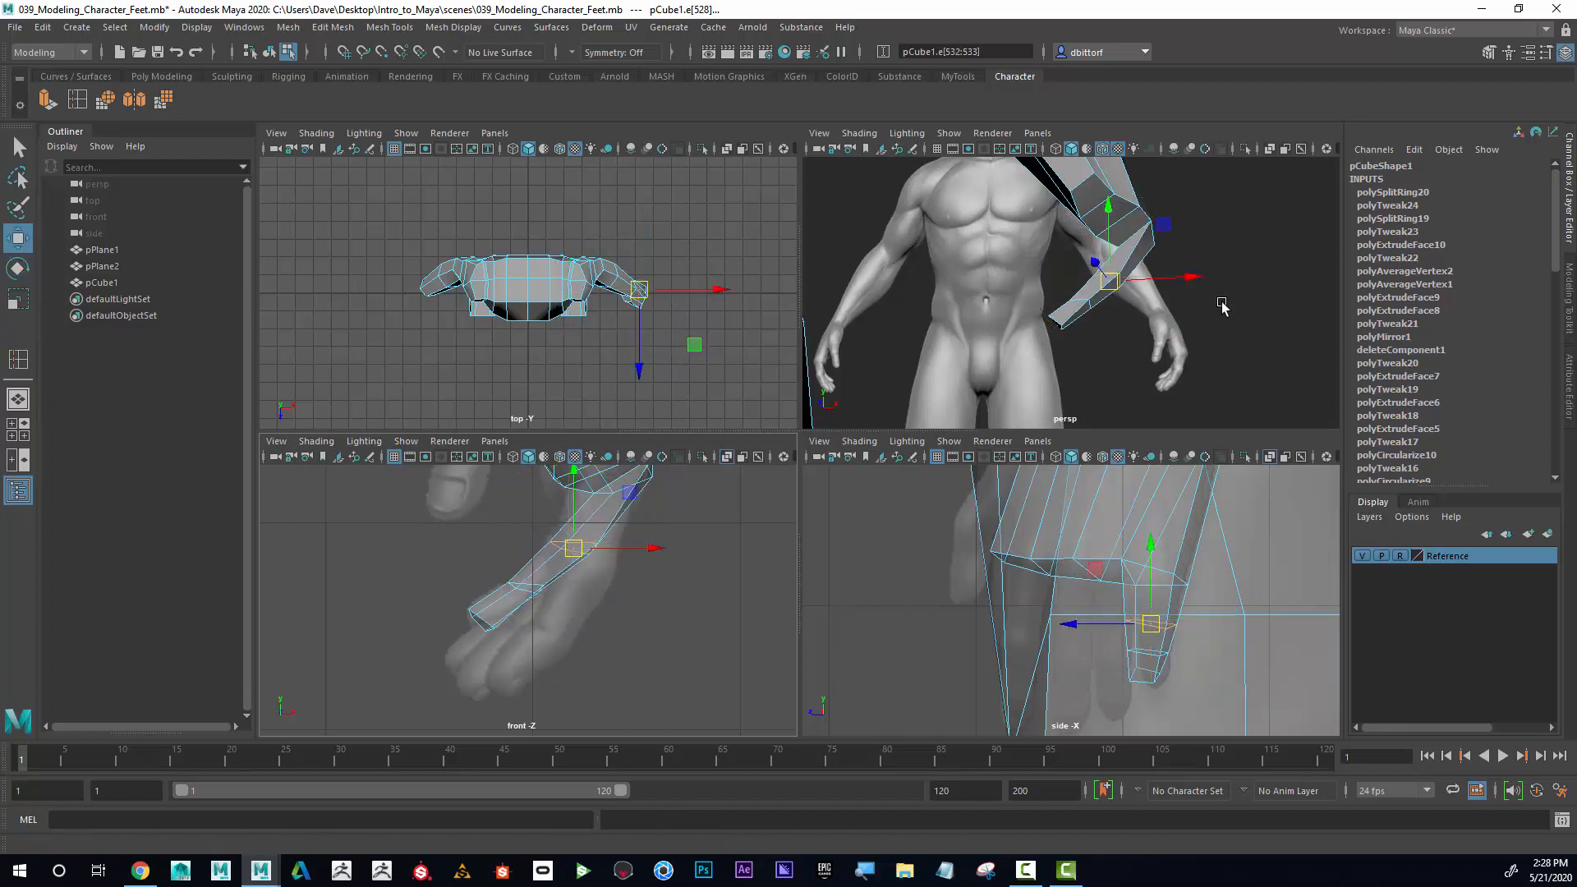
Circularize both edge loops of the finger to round its cross-section.
alt+drag(1222, 307, 816, 335)
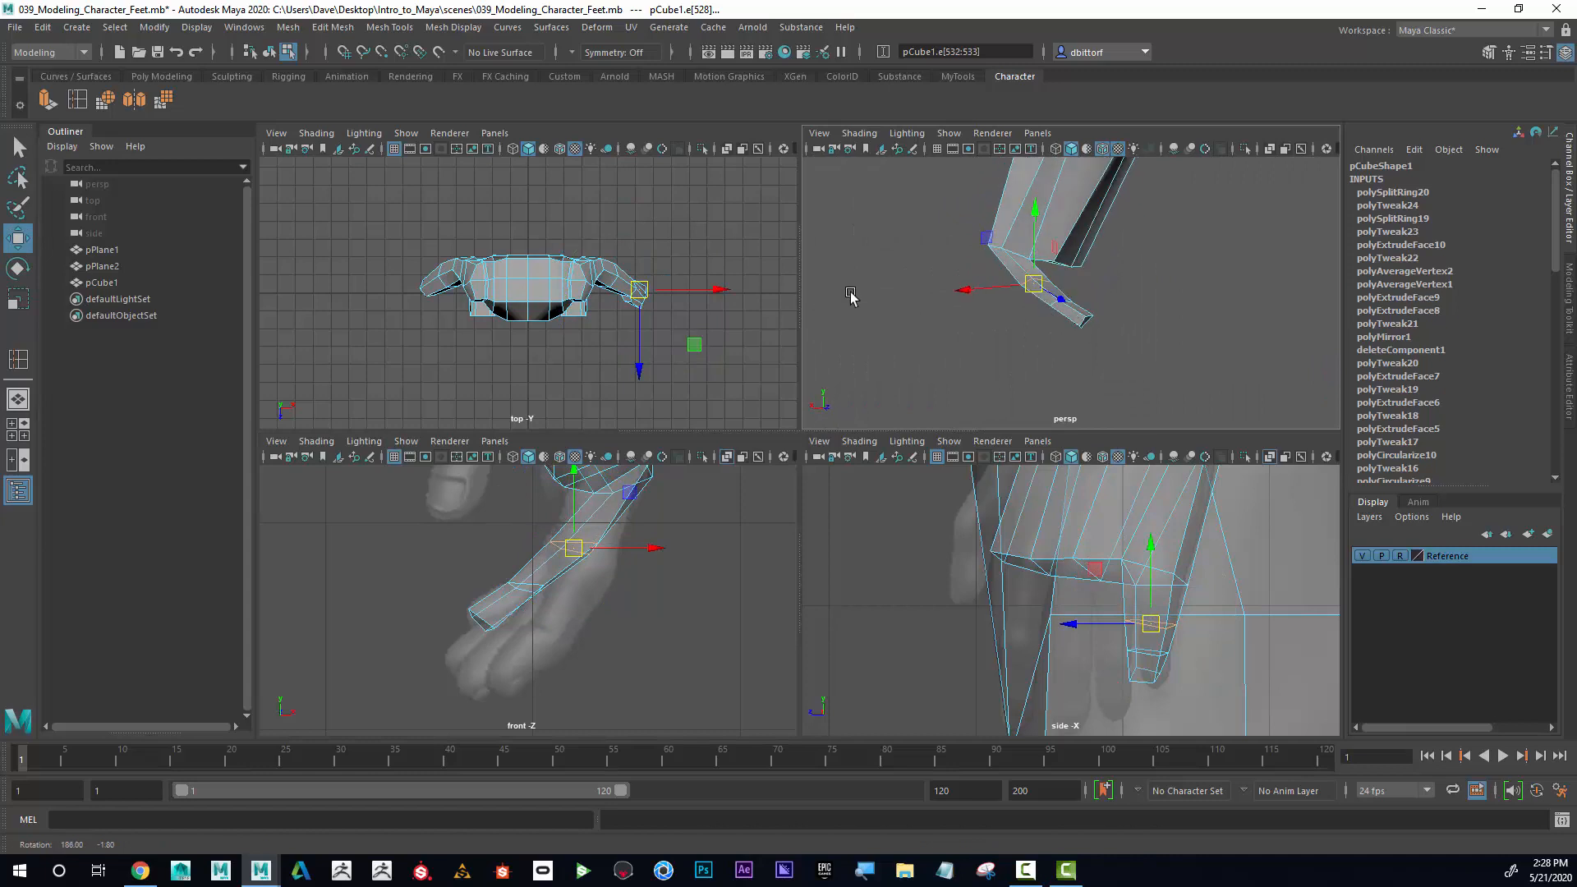
alt+drag(947, 307, 926, 335)
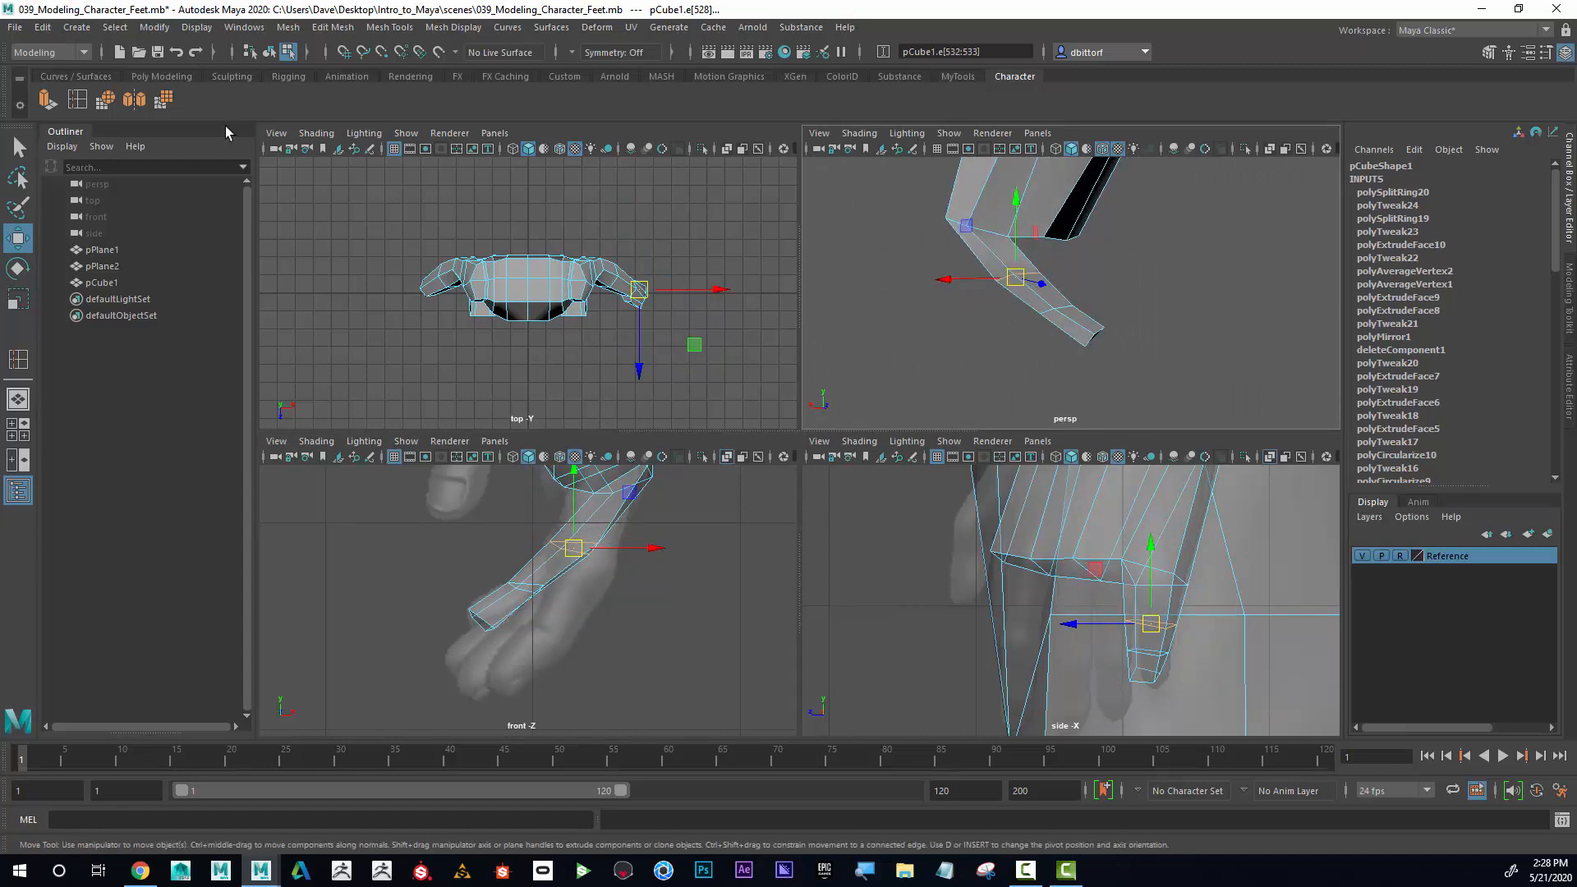
click(104, 101)
click(1066, 310)
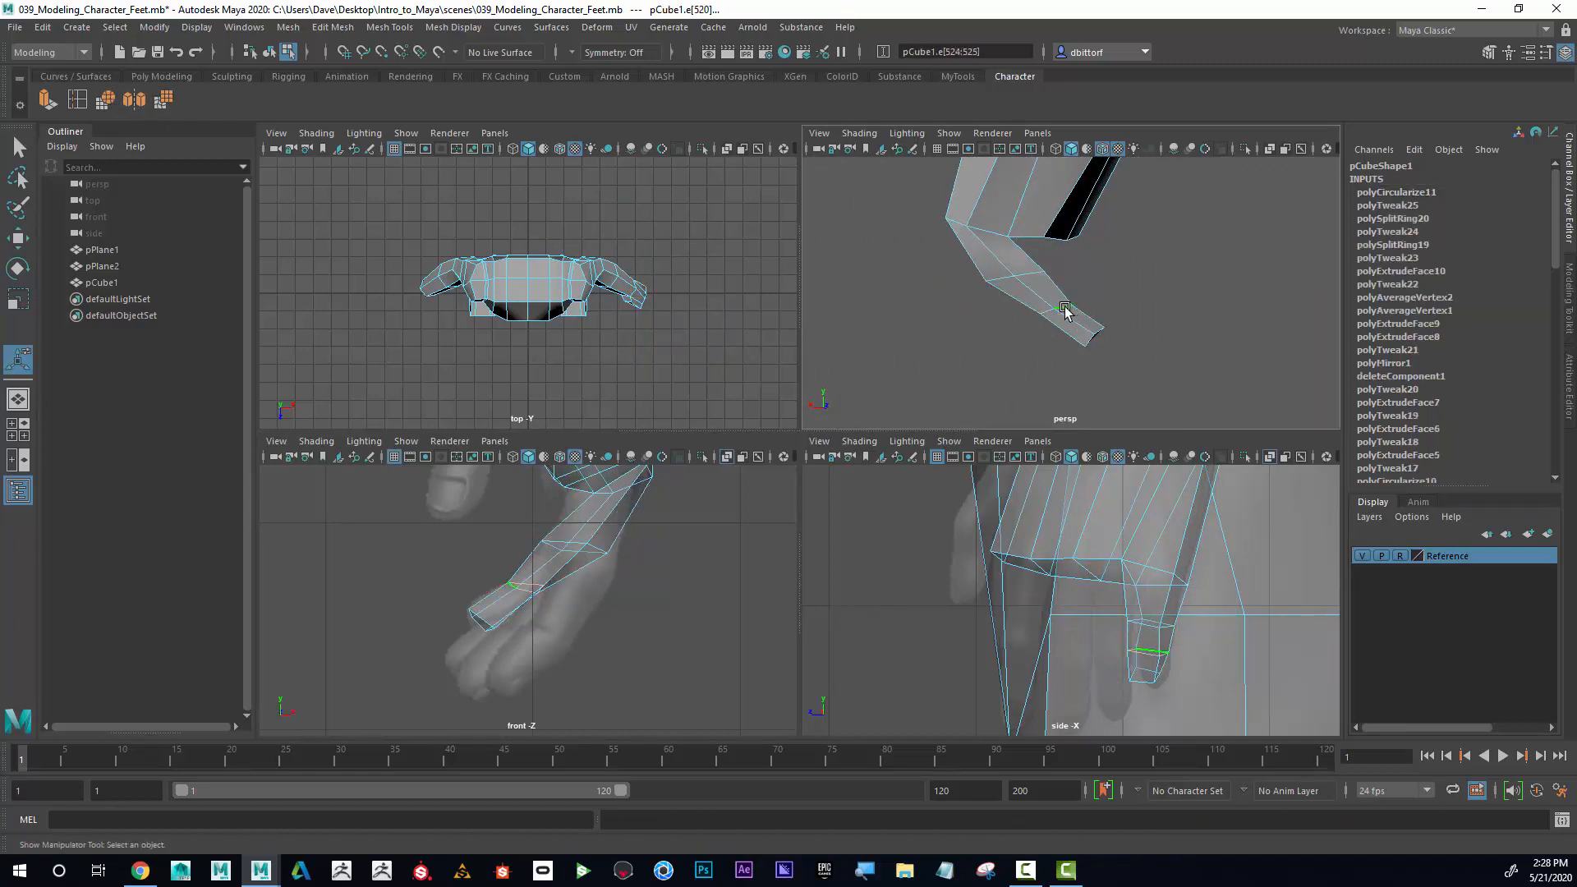
key(g)
alt+drag(1102, 277, 1216, 227)
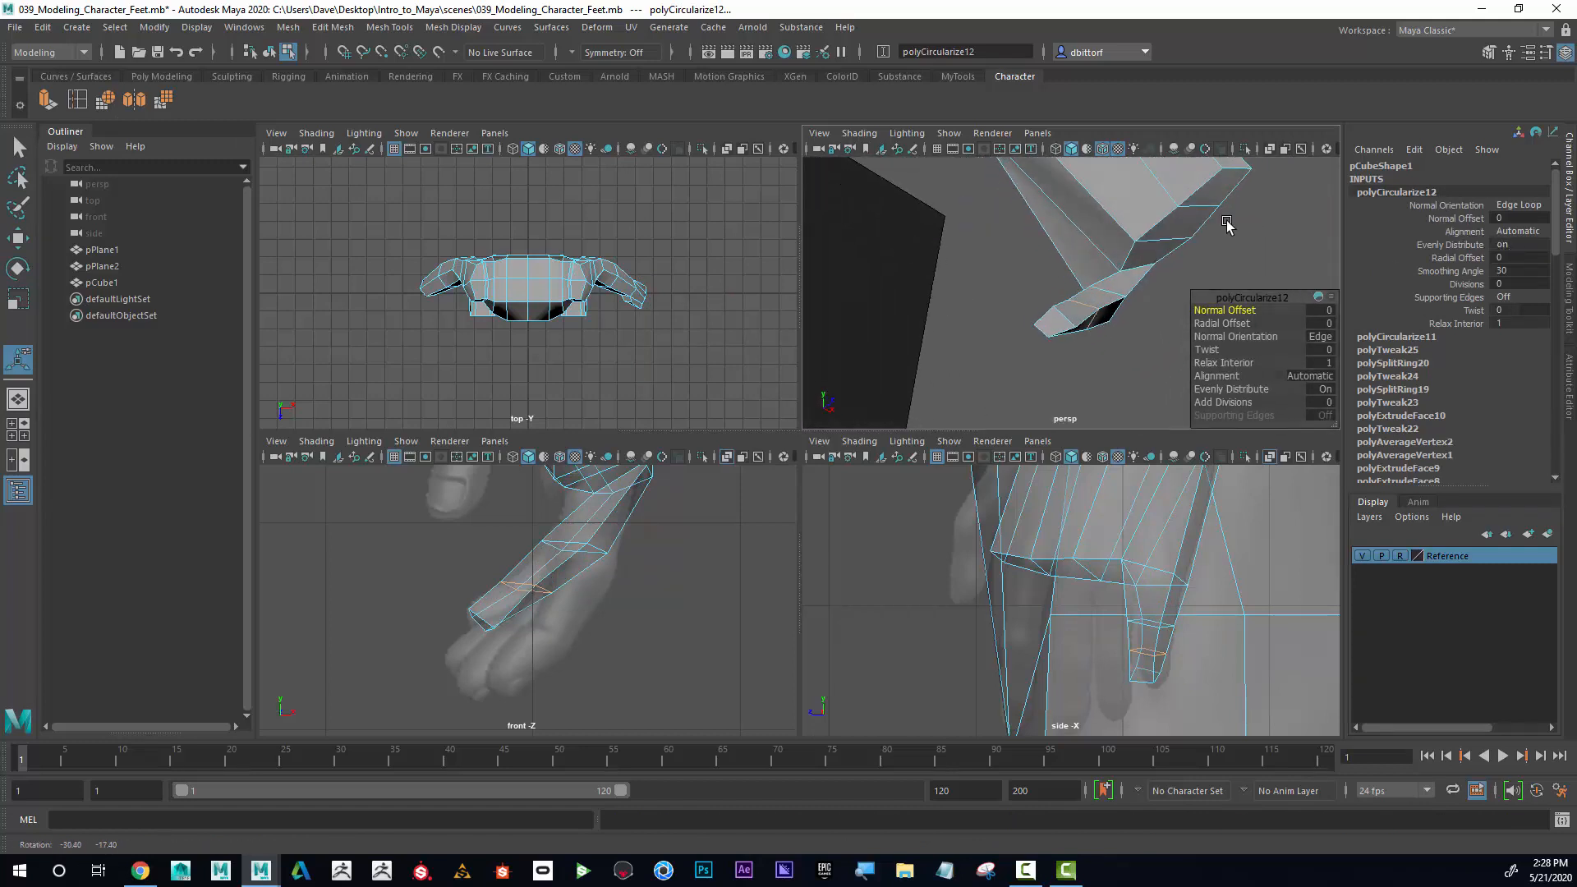
Undo the circularizing of the finger's edge loops and inspect the finger from several angles.
key(ctrl+z)
key(ctrl+z)
key(ctrl+z)
alt+drag(1105, 283, 1243, 296)
alt+right_drag(1243, 296, 927, 250)
alt+drag(926, 251, 1058, 246)
alt+middle_drag(1058, 246, 1058, 242)
alt+drag(1058, 243, 1246, 243)
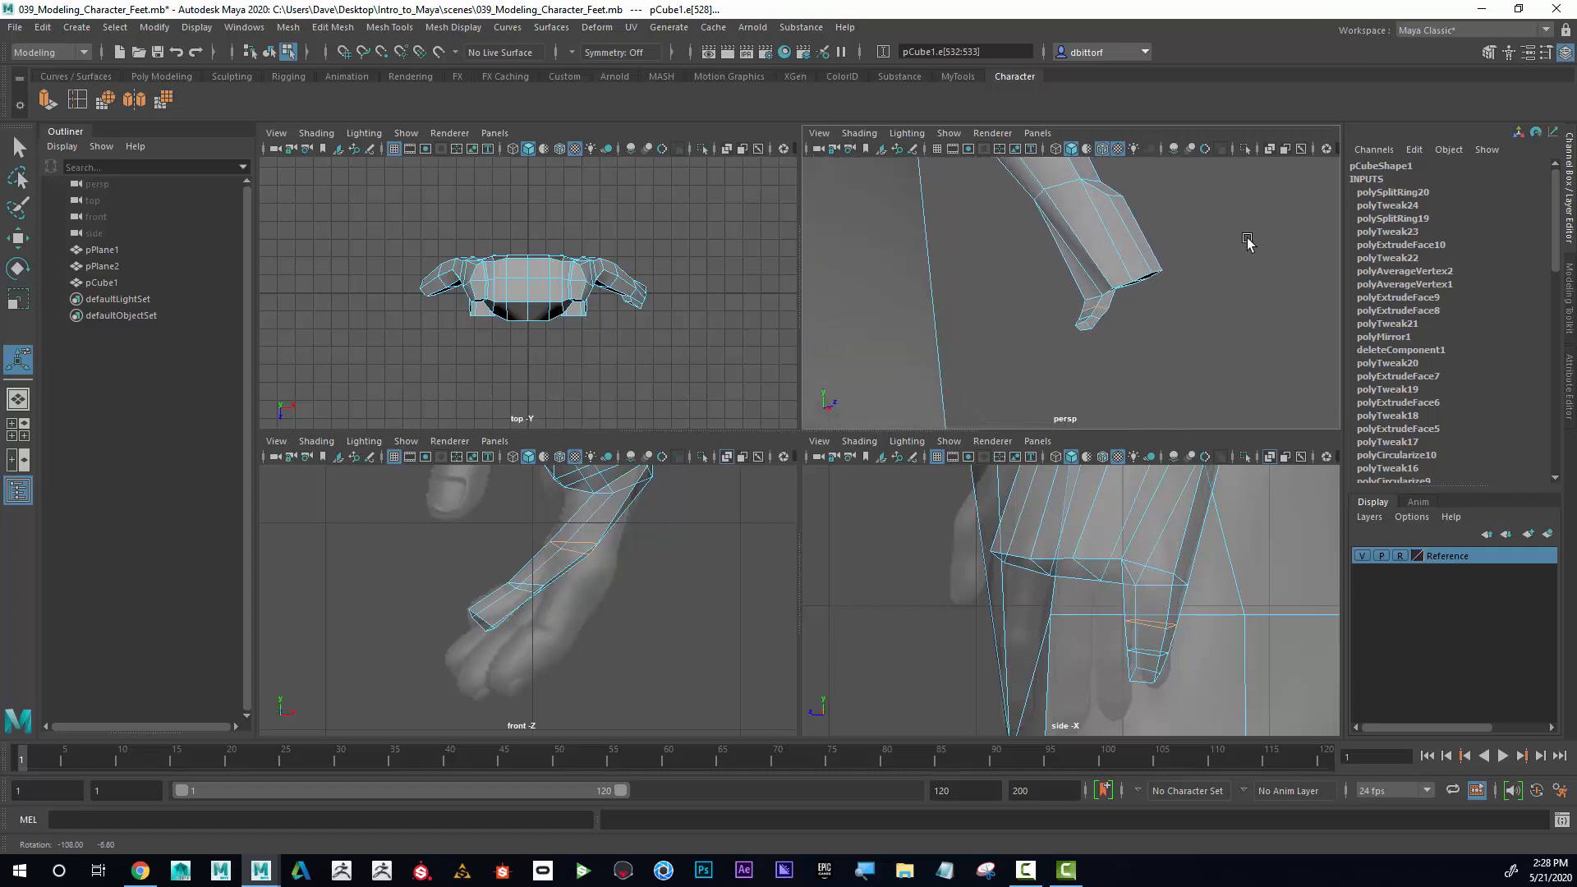
alt+right_drag(1150, 251, 1201, 318)
alt+drag(1201, 318, 1187, 305)
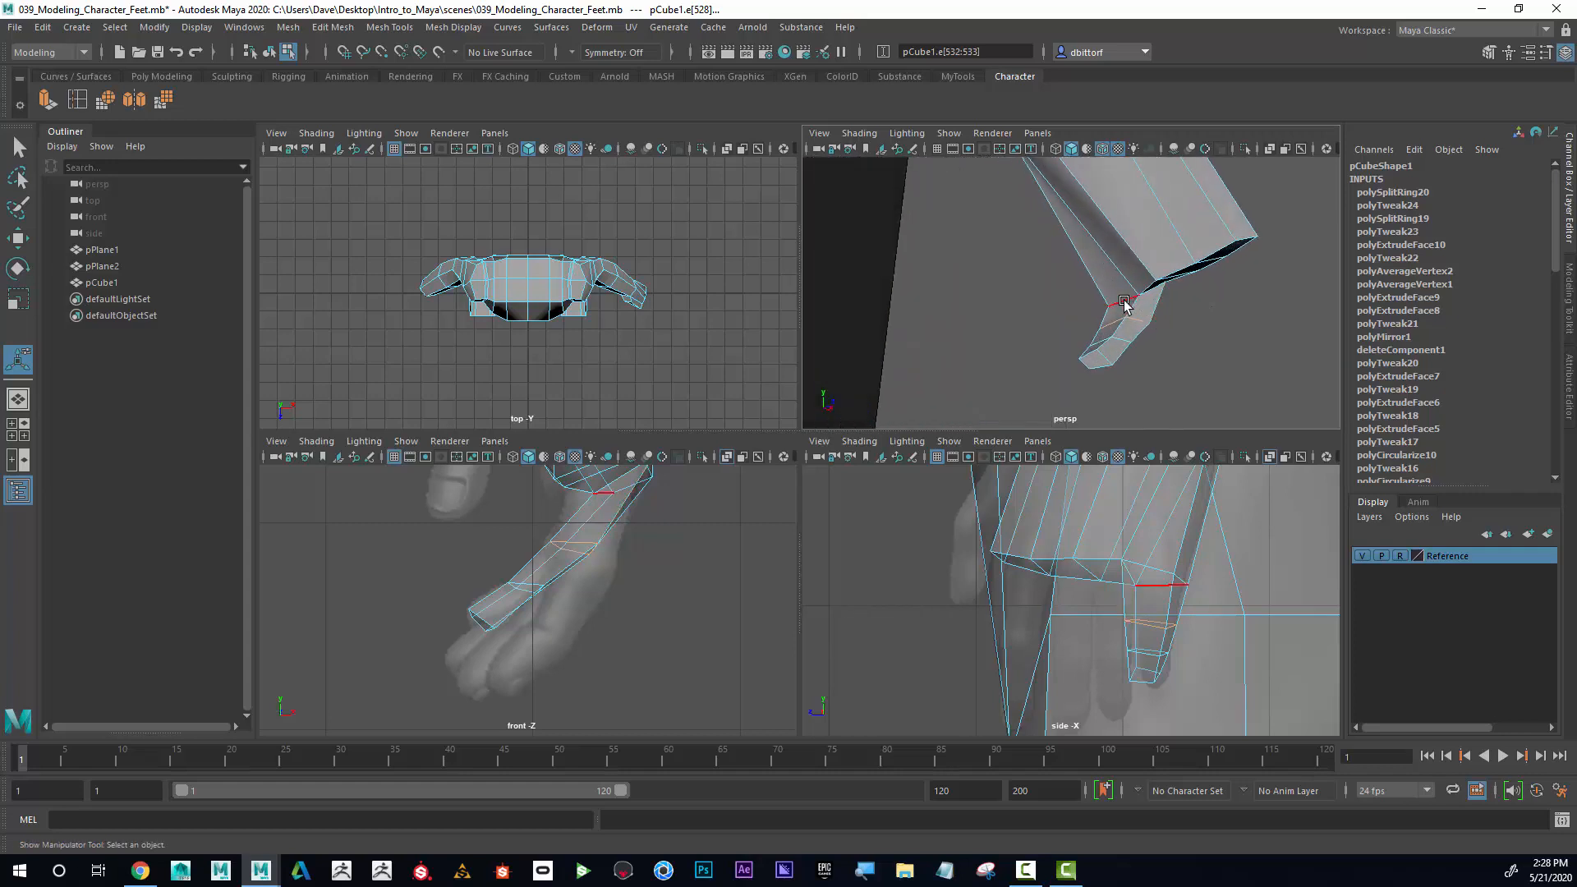
Move the inner edge at the finger's base inward along X to thicken the finger where it meets the palm.
right_drag(1125, 300, 1122, 263)
alt+drag(1213, 313, 1150, 320)
key(w)
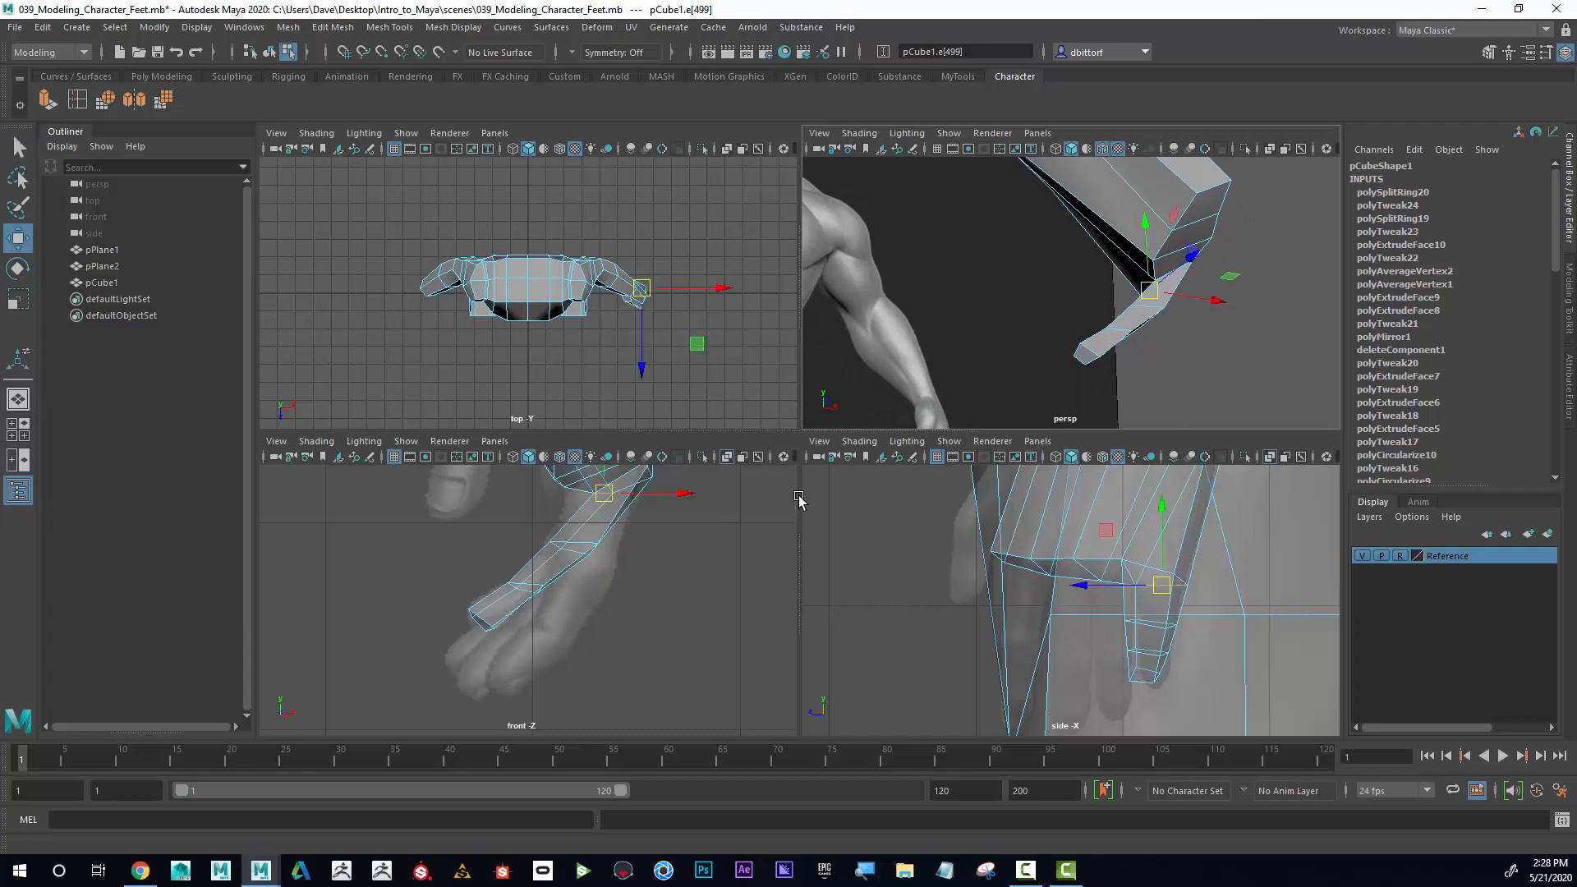
drag(686, 501, 663, 504)
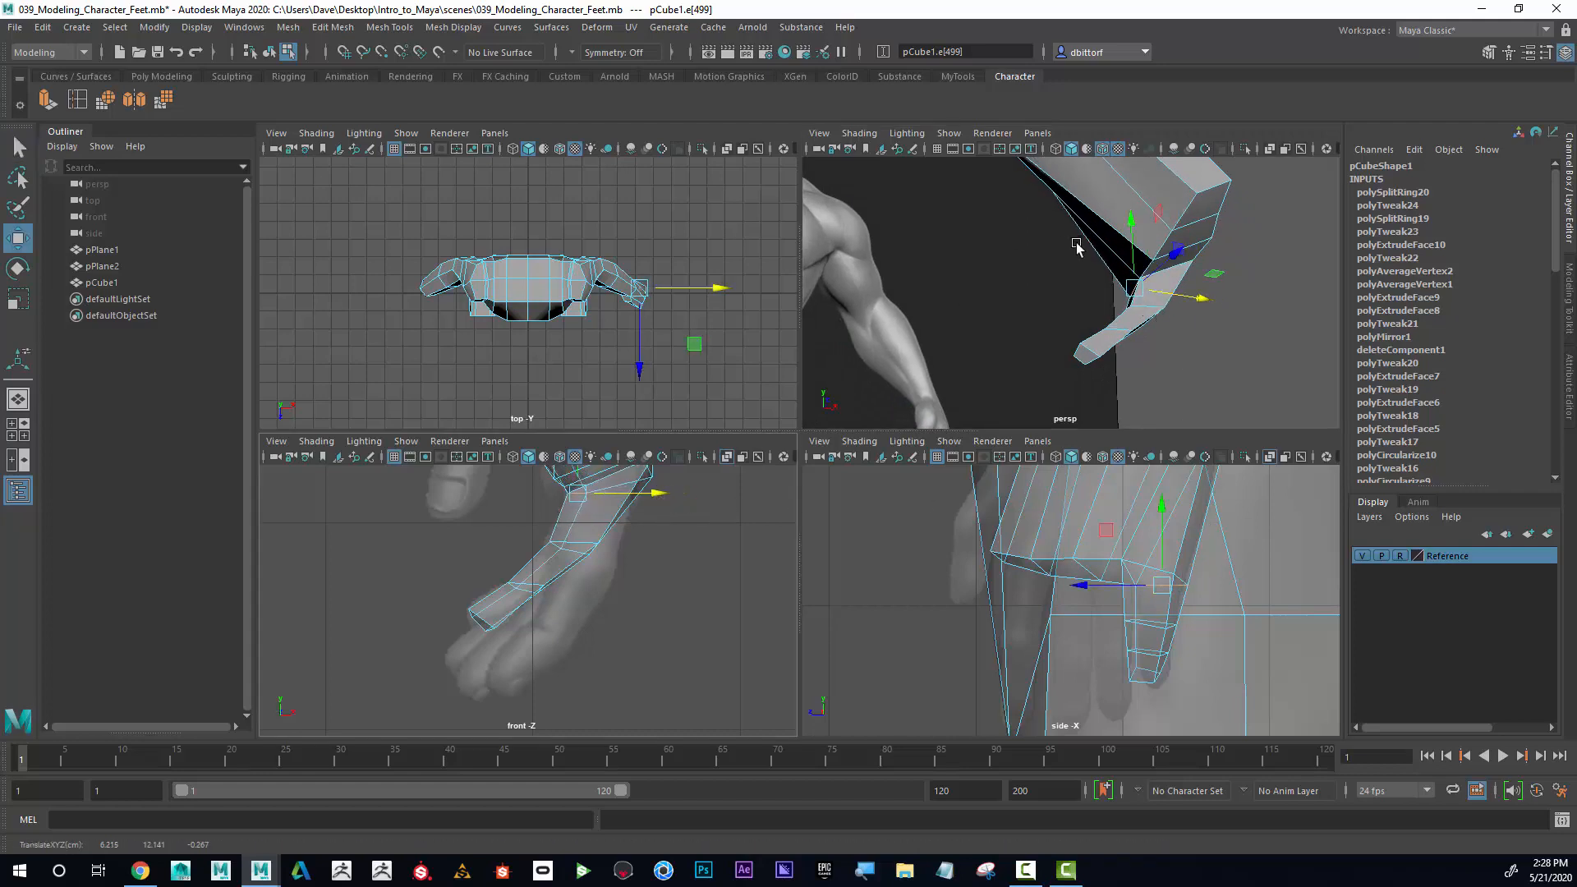
alt+drag(1077, 246, 993, 287)
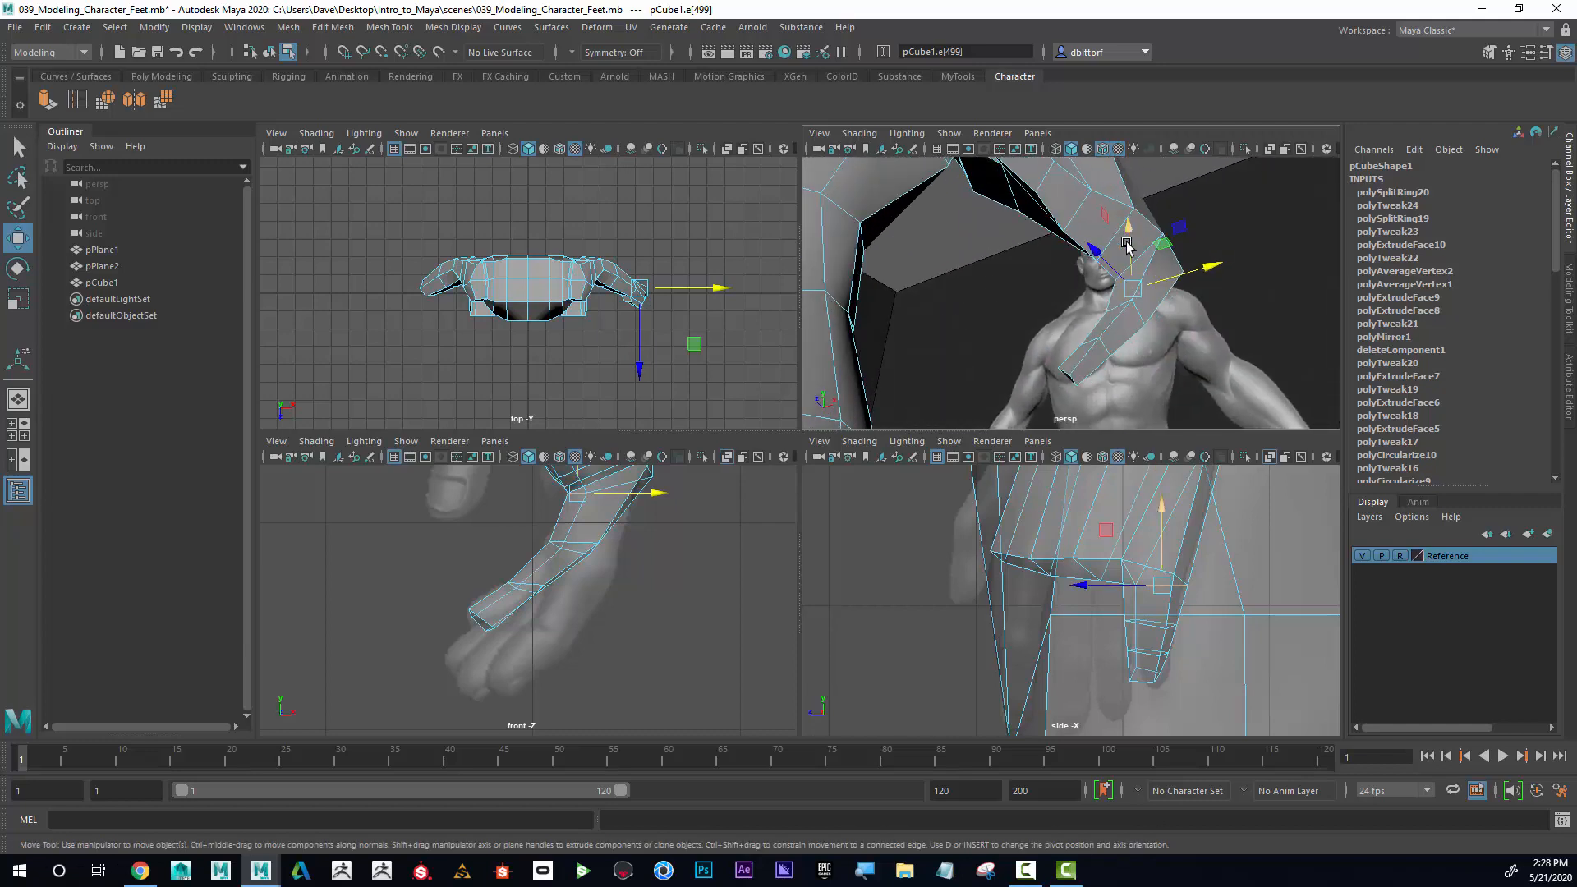
alt+drag(1210, 282, 1083, 304)
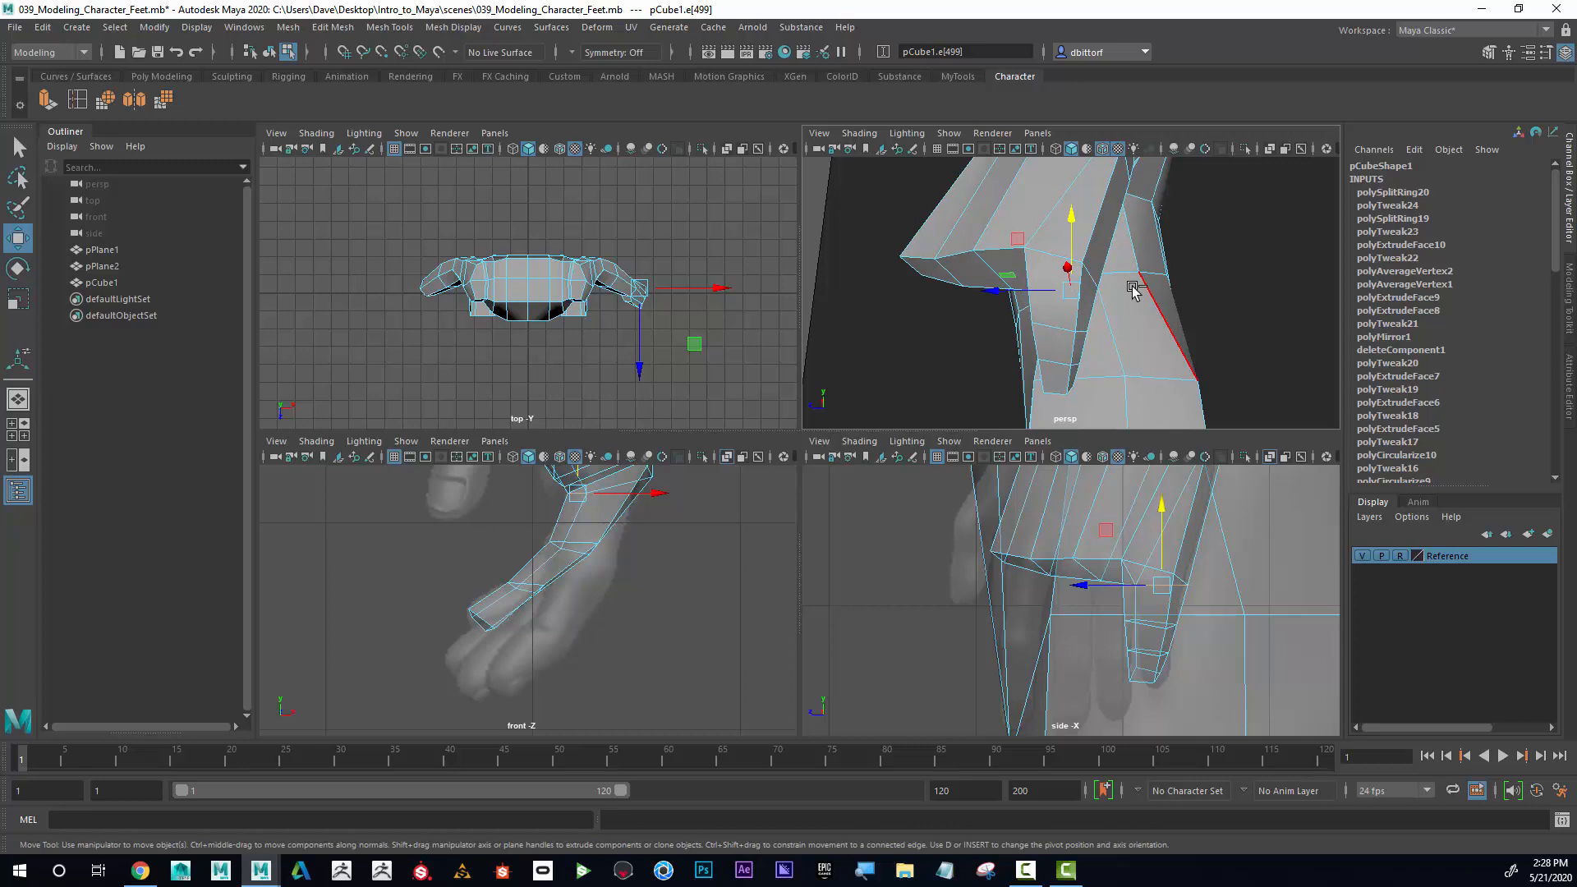
alt+drag(1115, 310, 1183, 331)
Undo all the finger edits, including its extrusion, back to the plain lower end of the palm.
key(ctrl+z)
key(ctrl+z)
key(ctrl+z)
key(ctrl+z)
key(ctrl+z)
key(ctrl+z)
key(ctrl+z)
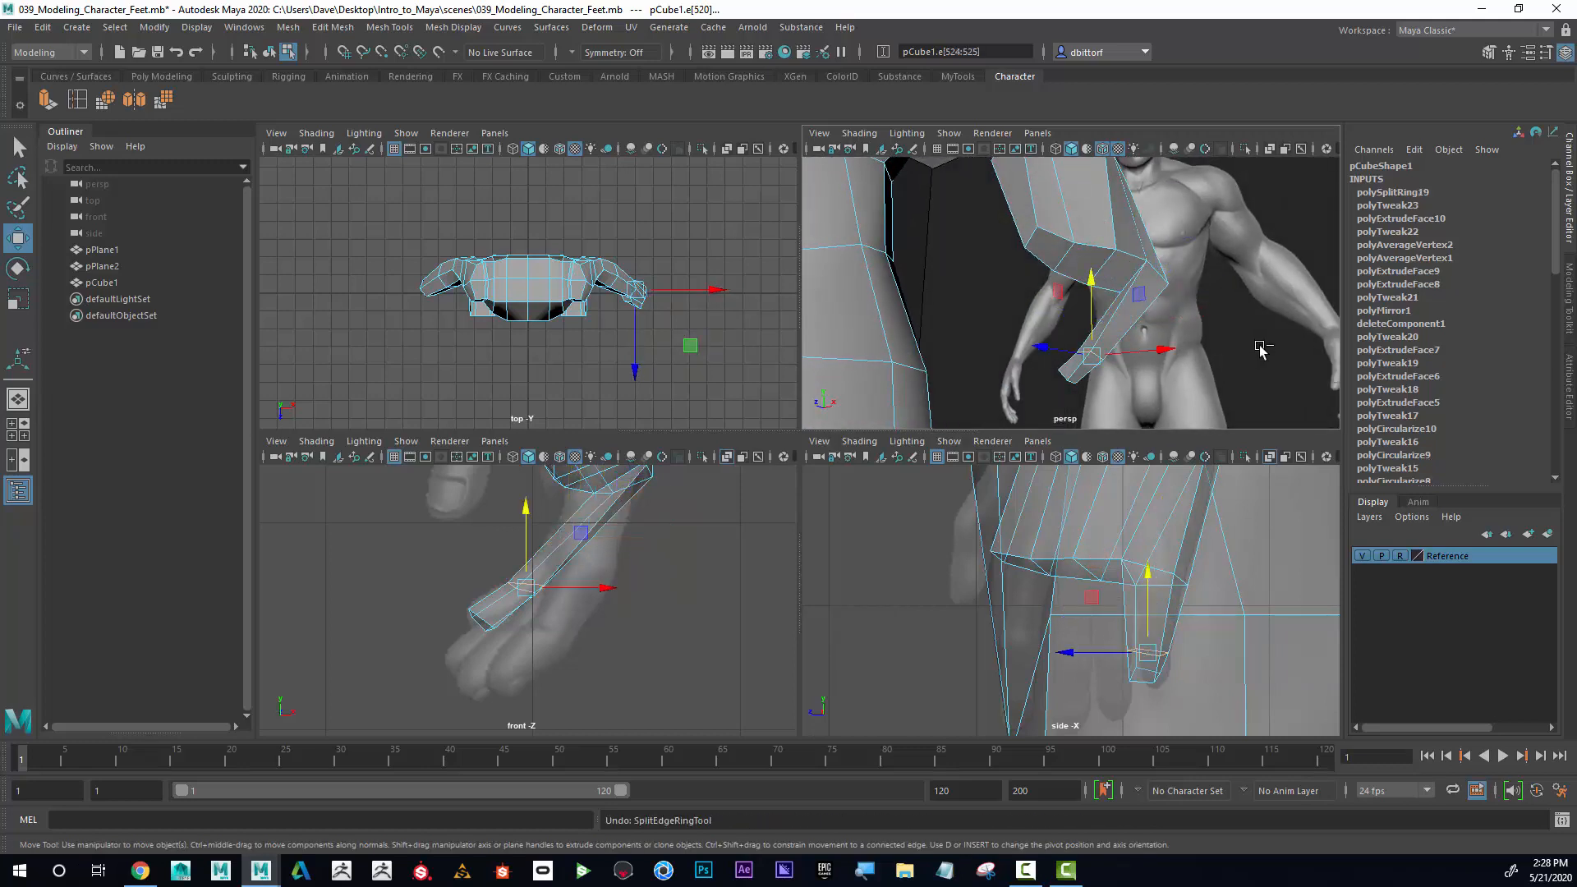
key(ctrl+z)
key(ctrl+z)
key(ctrl+z)
key(ctrl+z)
key(ctrl+z)
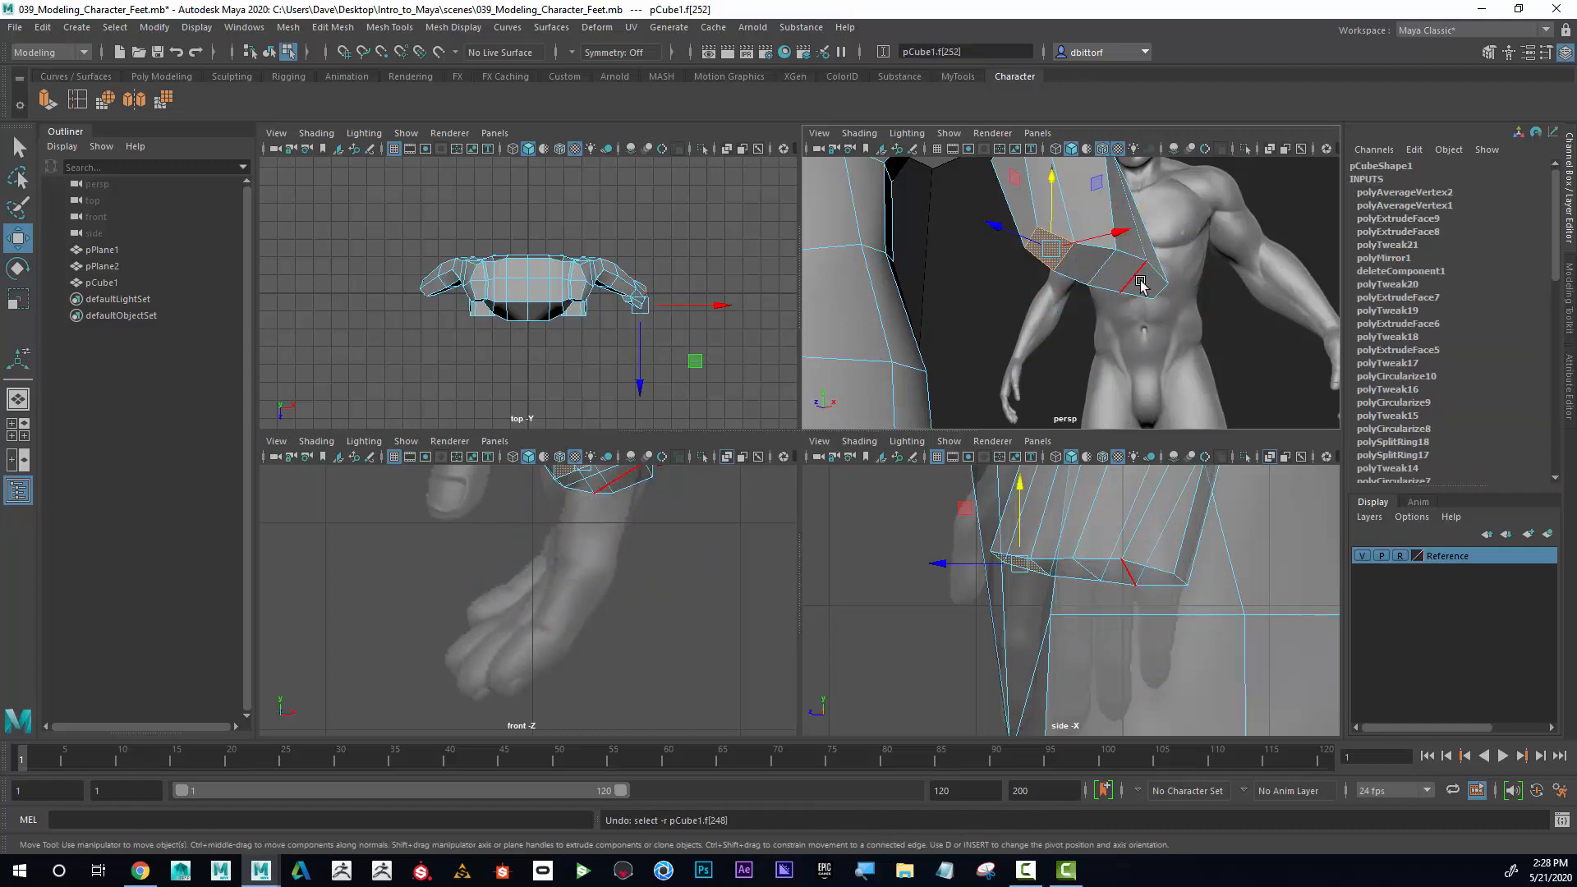
Extrude the rearmost face of the palm's lower end in place and scale it inward to form the little finger's base.
right_drag(1140, 282, 1142, 317)
click(1143, 284)
alt+drag(1209, 304, 1190, 306)
drag(1137, 283, 1139, 293)
key(ctrl+z)
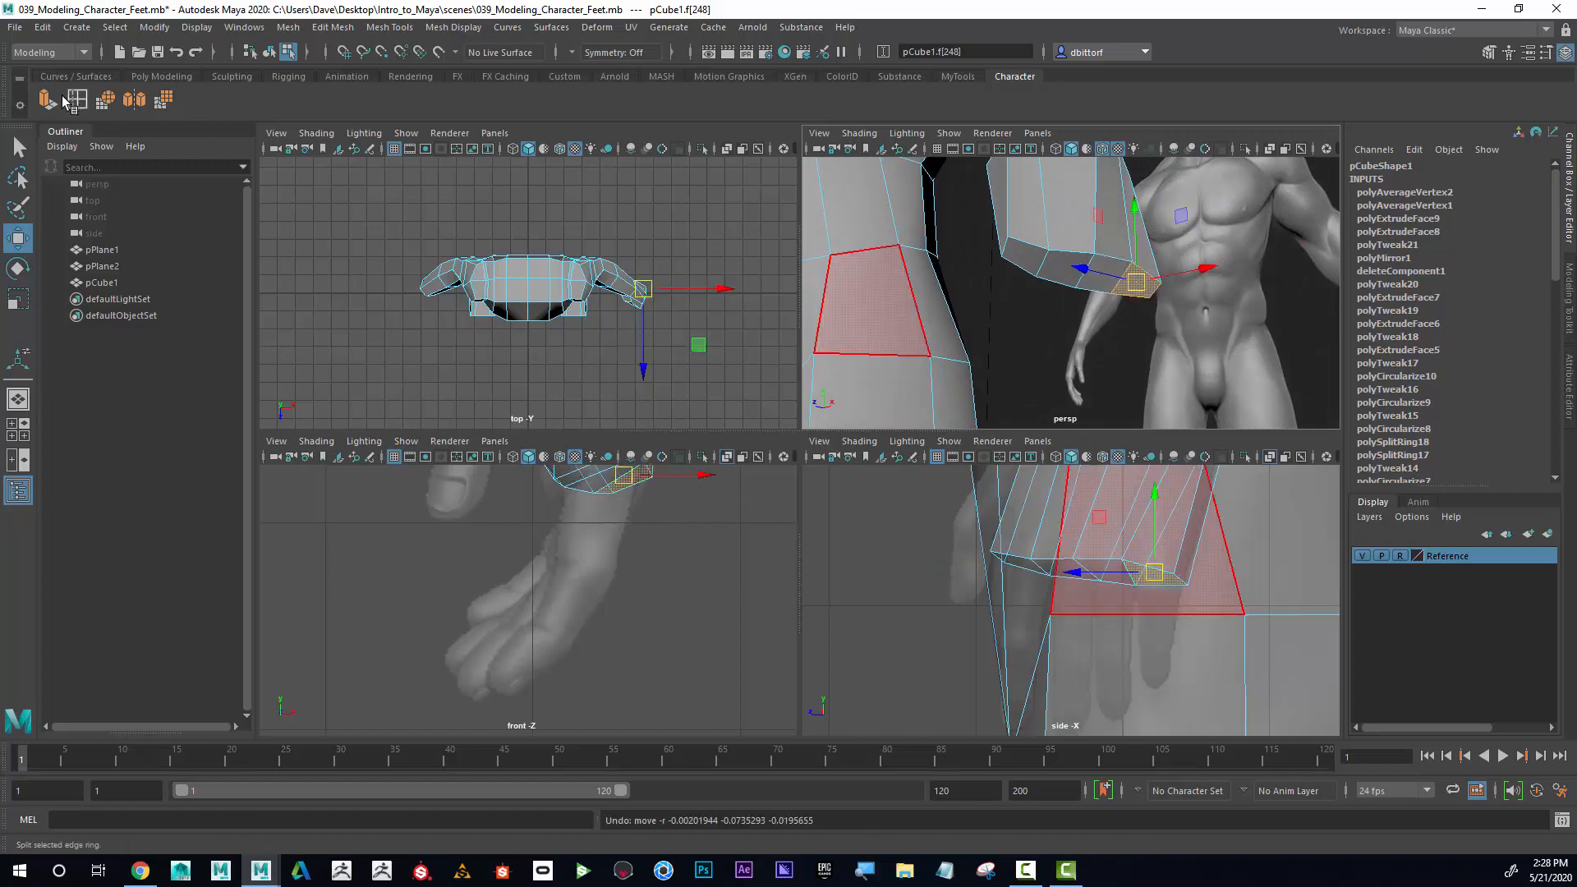
click(77, 99)
alt+drag(1093, 329, 1073, 288)
click(1179, 254)
click(1045, 287)
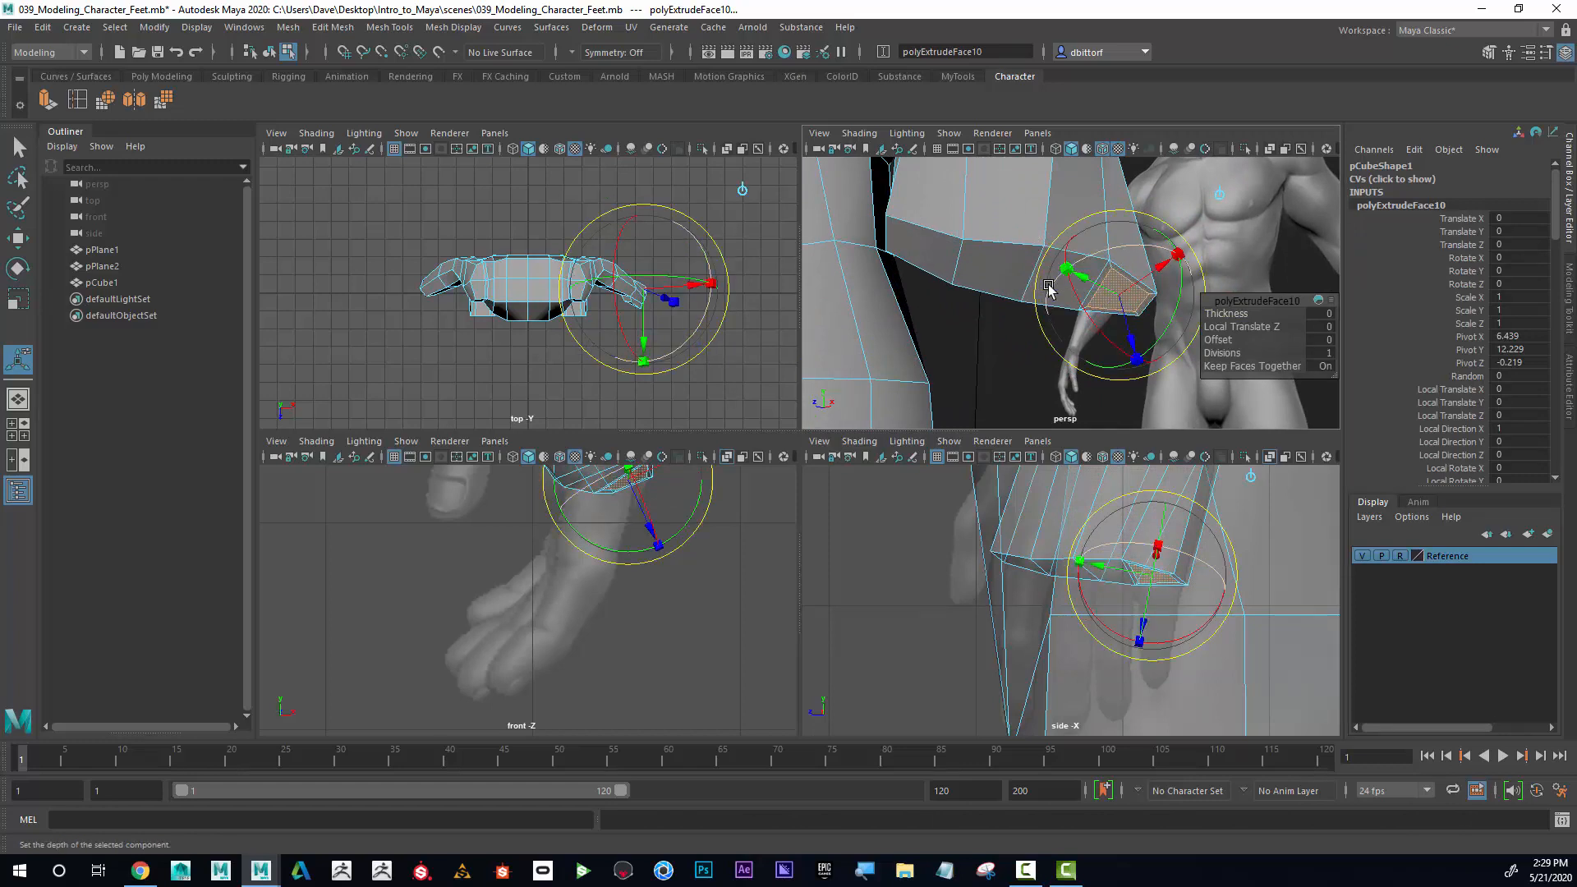
Extrude the frontmost face of the palm's lower end, scale it slightly inward, and select the face beside it.
click(937, 257)
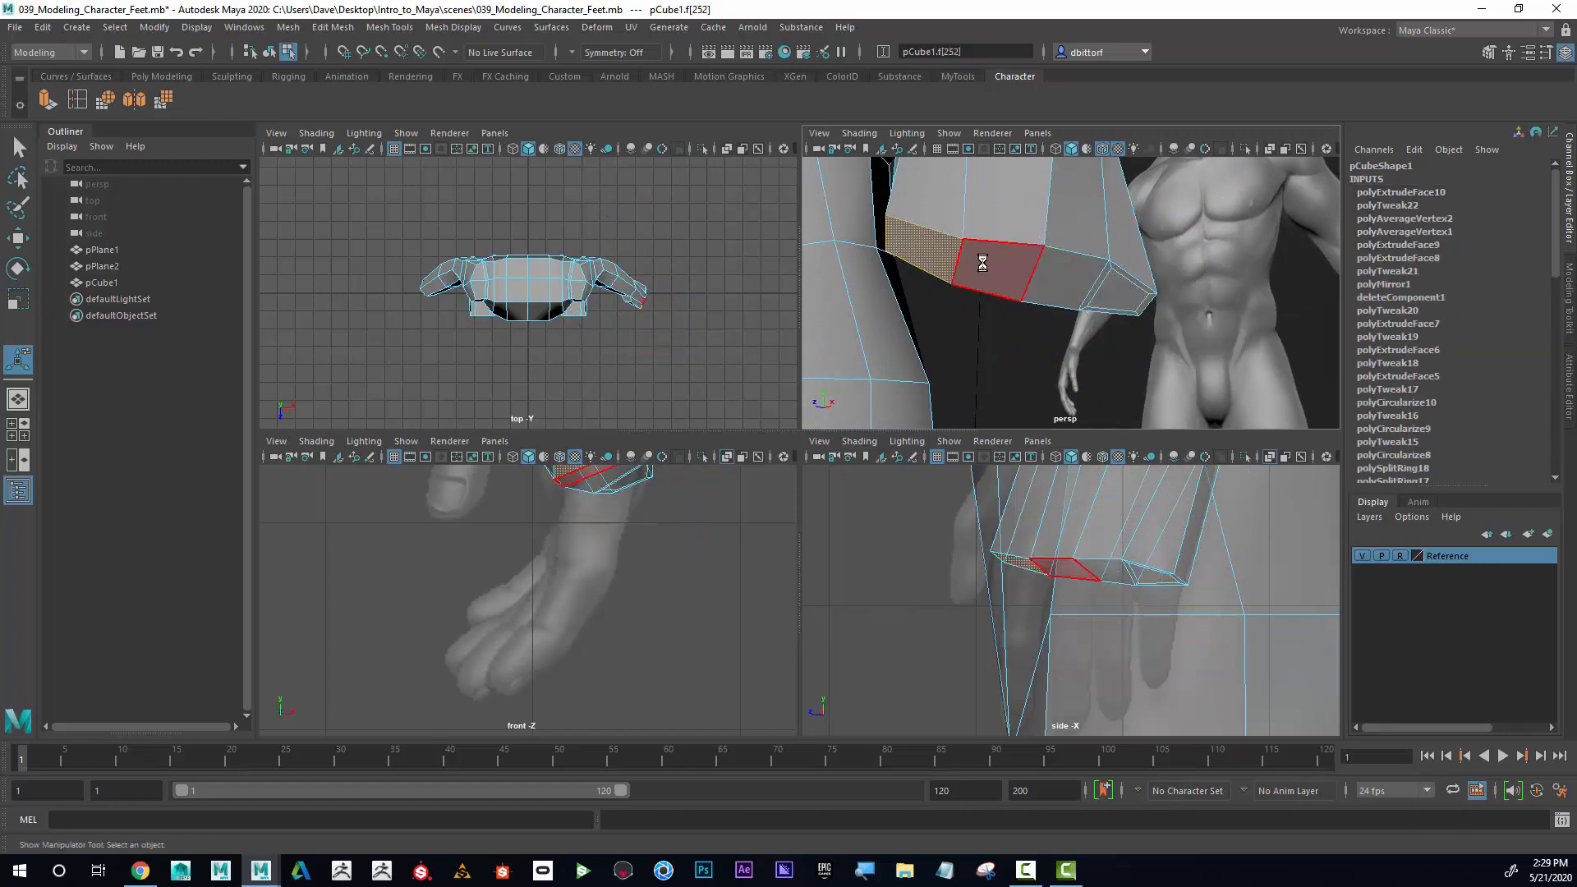
key(ctrl+e)
drag(934, 248, 923, 251)
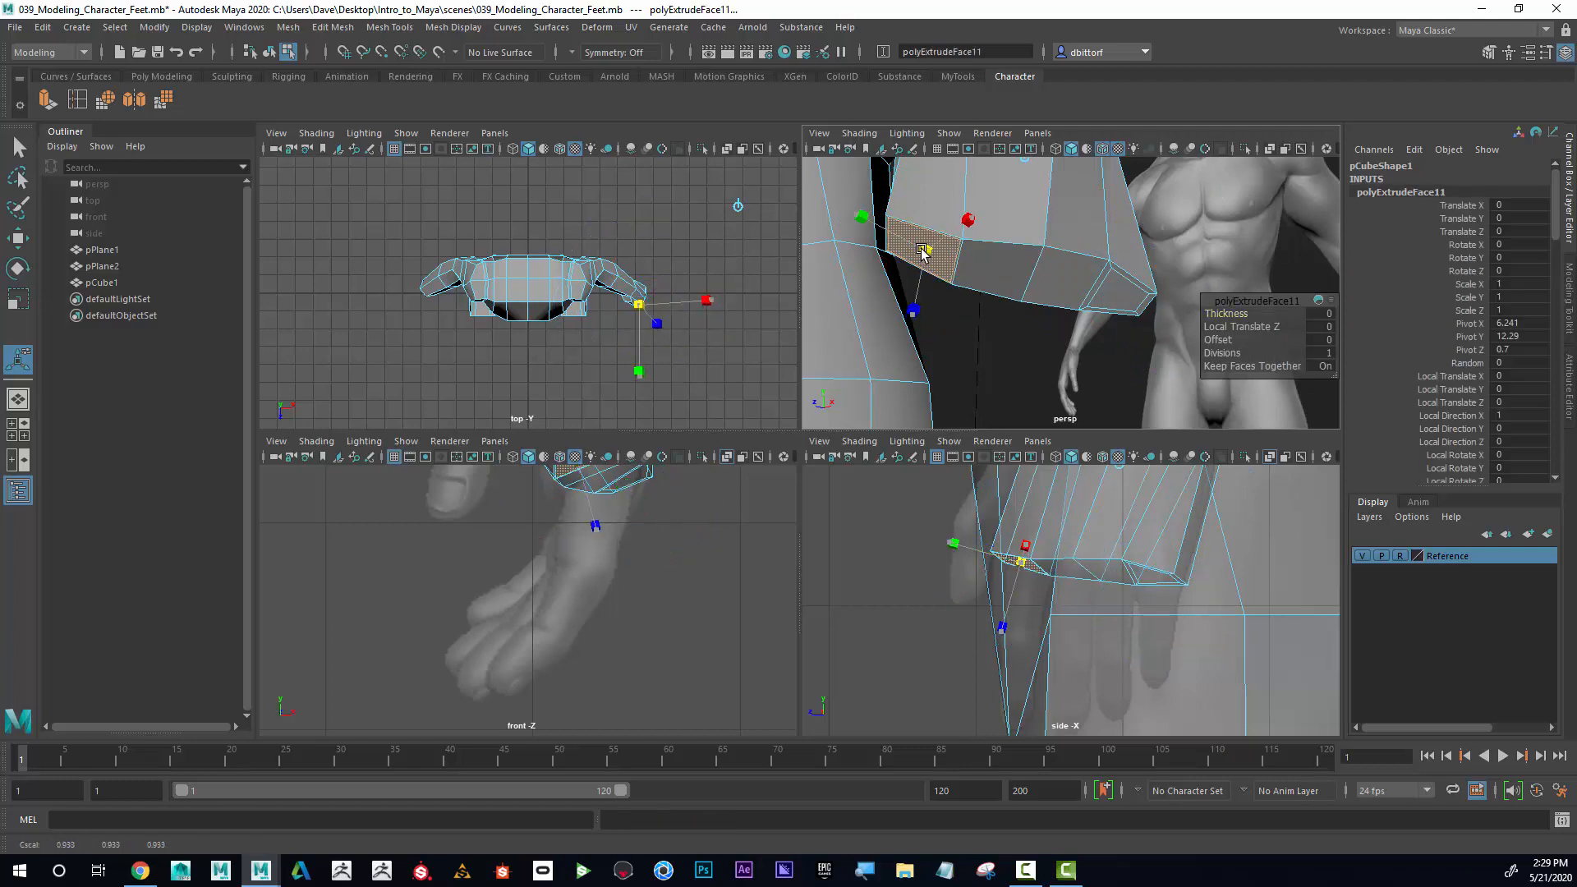
click(1023, 267)
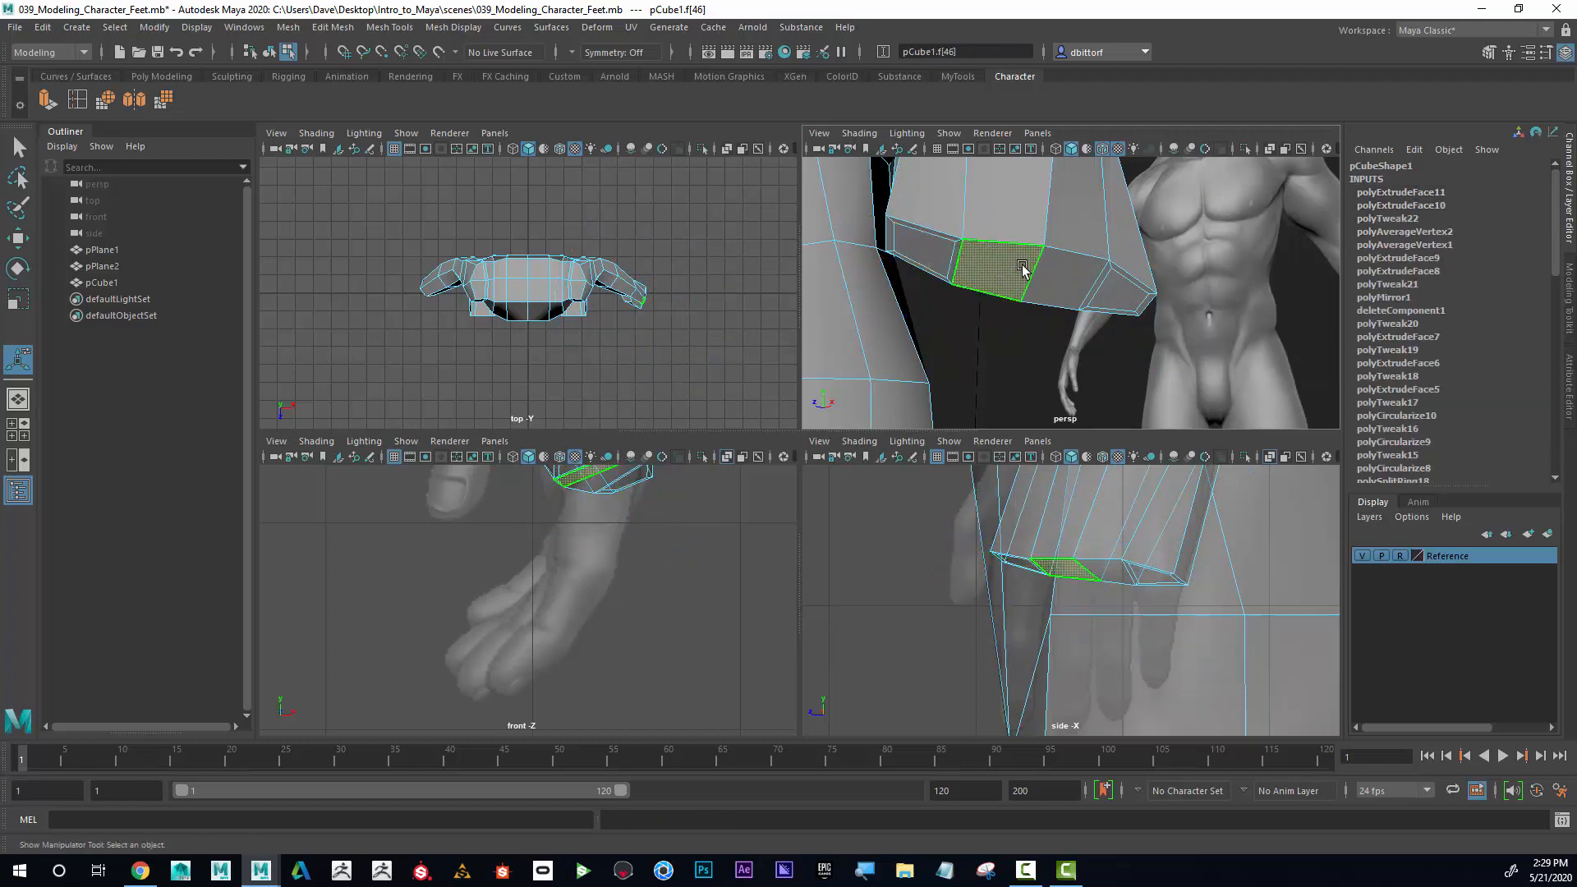
Extrude the two middle faces of the palm's lower end separately, scaling each slightly inward to form the middle and ring finger bases.
key(ctrl+e)
drag(1003, 269, 990, 270)
click(1064, 274)
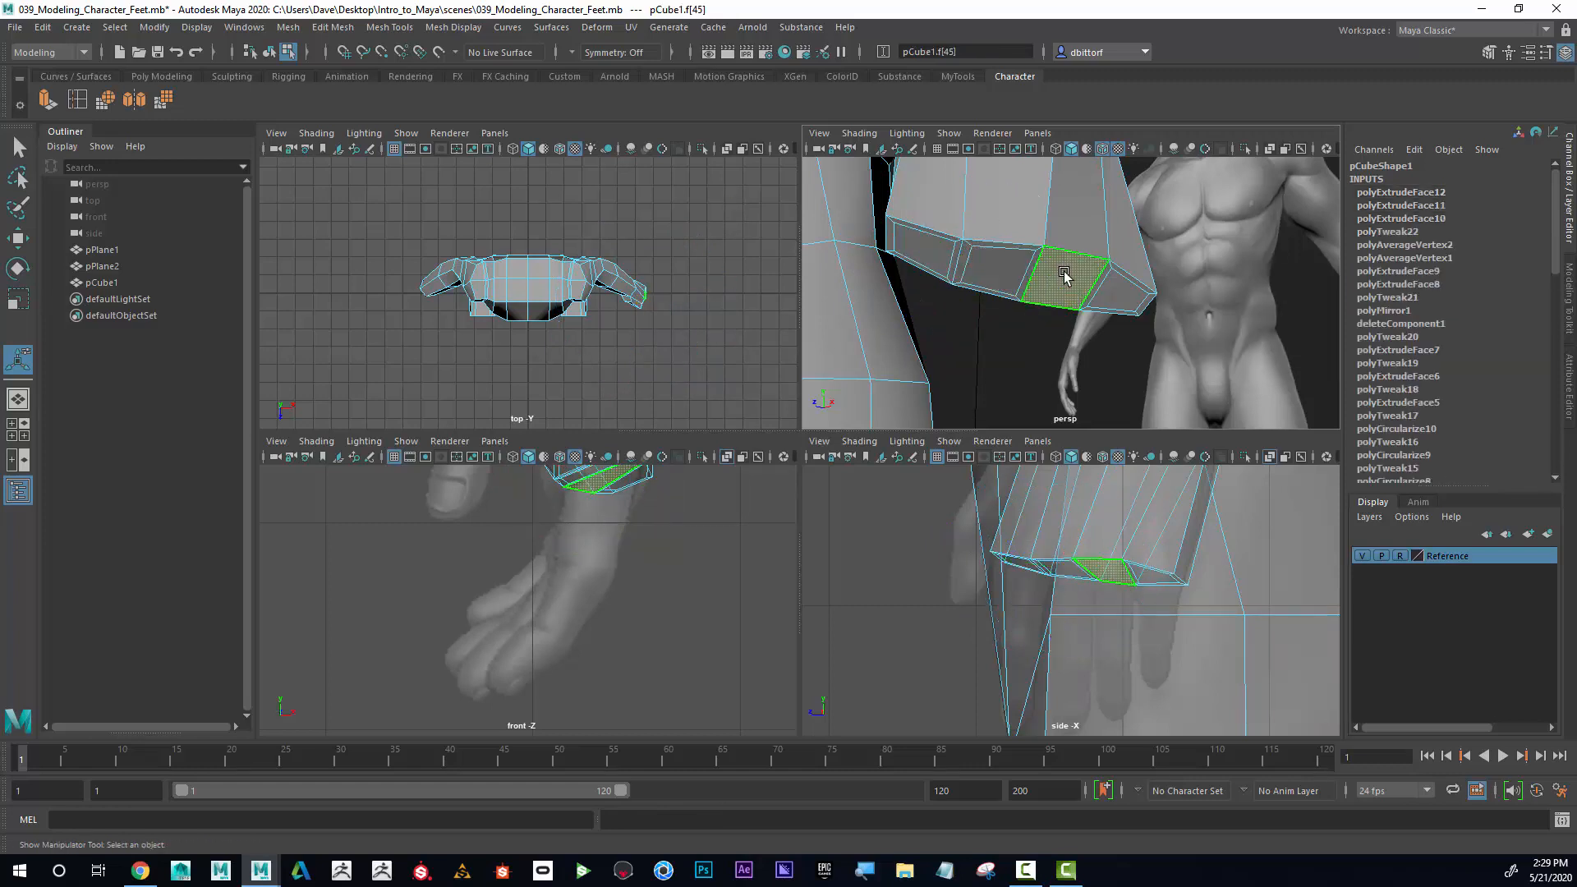
key(ctrl+e)
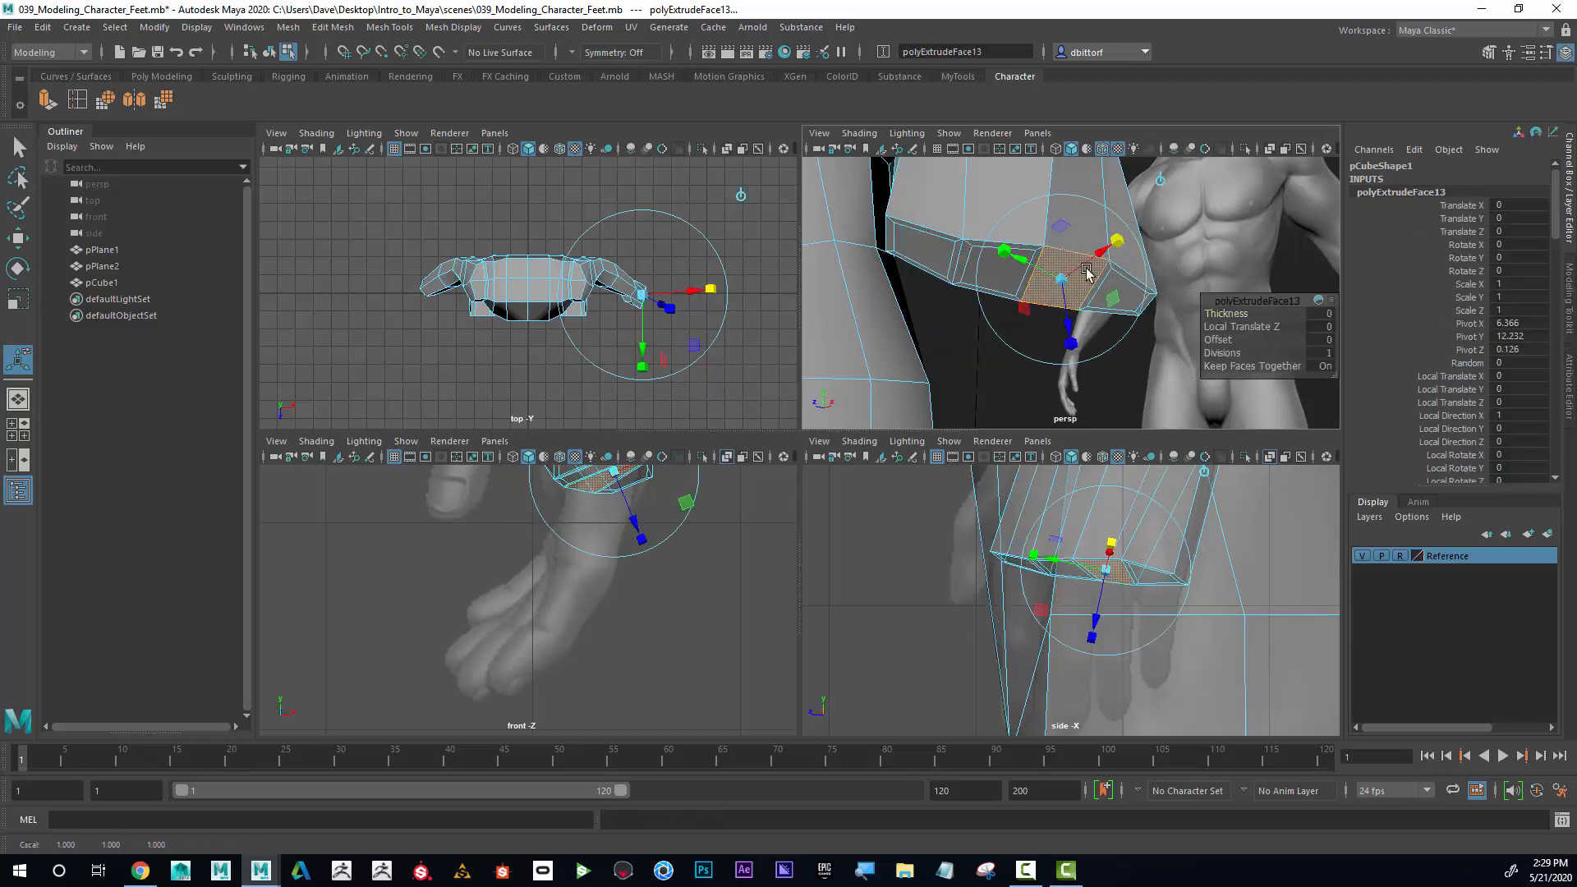
drag(1064, 282, 1058, 281)
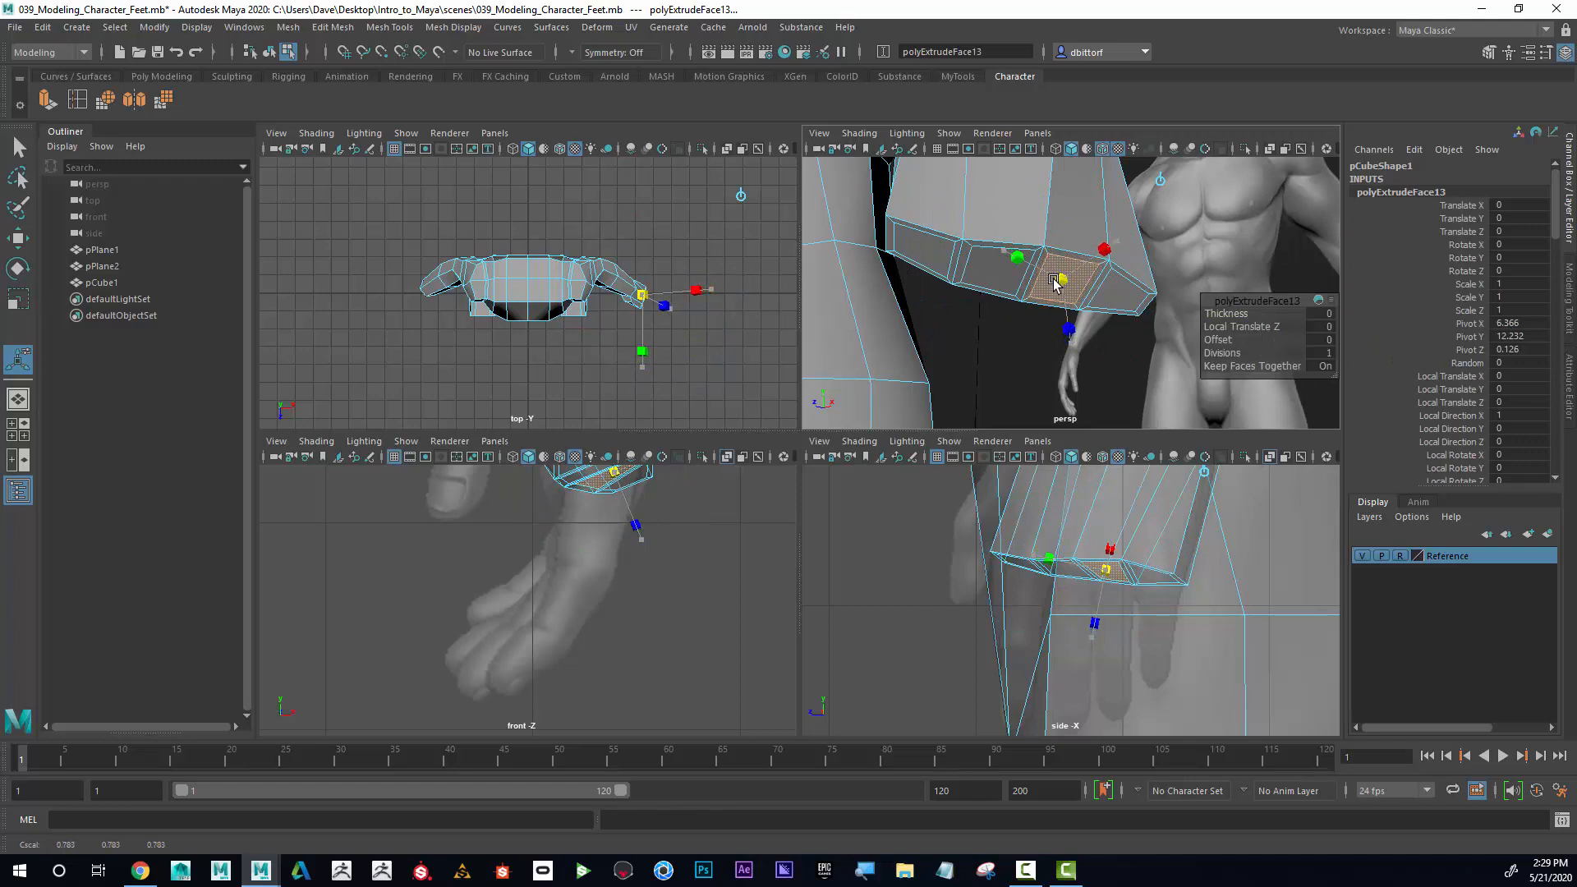
alt+drag(1166, 314, 1105, 272)
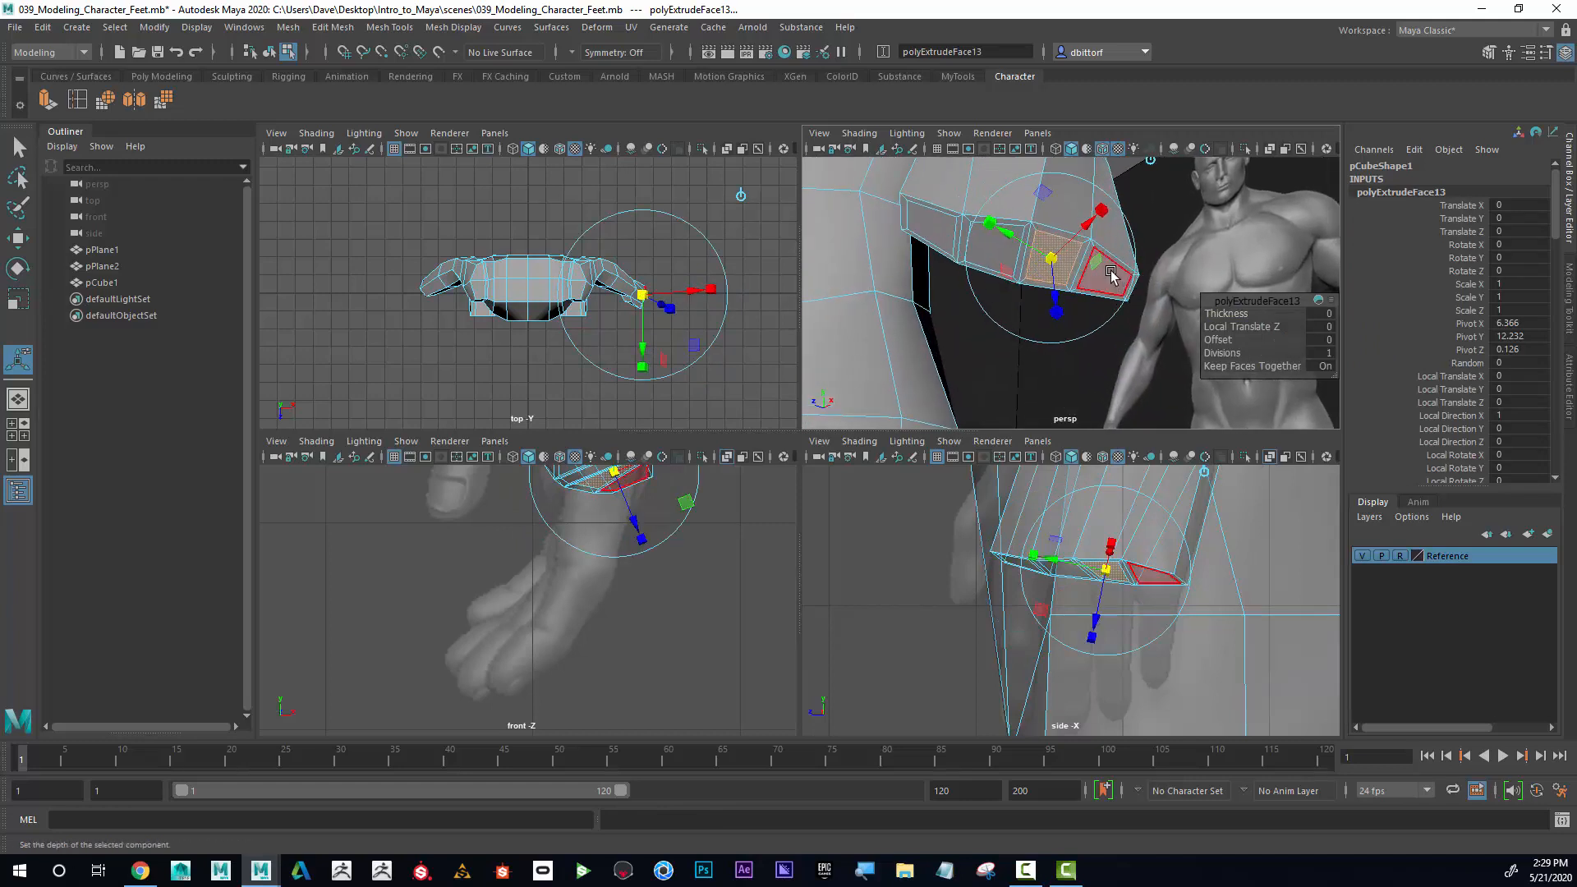
Extrude the little finger's base face down to the reference fingertip, rotate the end square to the finger, and scale it down.
click(1110, 275)
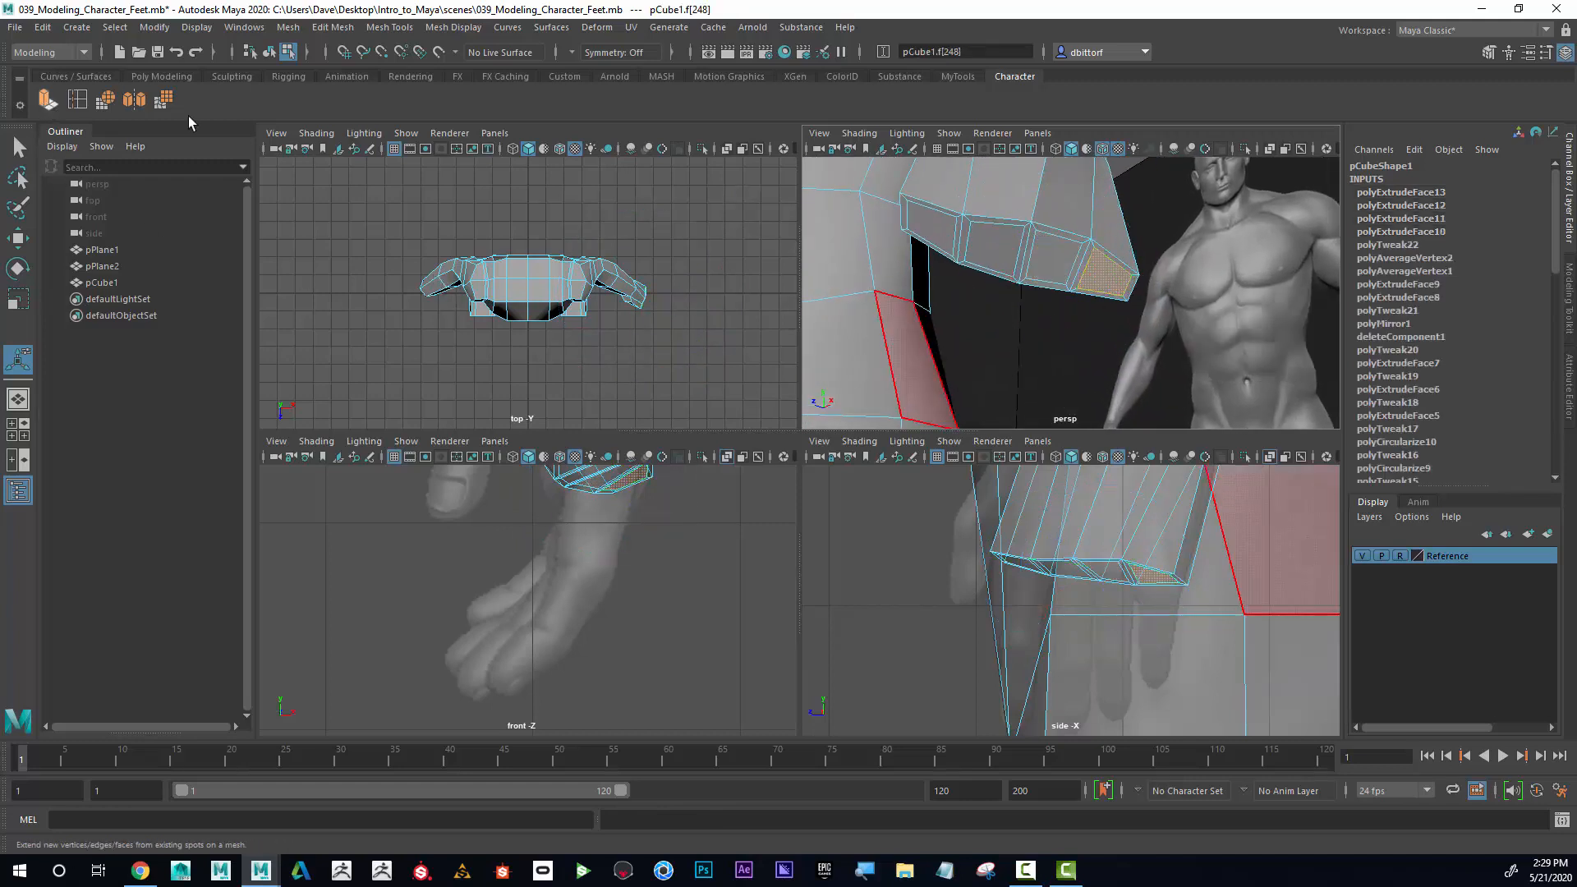
key(ctrl+e)
drag(1102, 318, 1124, 386)
drag(571, 589, 443, 619)
click(525, 521)
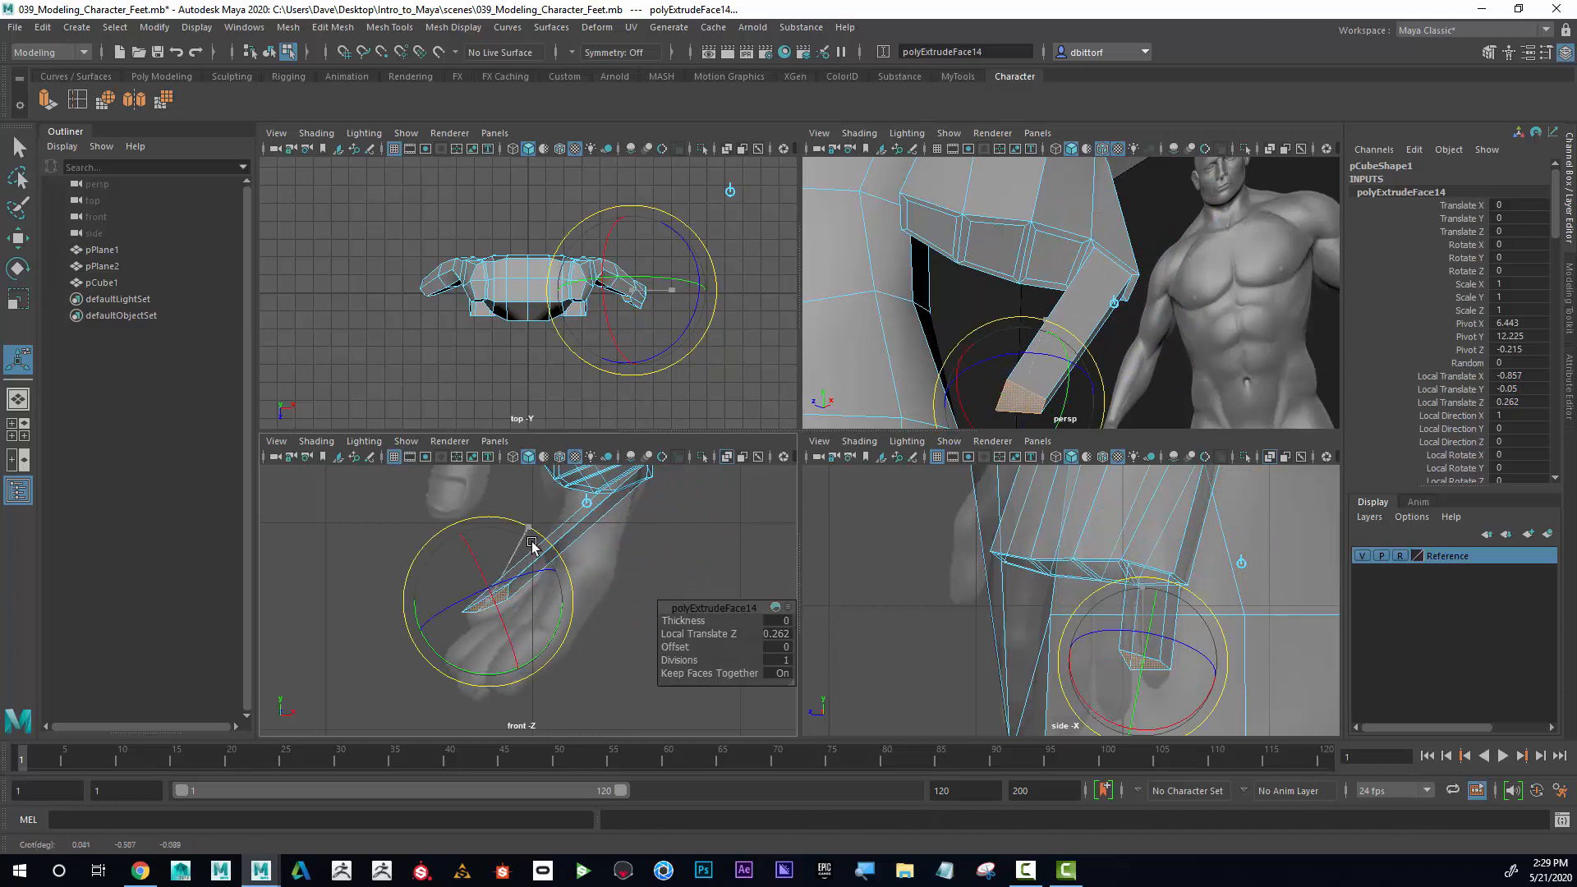
drag(529, 539, 534, 628)
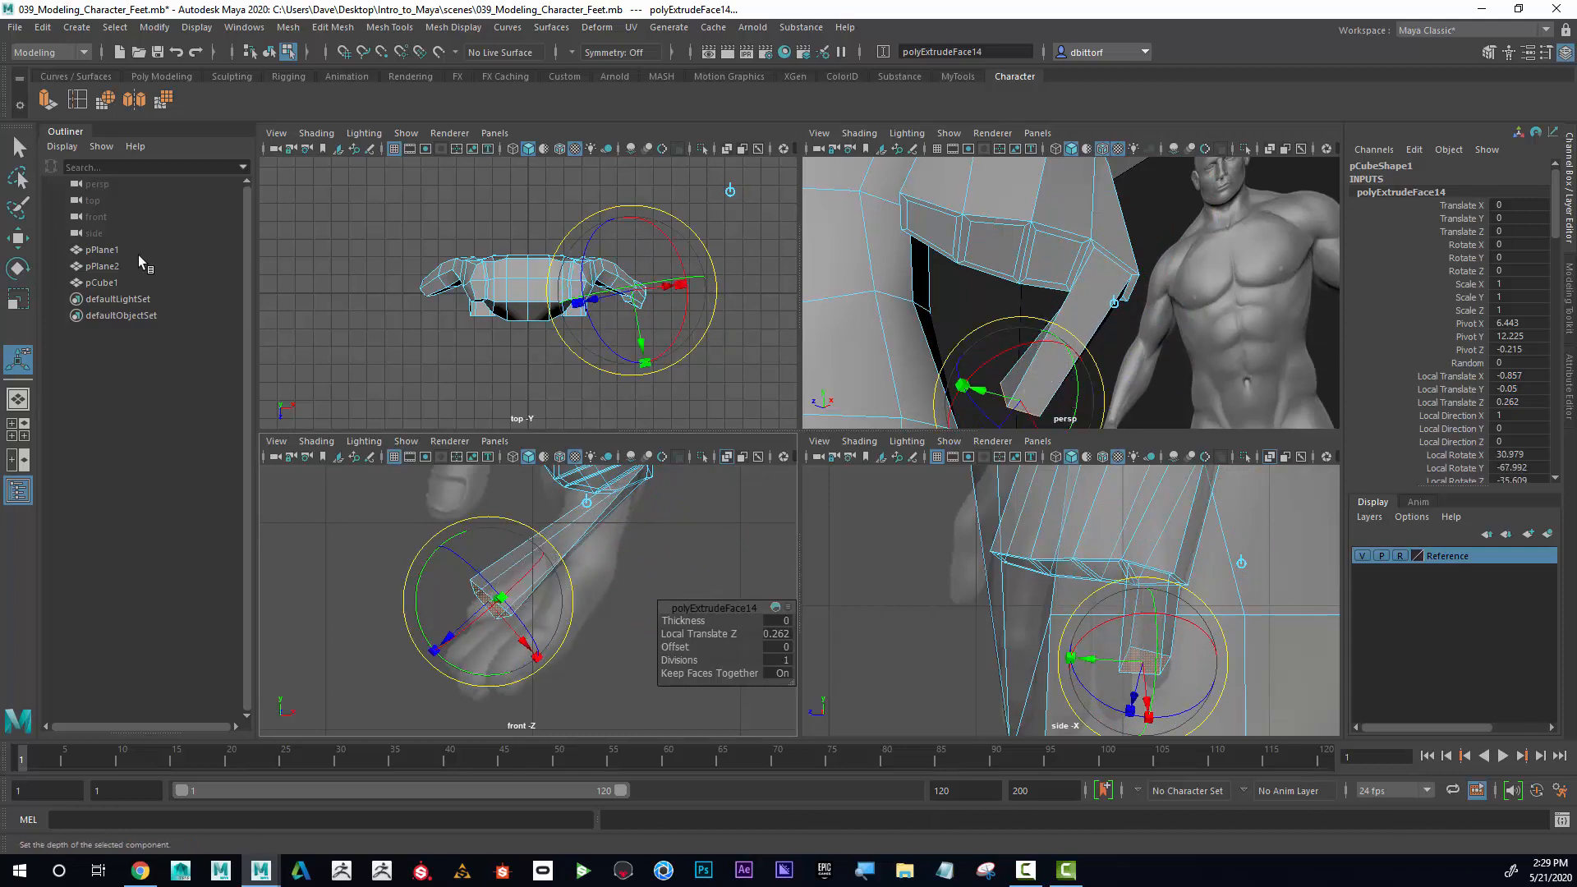
click(17, 237)
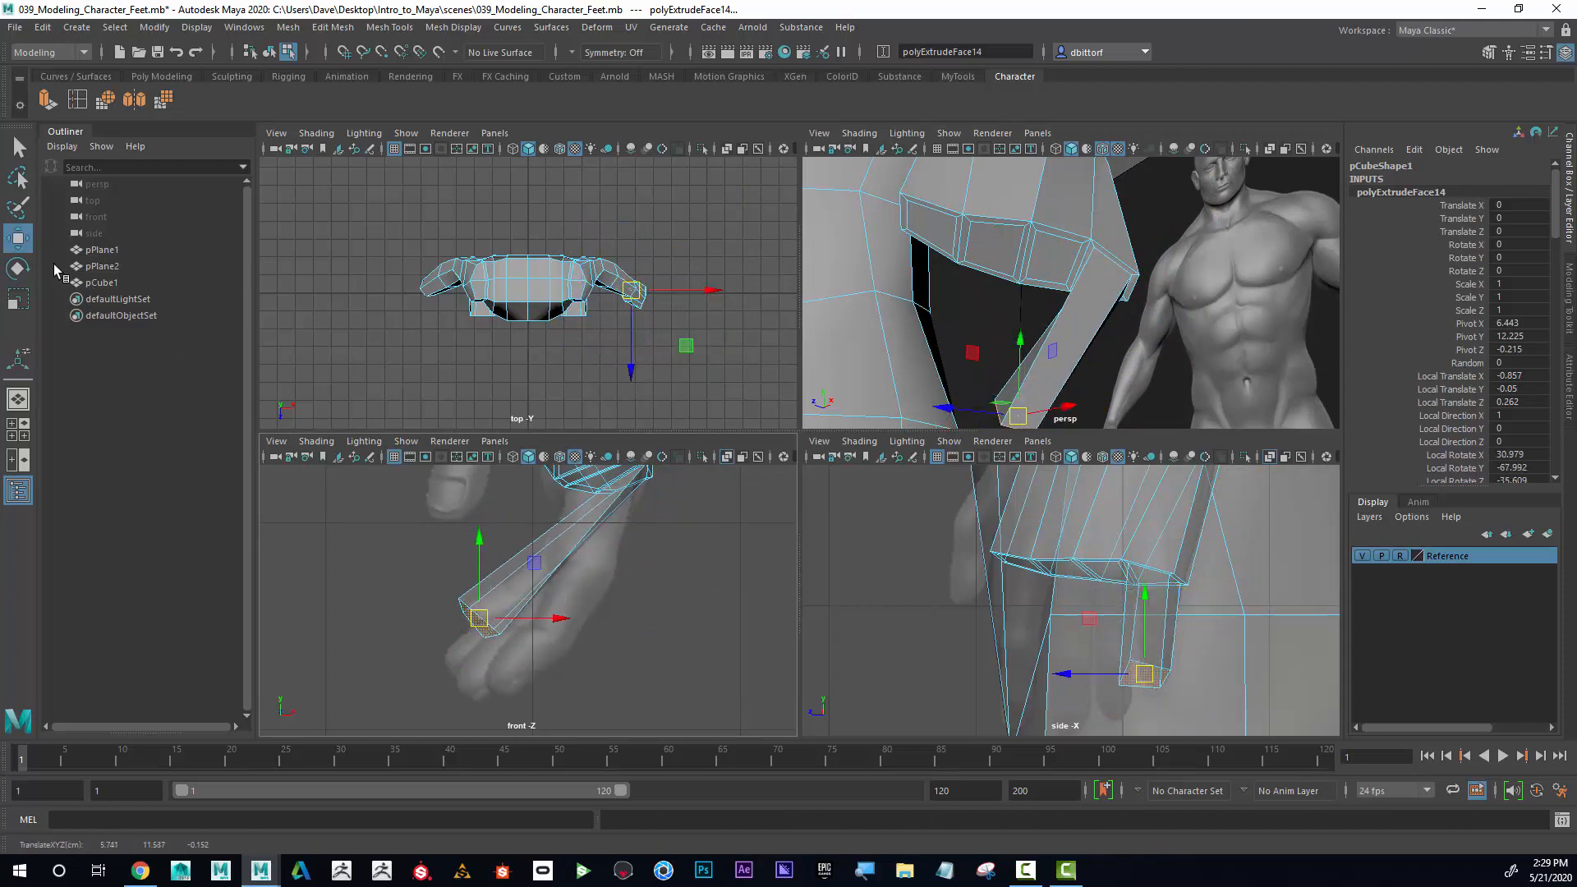
click(20, 301)
drag(479, 618, 471, 629)
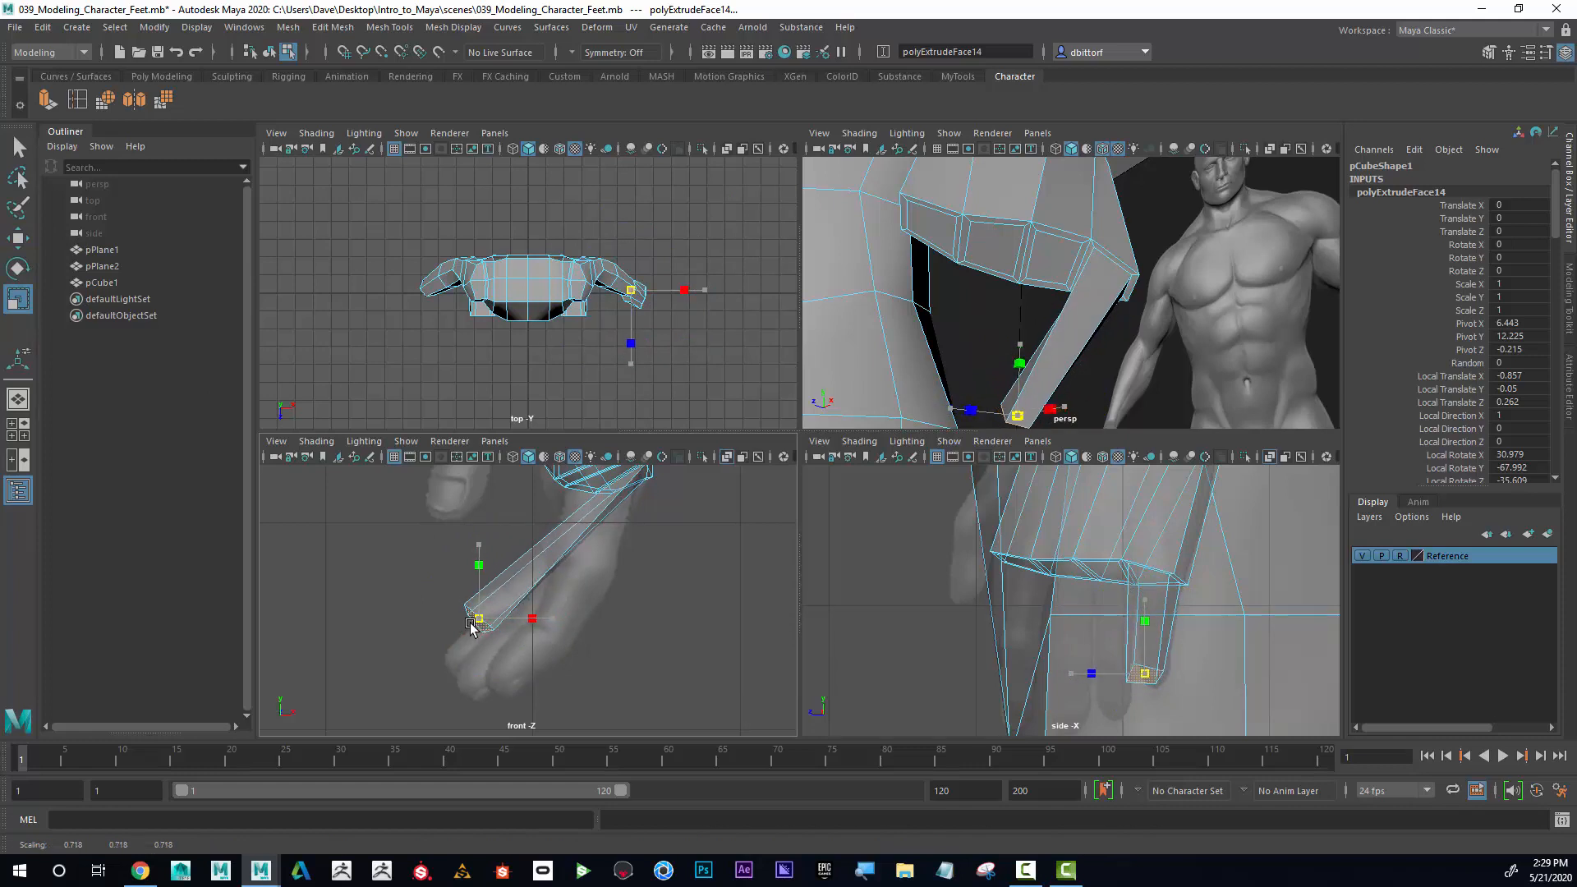
Insert an edge loop around the little finger near its tip and move it outward to bend the finger along the reference.
click(77, 100)
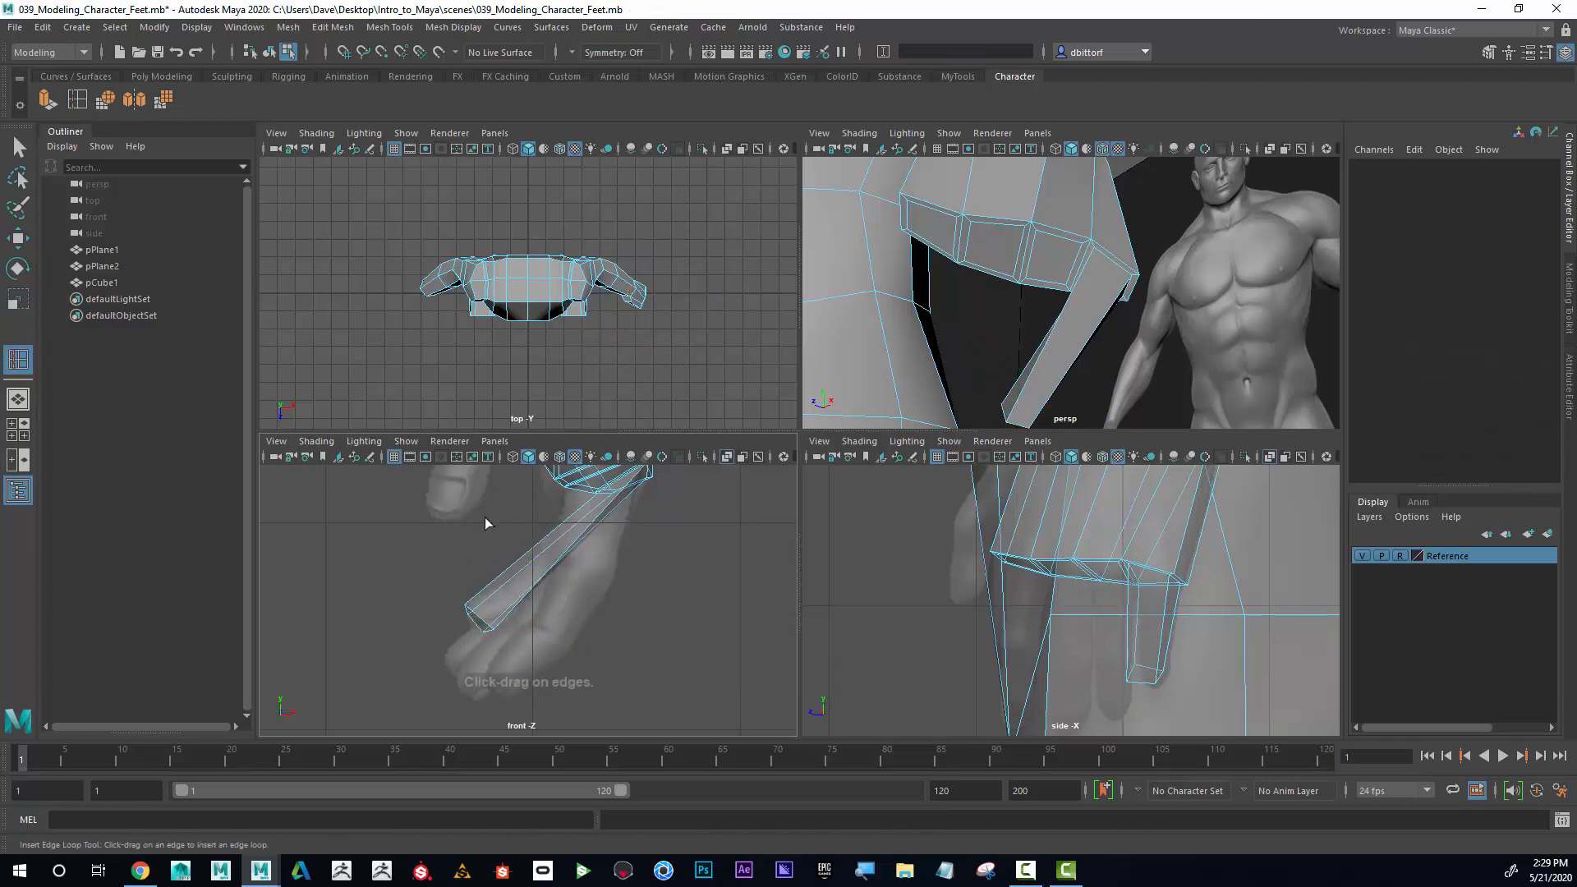
click(512, 580)
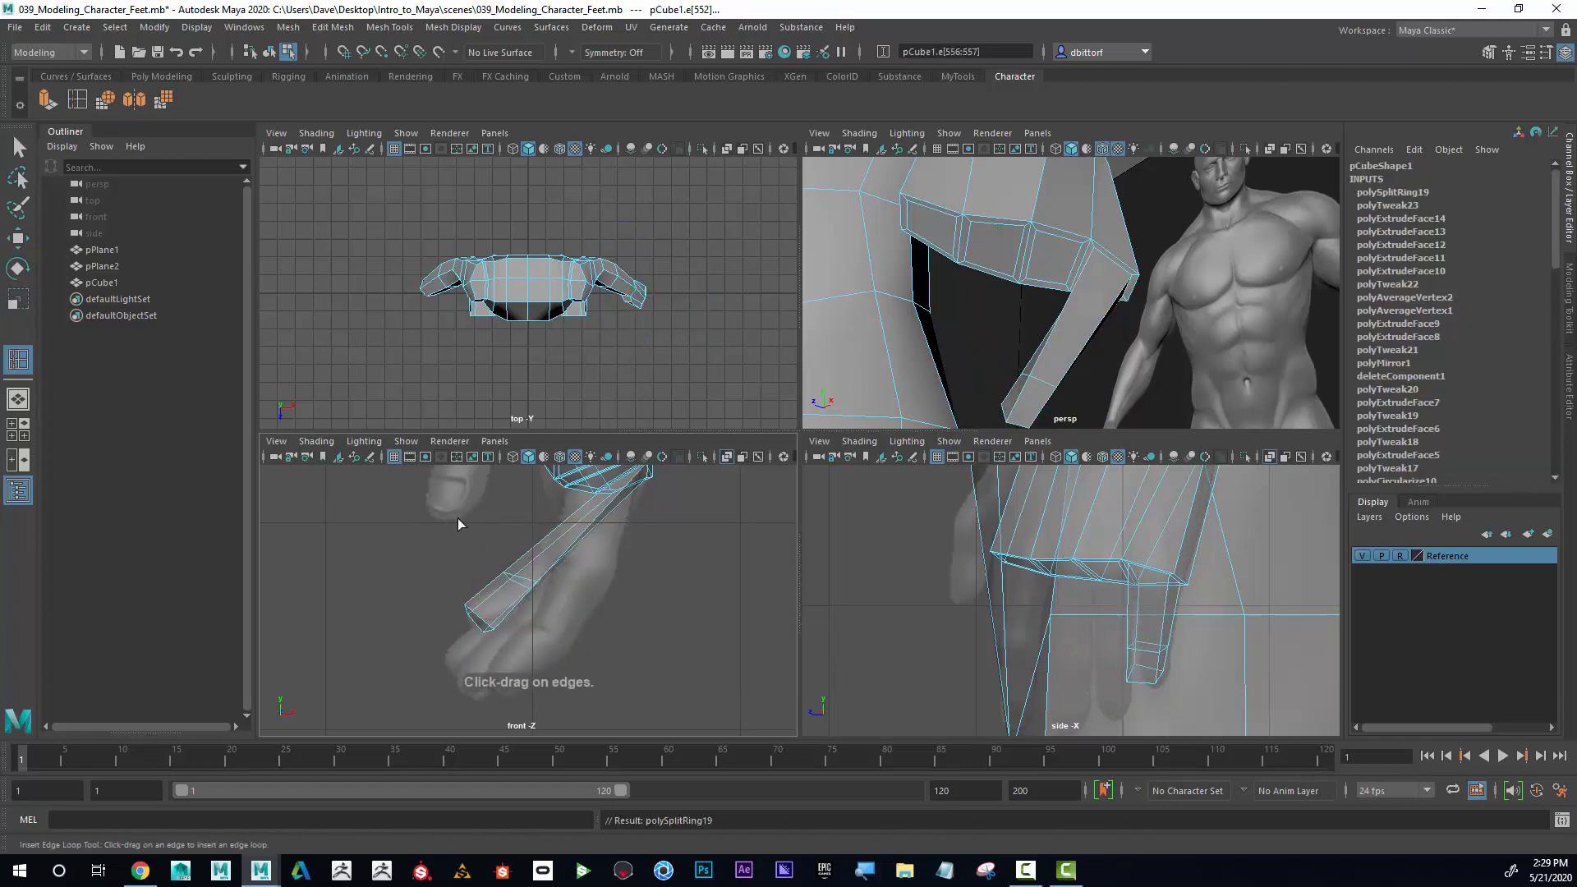
click(19, 240)
drag(516, 581, 523, 595)
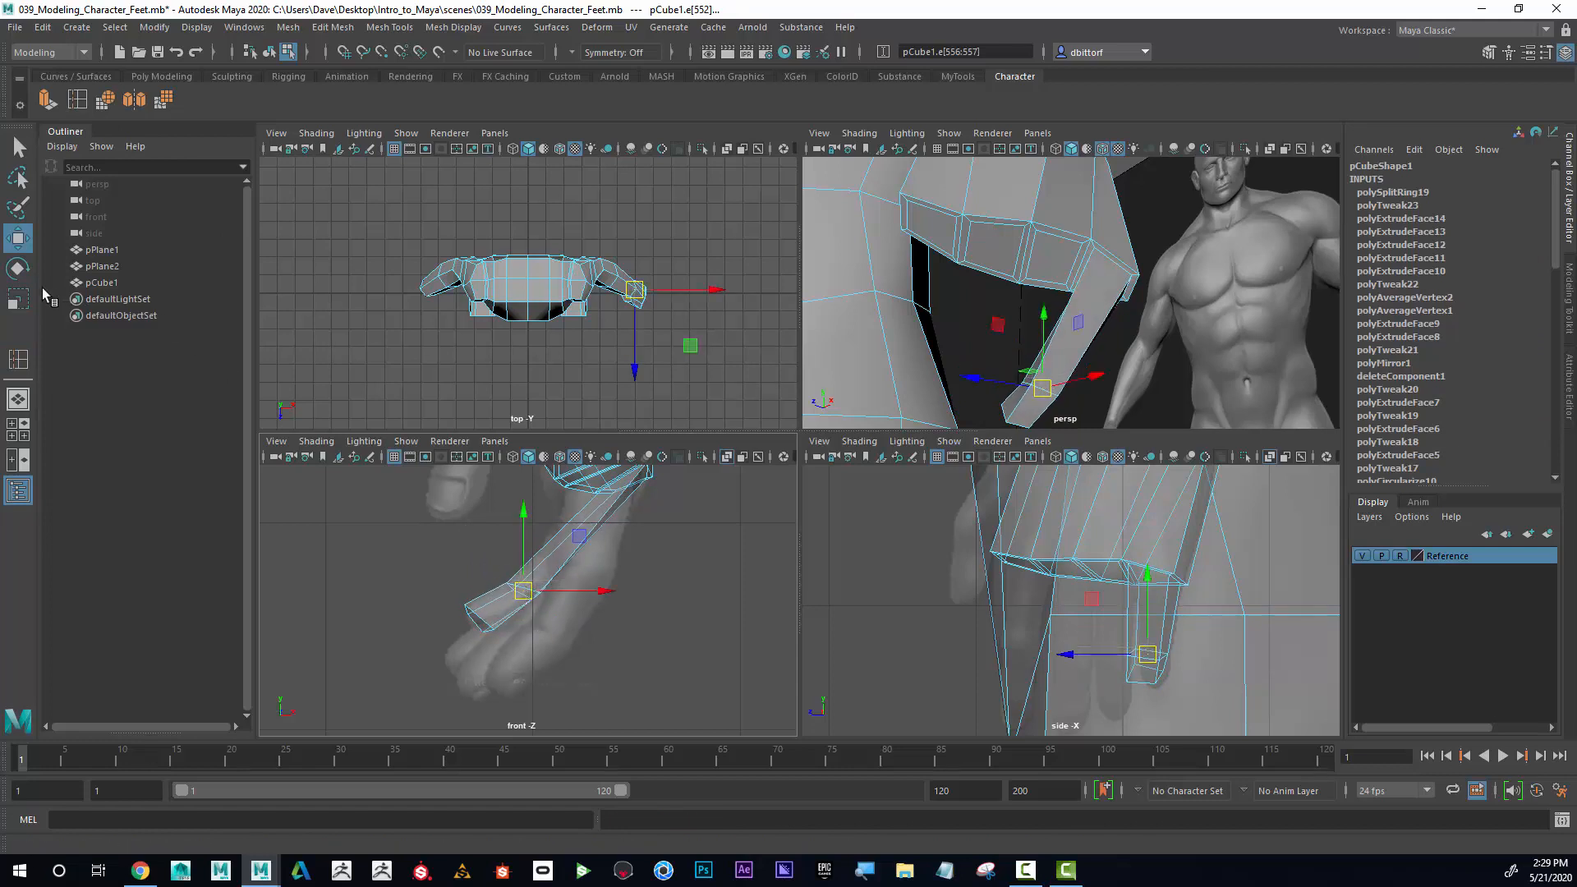
Insert a second edge loop midway along the little finger and move it outward to match the reference's curve.
click(18, 360)
click(548, 547)
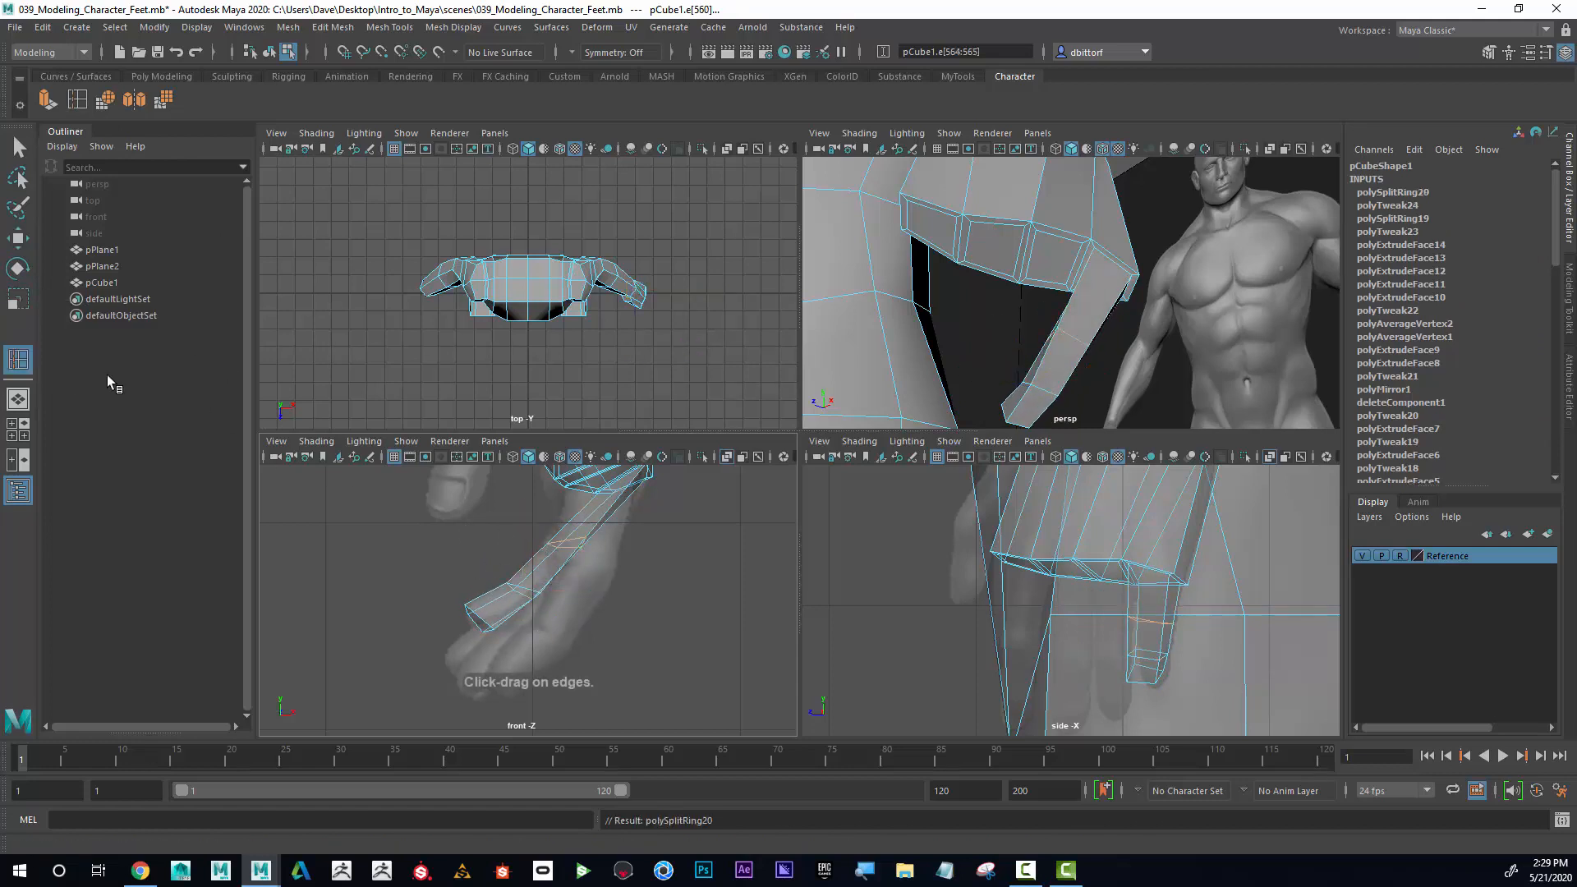
click(16, 240)
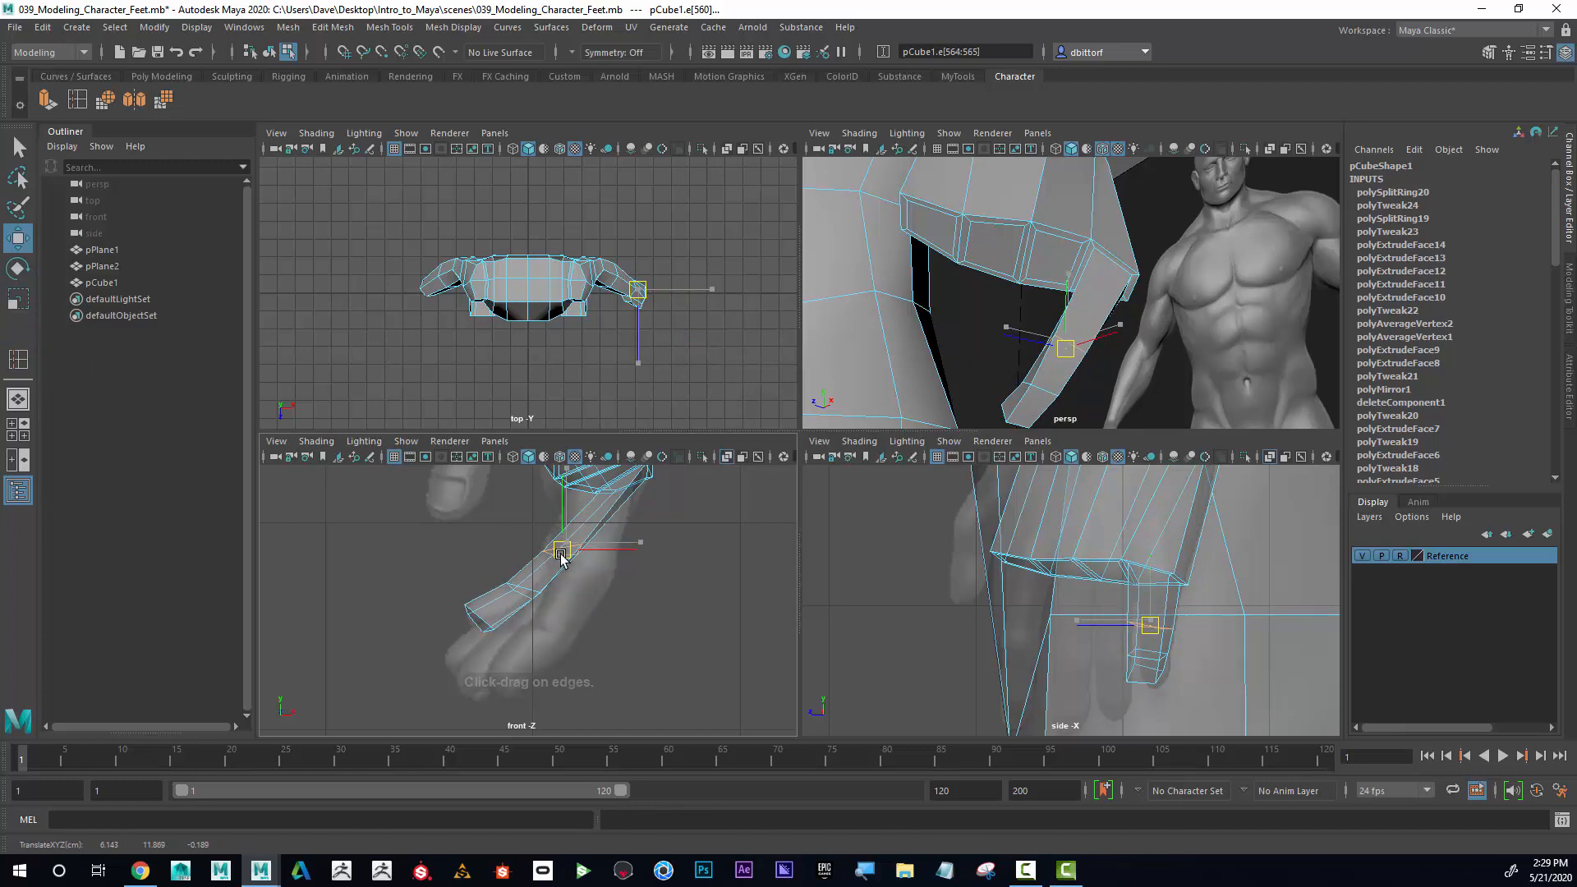
Move the outer face of the little finger's base segment outward along X and select the segment's inner face.
alt+drag(1180, 322, 1185, 277)
right_drag(1117, 247, 1121, 287)
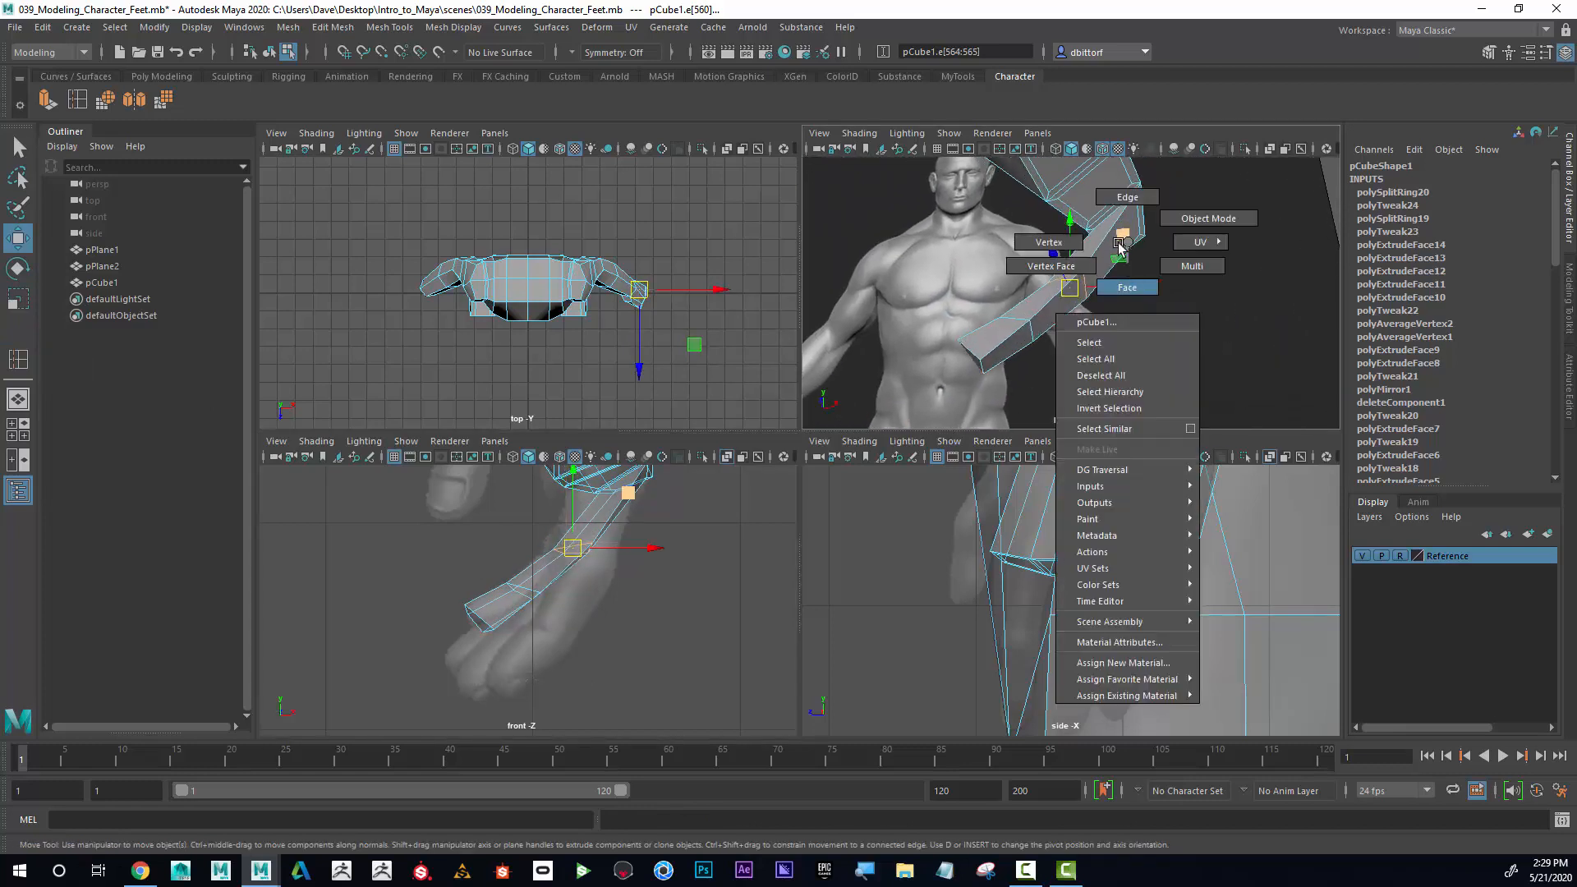
click(1116, 242)
drag(1183, 246, 1194, 248)
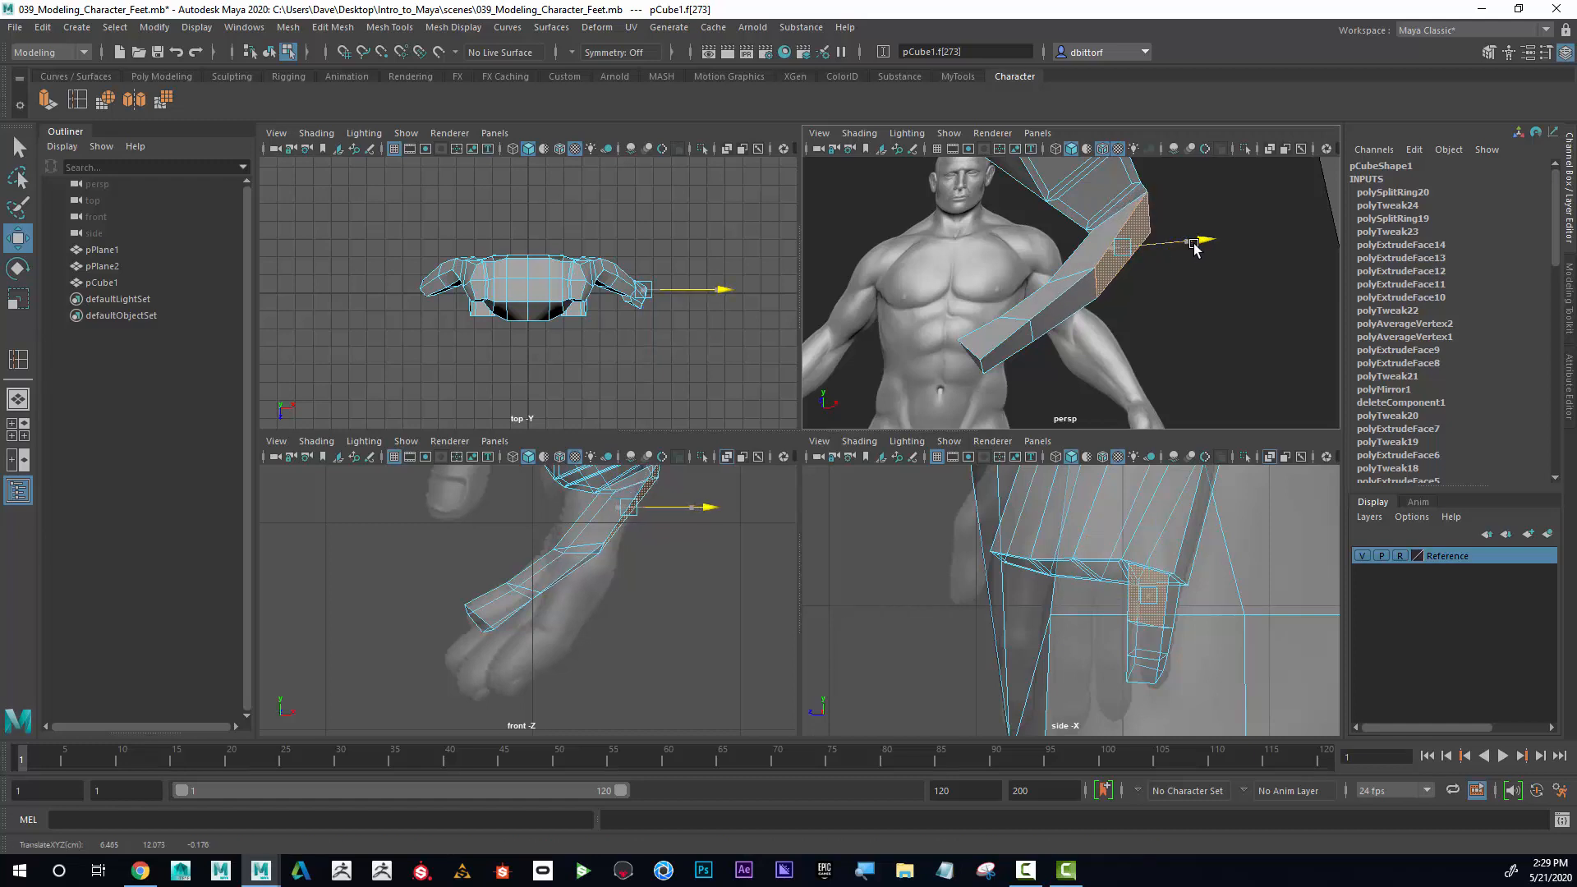
alt+drag(1088, 246, 1146, 261)
click(1122, 282)
click(1094, 231)
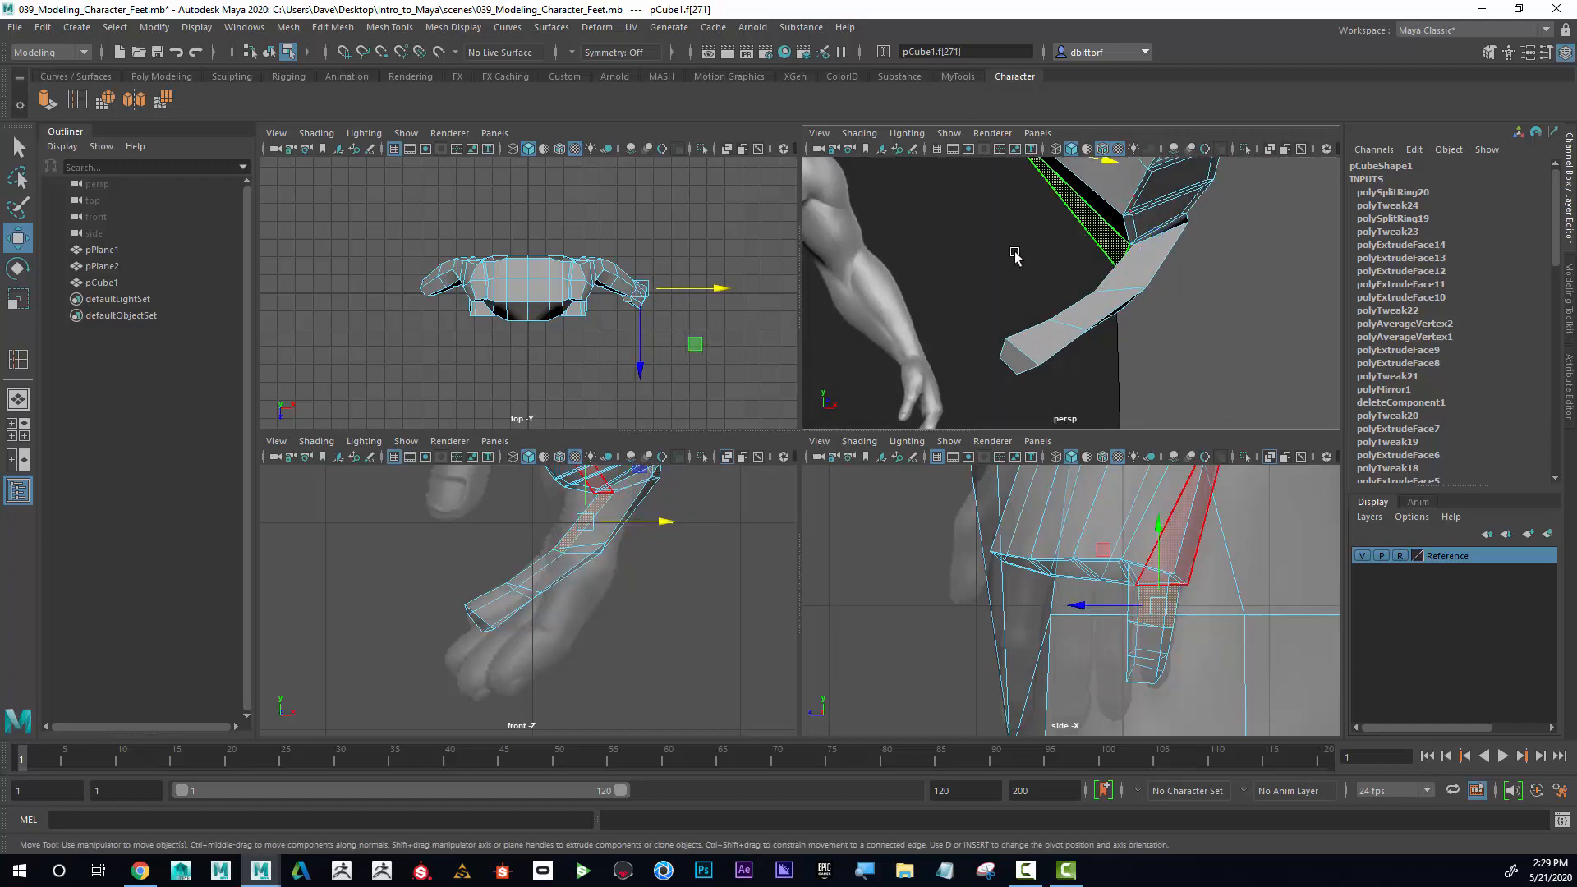
Examine the junction between the little finger's inner side and the palm from several angles.
alt+drag(960, 278, 1307, 240)
alt+drag(986, 360, 1013, 303)
alt+right_drag(1014, 302, 1022, 210)
alt+drag(992, 260, 945, 258)
click(961, 258)
click(940, 257)
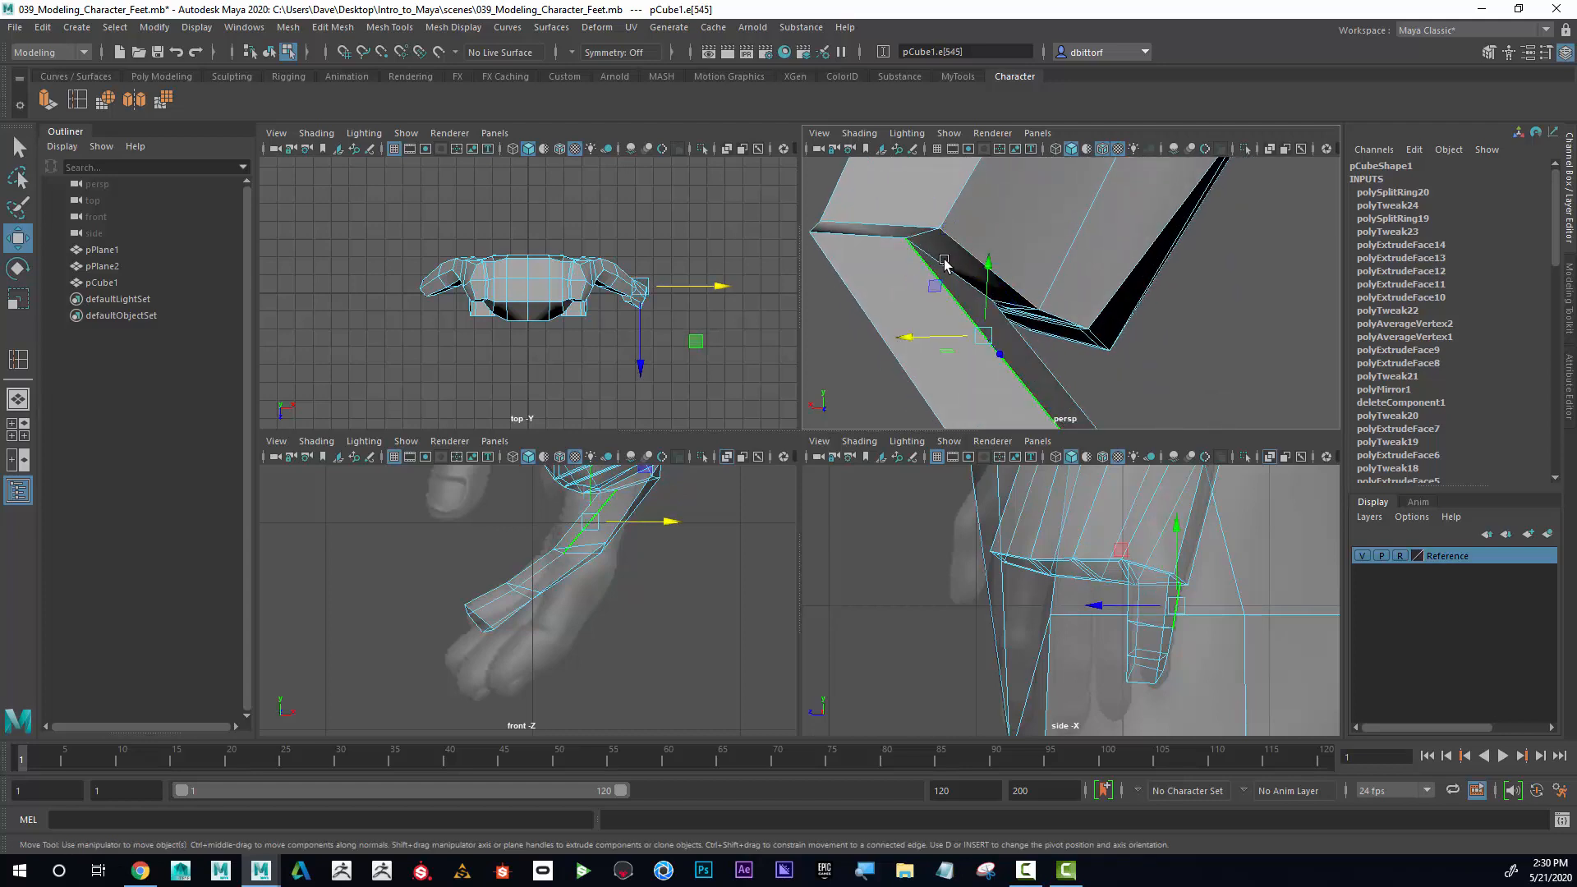
right_drag(948, 267, 935, 265)
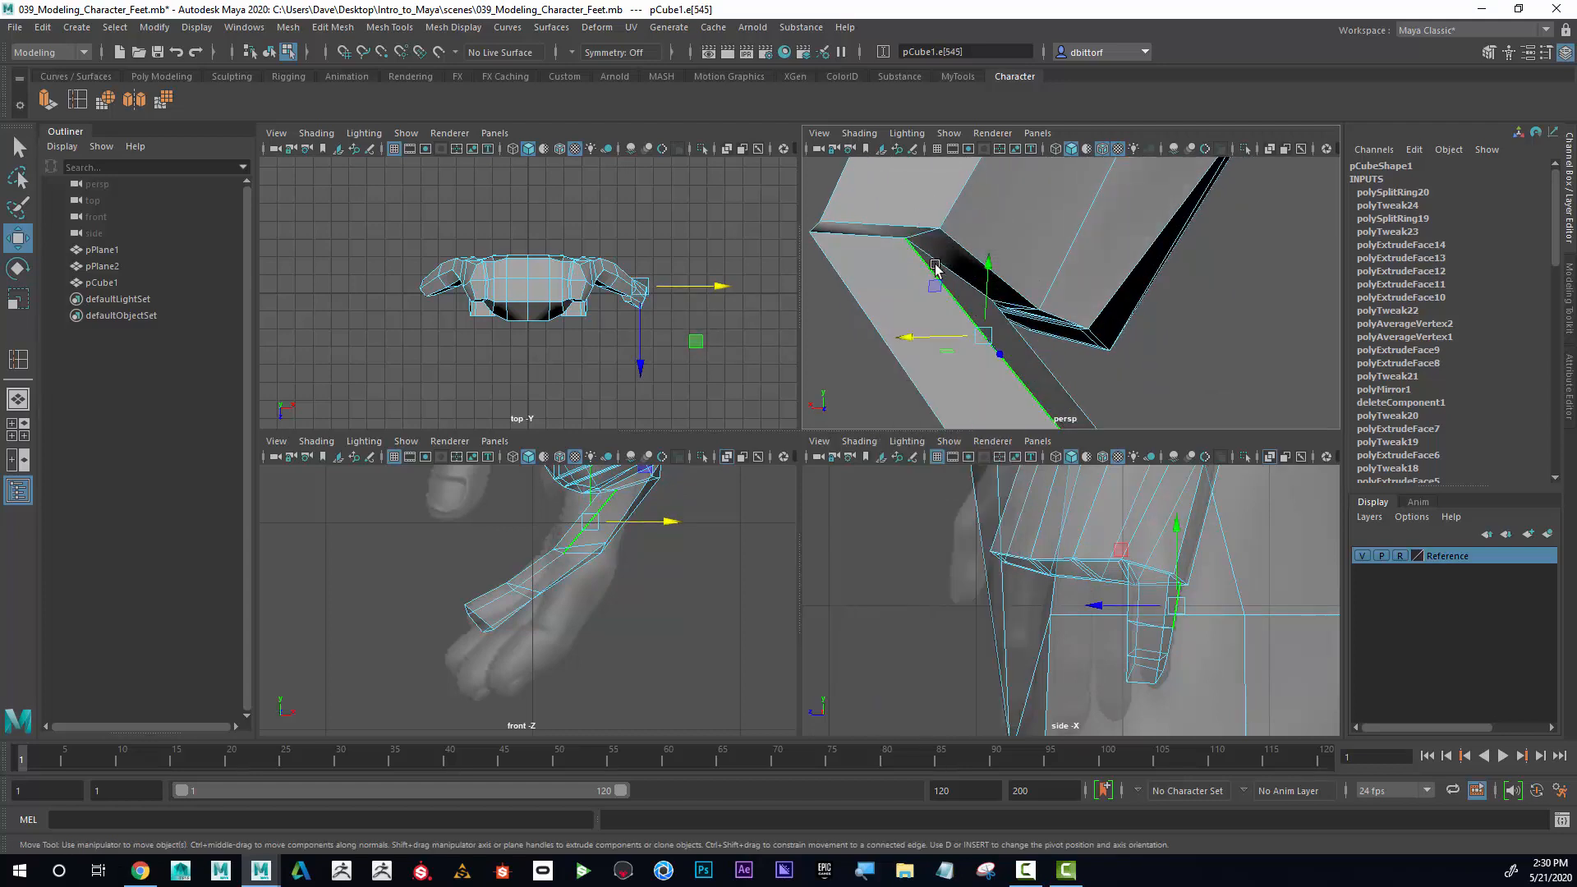
alt+drag(937, 259, 616, 209)
scroll(882, 217, down, 10)
alt+drag(1091, 260, 937, 267)
alt+right_drag(986, 276, 1073, 250)
alt+drag(1008, 220, 1056, 247)
alt+middle_drag(1036, 246, 1049, 405)
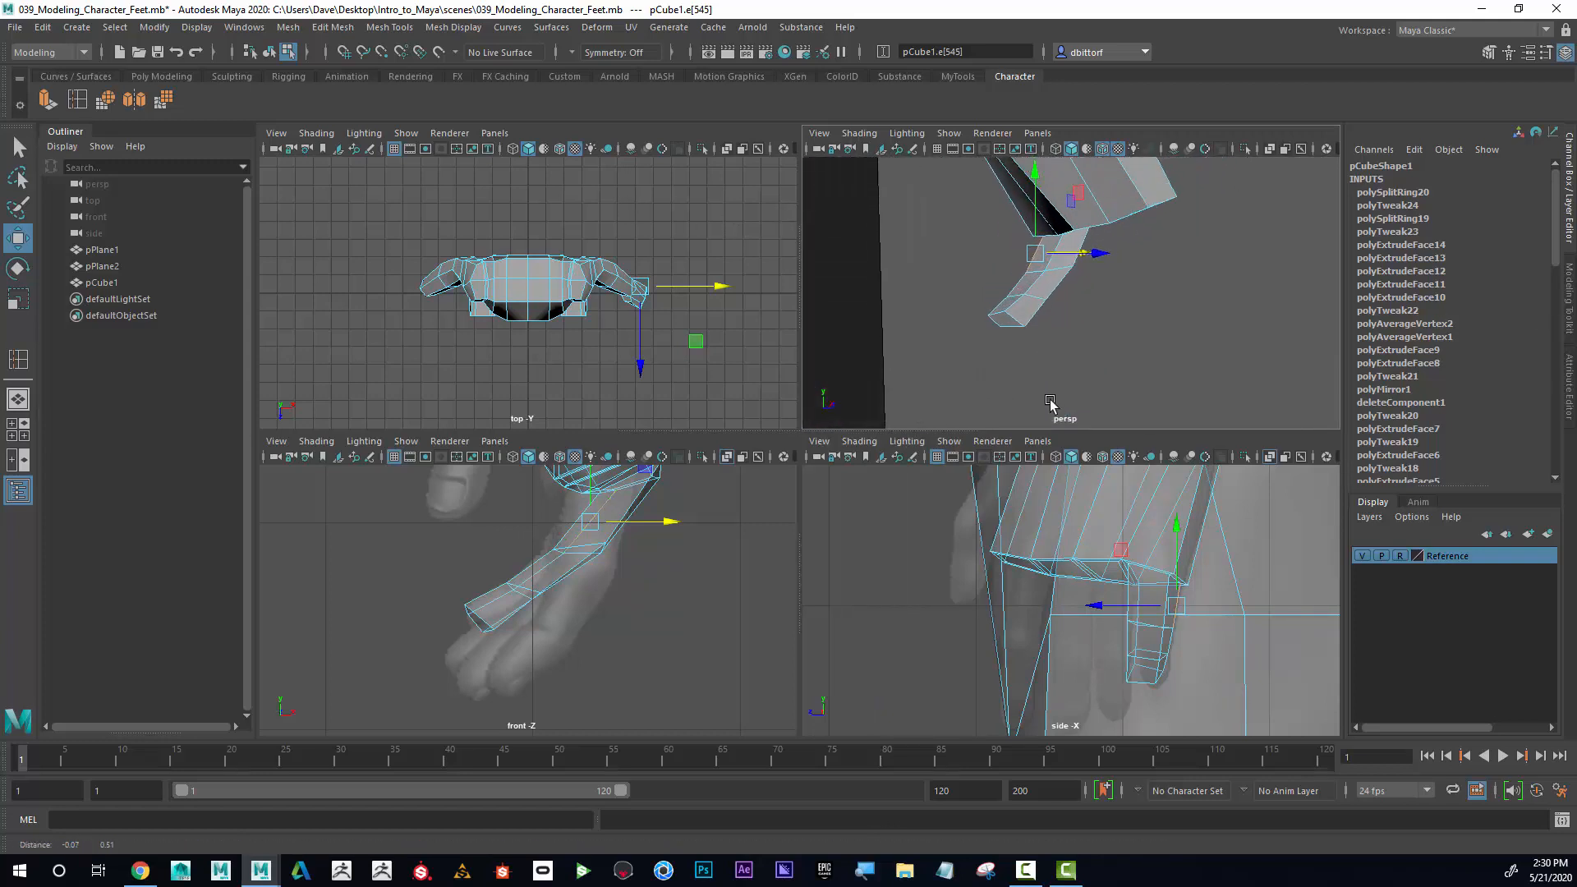
alt+drag(961, 262, 890, 246)
key(f)
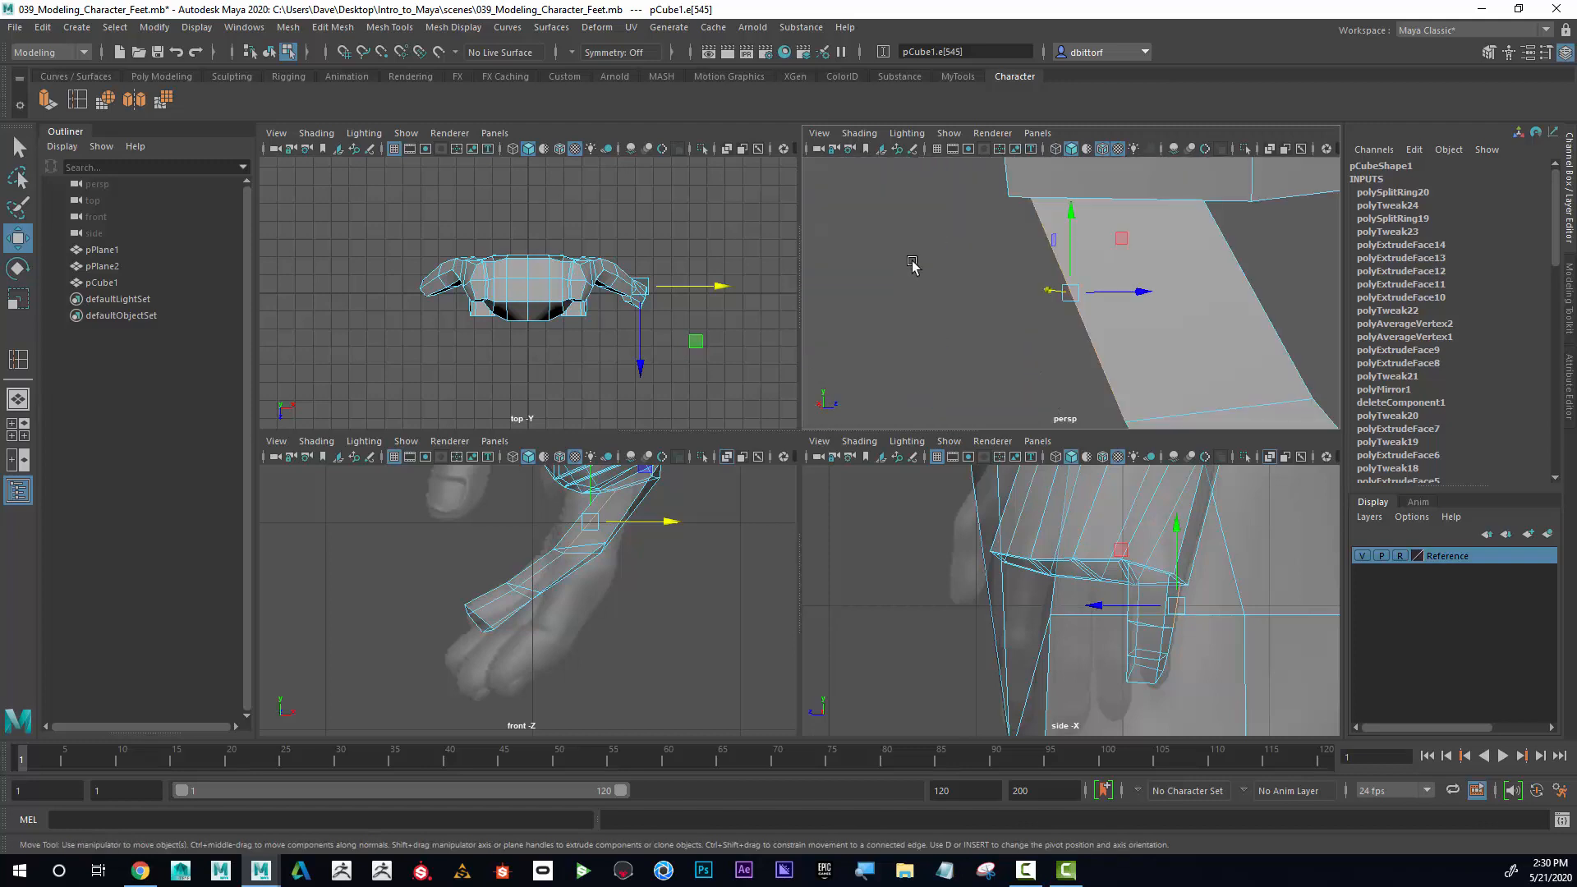
Select the inner edge where the little finger meets the palm and move it inward to thicken the finger's base.
alt+drag(1007, 247, 1101, 235)
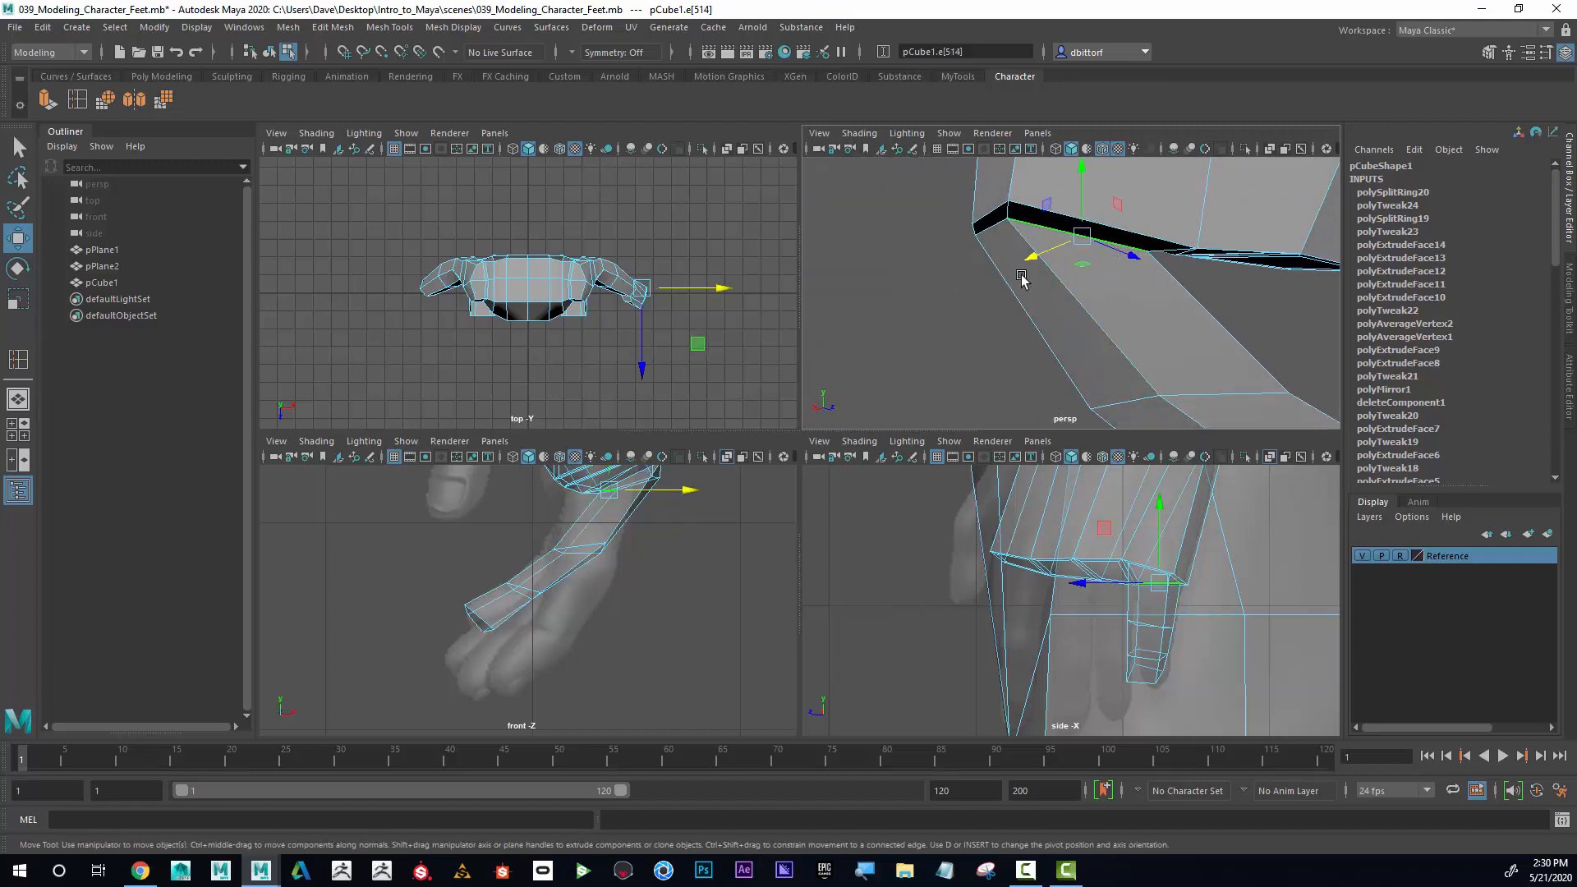
alt+drag(1021, 275, 1014, 242)
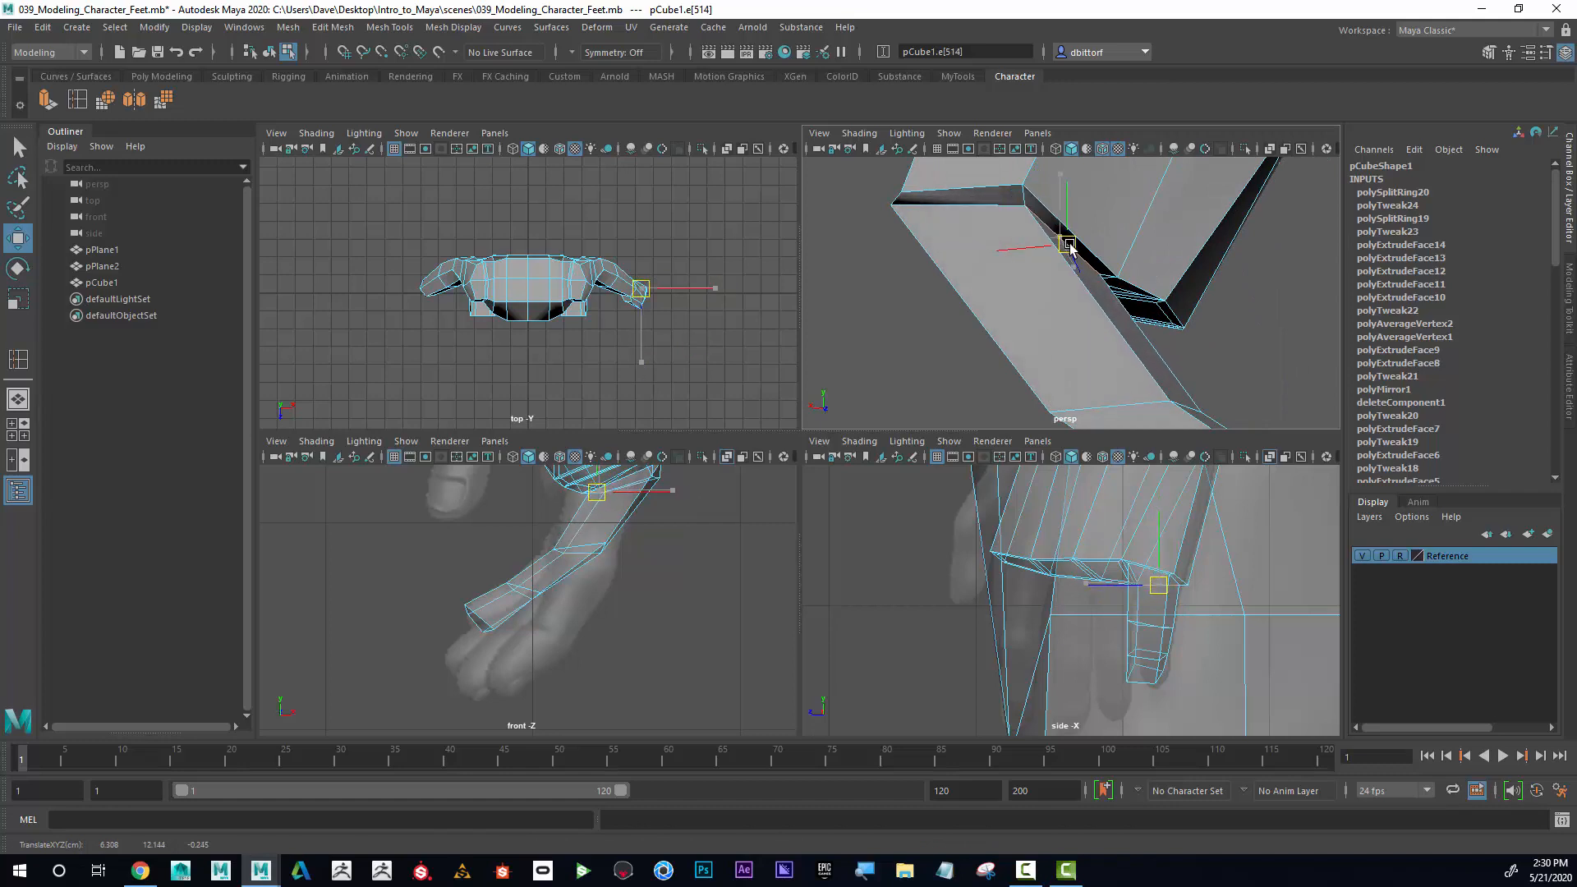
alt+drag(1058, 256, 1059, 216)
Select the inner edge of the ring finger's base face and move it slightly to line up with the little finger.
right_click(976, 184)
click(973, 138)
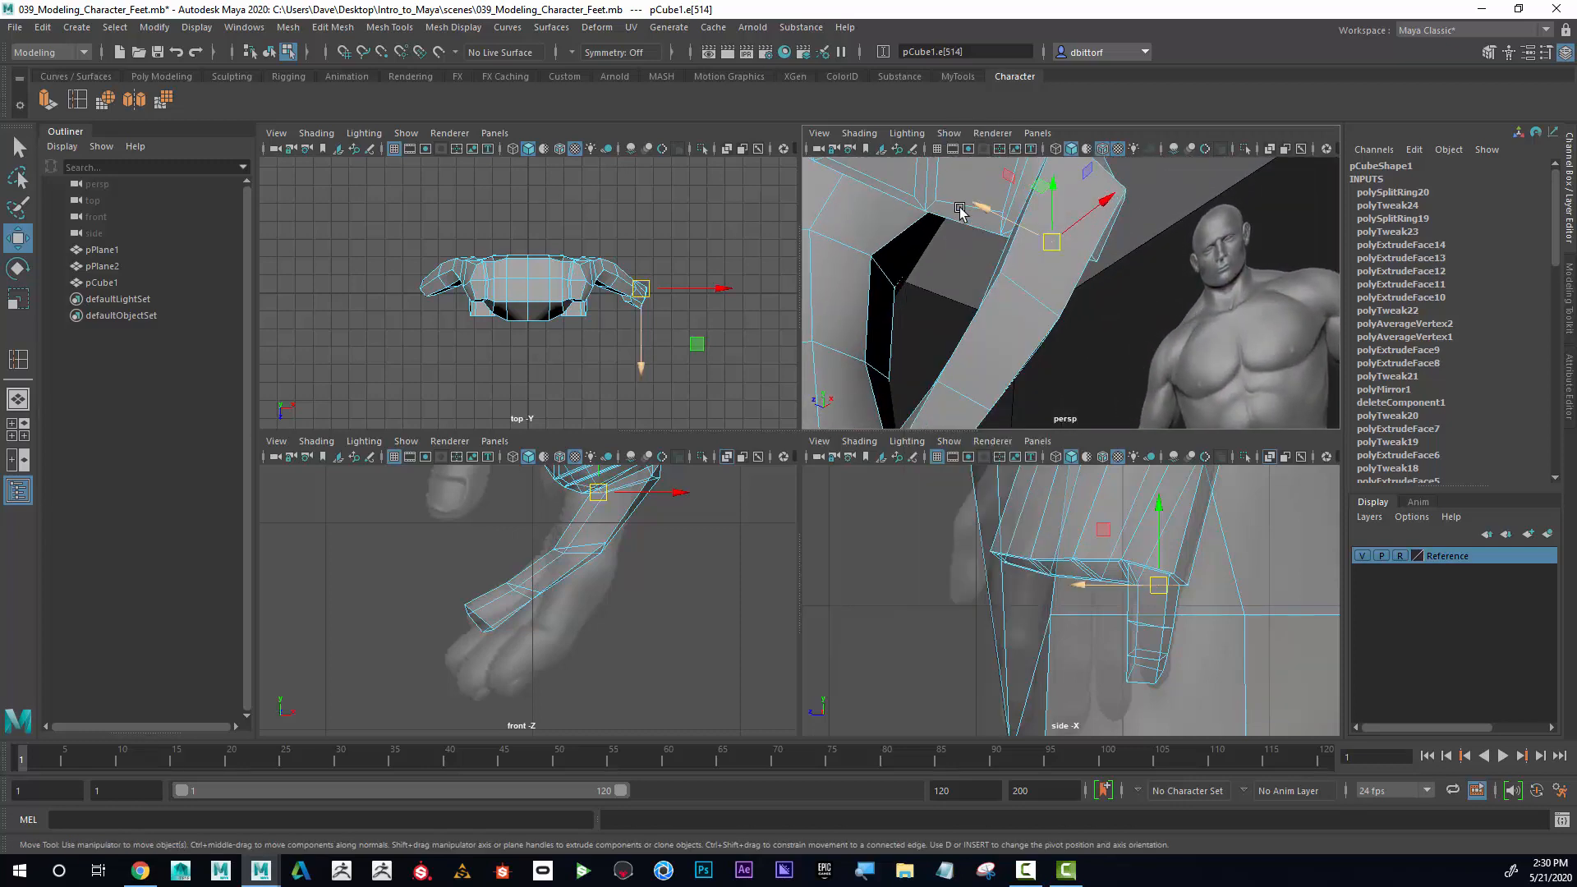
click(961, 207)
alt+middle_drag(962, 209, 1078, 274)
drag(1051, 254, 1053, 252)
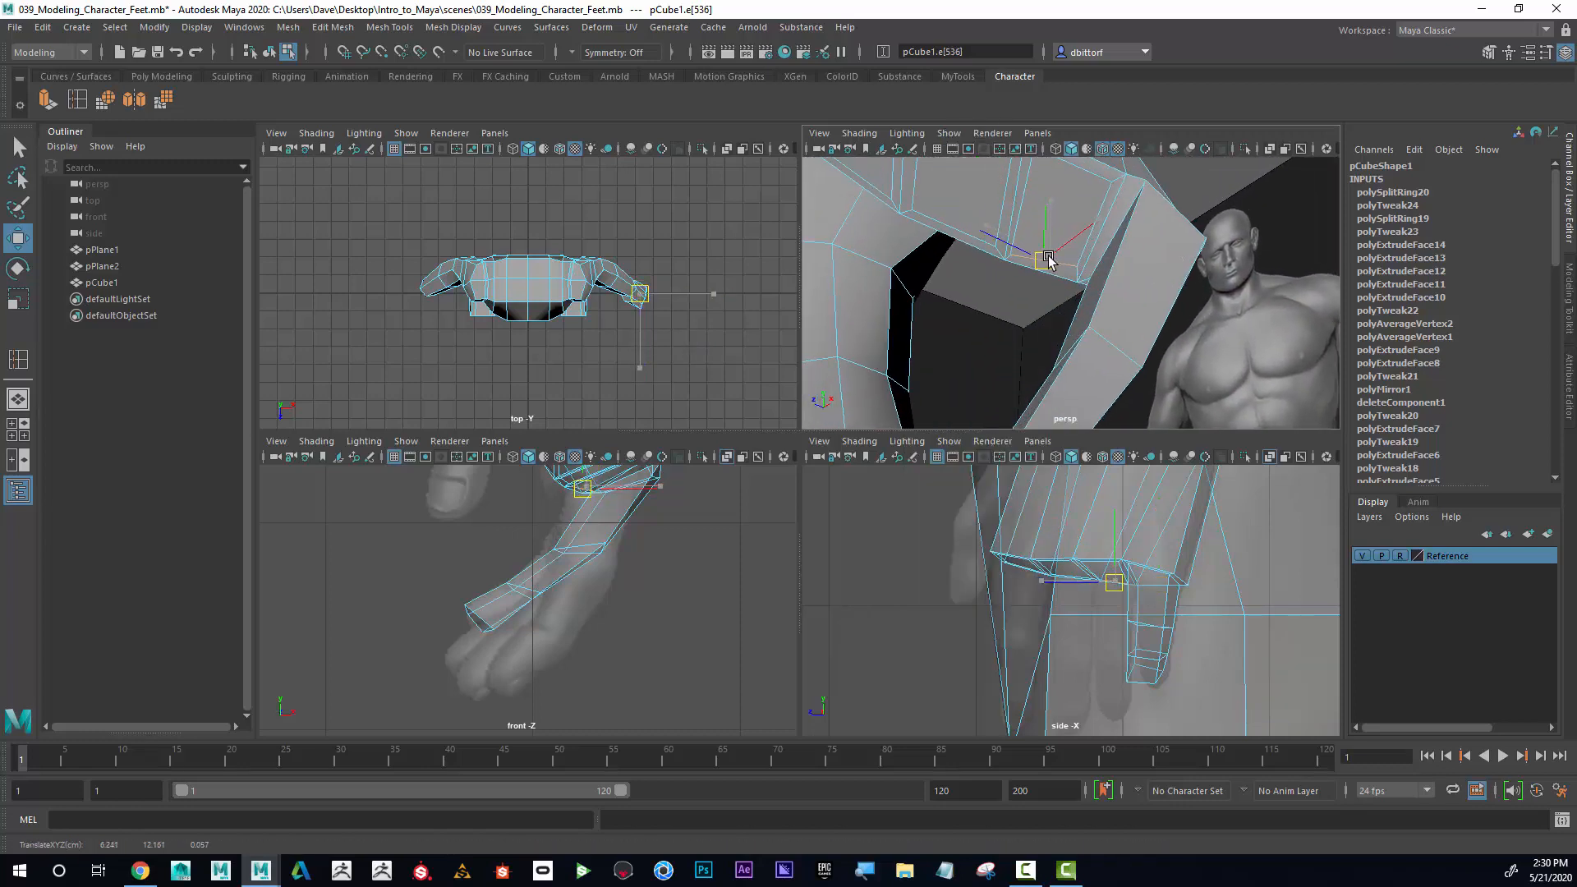
Extrude the ring finger's base face and move its end toward the reference ring fingertip.
right_click(1063, 223)
click(1060, 257)
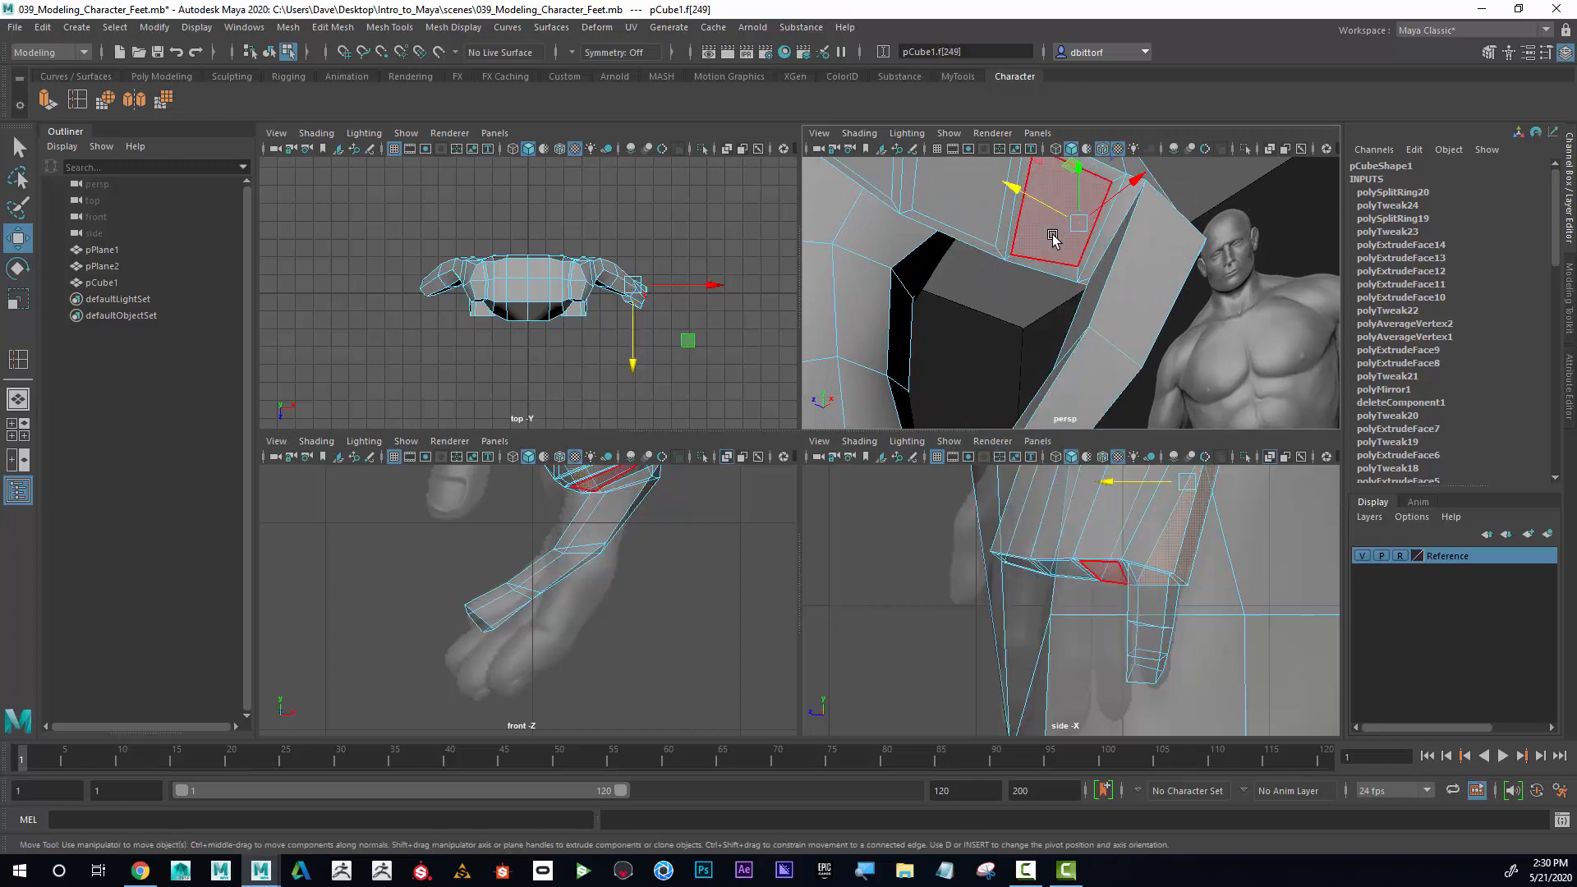
click(1051, 215)
alt+right_drag(1147, 262, 1047, 298)
alt+drag(1047, 297, 1150, 370)
click(47, 99)
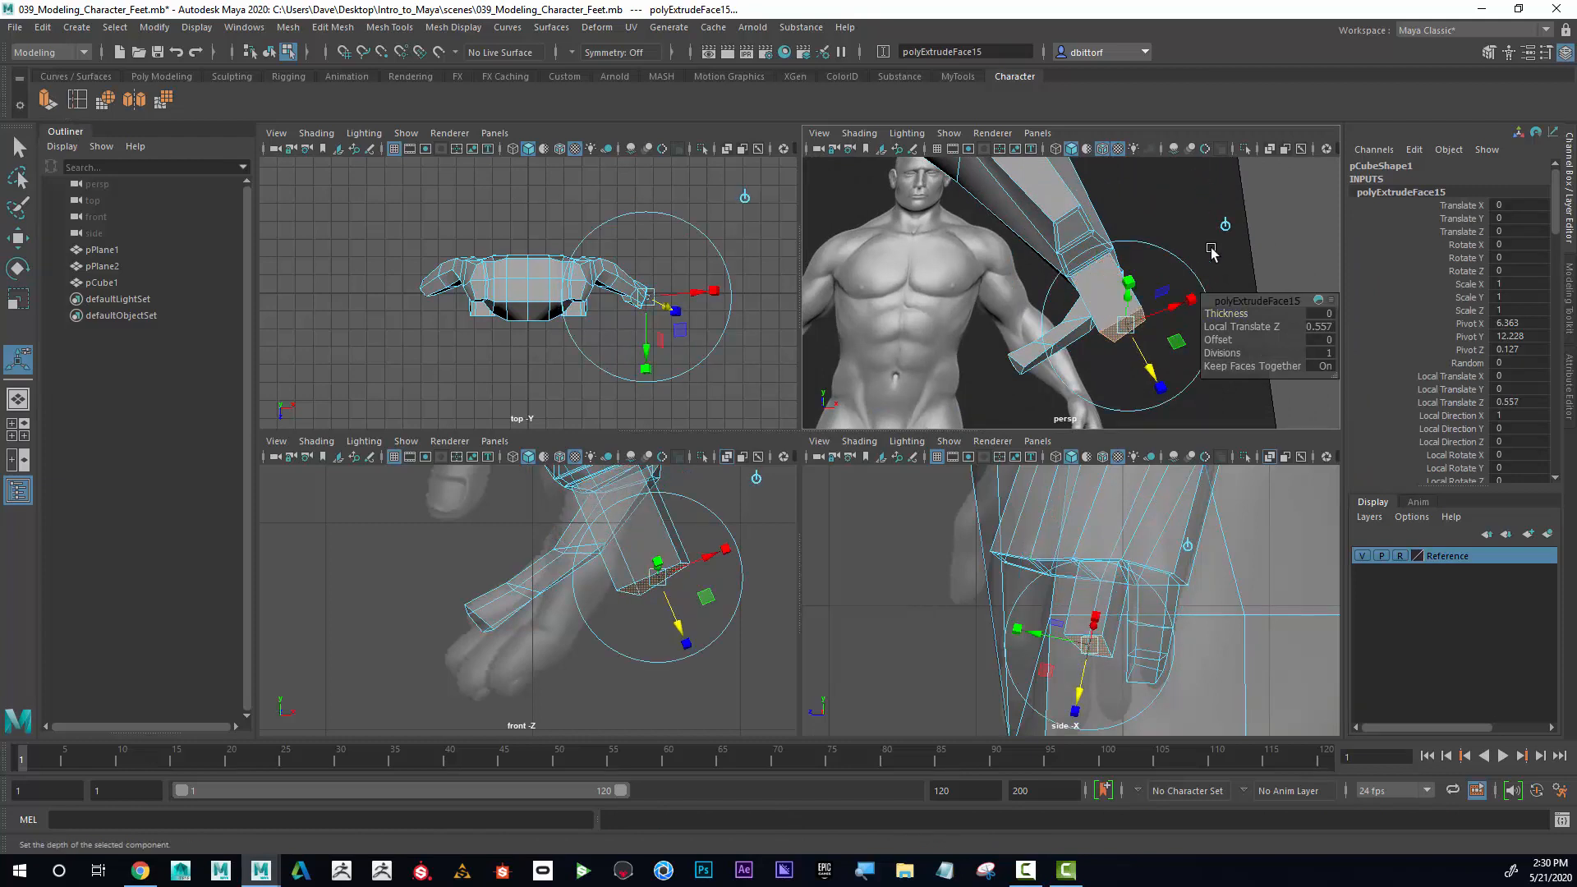
click(17, 238)
drag(1114, 351, 1004, 390)
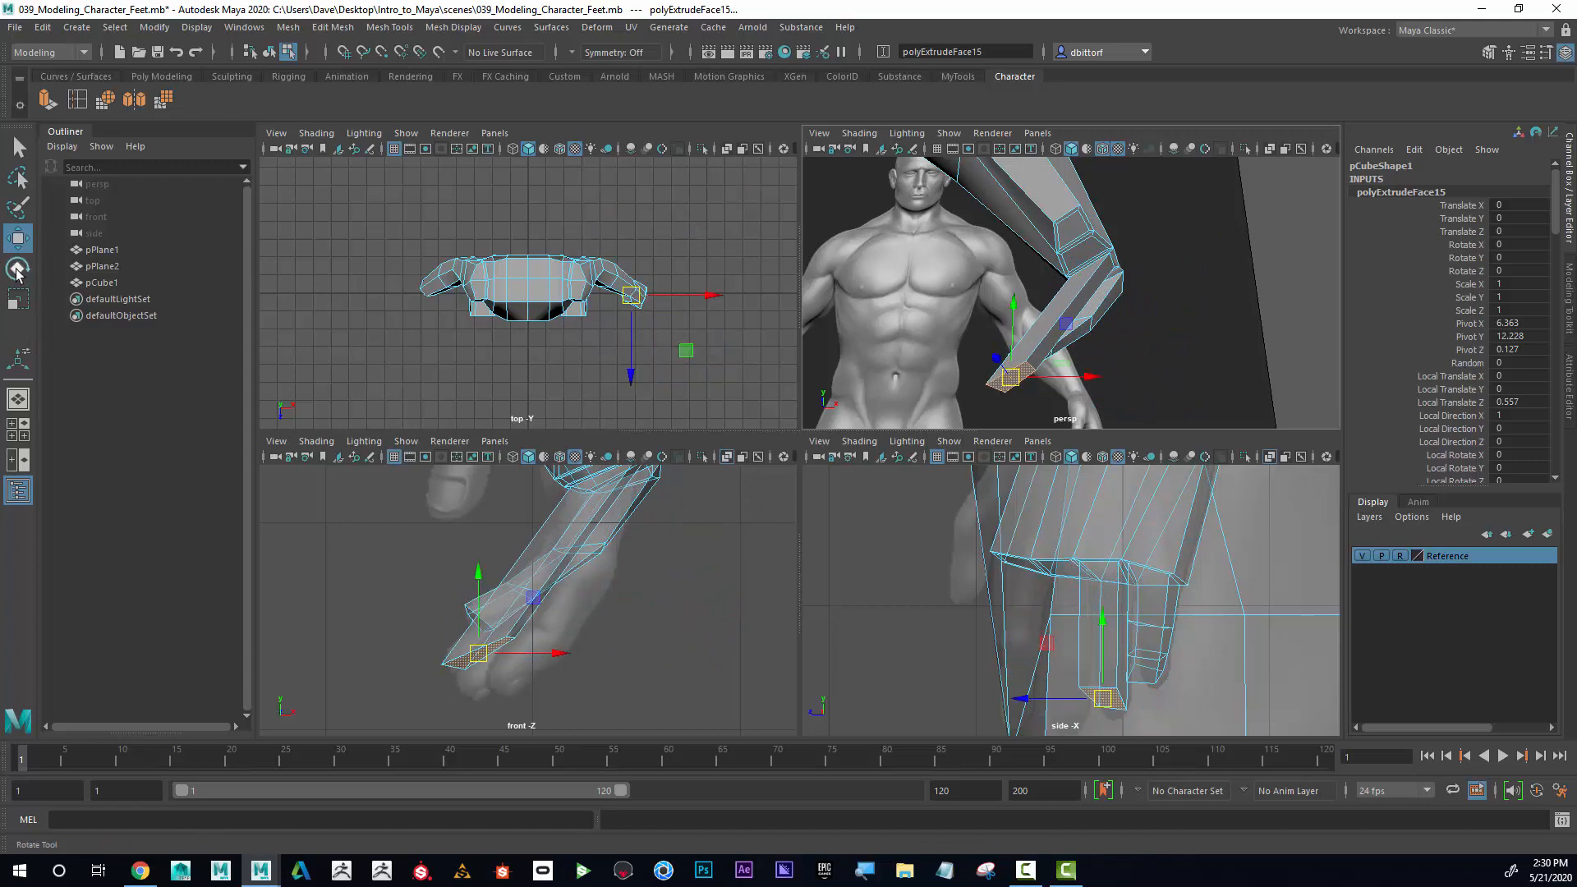
Rotate the ring finger's end face square to the finger, scale it down, and place it at the reference fingertip.
click(17, 269)
drag(526, 604, 468, 651)
click(17, 299)
click(18, 238)
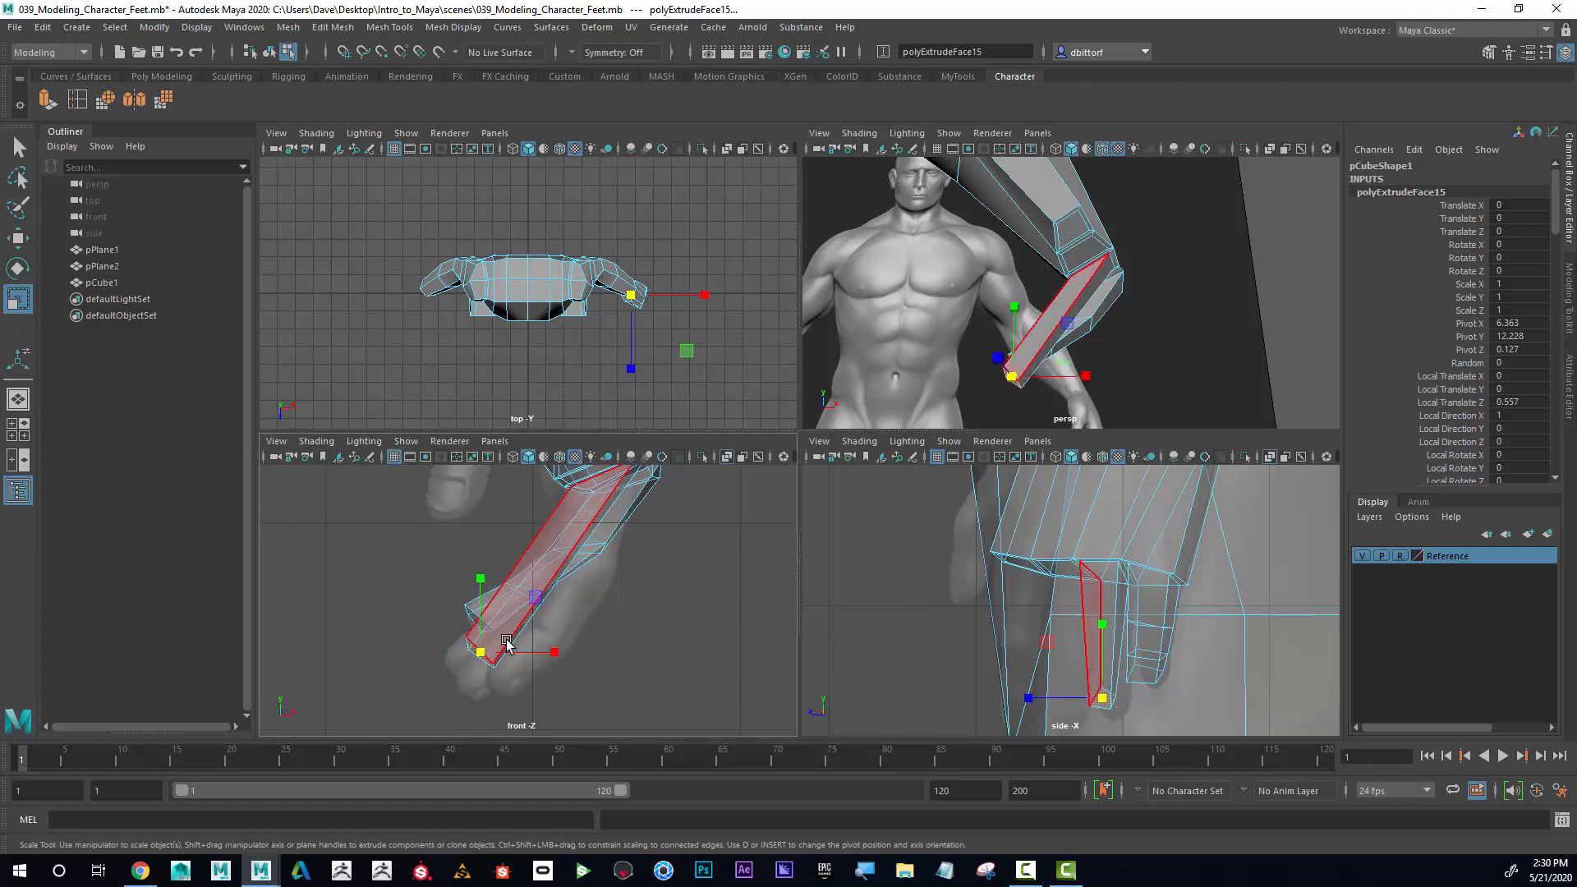
drag(499, 651, 478, 665)
alt+drag(941, 329, 1122, 332)
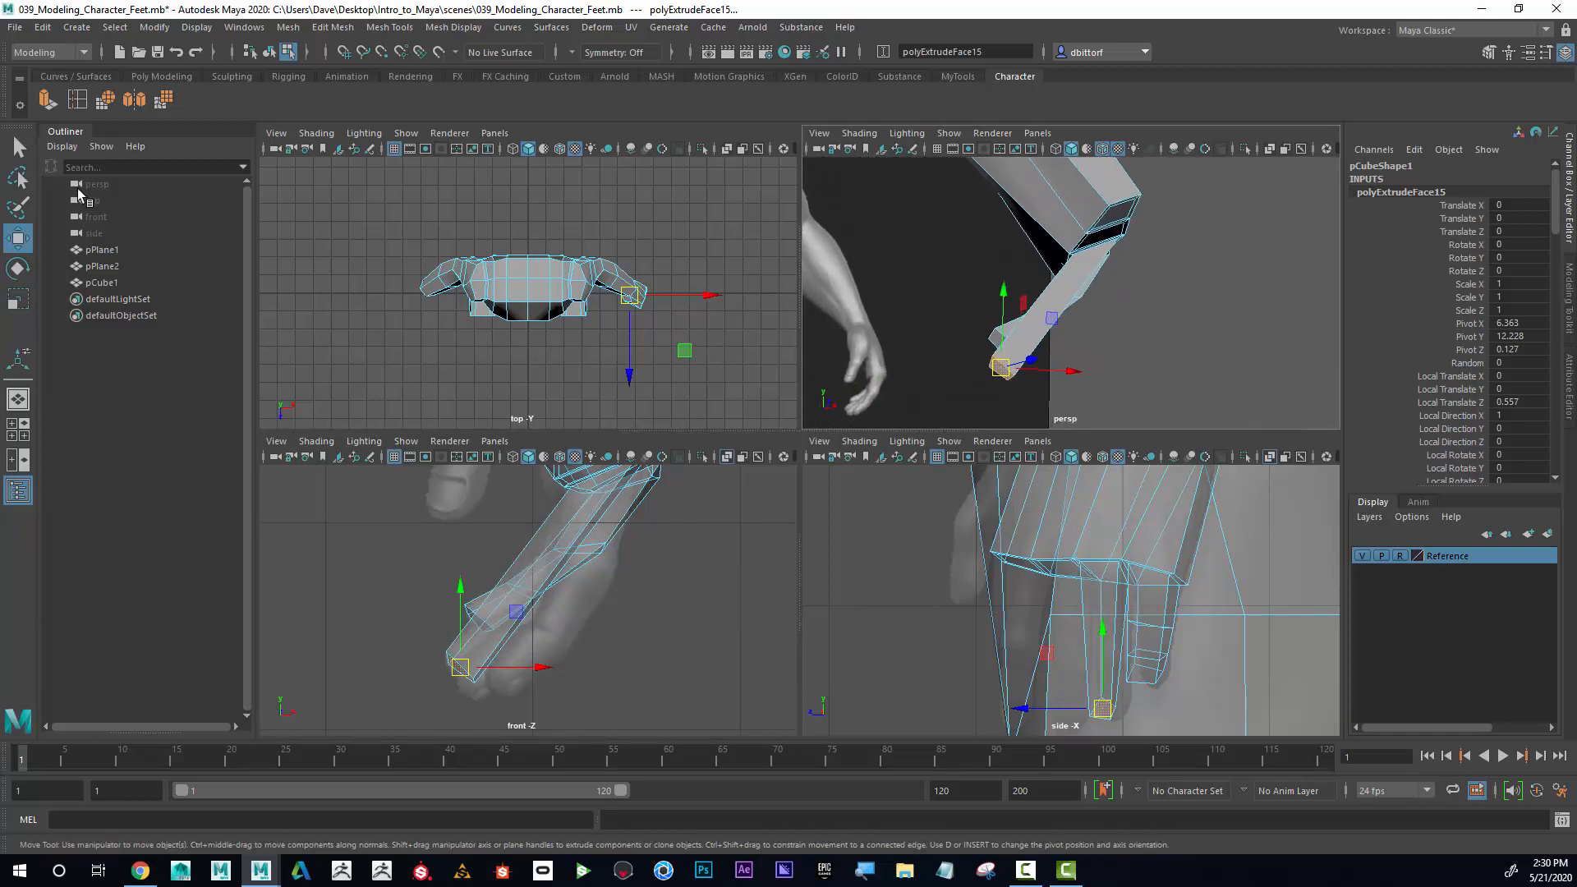
Insert an edge loop around the ring finger near its tip and move it outward to bend the finger along the reference.
click(77, 101)
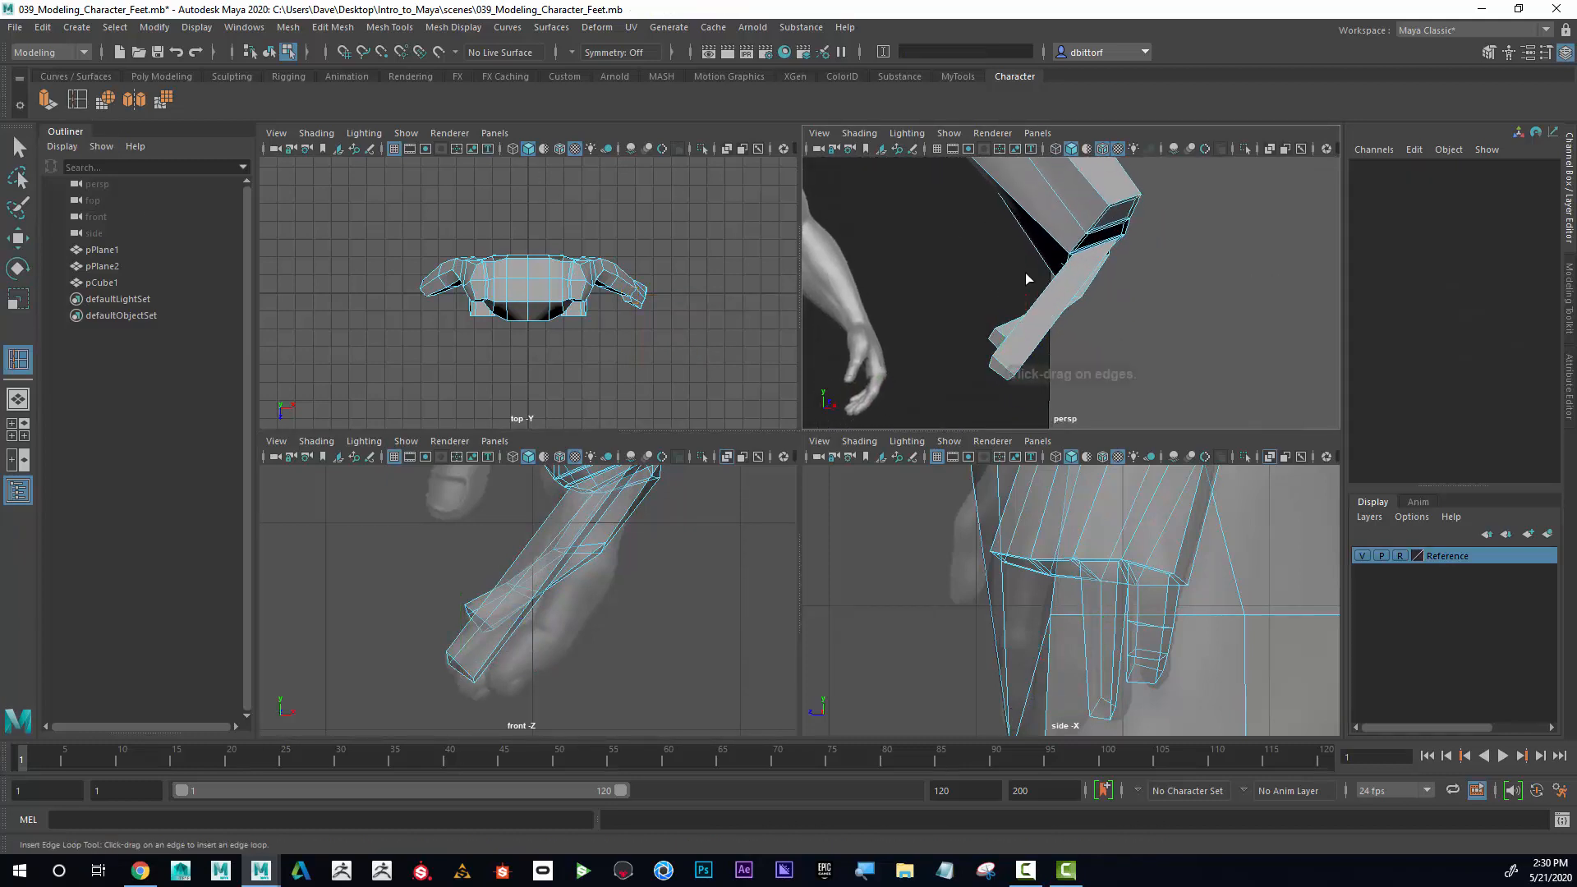
click(484, 609)
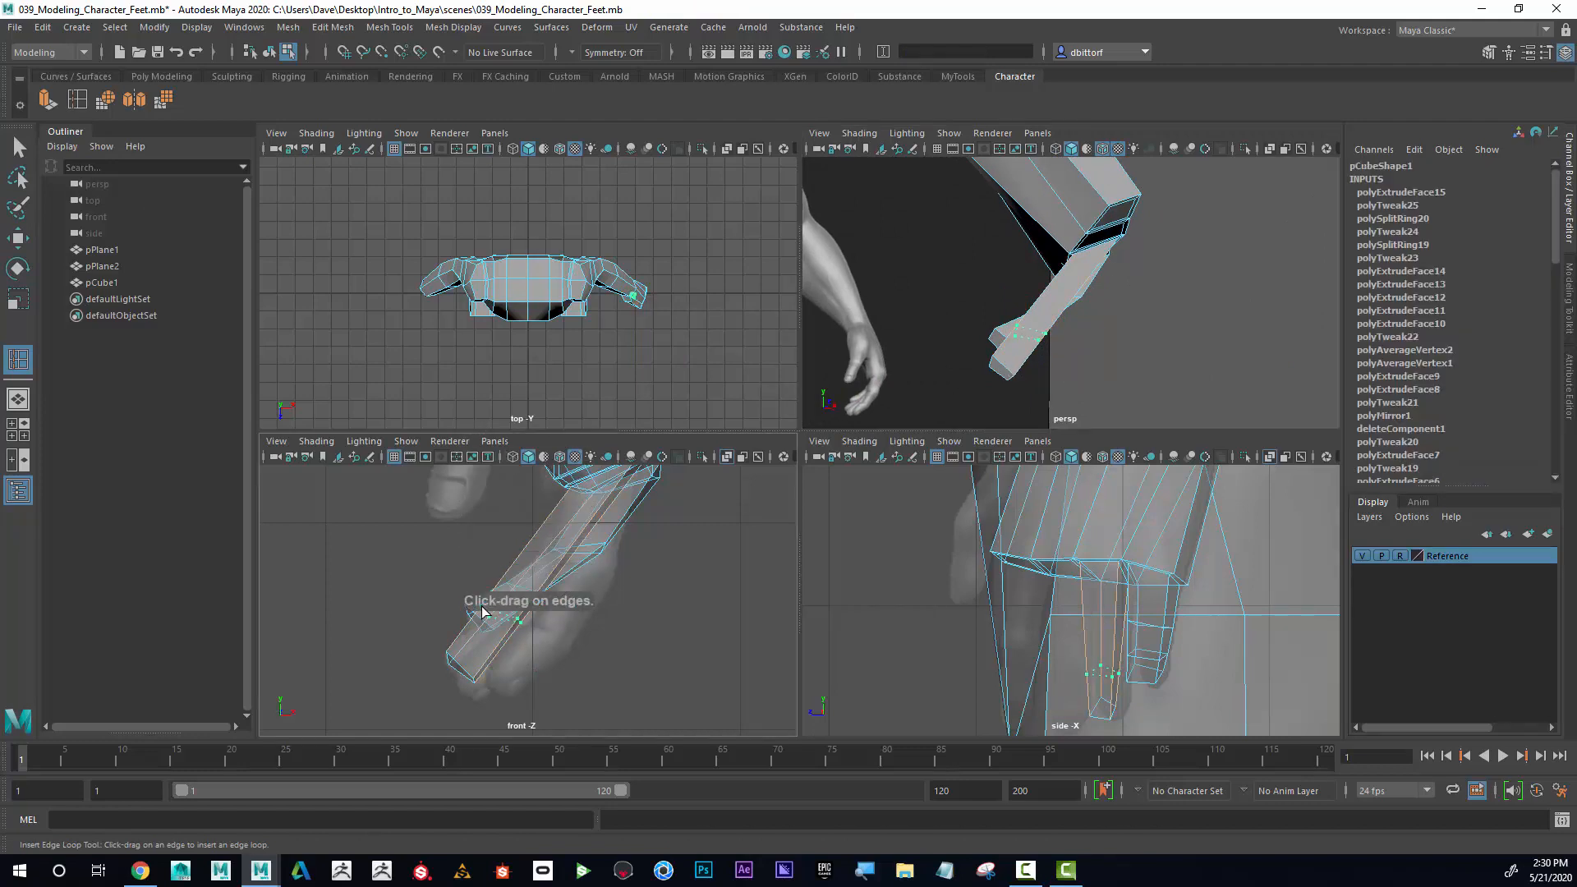
click(20, 271)
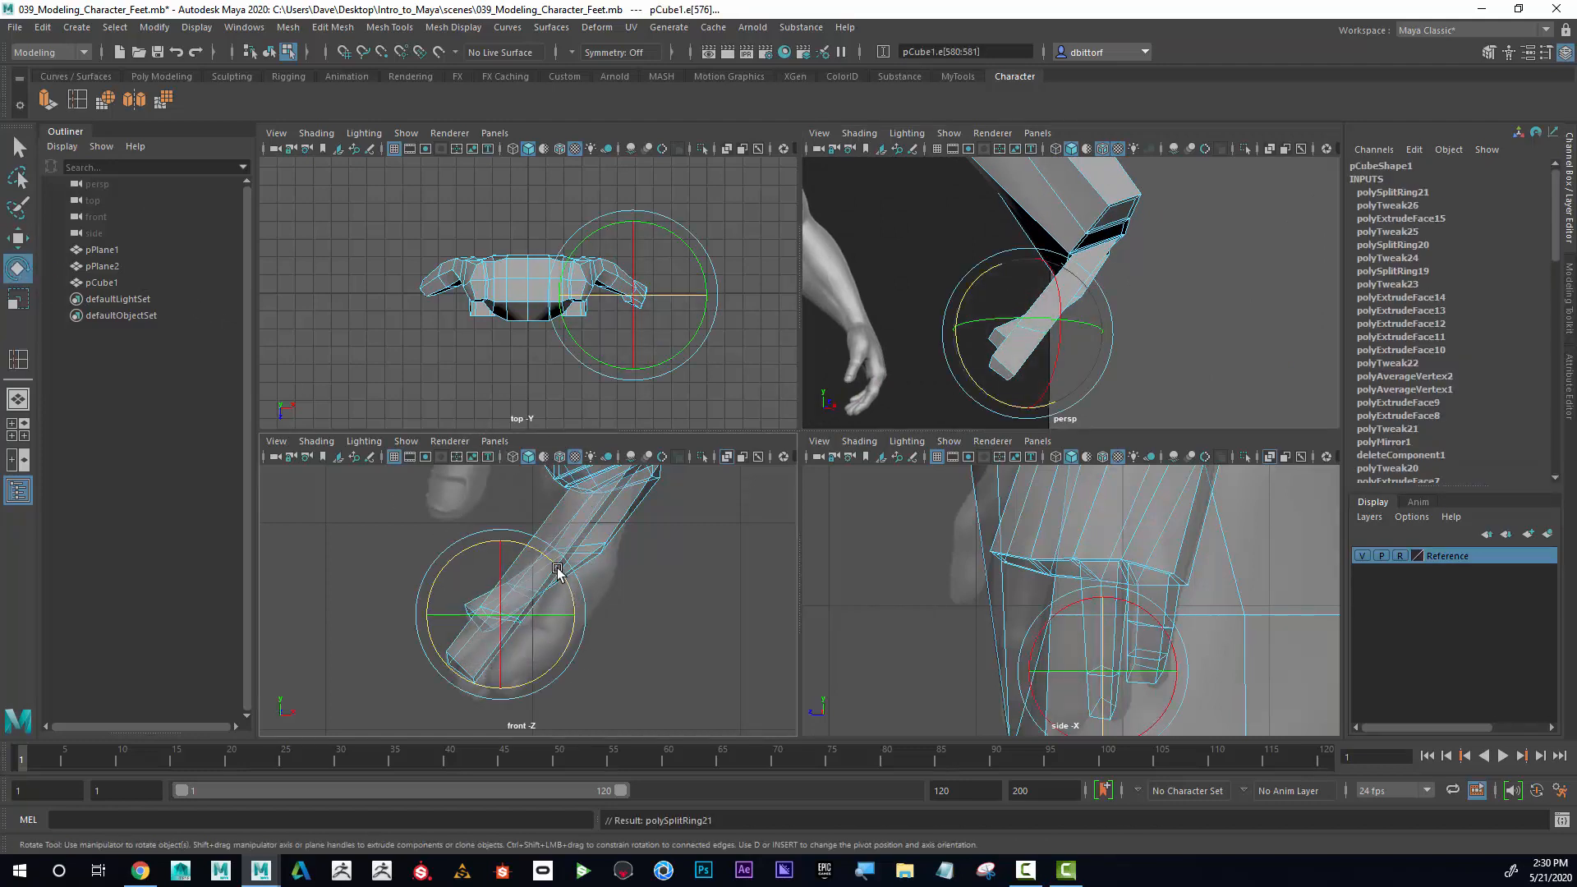
click(17, 238)
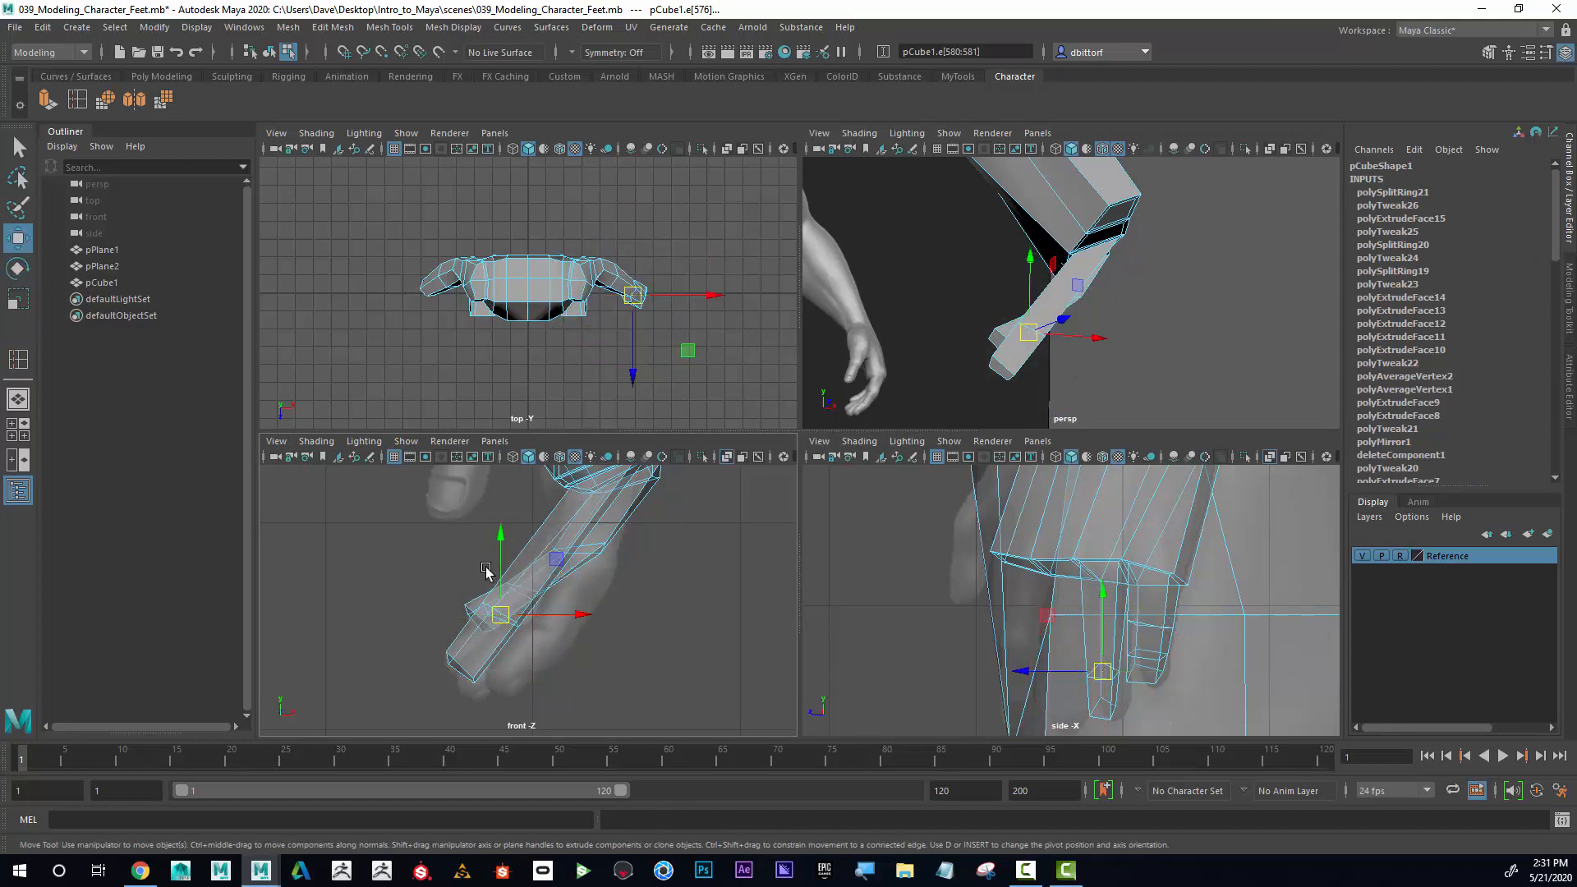
drag(509, 616, 524, 622)
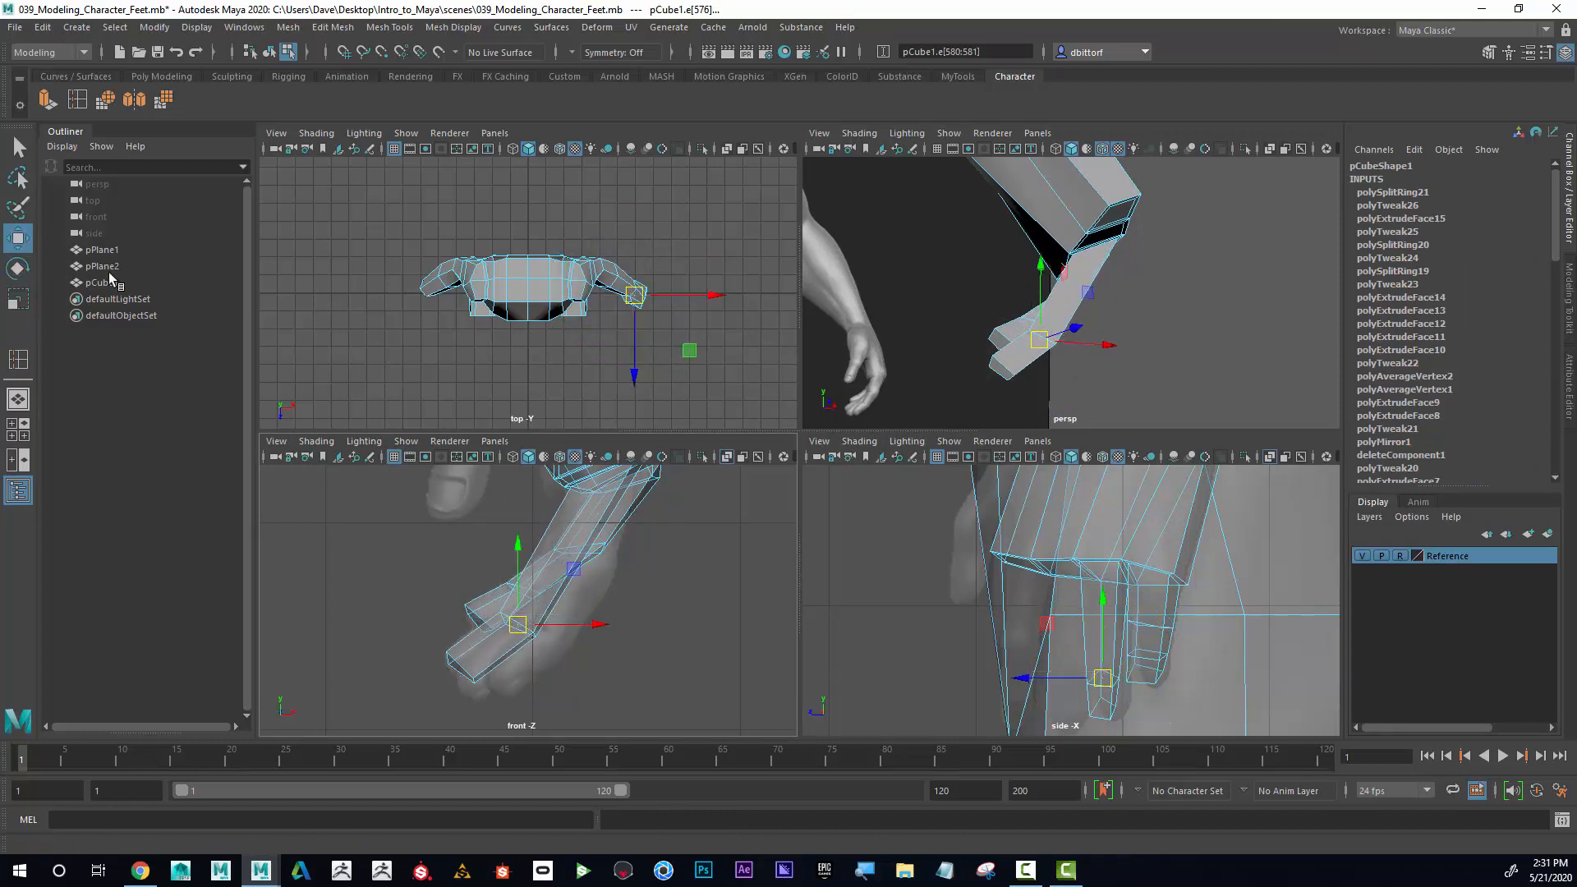
Insert an edge loop around the upper ring finger, rotate it, and move it outward to form the finger's bend.
click(18, 359)
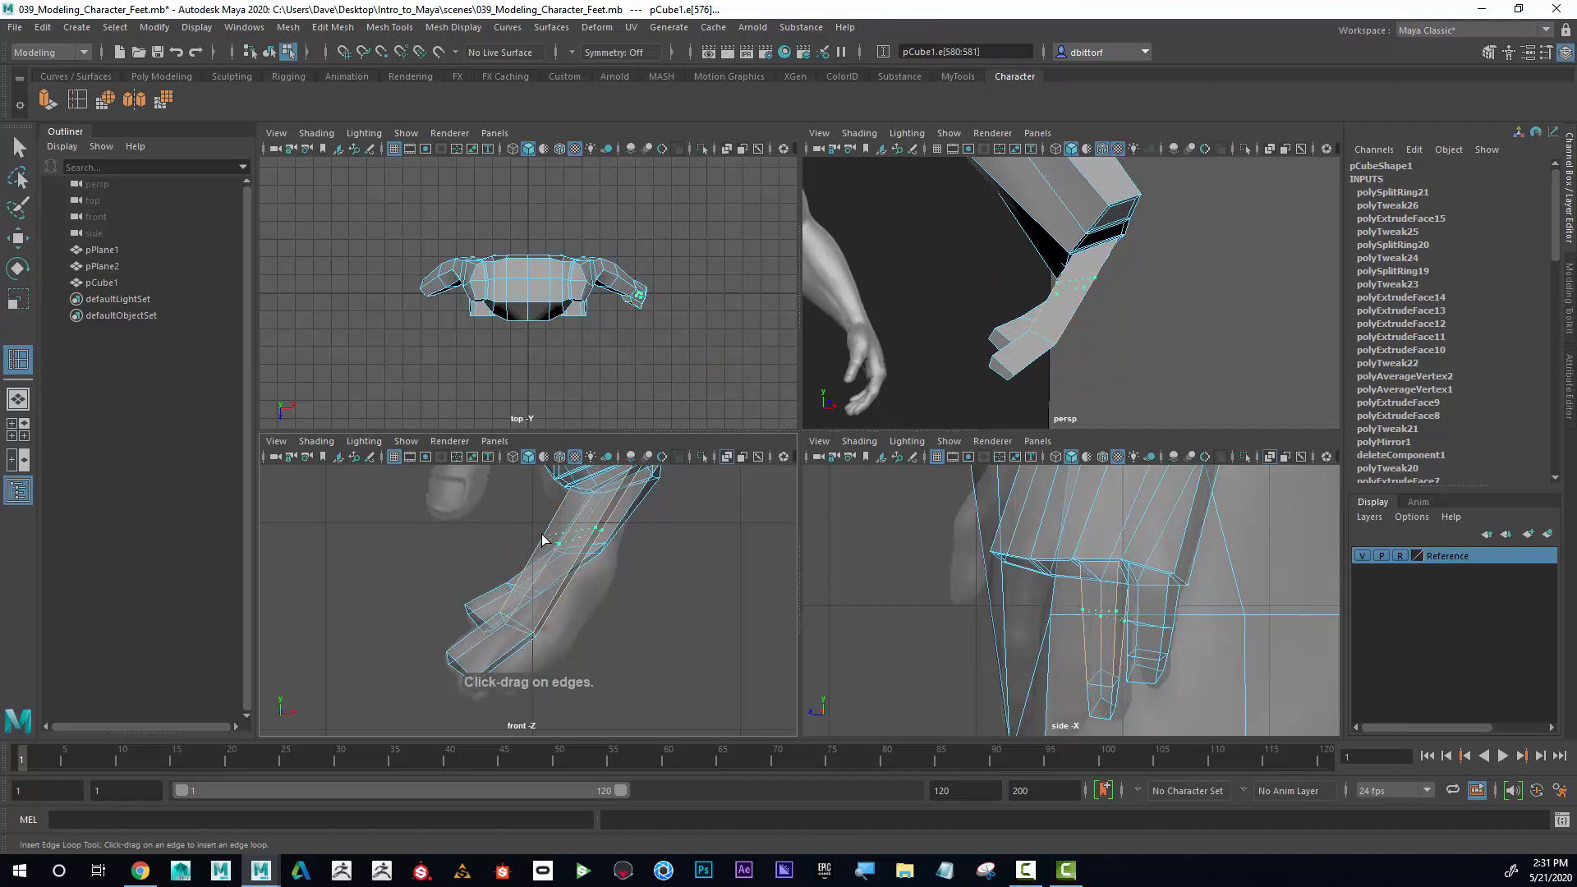
drag(541, 544, 542, 544)
click(16, 270)
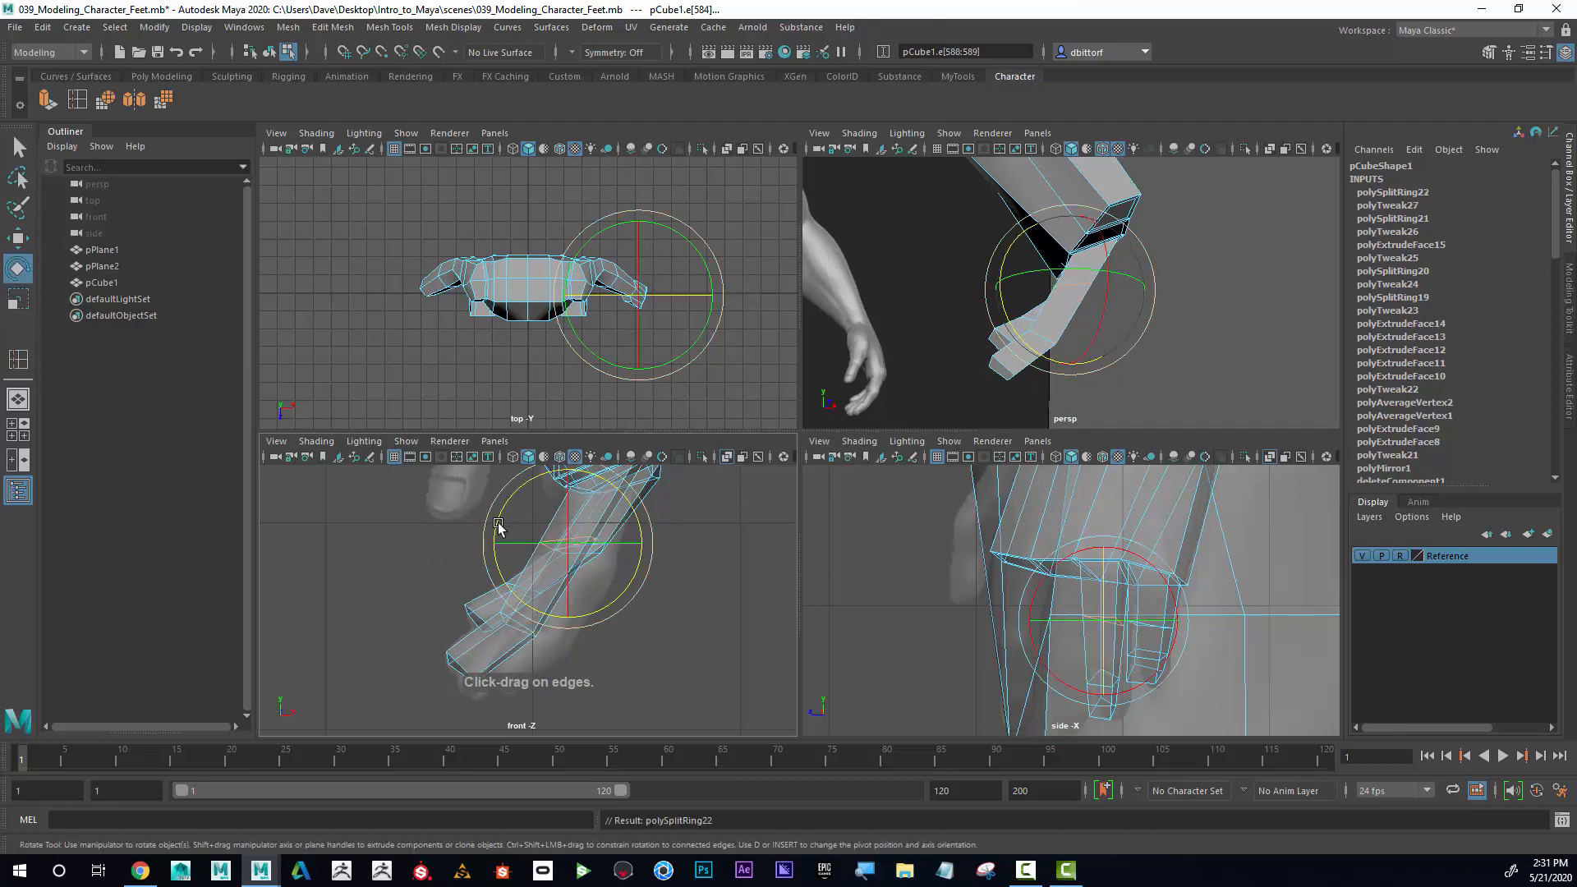
click(18, 238)
drag(577, 545, 595, 554)
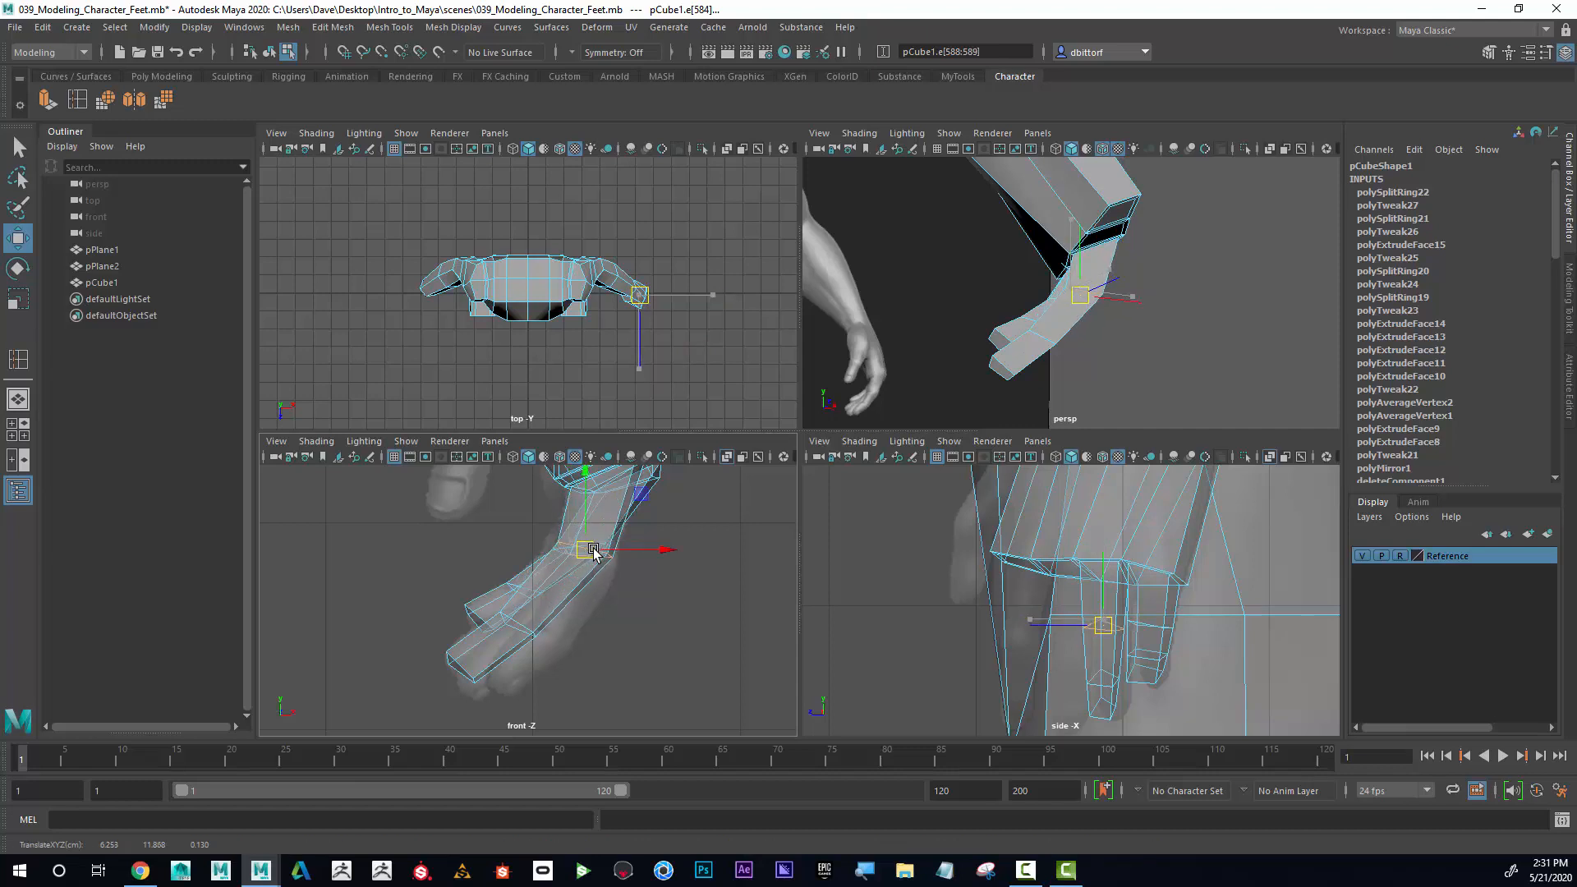
Select the middle finger's base face on the palm's lower end and extrude it downward.
alt+drag(1152, 267, 1056, 283)
right_drag(1042, 245, 1042, 289)
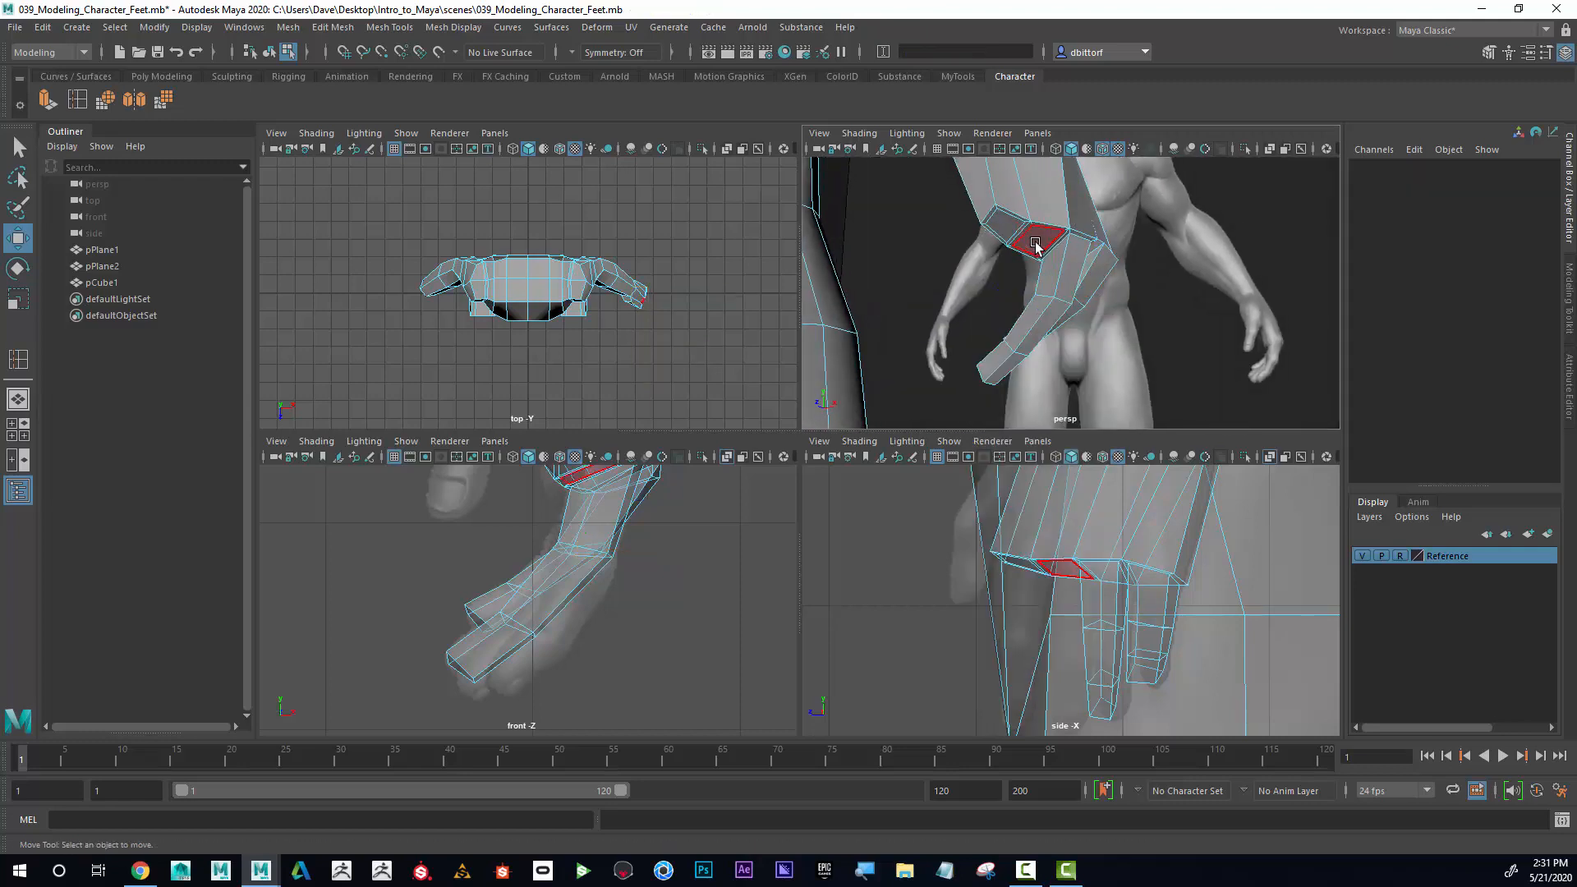
click(1036, 246)
alt+drag(1036, 247, 986, 255)
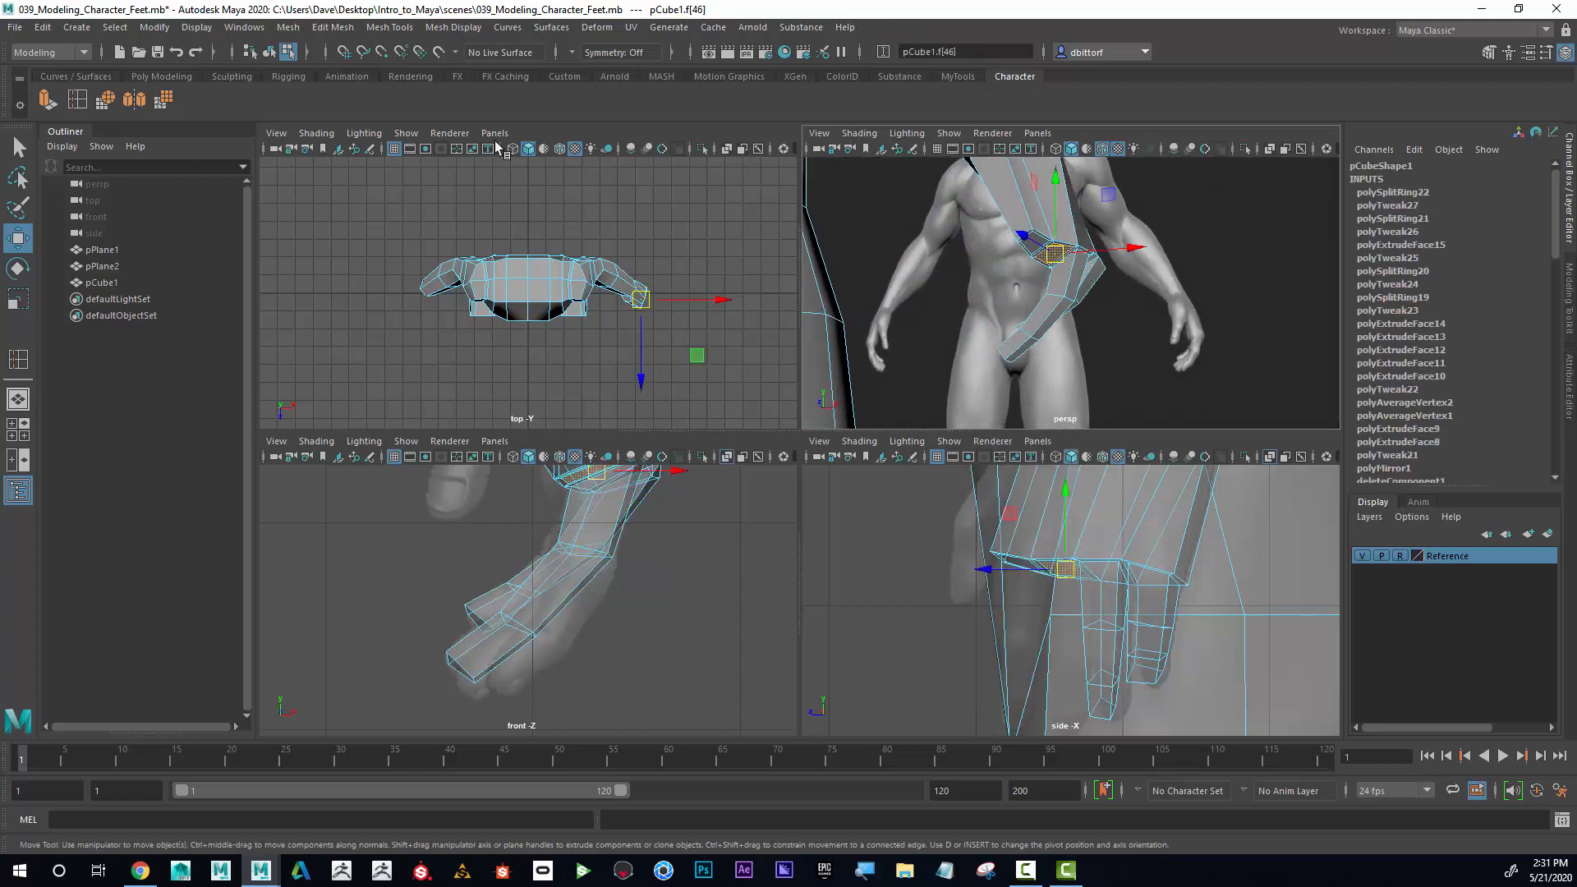
click(72, 108)
drag(1063, 289, 1087, 376)
Move the extruded middle finger's end face in the front view toward the reference fingertip.
drag(689, 622, 599, 644)
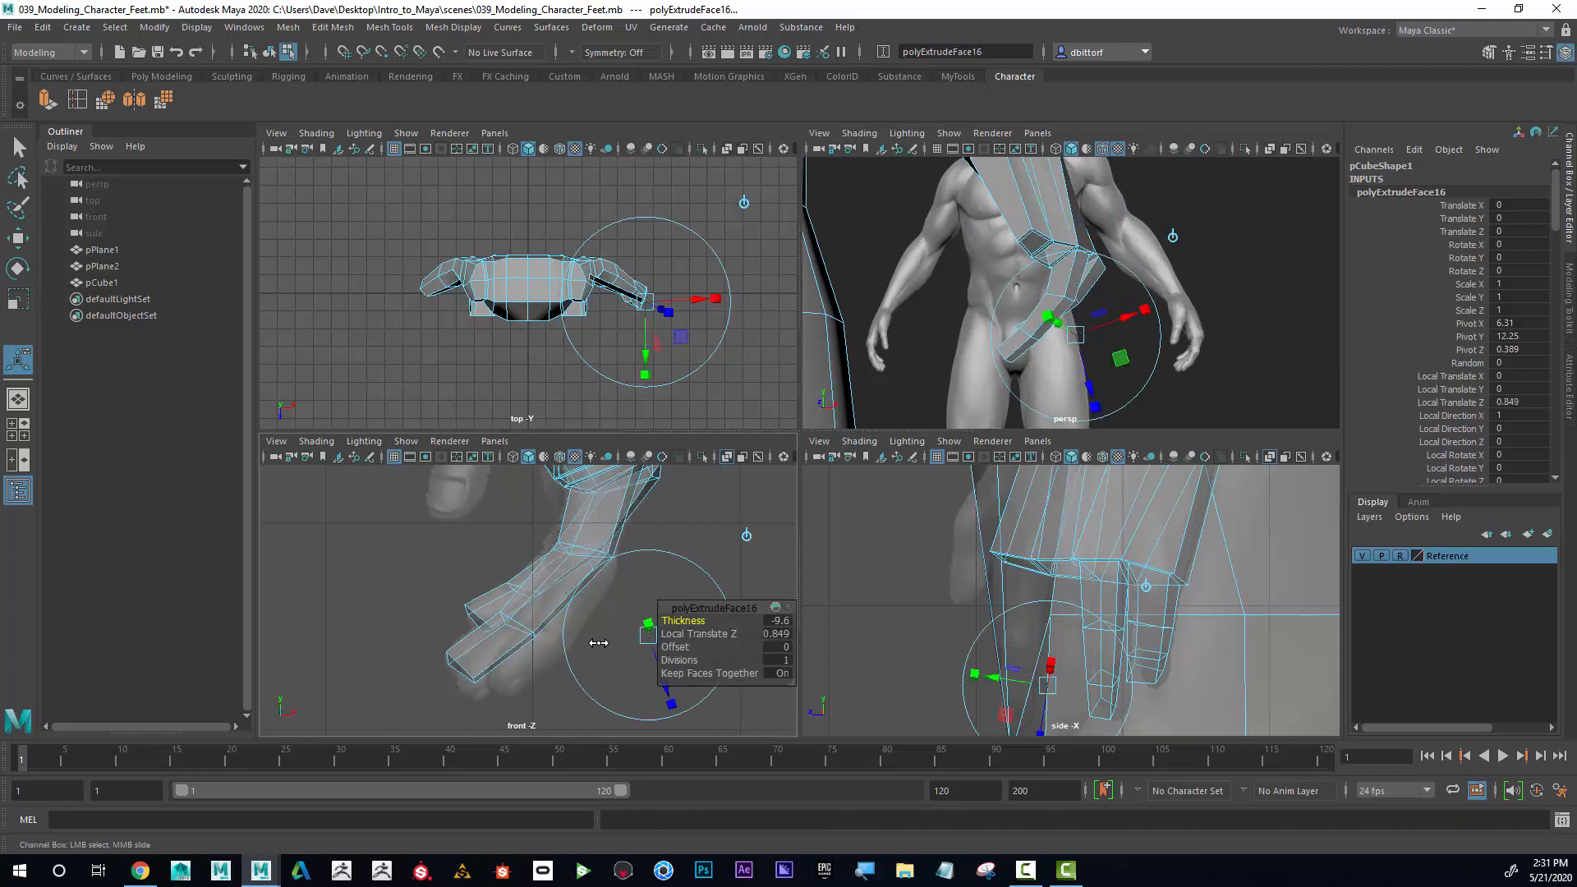
key(ctrl+z)
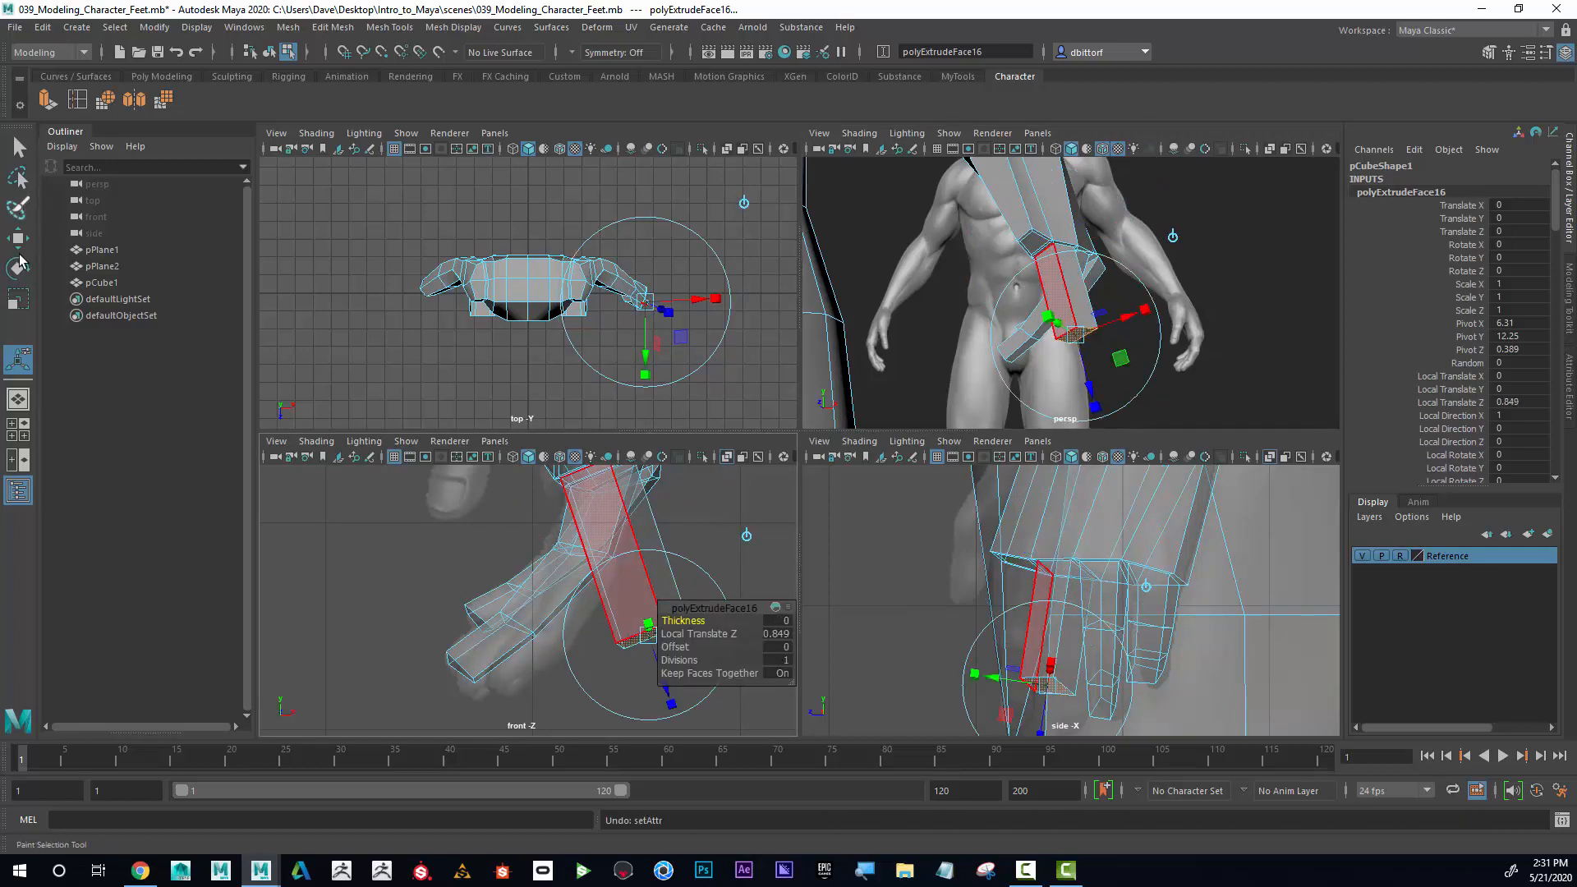
click(17, 239)
drag(649, 636, 489, 678)
Rotate the middle finger's end face square to the finger, scale it down, and place it at the reference fingertip.
alt+right_drag(590, 646, 809, 624)
click(18, 268)
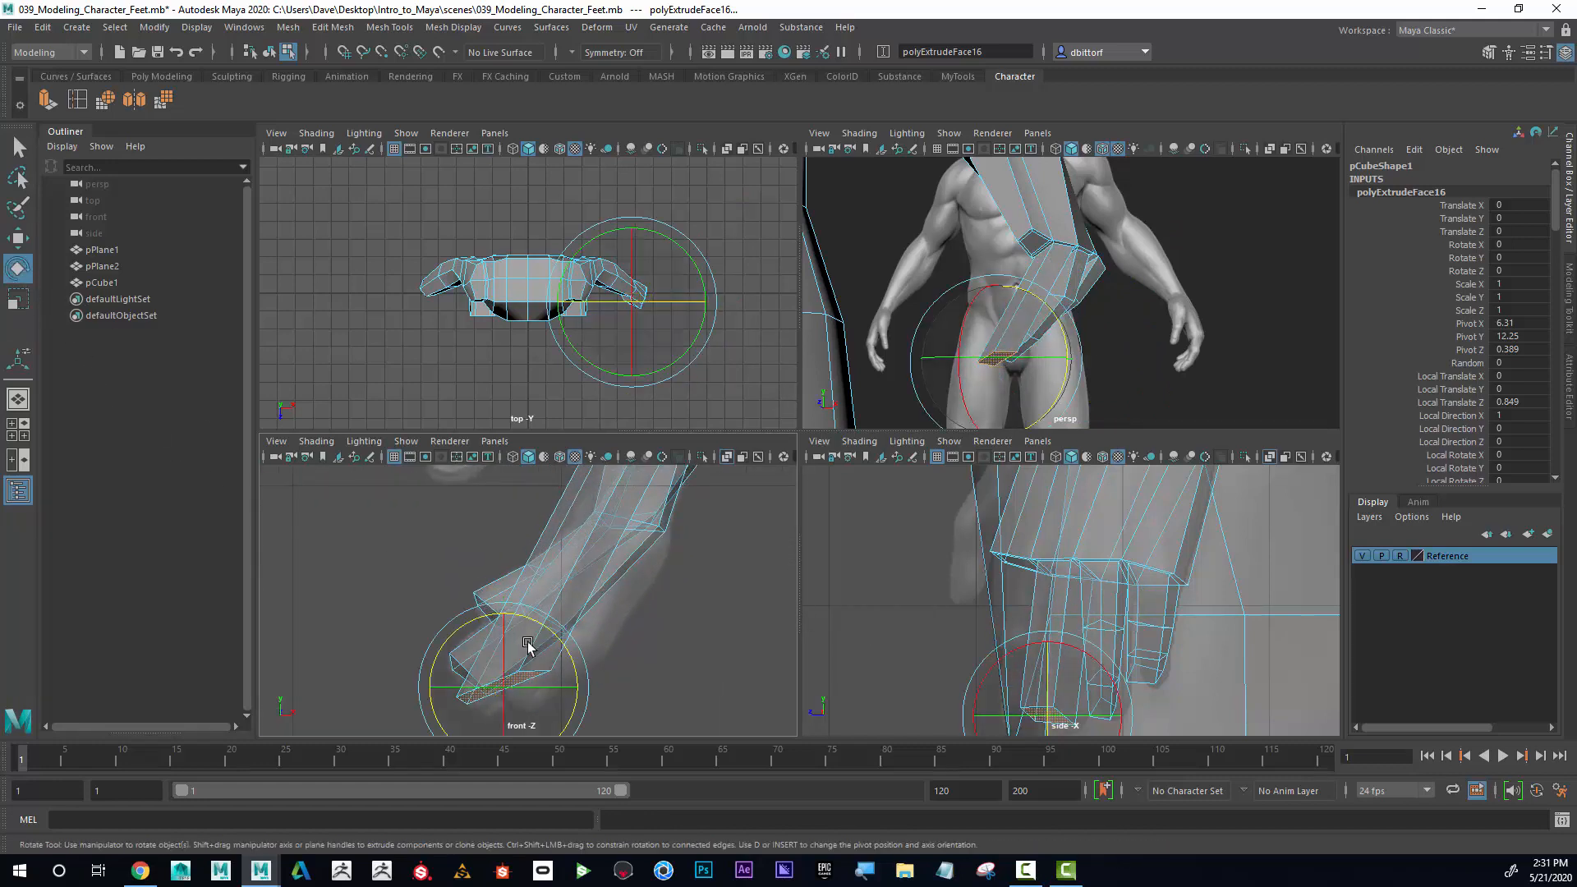
drag(571, 628, 469, 682)
click(18, 300)
double_click(18, 238)
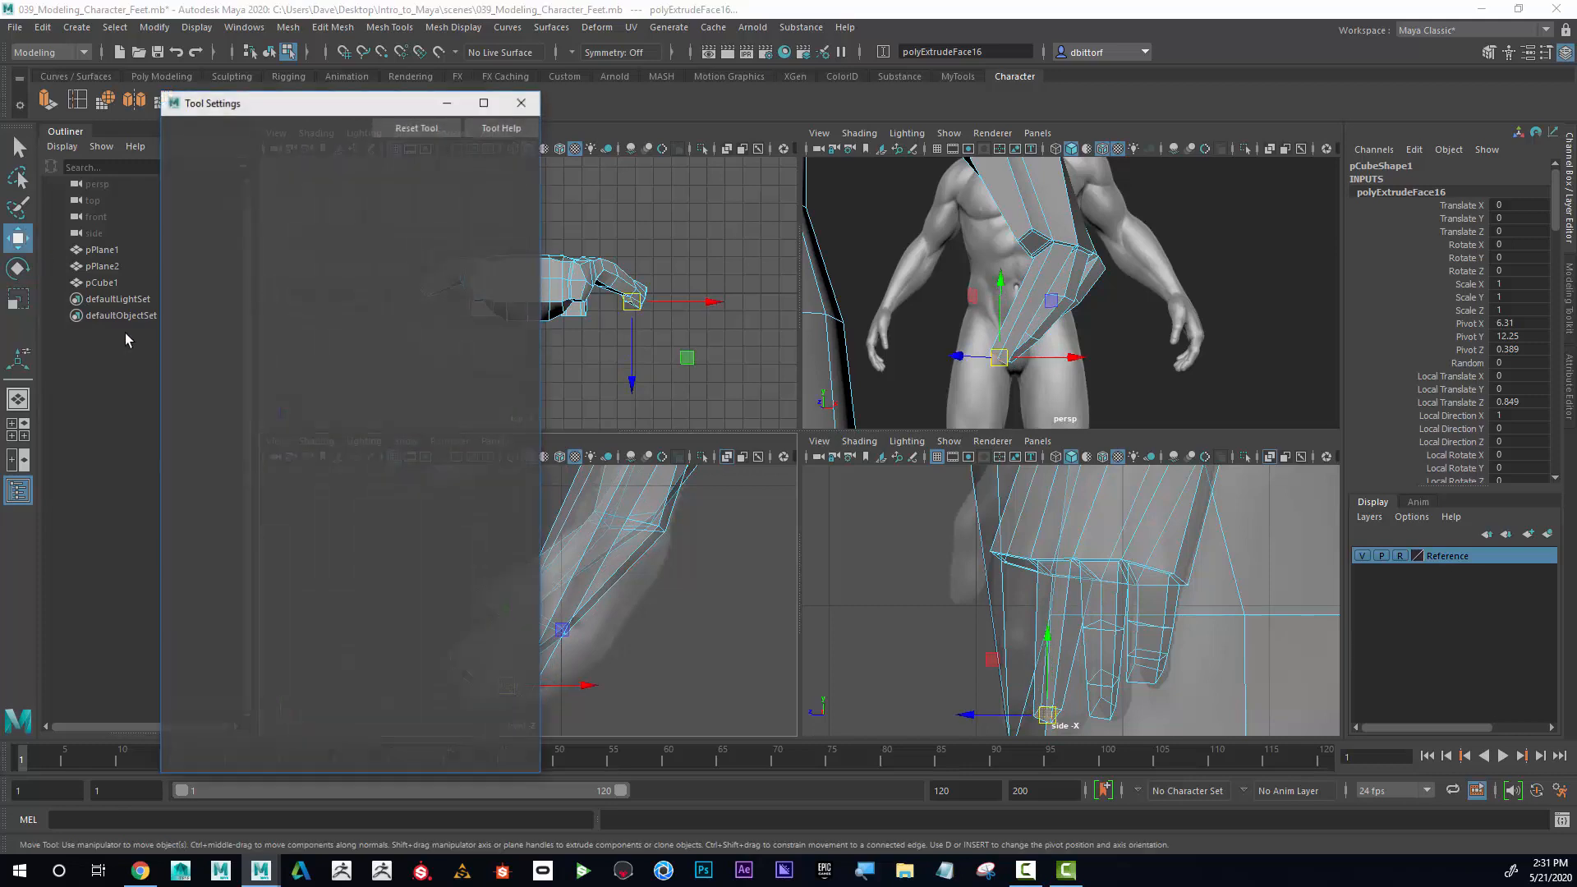
click(533, 100)
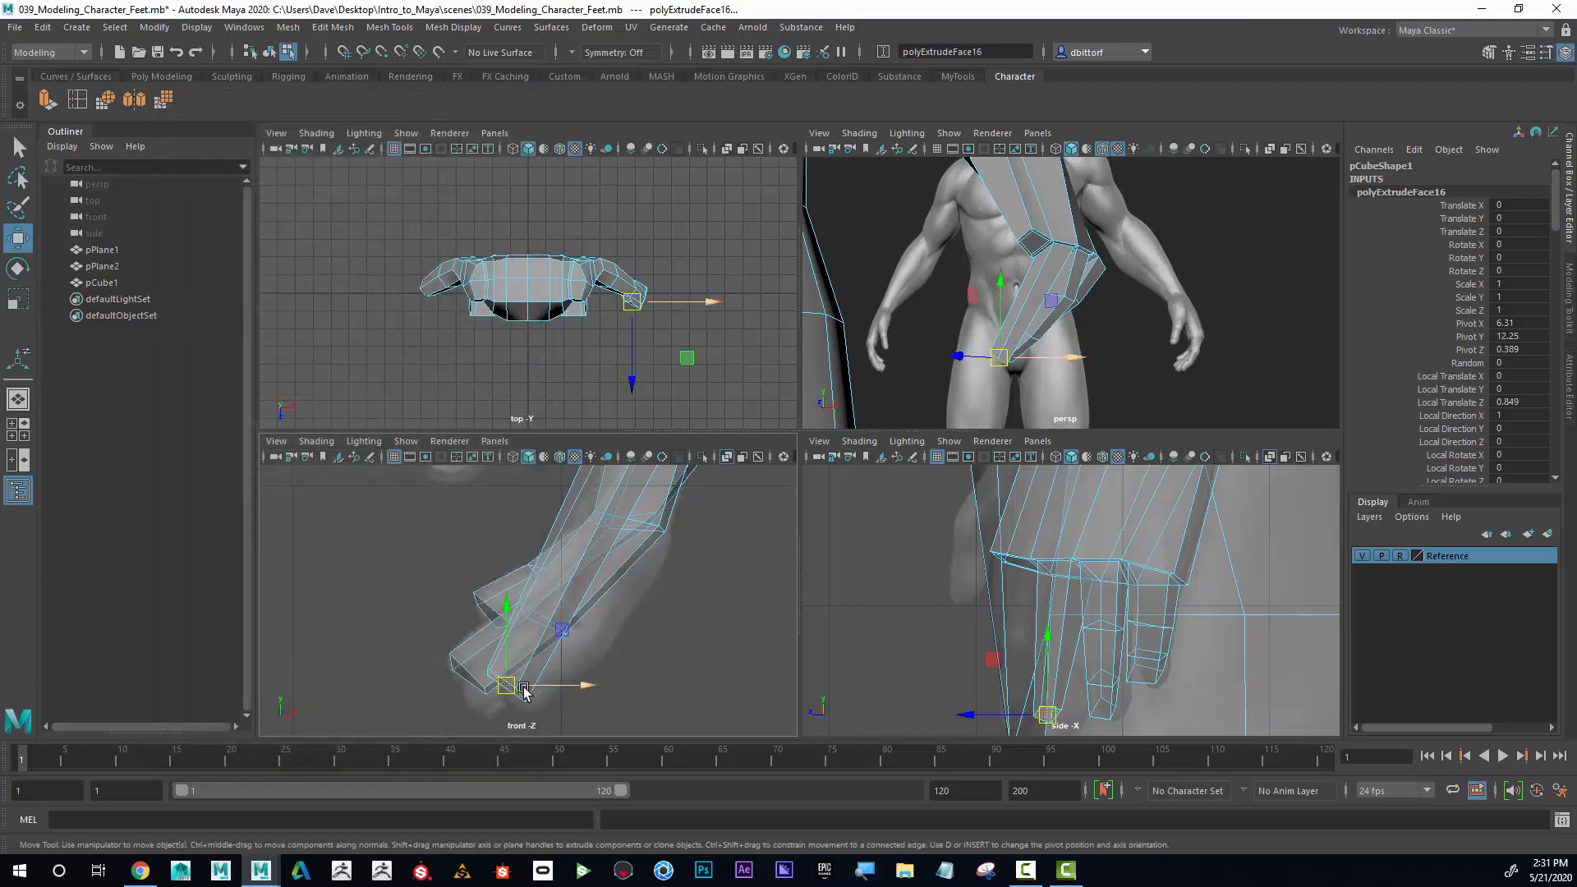
drag(524, 693, 481, 696)
Insert an edge loop around the middle finger near its tip and move it outward to bend the finger.
click(77, 101)
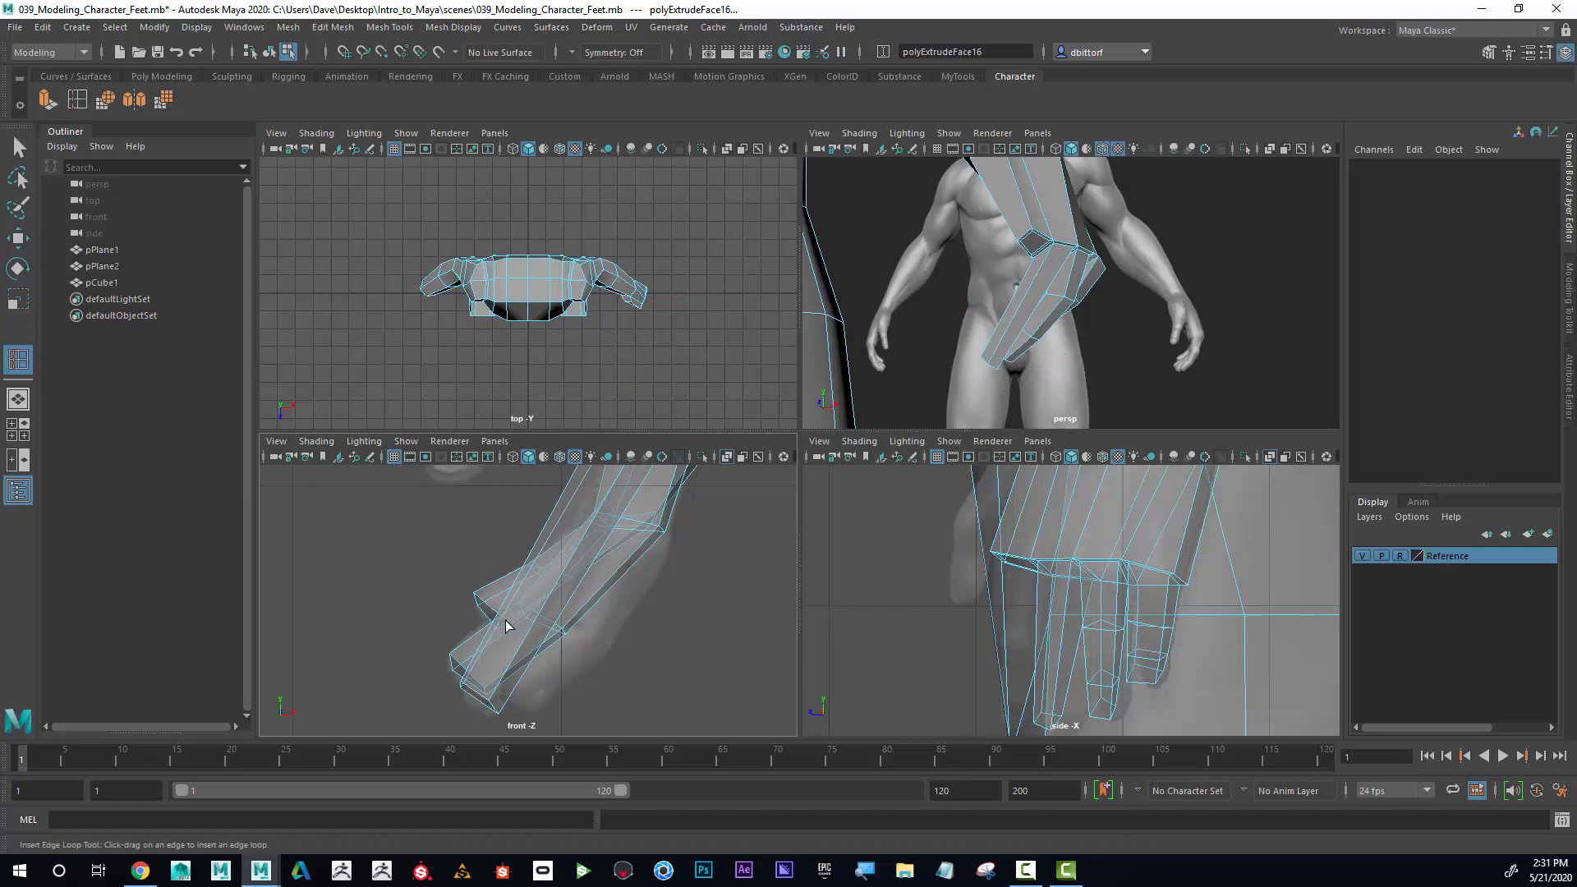
click(501, 608)
click(16, 240)
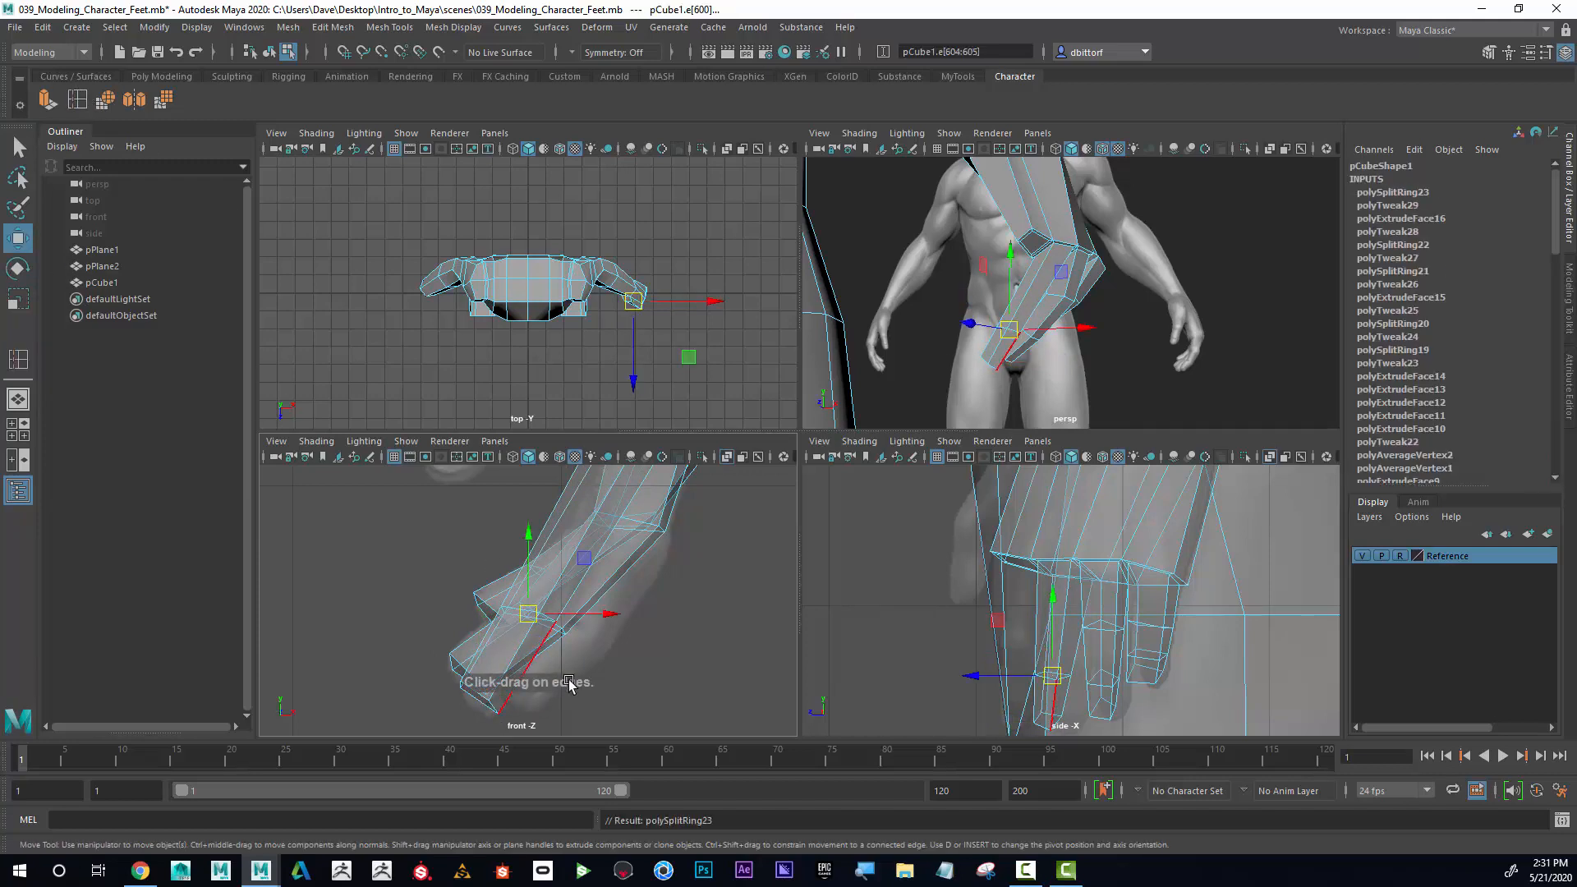
drag(523, 612, 564, 615)
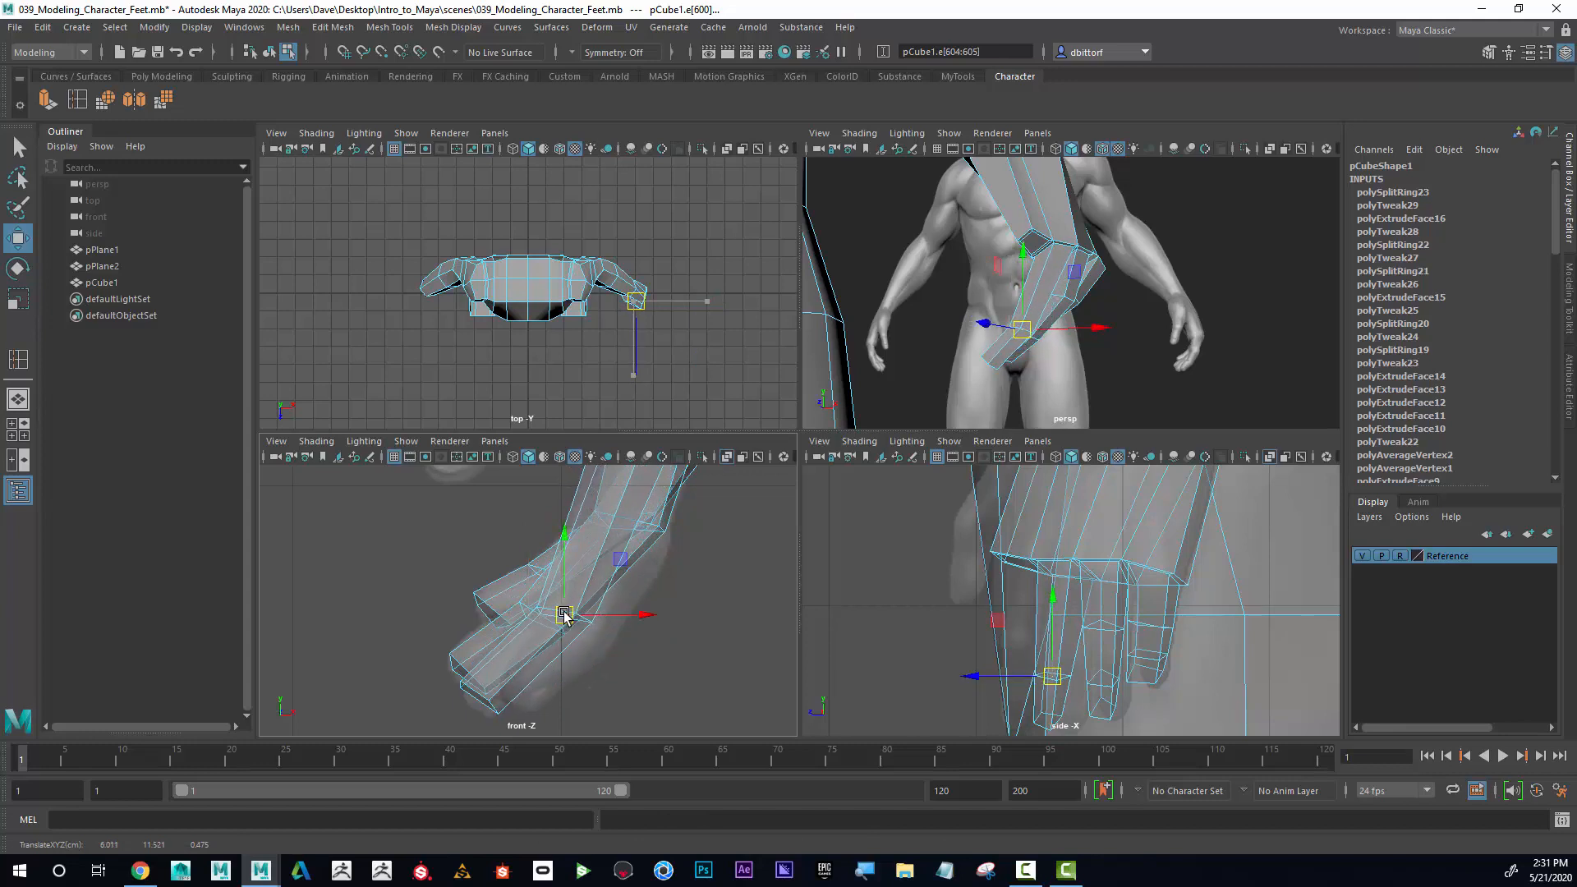
Insert a second edge loop around the upper middle finger, rotate it across the finger, and move it outward along the reference.
alt+middle_drag(650, 559, 632, 600)
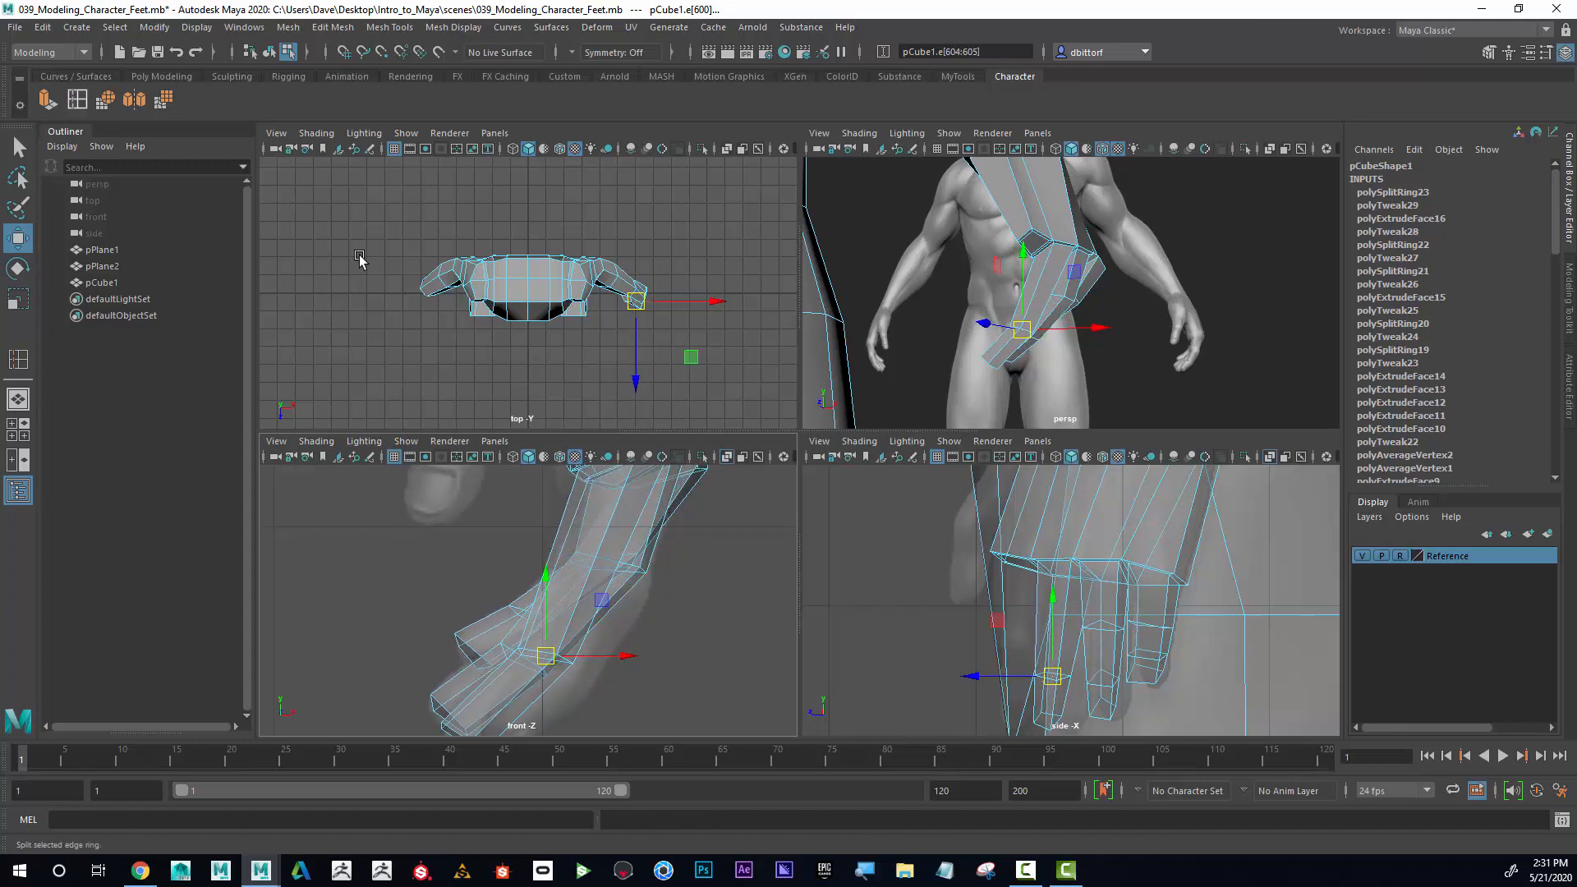
key(y)
drag(503, 515, 499, 511)
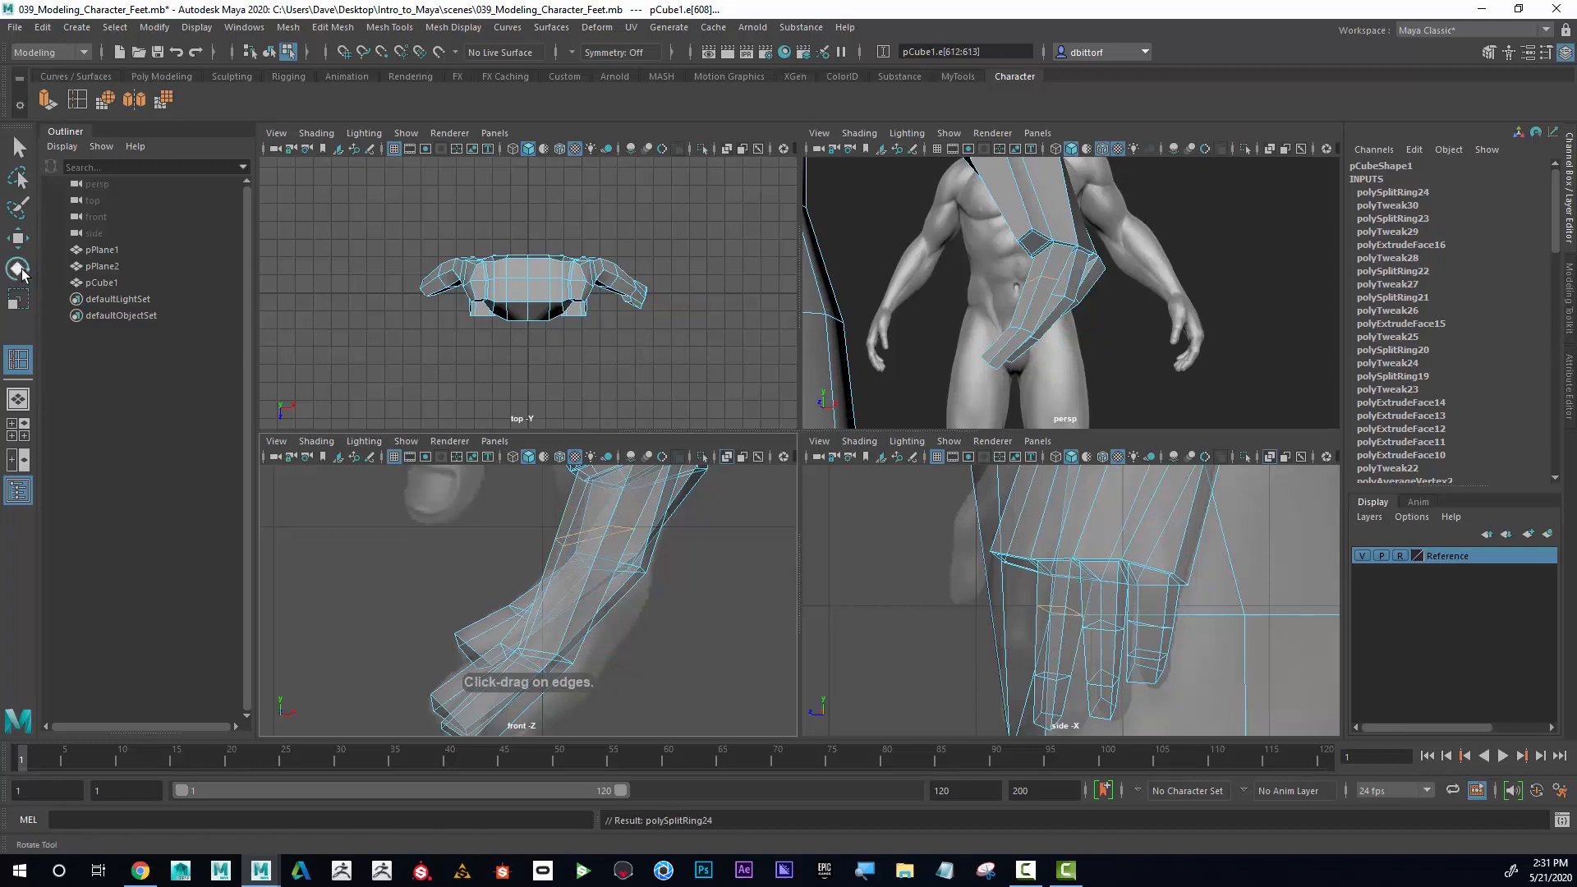
click(23, 275)
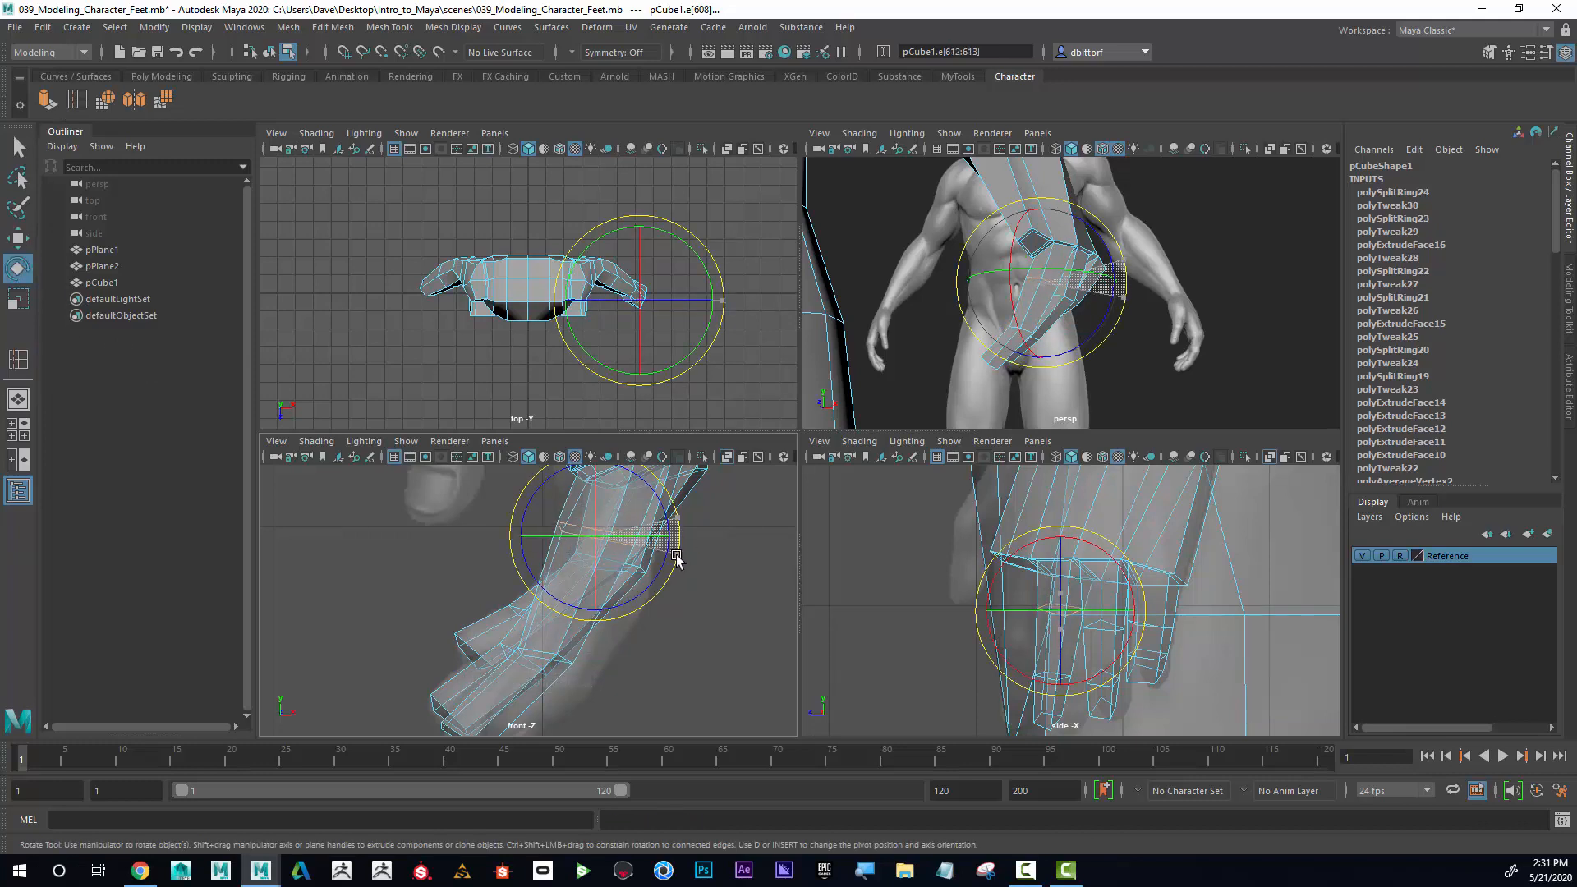
key(w)
drag(606, 542, 623, 558)
Extrude the index finger's base face and move its end toward the reference index fingertip.
alt+right_drag(779, 620, 745, 609)
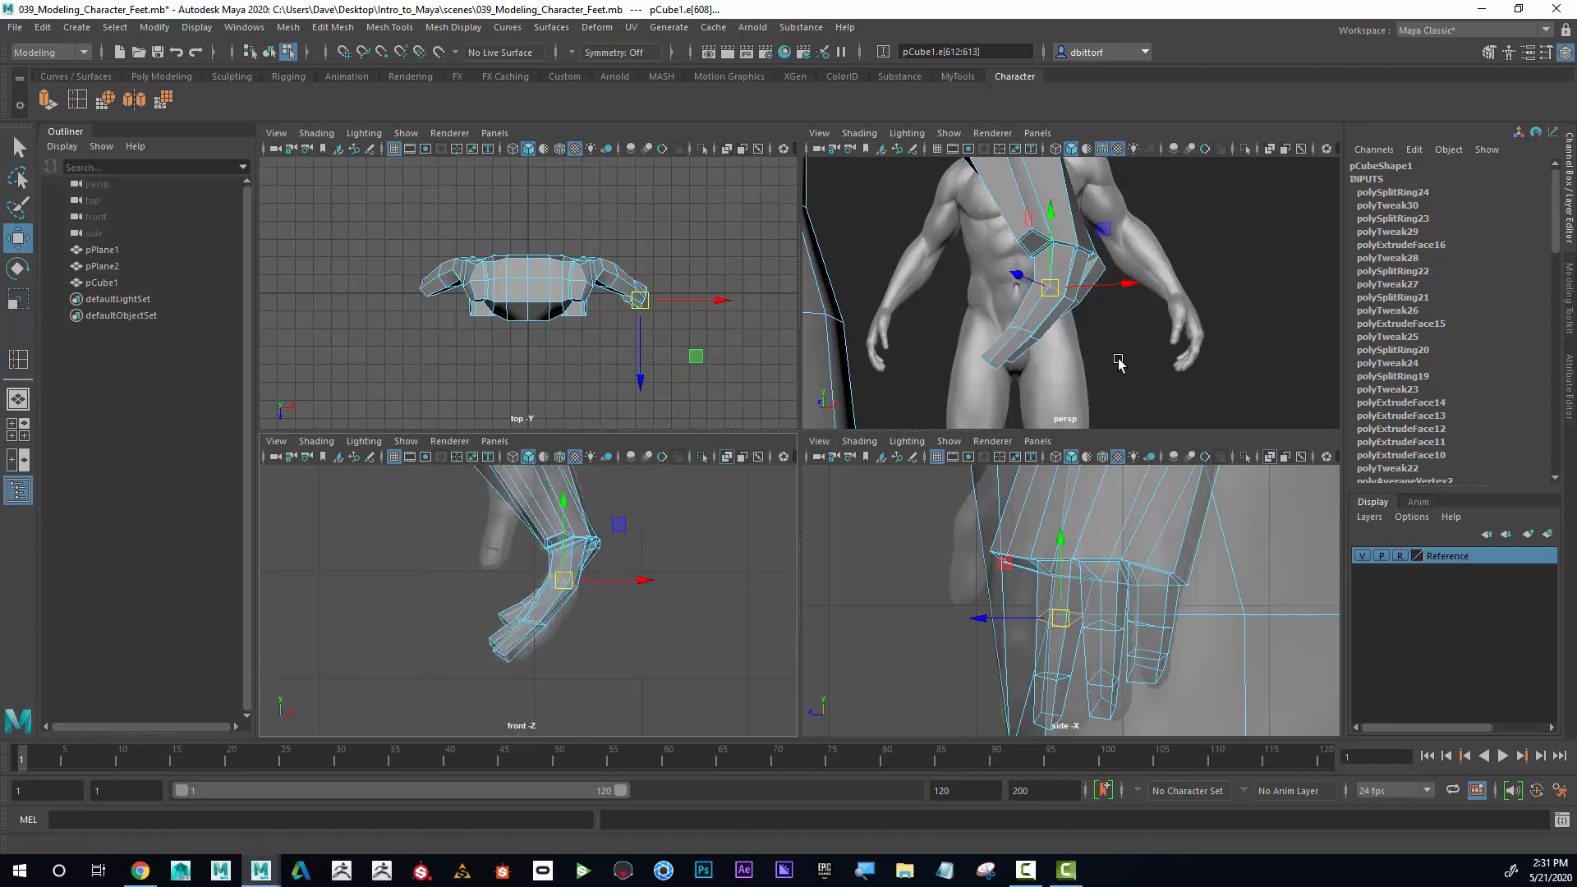
alt+drag(1149, 329, 1015, 218)
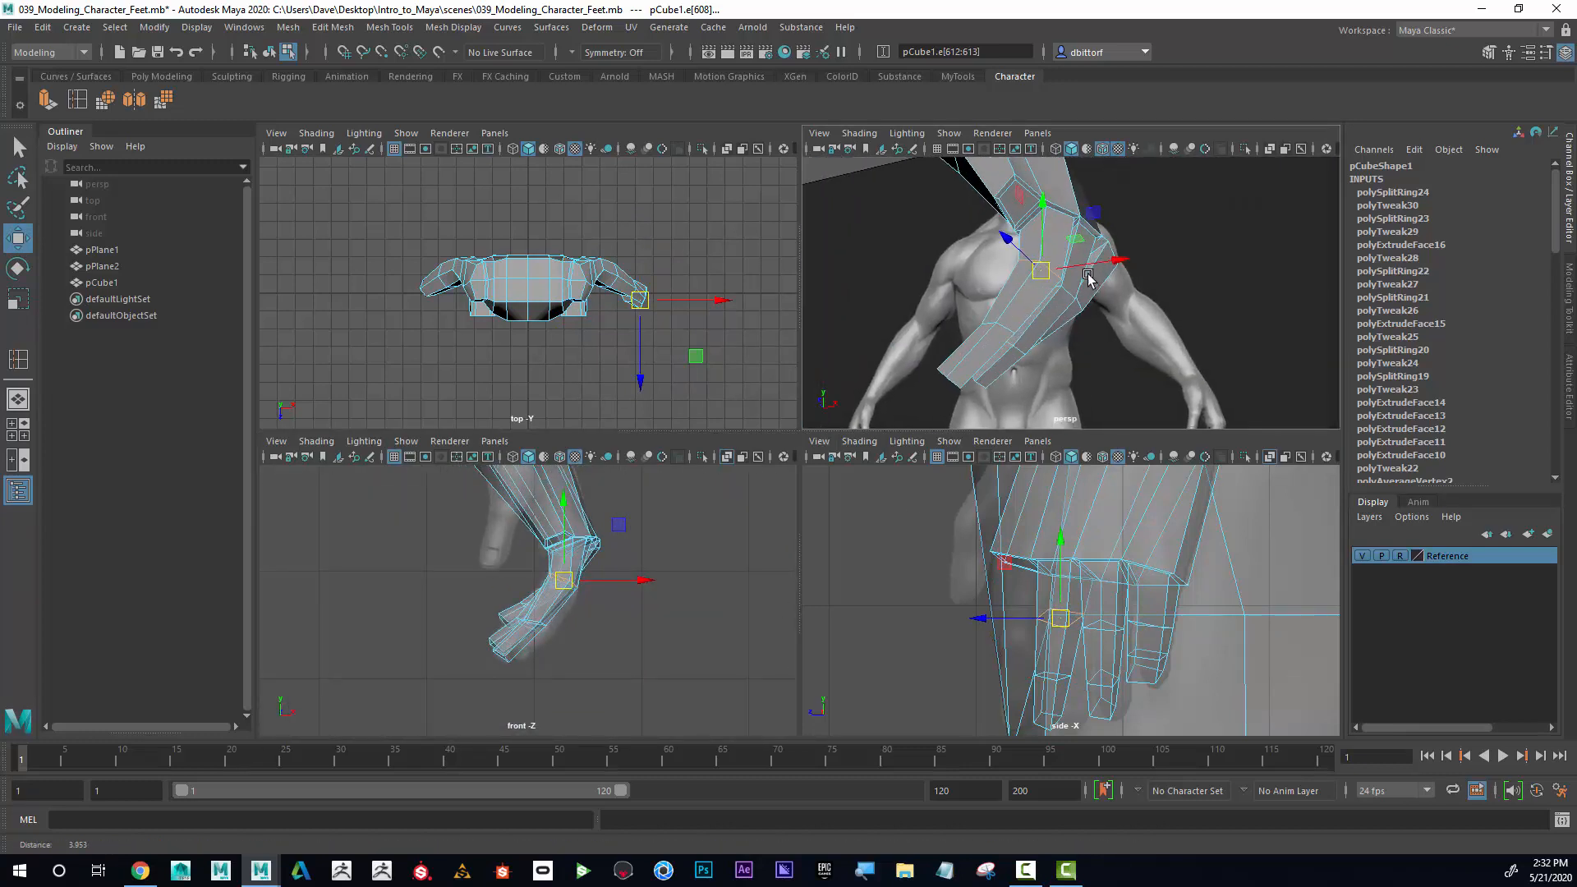
key(F11)
click(1019, 203)
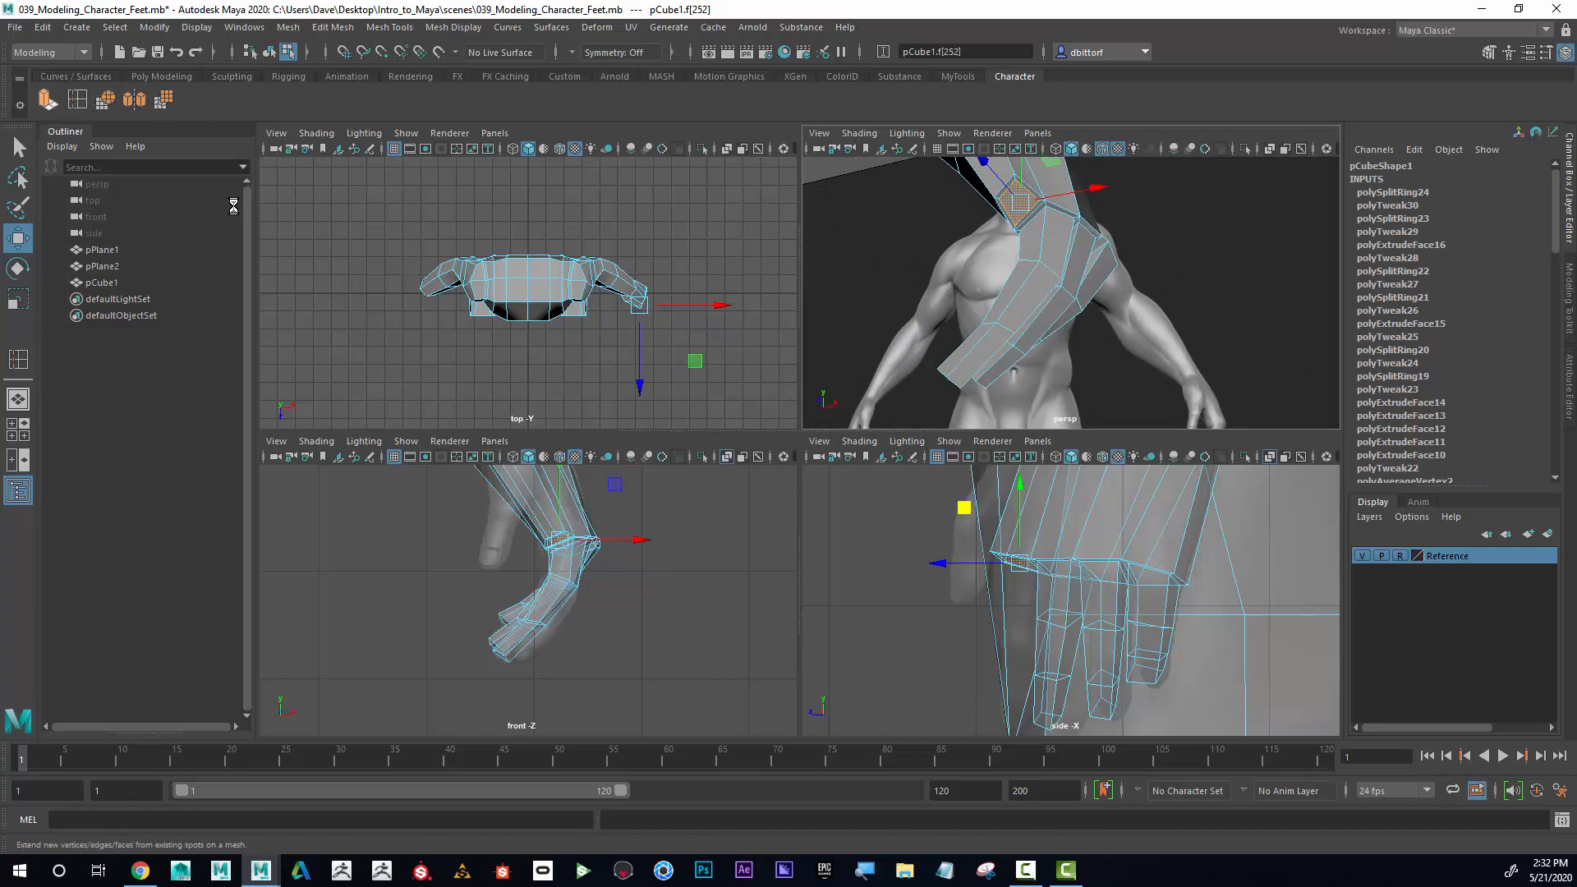
alt+drag(1098, 269, 1152, 403)
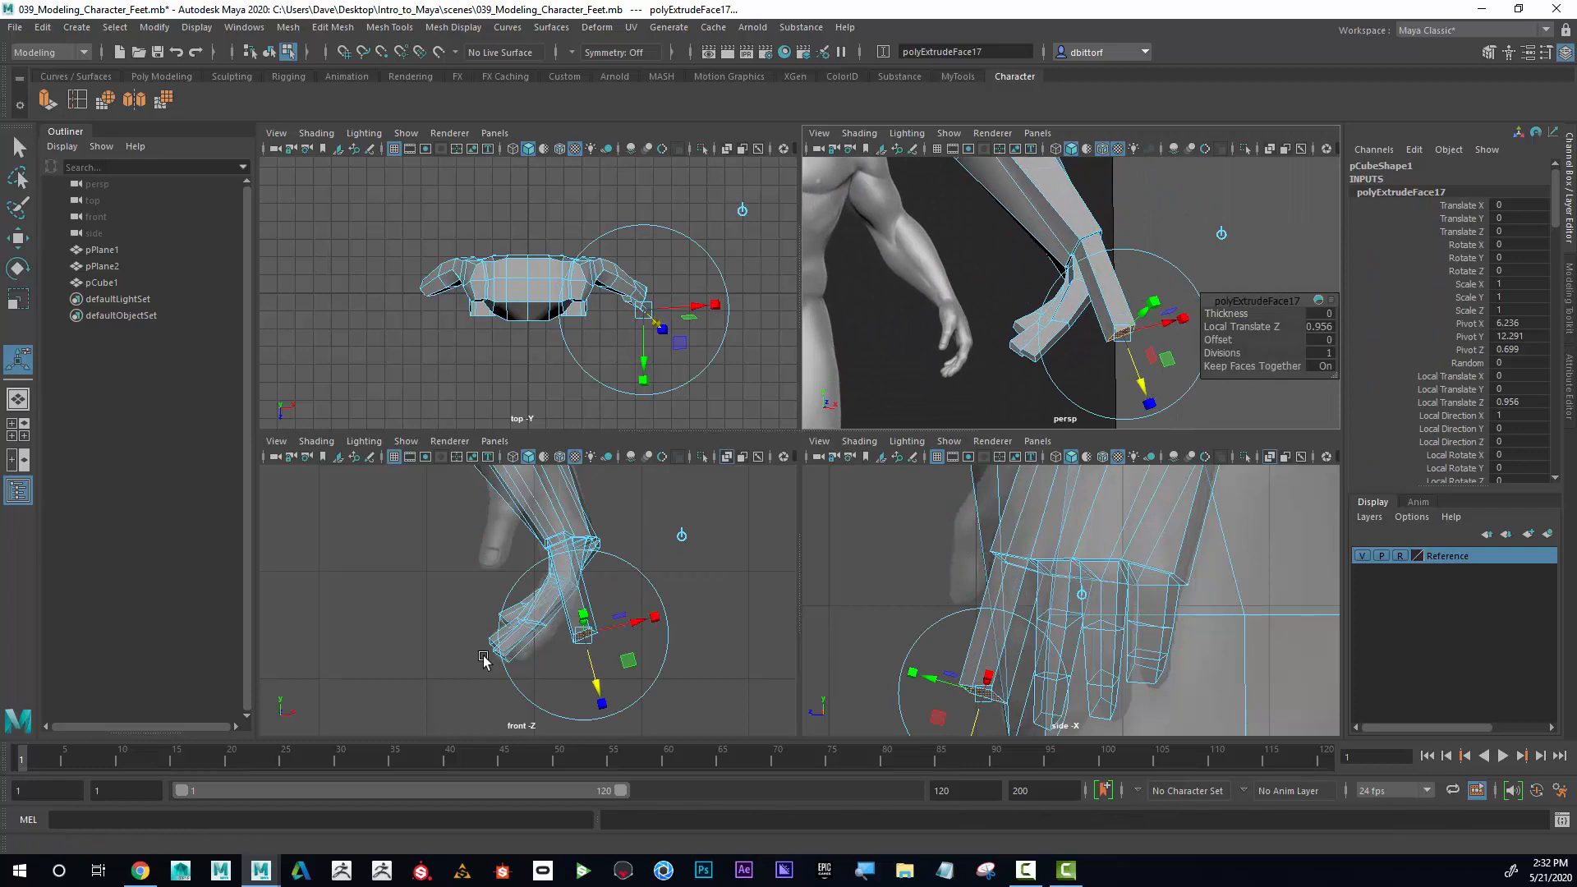
alt+right_drag(484, 657, 620, 638)
alt+middle_drag(585, 614, 516, 539)
drag(548, 582, 439, 607)
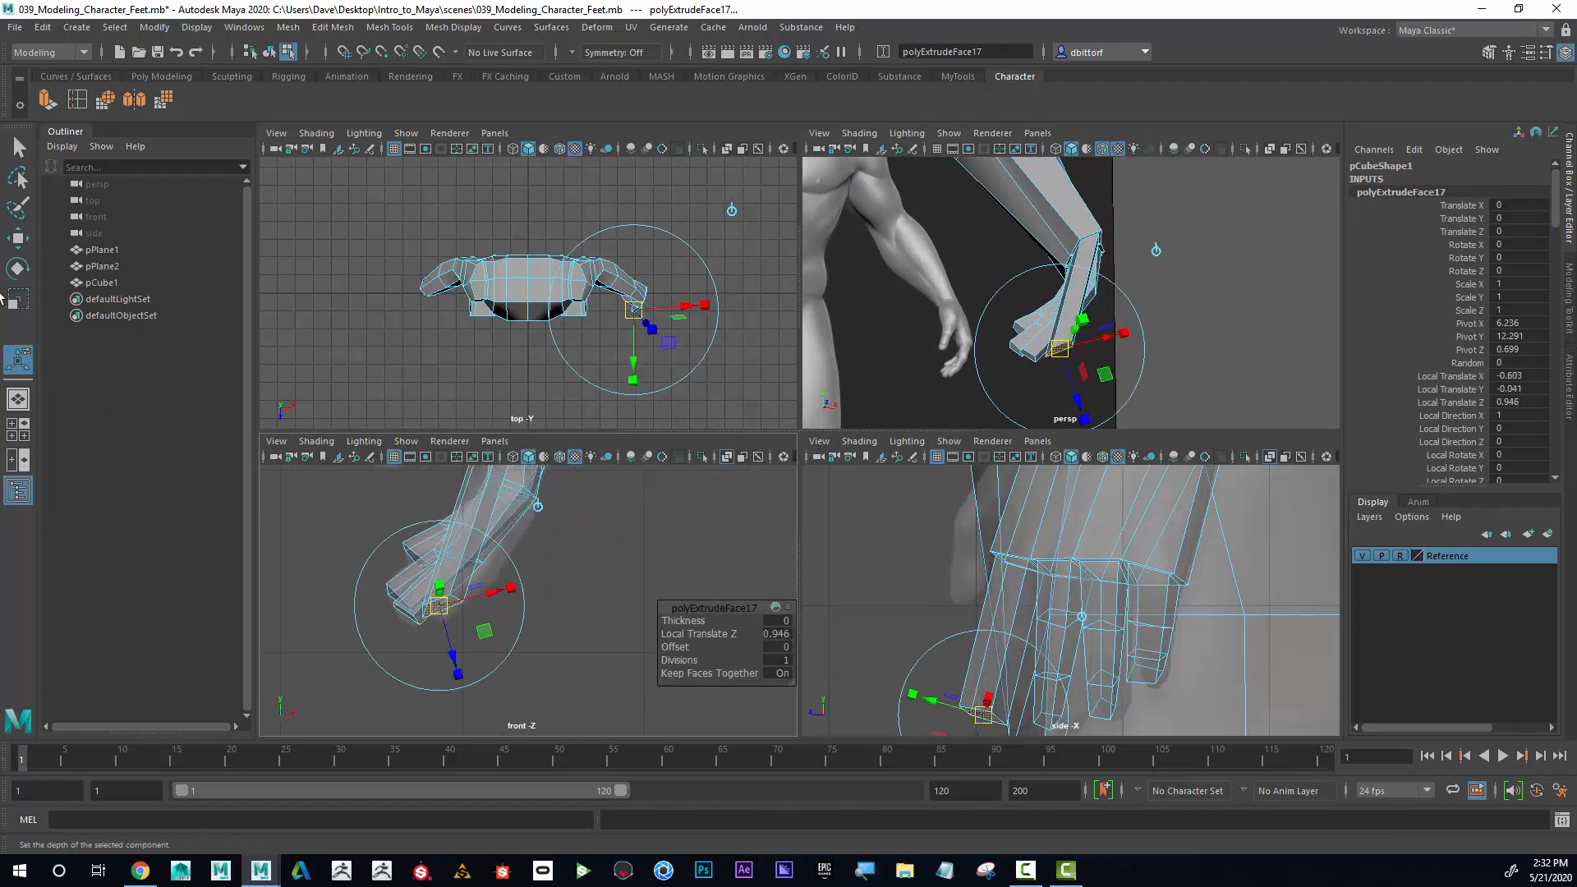
Rotate the index finger's end face, scale it down, and lower it slightly to the reference fingertip.
click(495, 544)
drag(494, 544, 508, 600)
click(20, 299)
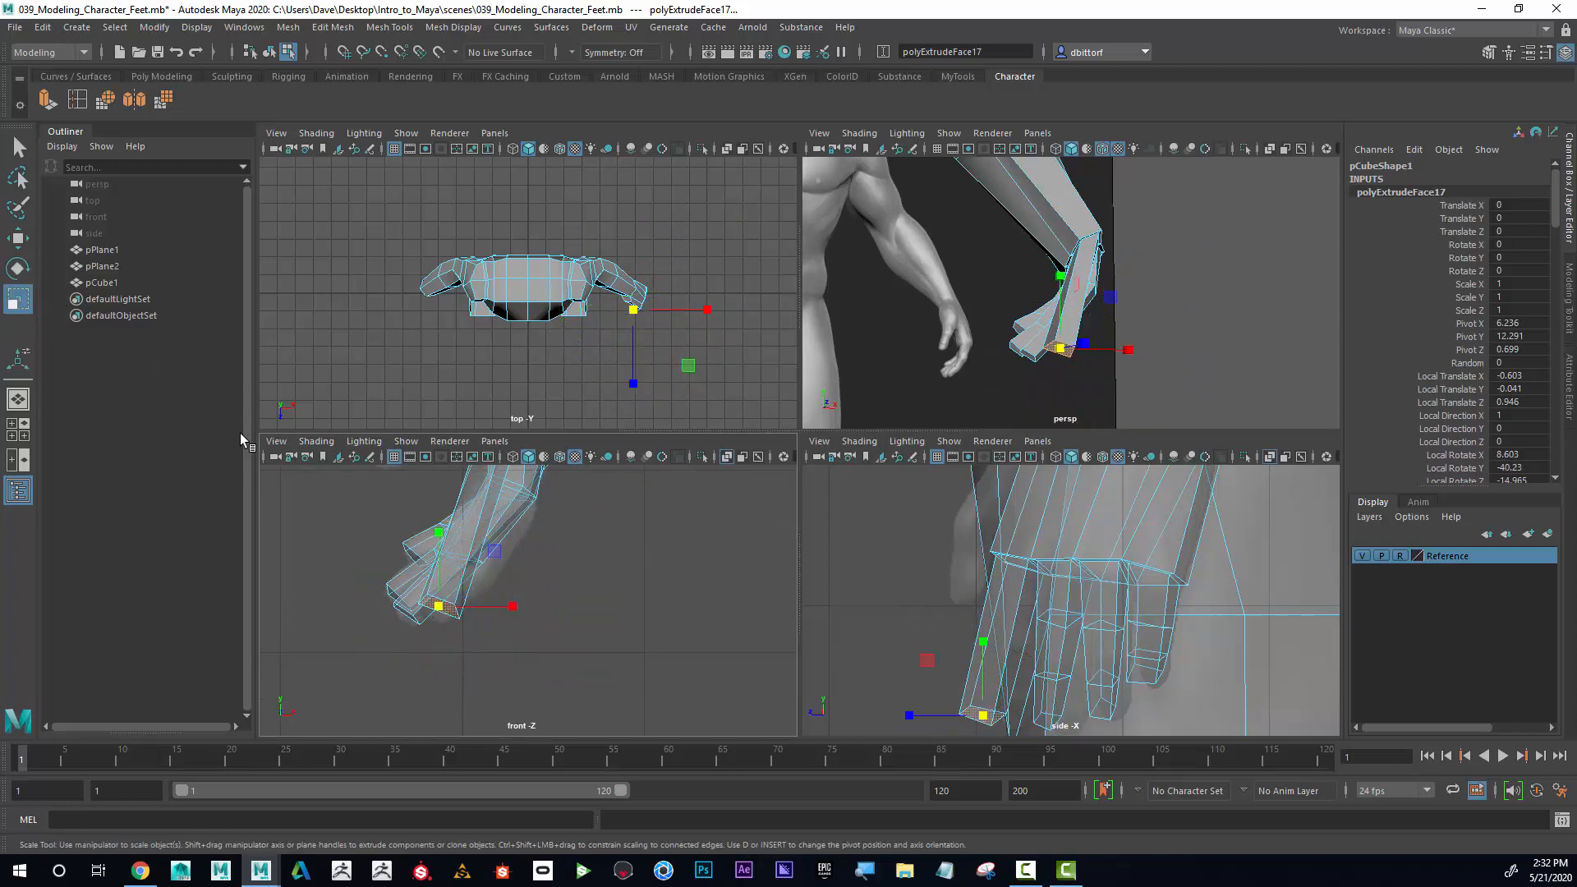
click(454, 607)
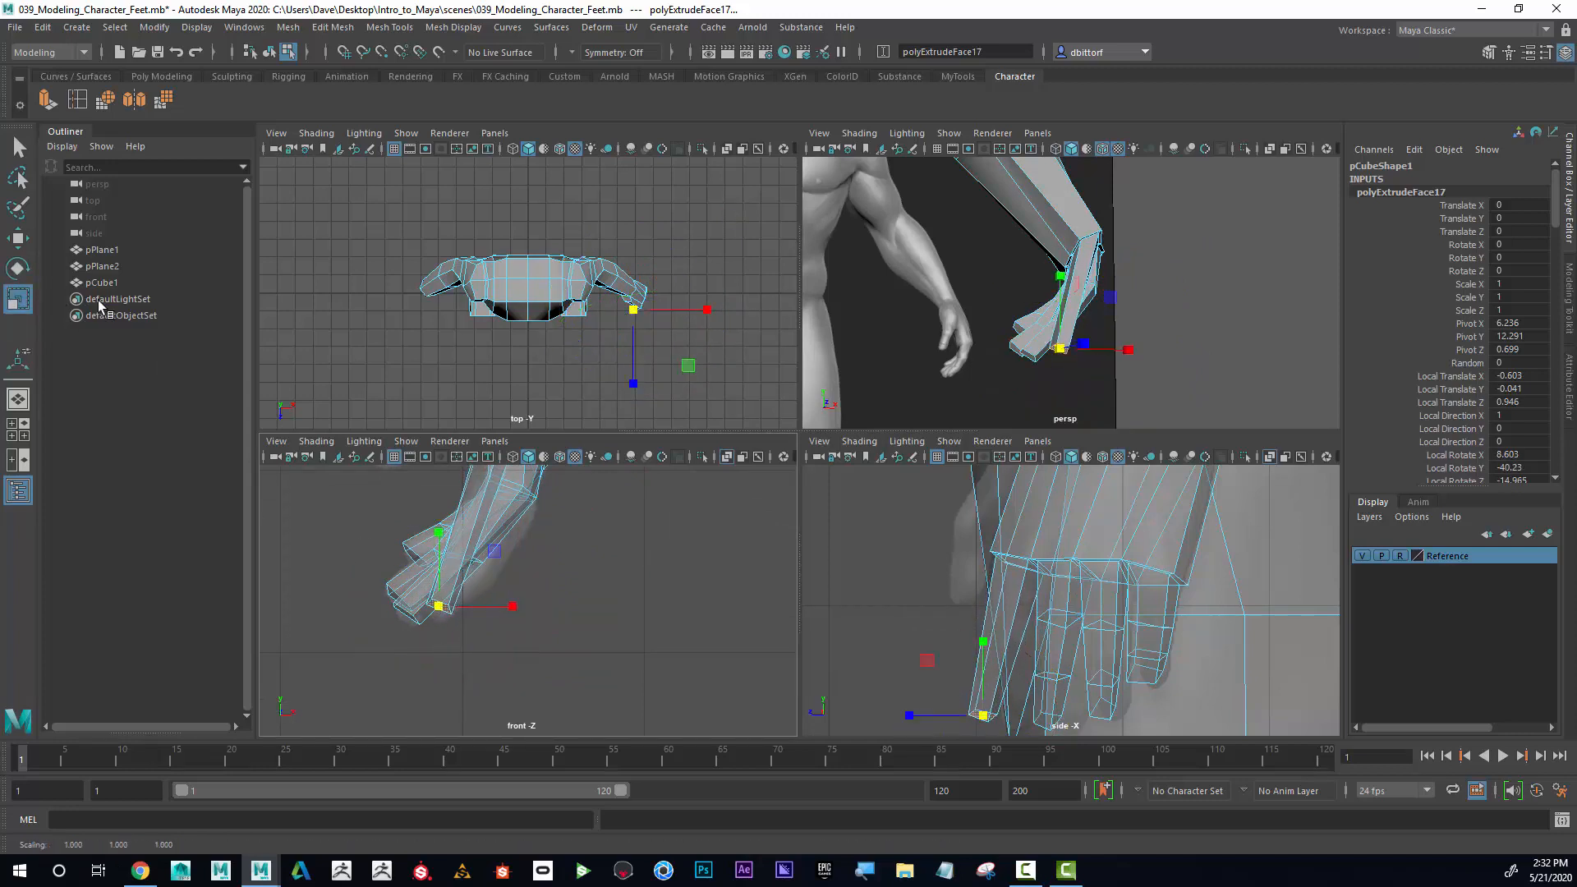
key(w)
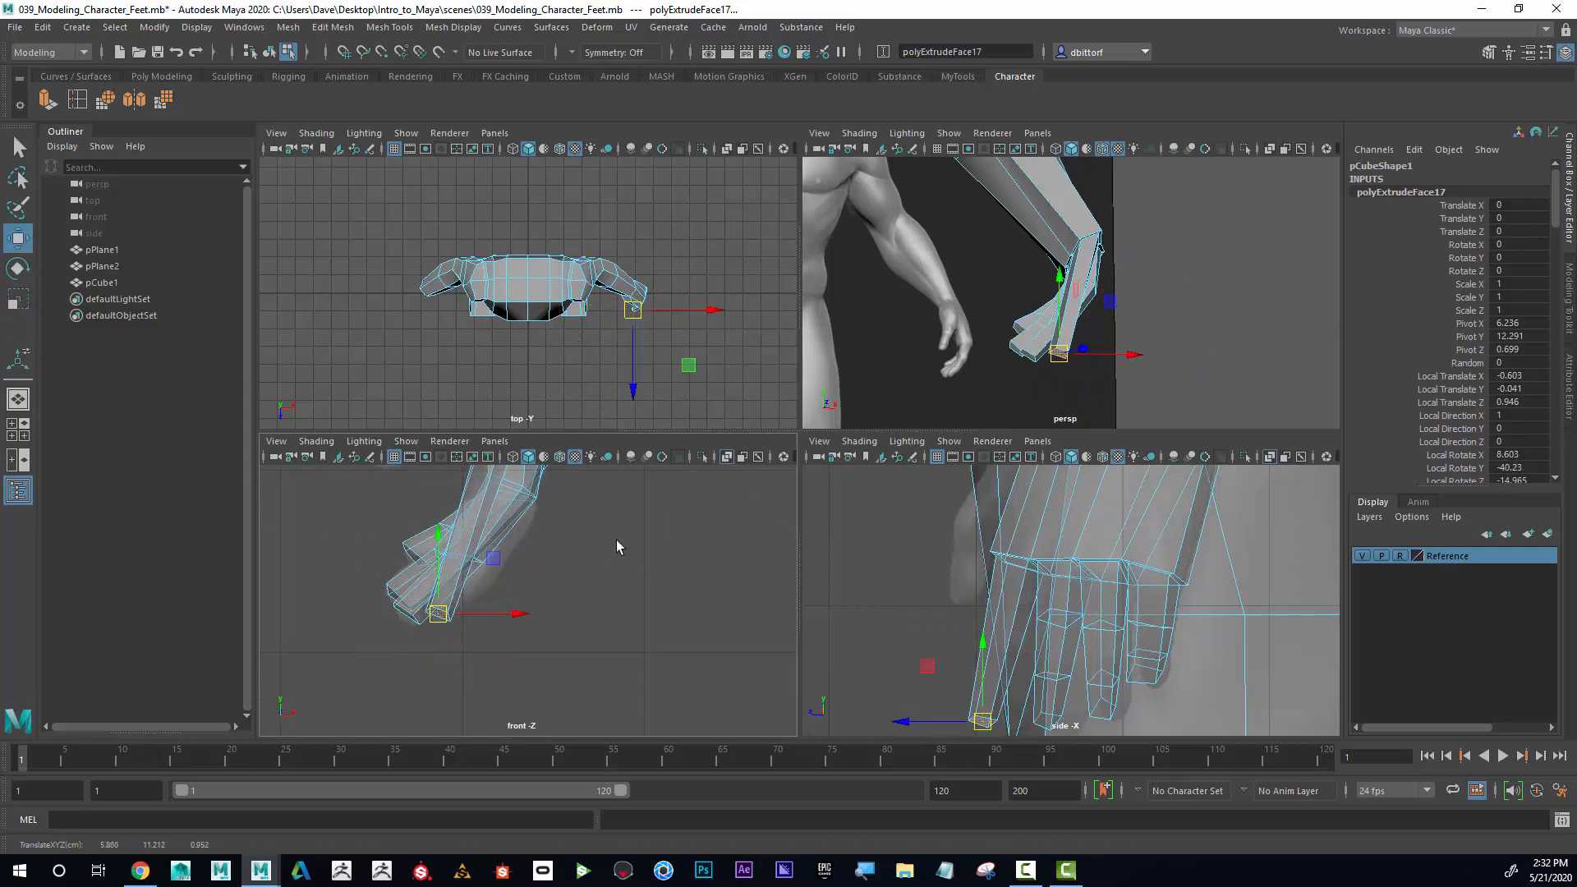
Insert an edge loop around the index finger near its tip and move it outward to bend the finger.
alt+middle_drag(539, 555, 559, 596)
scroll(559, 595, up, 1)
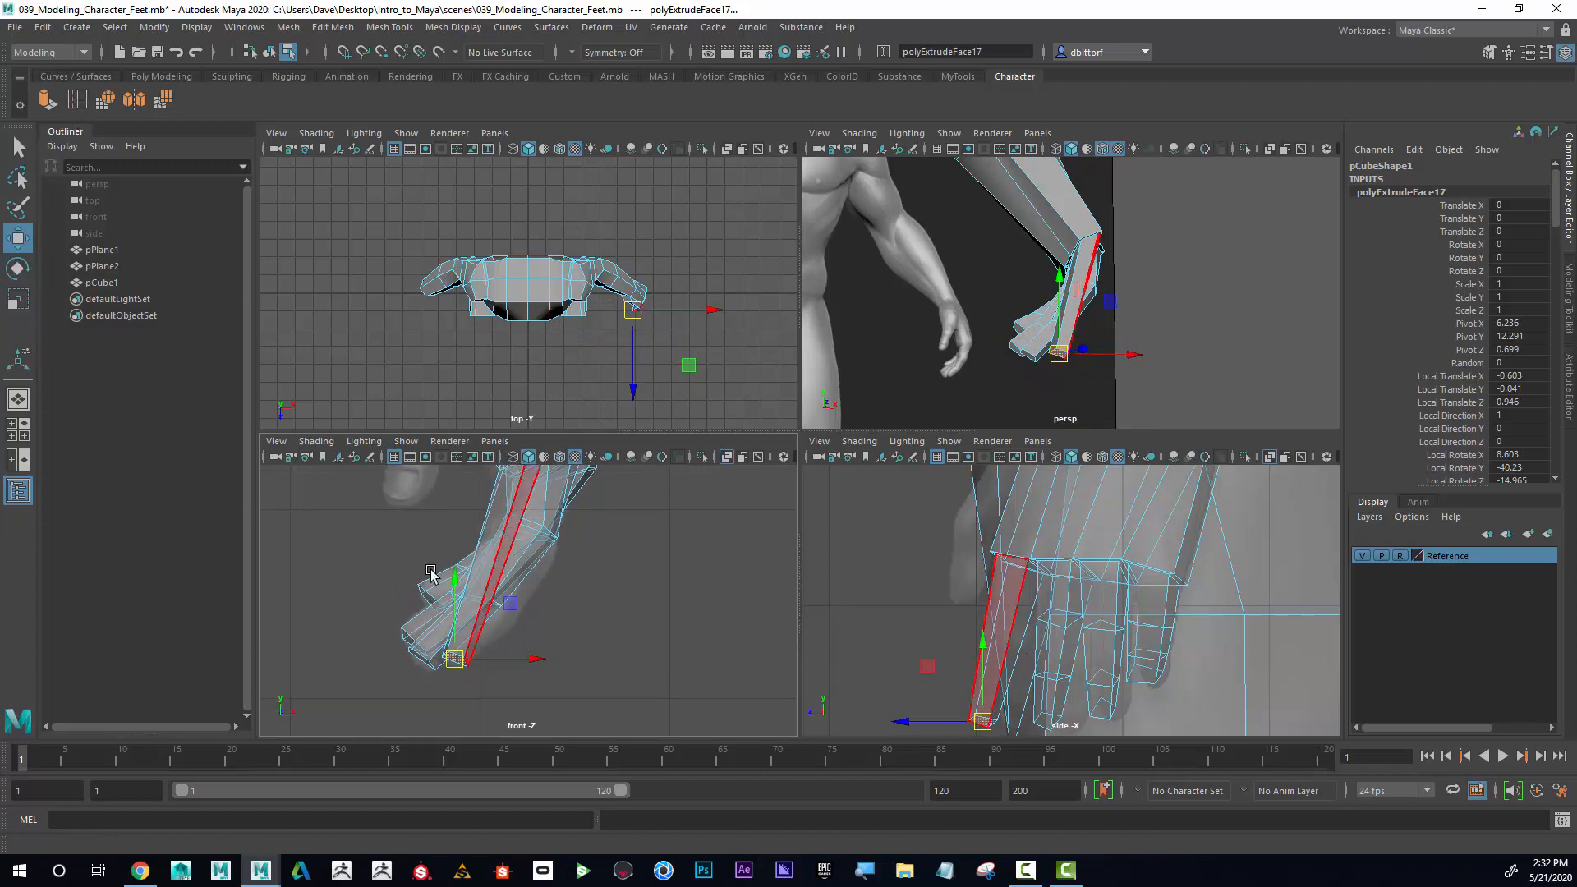
shift+right_drag(431, 573, 485, 610)
click(481, 606)
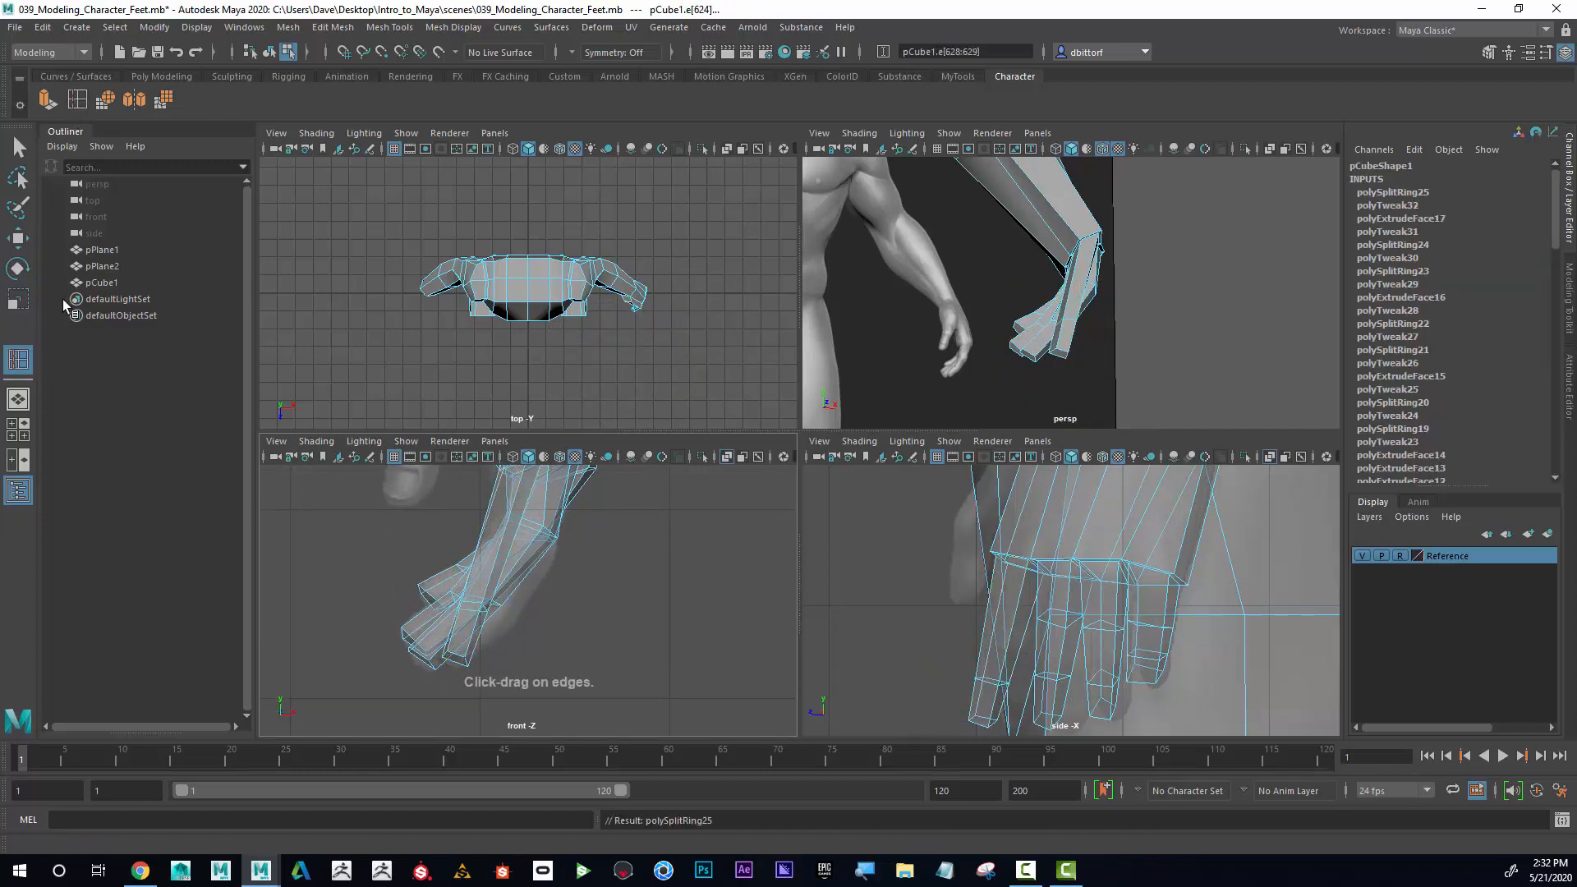
click(20, 239)
drag(475, 607, 500, 622)
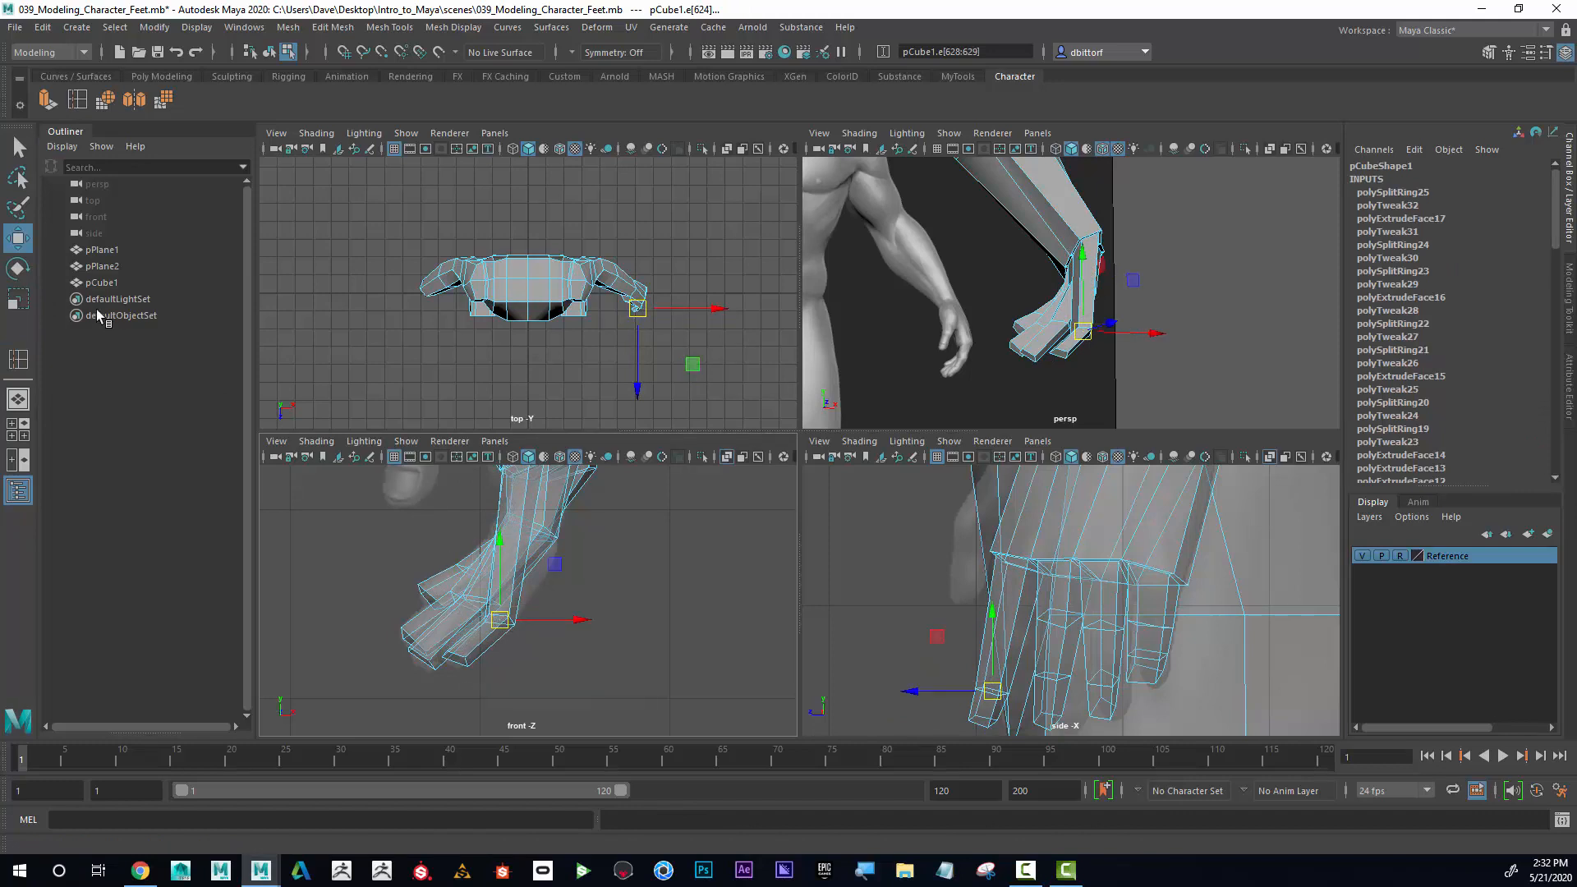
Insert a second edge loop around the upper index finger, rotate it, and move it outward to complete the bend.
click(17, 365)
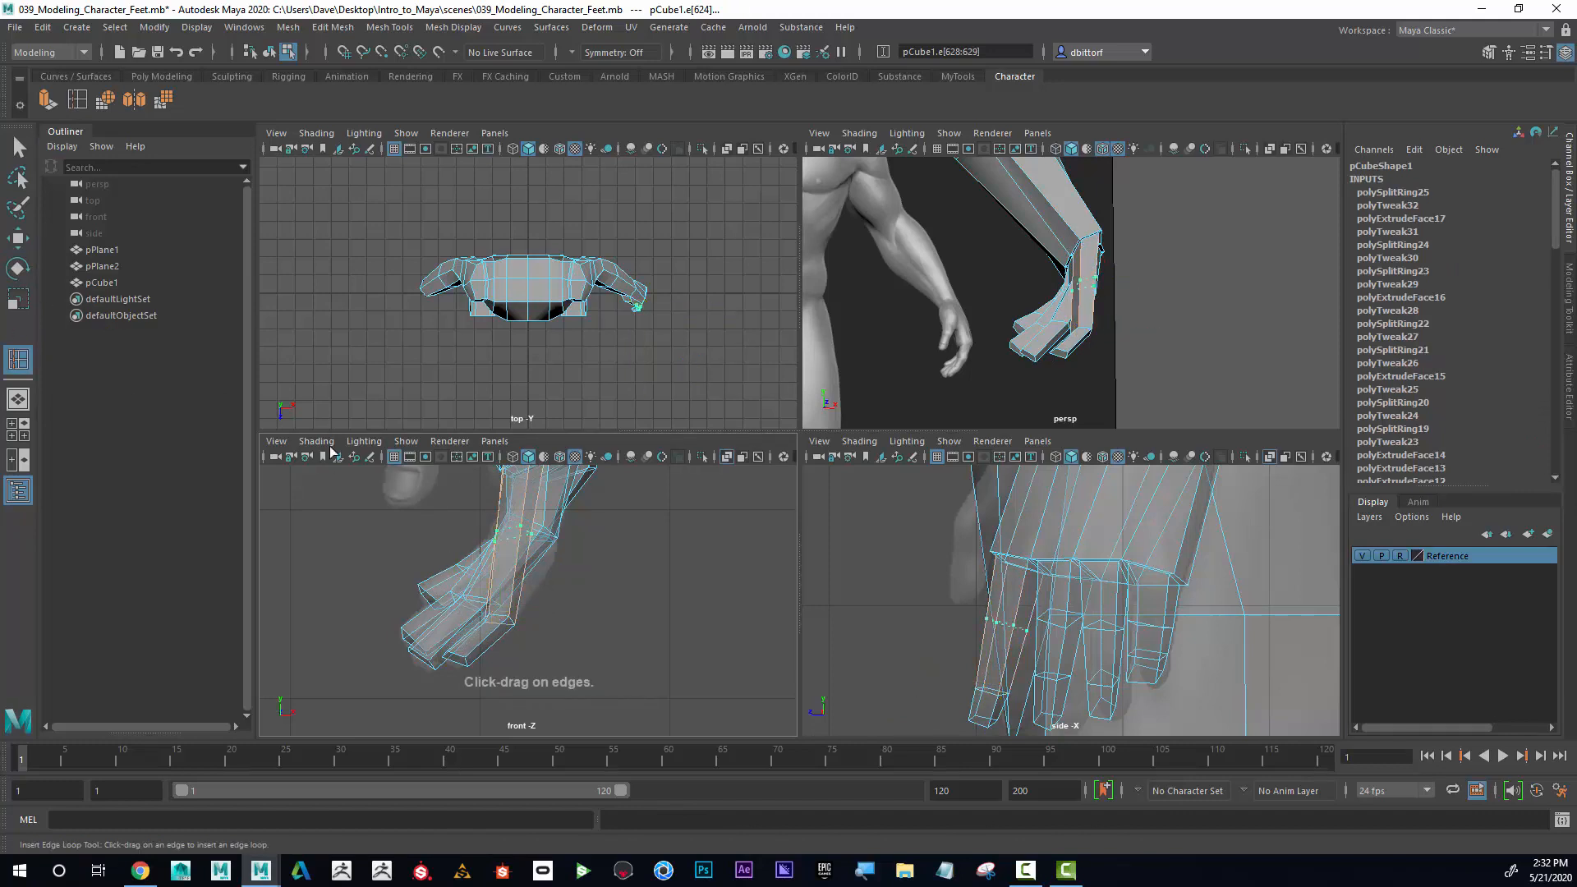
click(18, 270)
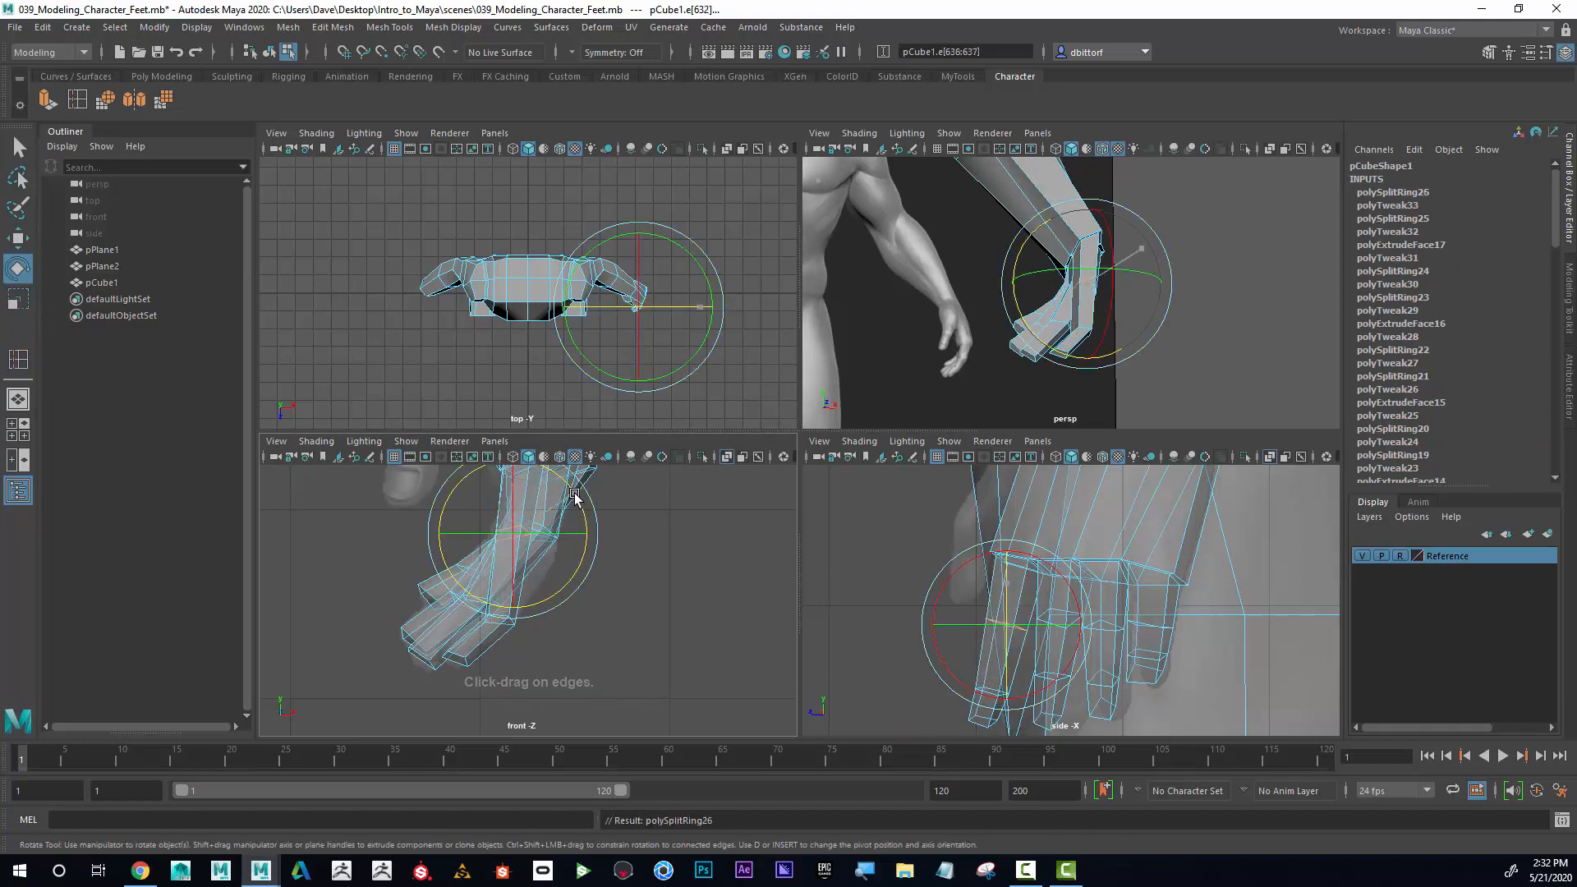
click(19, 240)
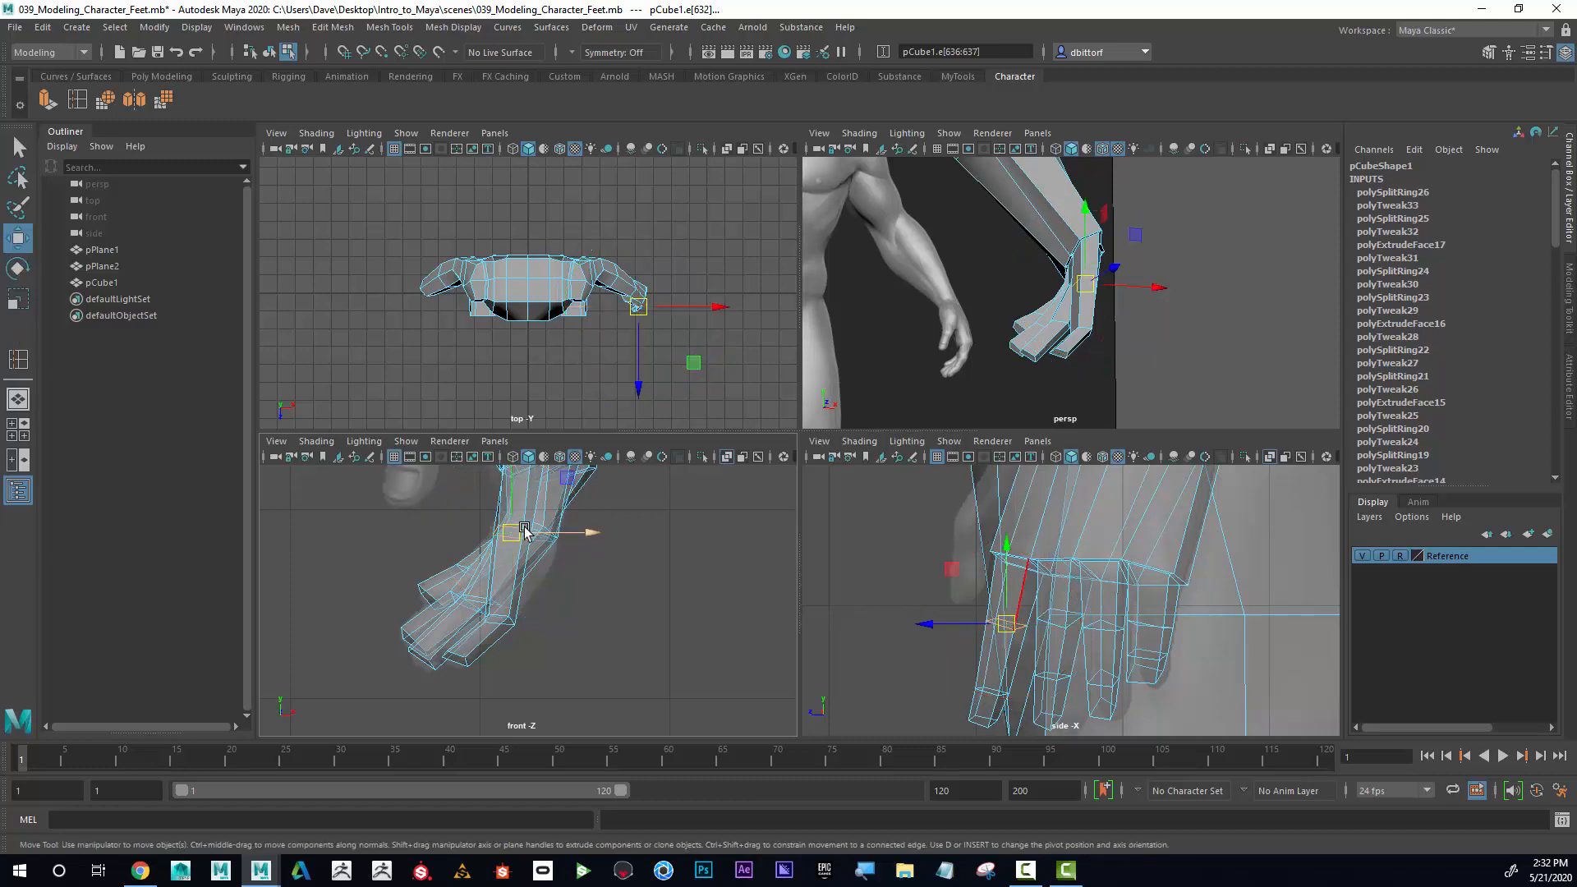
drag(524, 524, 550, 535)
Review the four extruded fingers on the whole figure against the reference images.
alt+middle_drag(691, 524, 692, 588)
alt+right_drag(692, 589, 668, 576)
alt+drag(1151, 341, 1023, 320)
alt+right_drag(1024, 320, 747, 322)
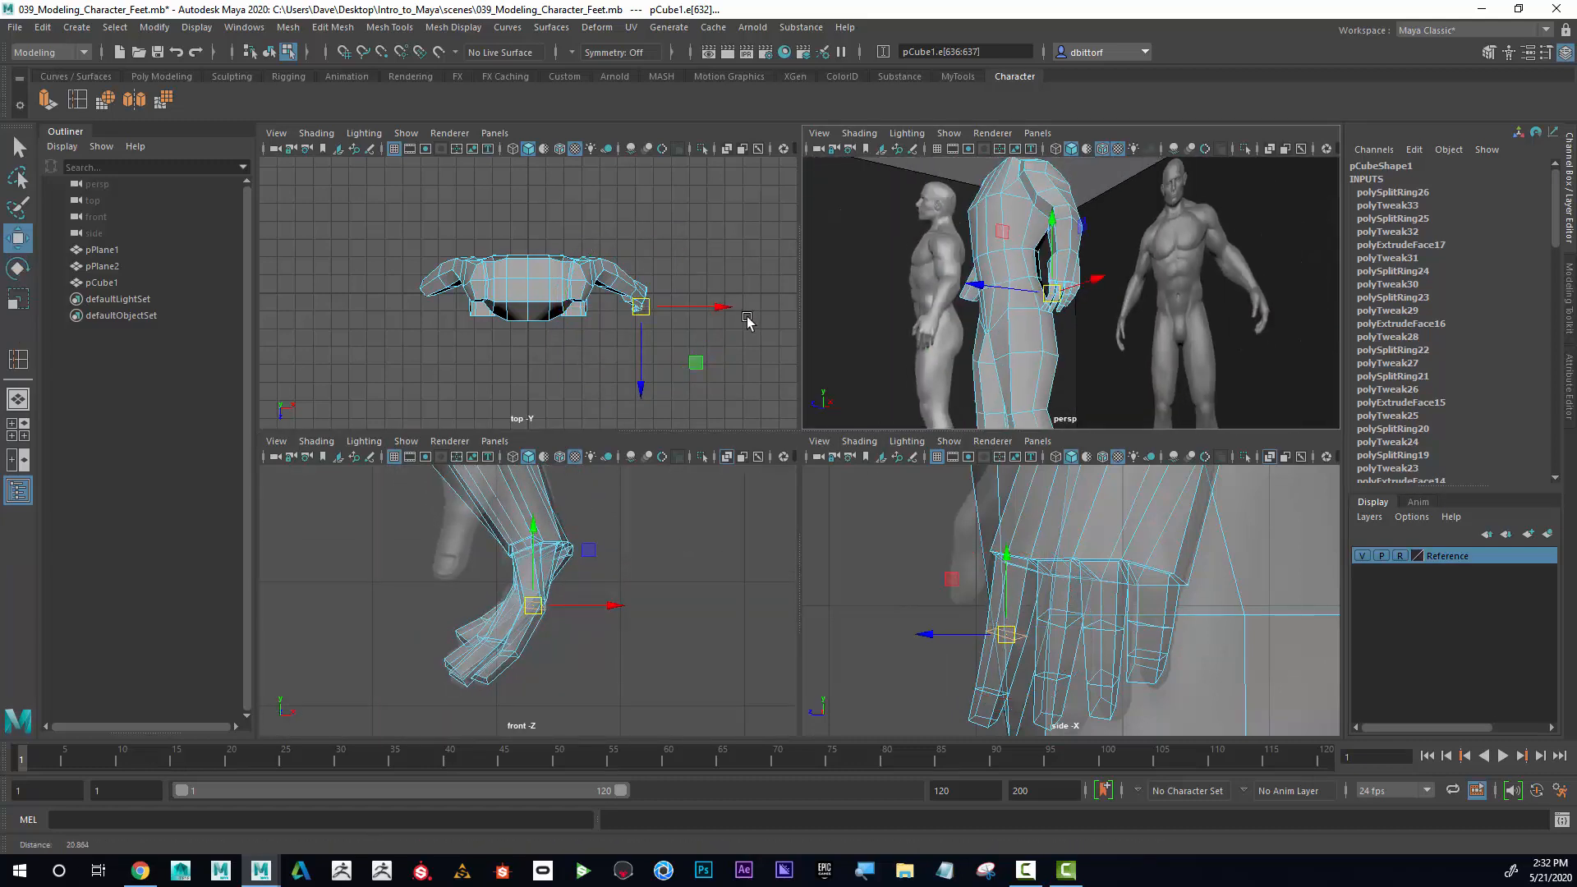
alt+drag(1103, 335, 1046, 338)
alt+right_drag(1046, 338, 1080, 377)
Shift the pinky's upper and lower edge loops sideways in the side view to match the reference finger.
alt+middle_drag(1089, 579, 1063, 523)
key(space)
alt+right_drag(830, 514, 708, 457)
alt+middle_drag(786, 481, 812, 488)
alt+right_drag(1036, 476, 1142, 503)
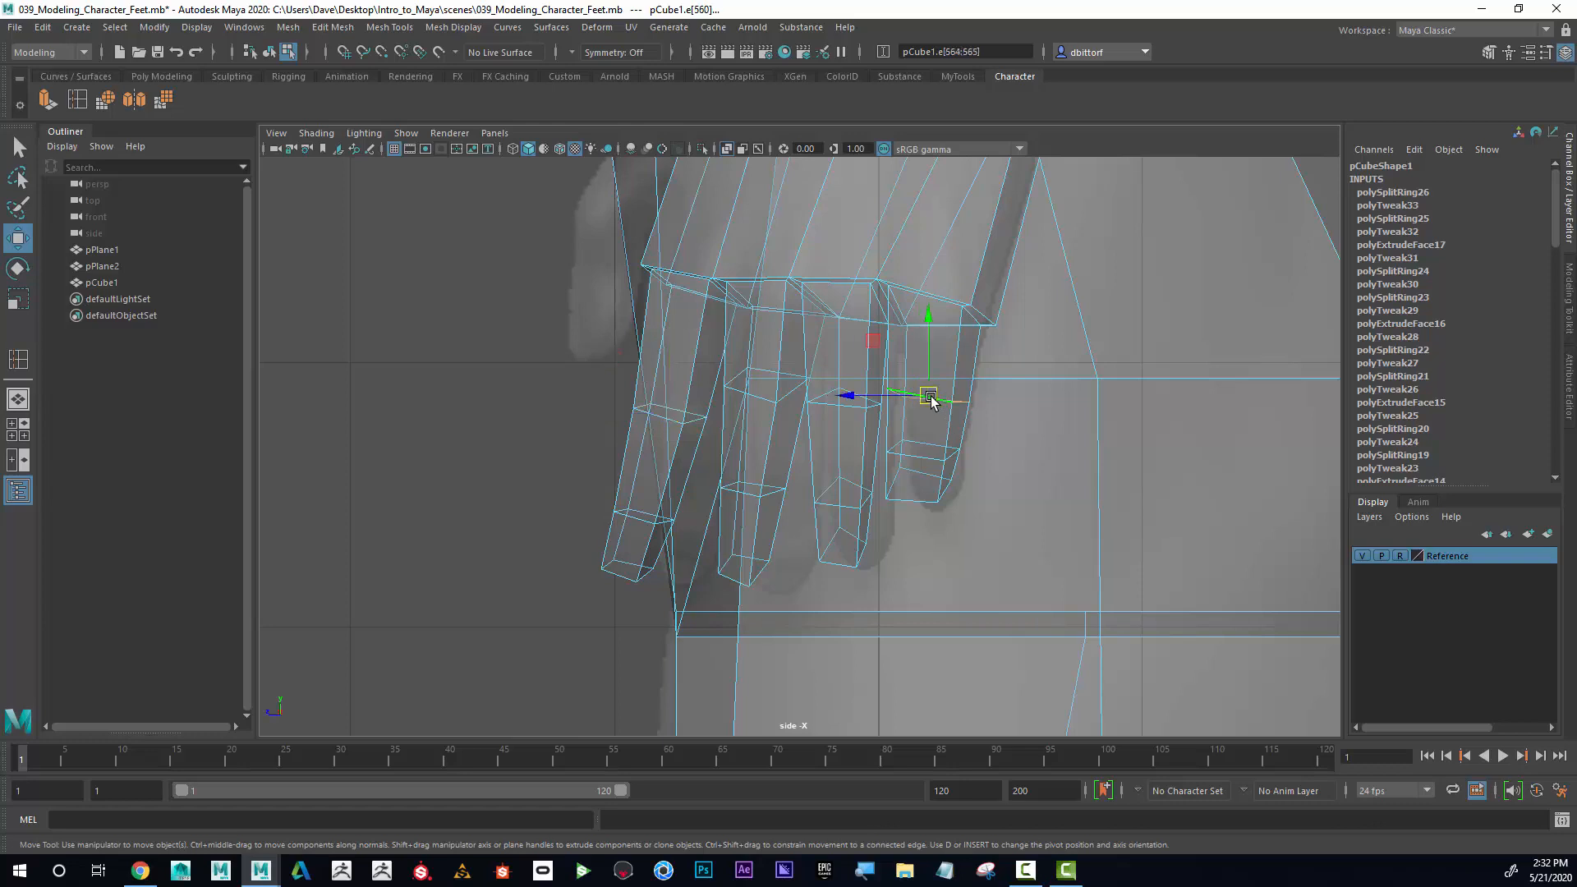
drag(931, 401, 943, 398)
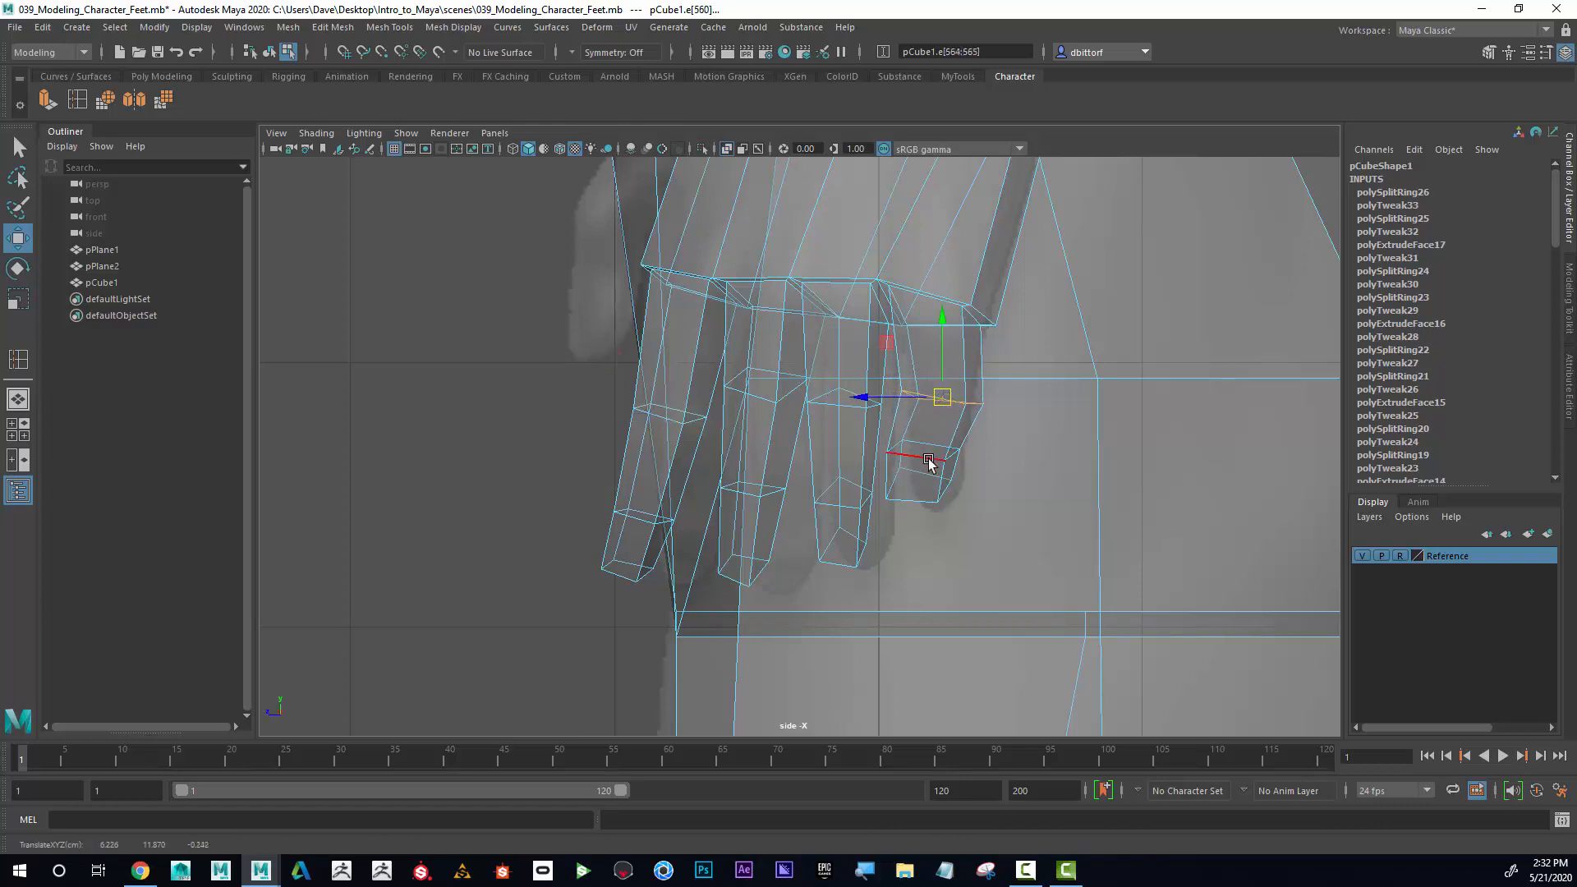
click(928, 460)
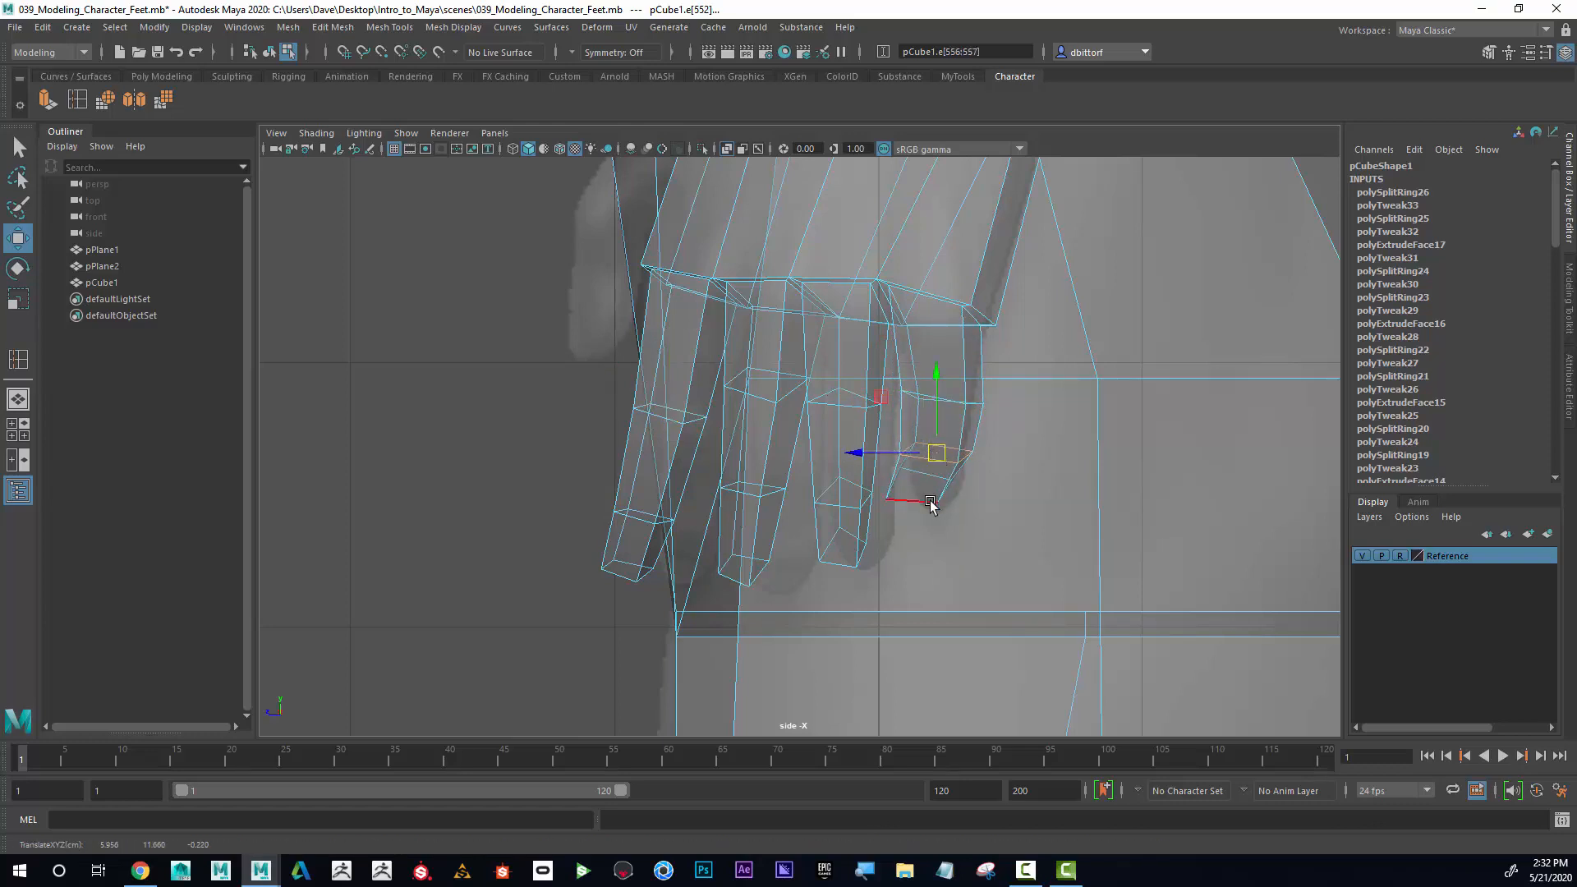
Move the pinky's fingertip vertices onto the side reference and scale them down to about 0.8.
click(932, 503)
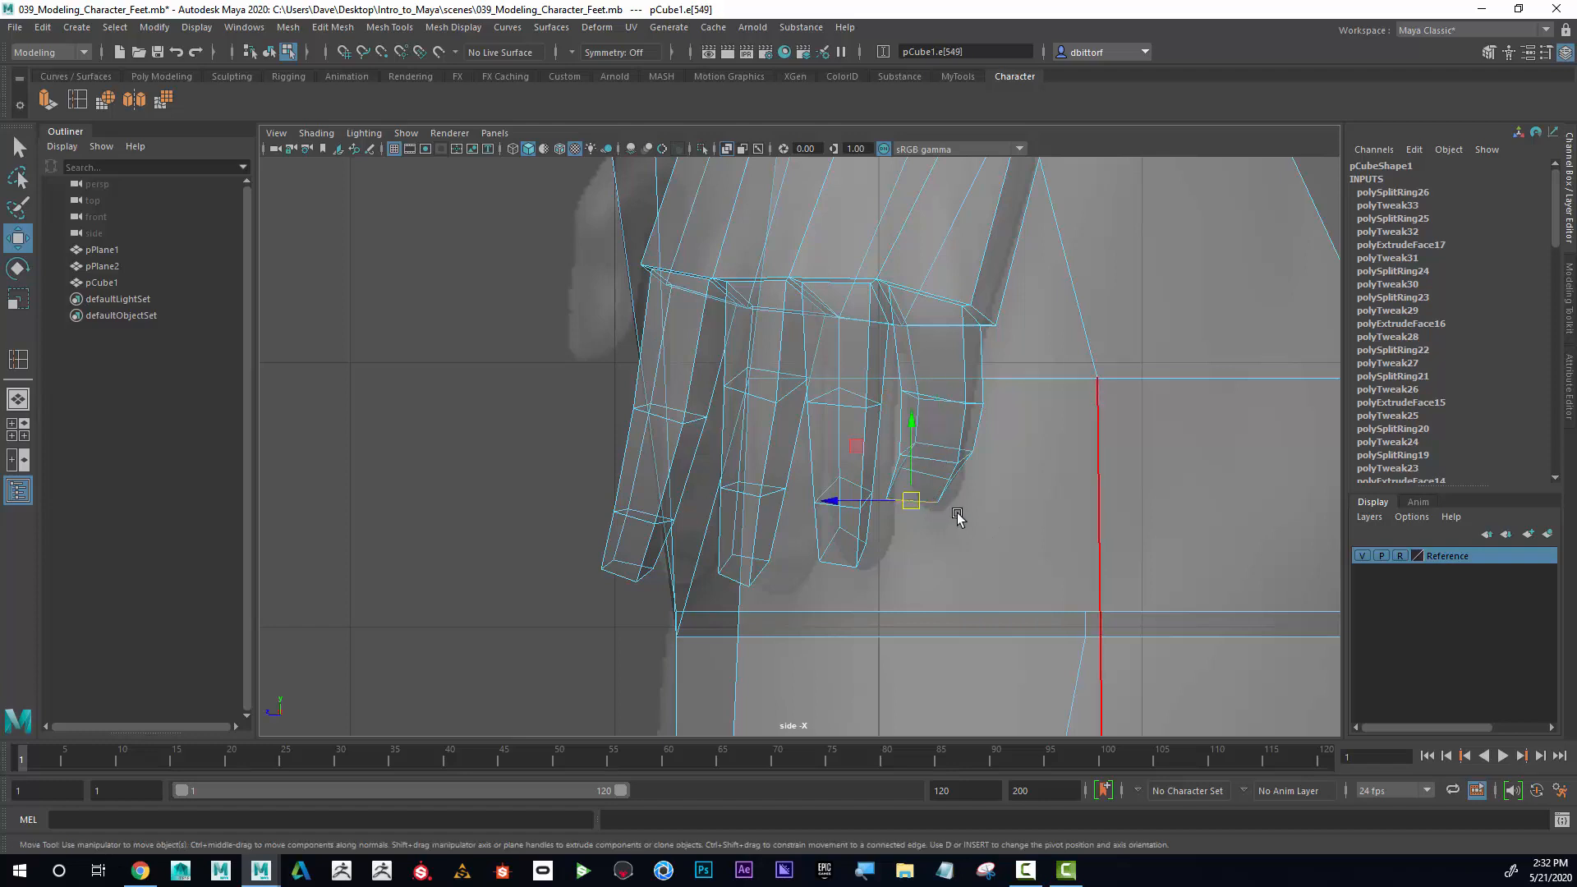
right_drag(938, 418, 859, 420)
drag(969, 525, 935, 497)
key(r)
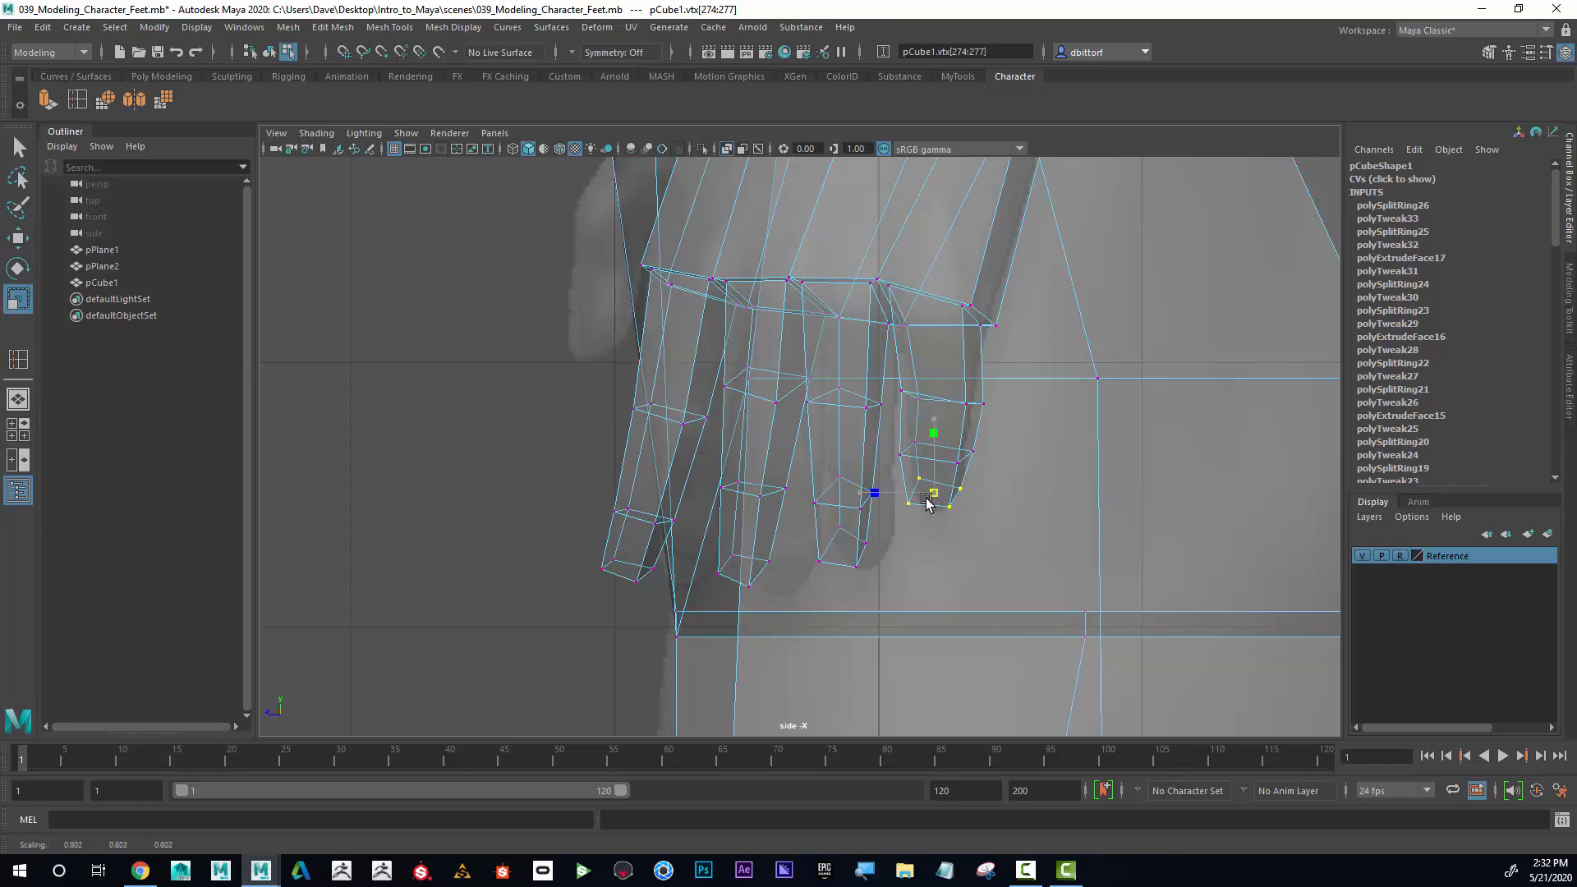
Scale the pinky's upper and lower edge loops narrower along the side view's horizontal axis.
right_drag(944, 420, 944, 365)
click(950, 401)
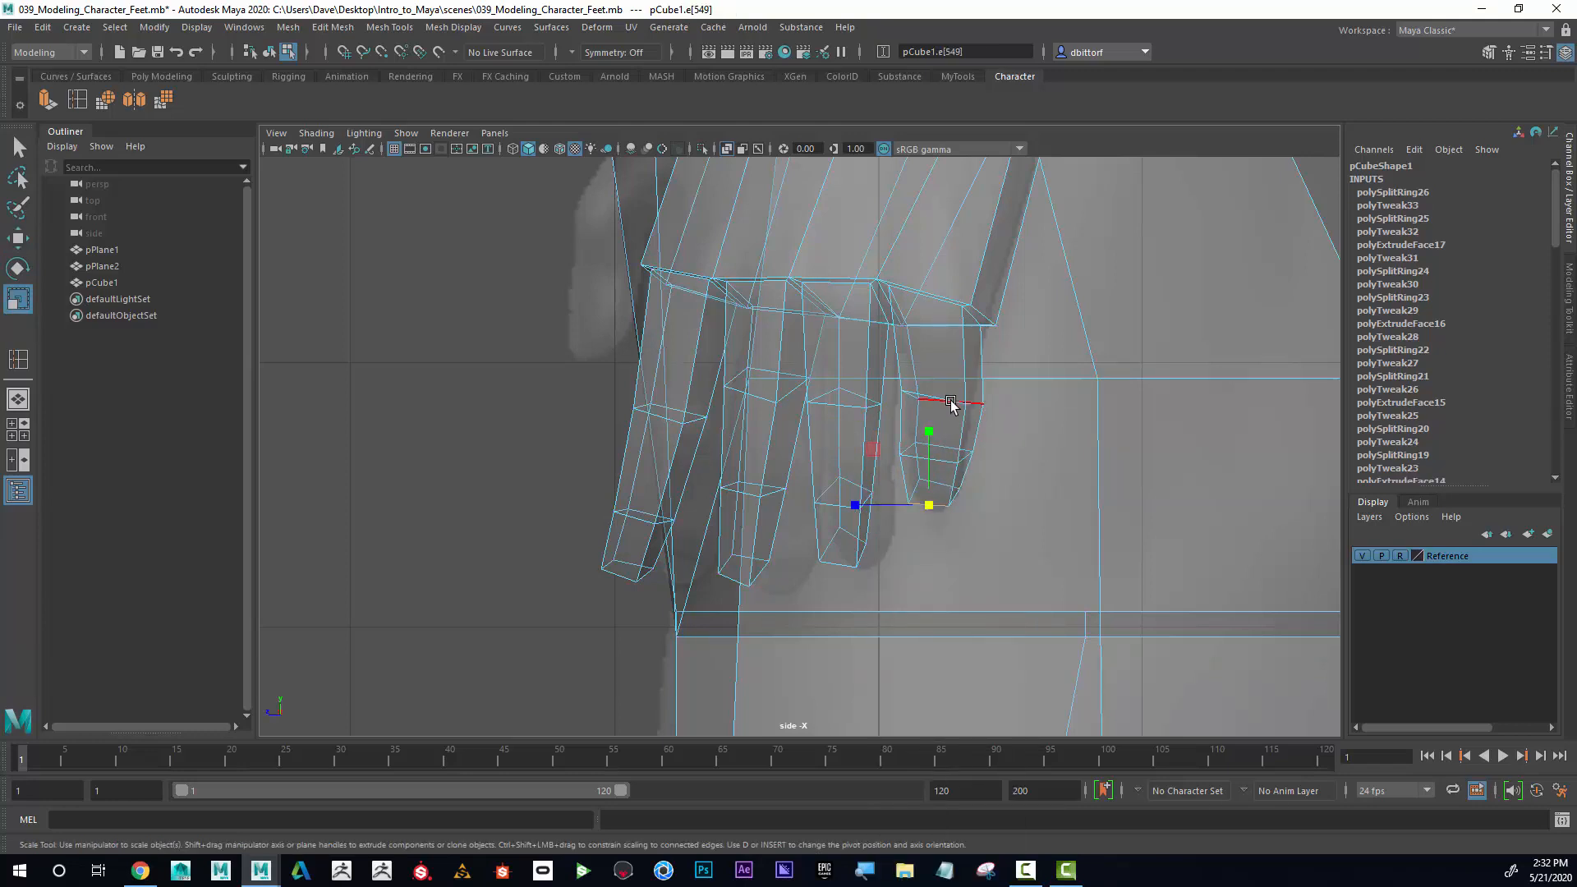
drag(865, 402, 880, 399)
double_click(929, 458)
drag(864, 452, 872, 456)
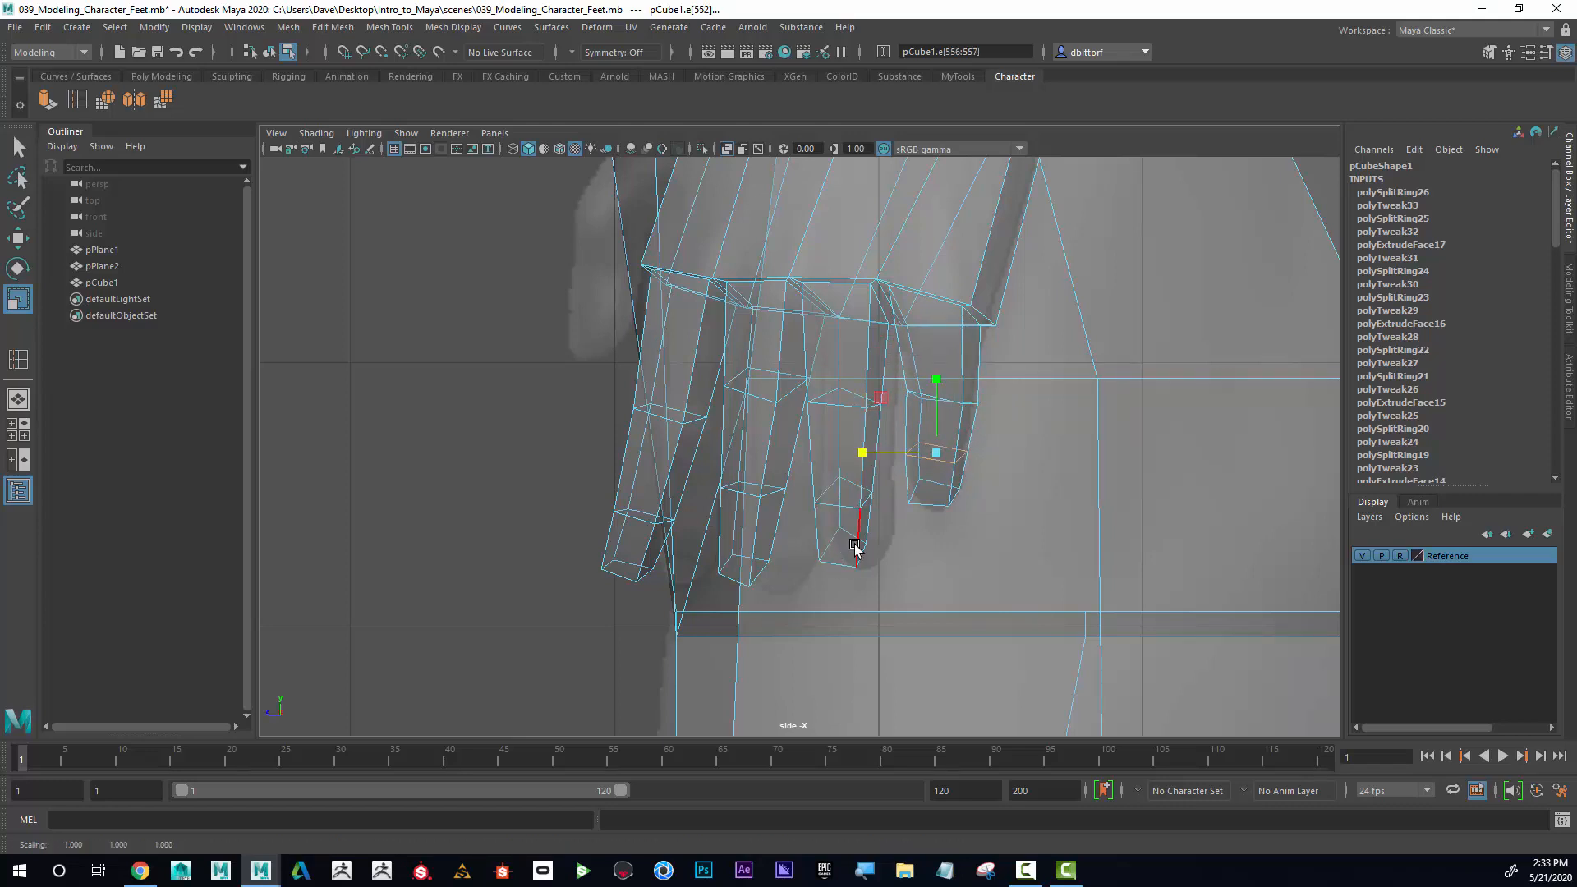
Move the ring finger's tip vertices and its two edge loops toward the pinky to match the side reference.
right_drag(855, 546, 780, 417)
drag(887, 571, 819, 543)
key(w)
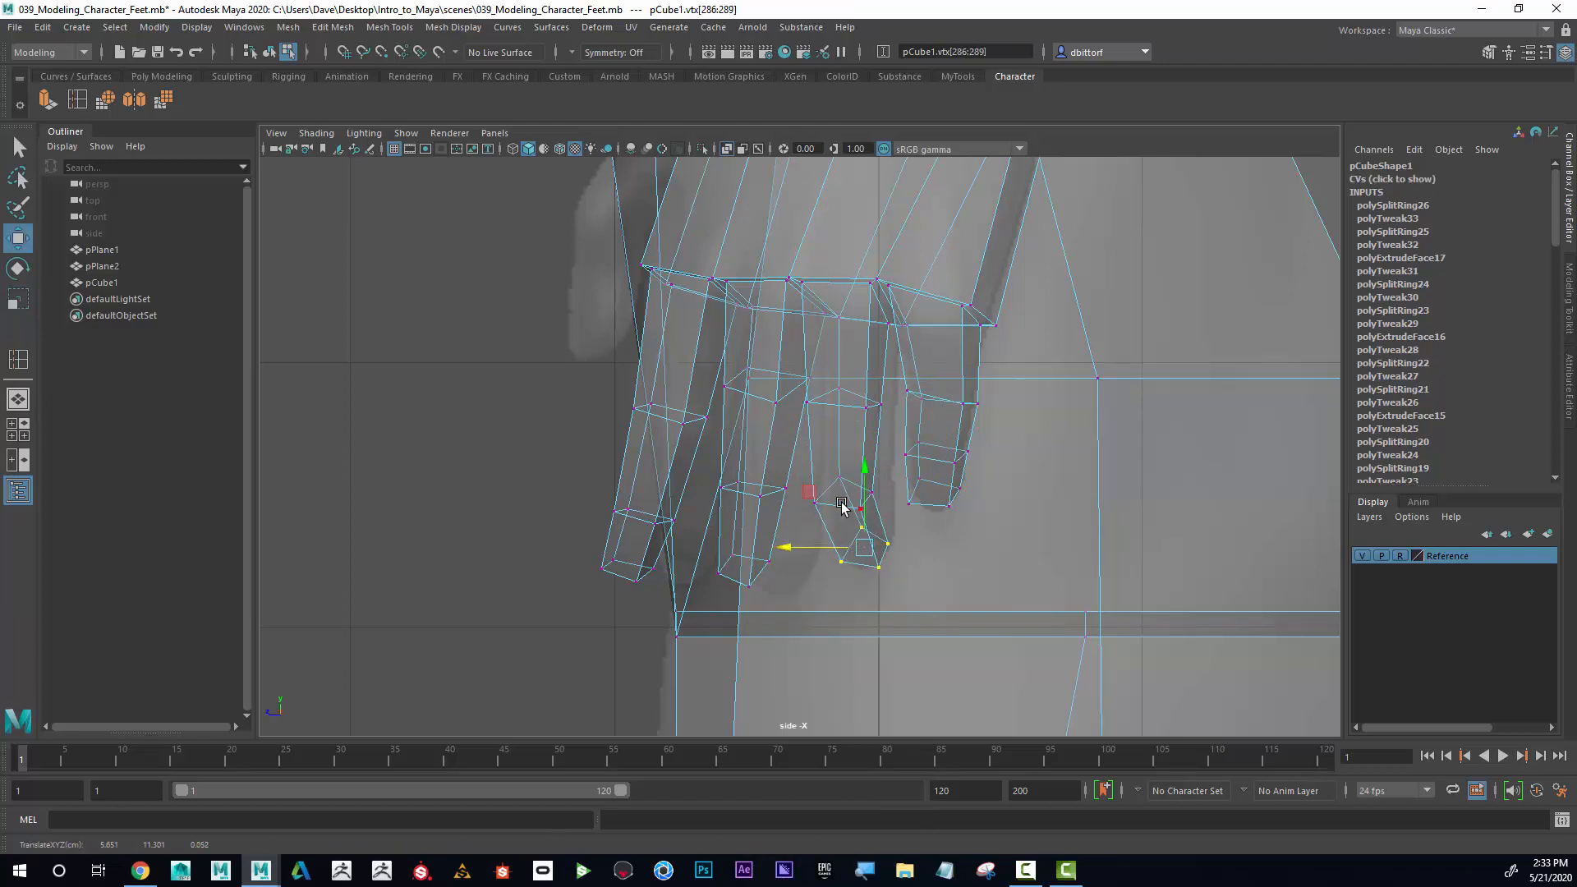
right_drag(841, 503, 844, 367)
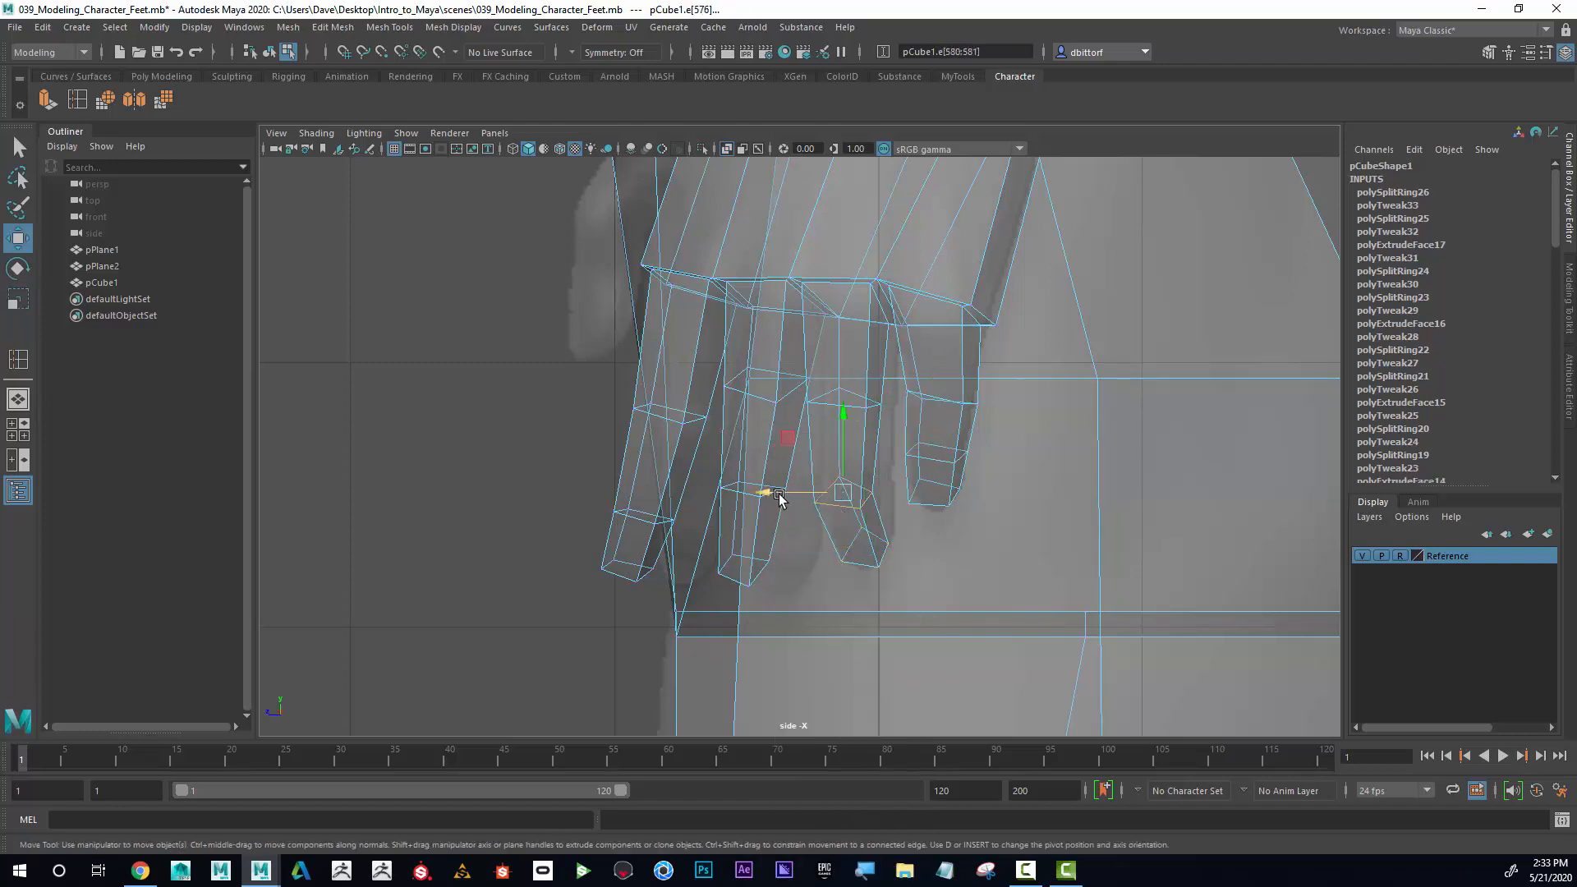
drag(770, 493, 796, 496)
click(844, 407)
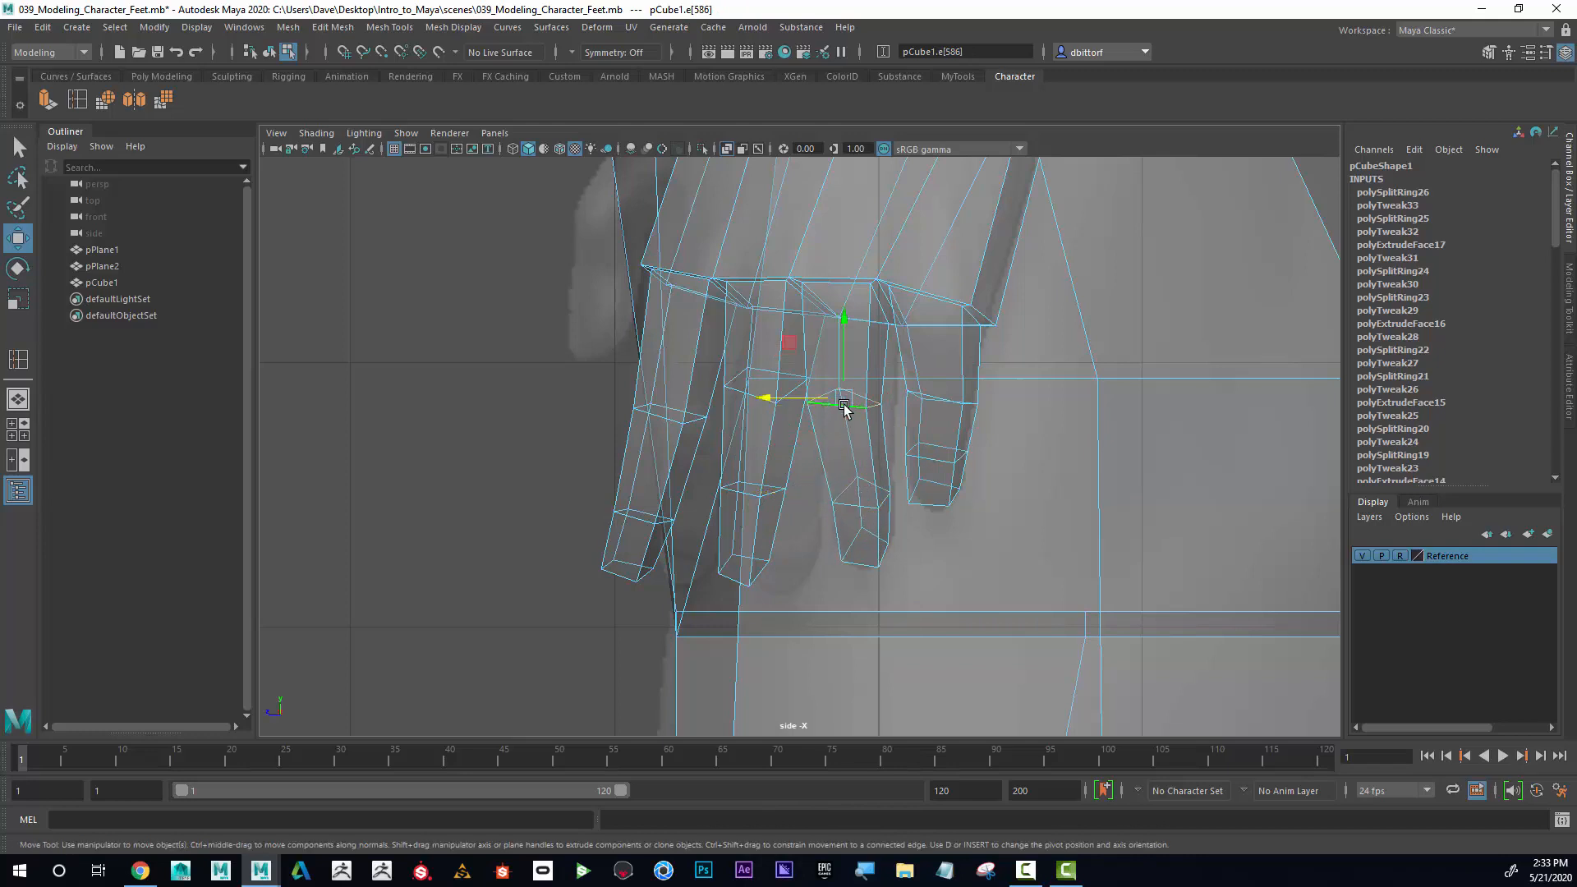
drag(773, 396, 787, 401)
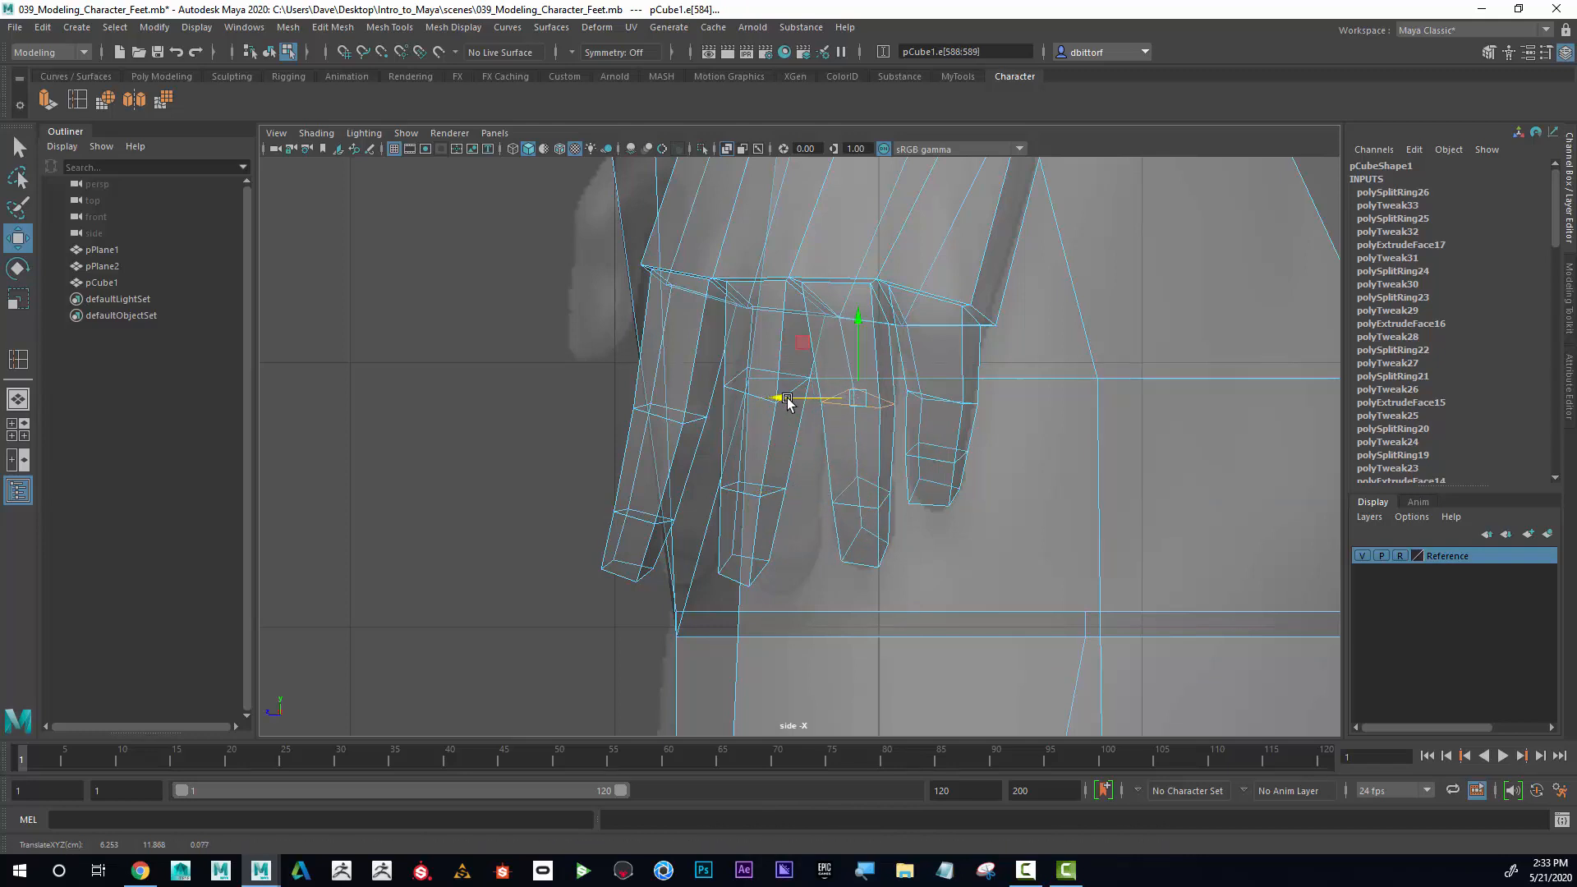
Move the middle finger's tip vertices and its two edge loops toward the ring finger to match the side reference.
right_drag(776, 437, 715, 438)
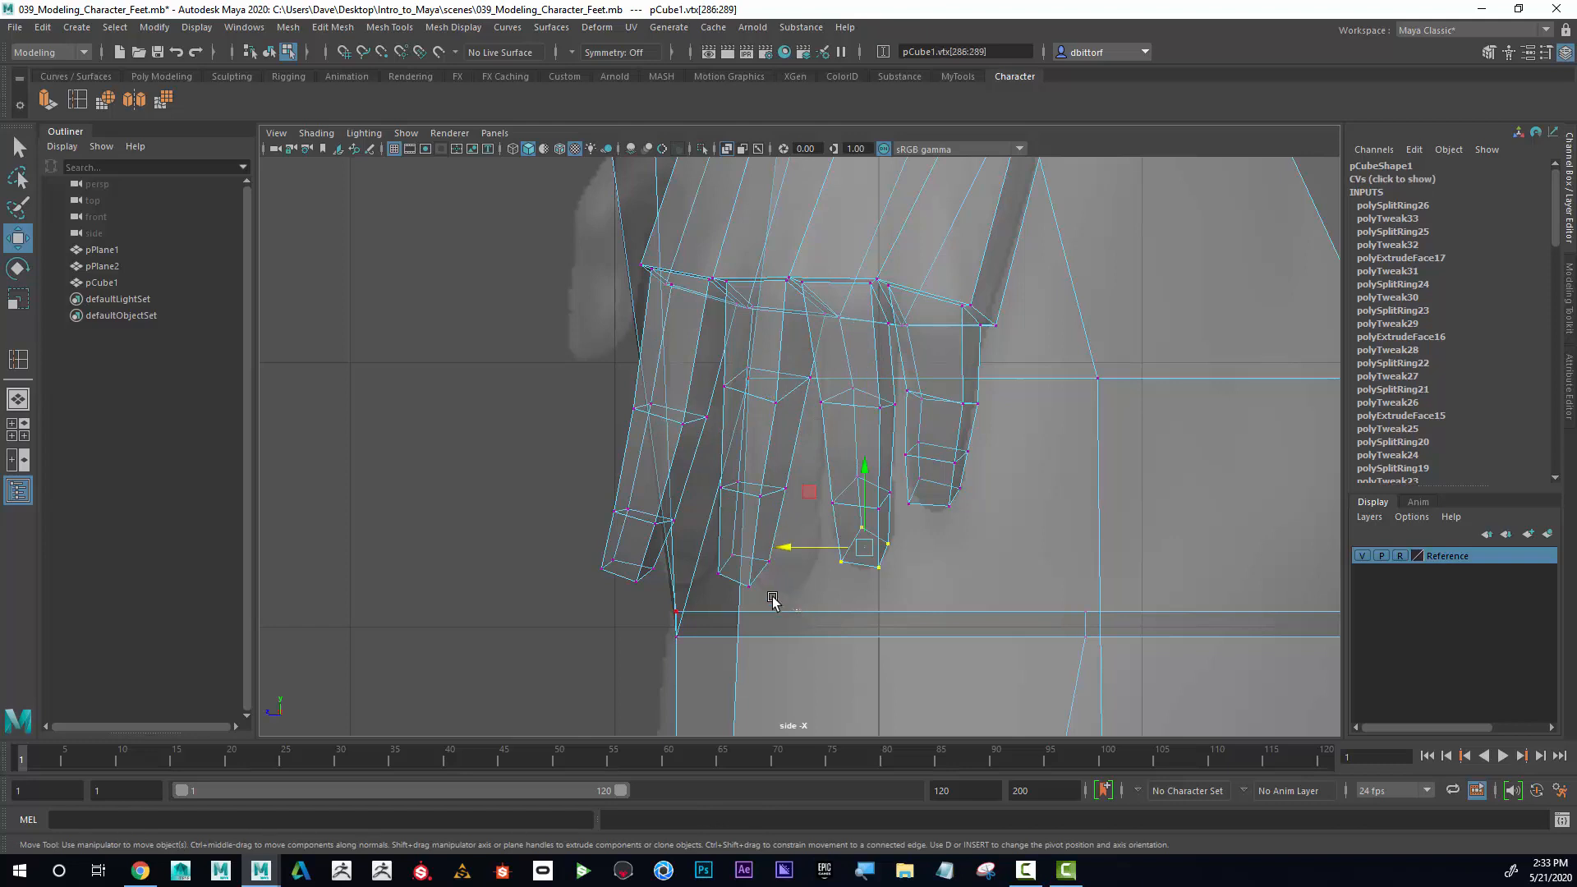
drag(703, 563, 780, 575)
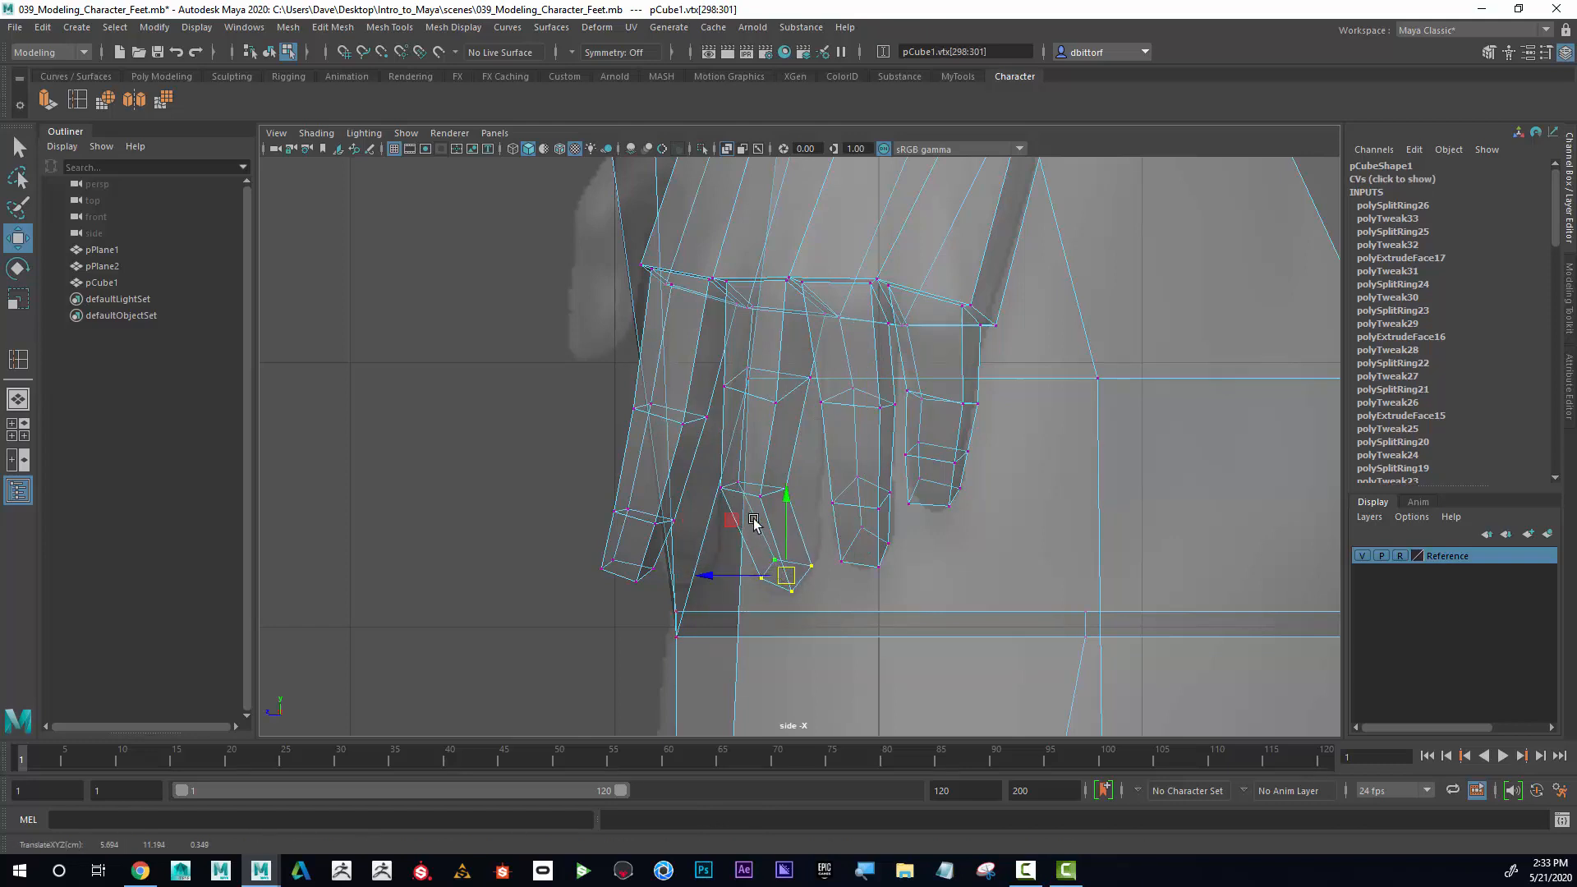
right_drag(732, 420, 737, 373)
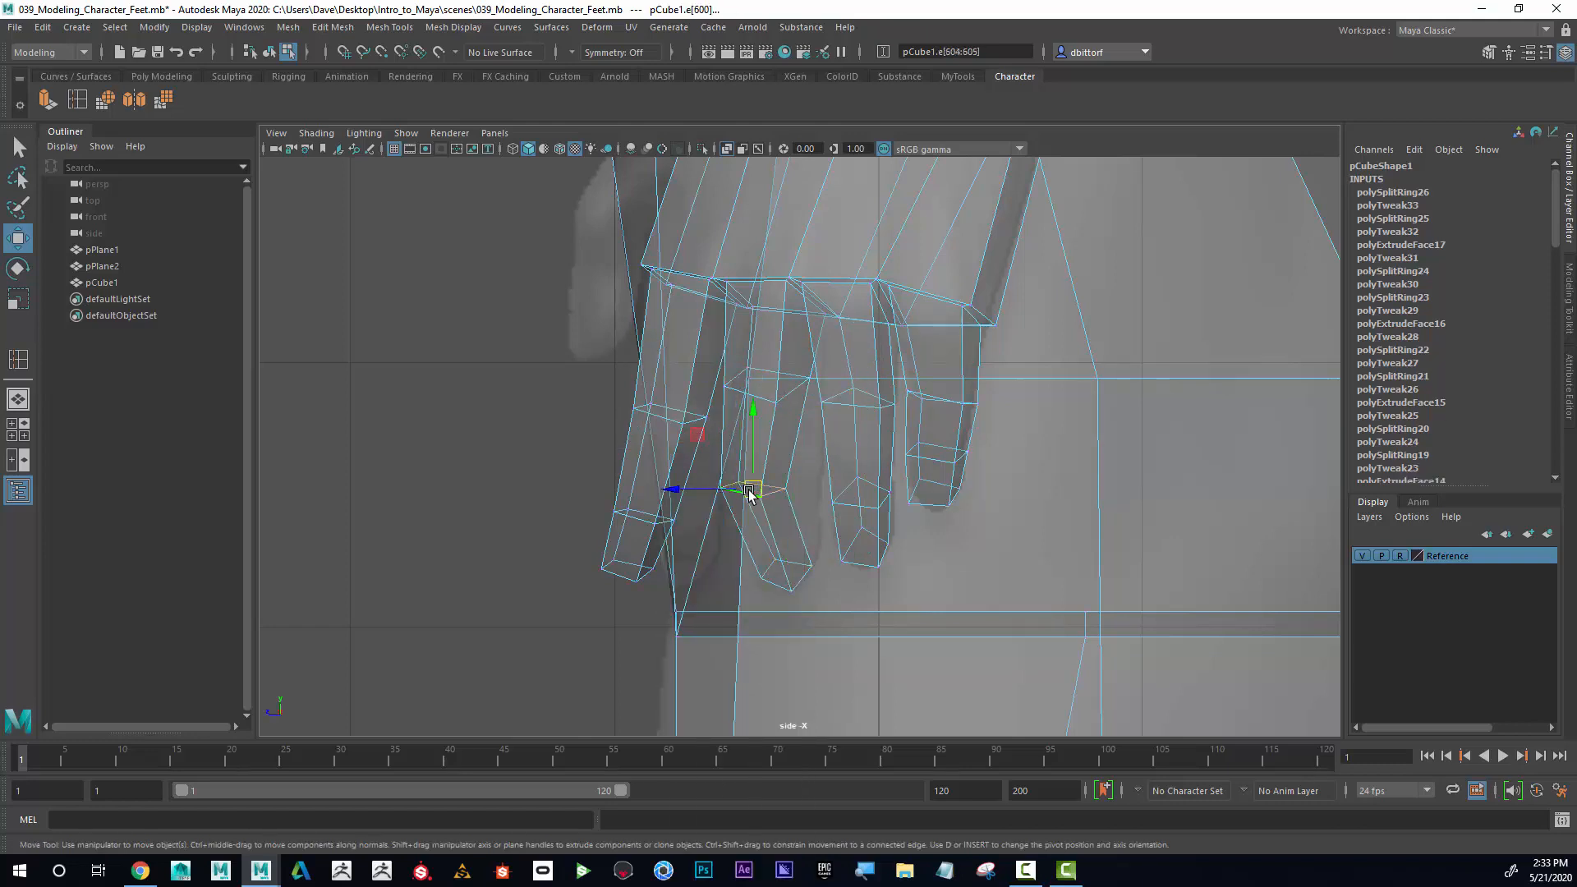
drag(676, 492, 713, 493)
key(r)
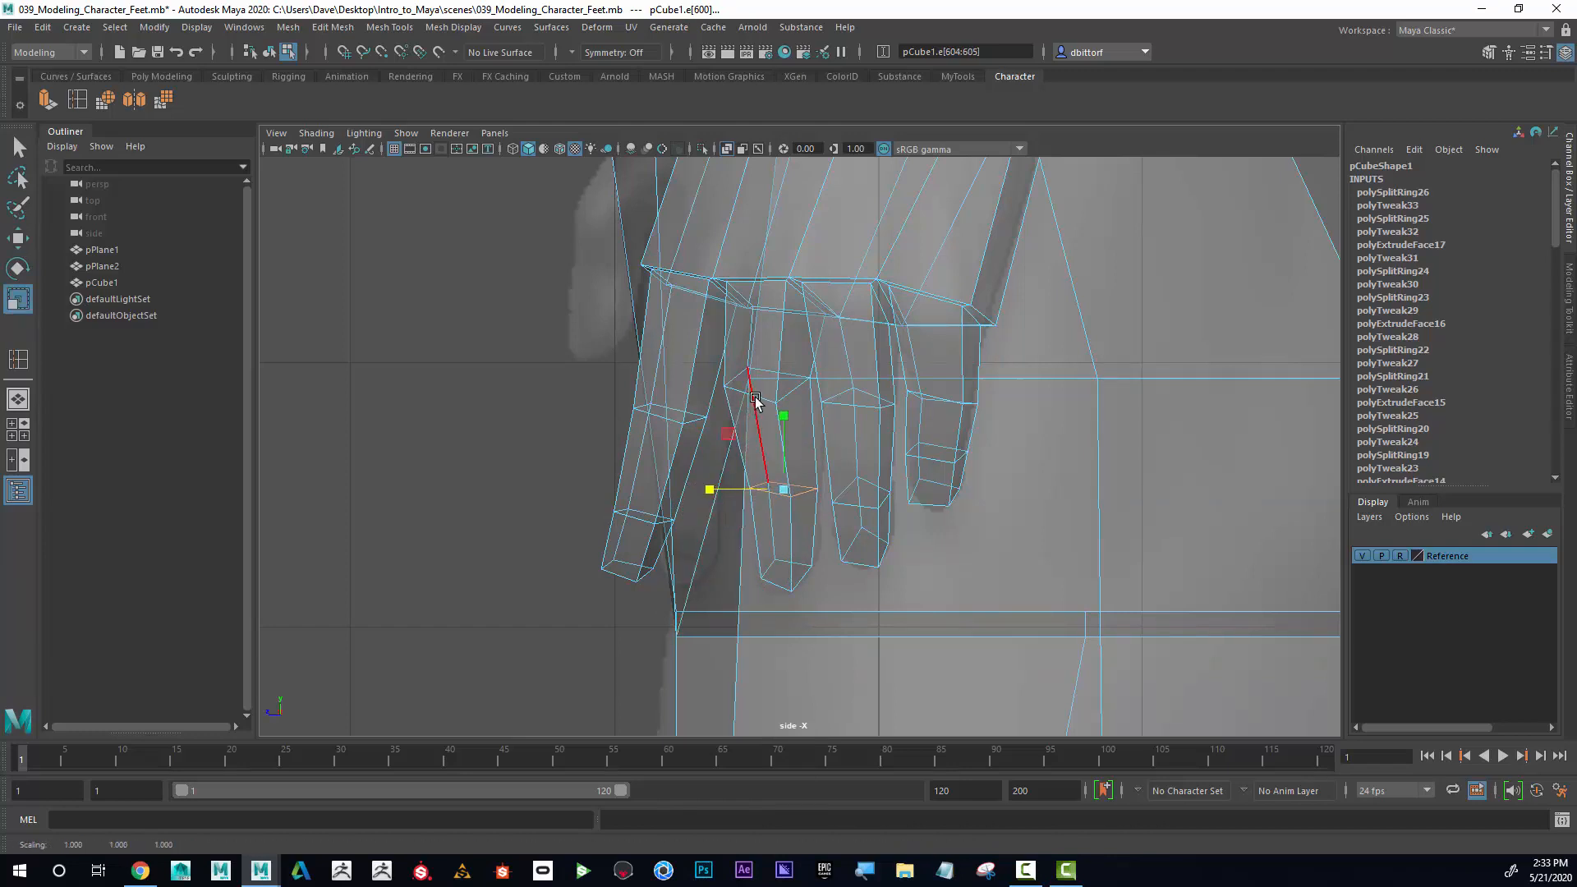
double_click(755, 395)
key(w)
drag(696, 385, 713, 385)
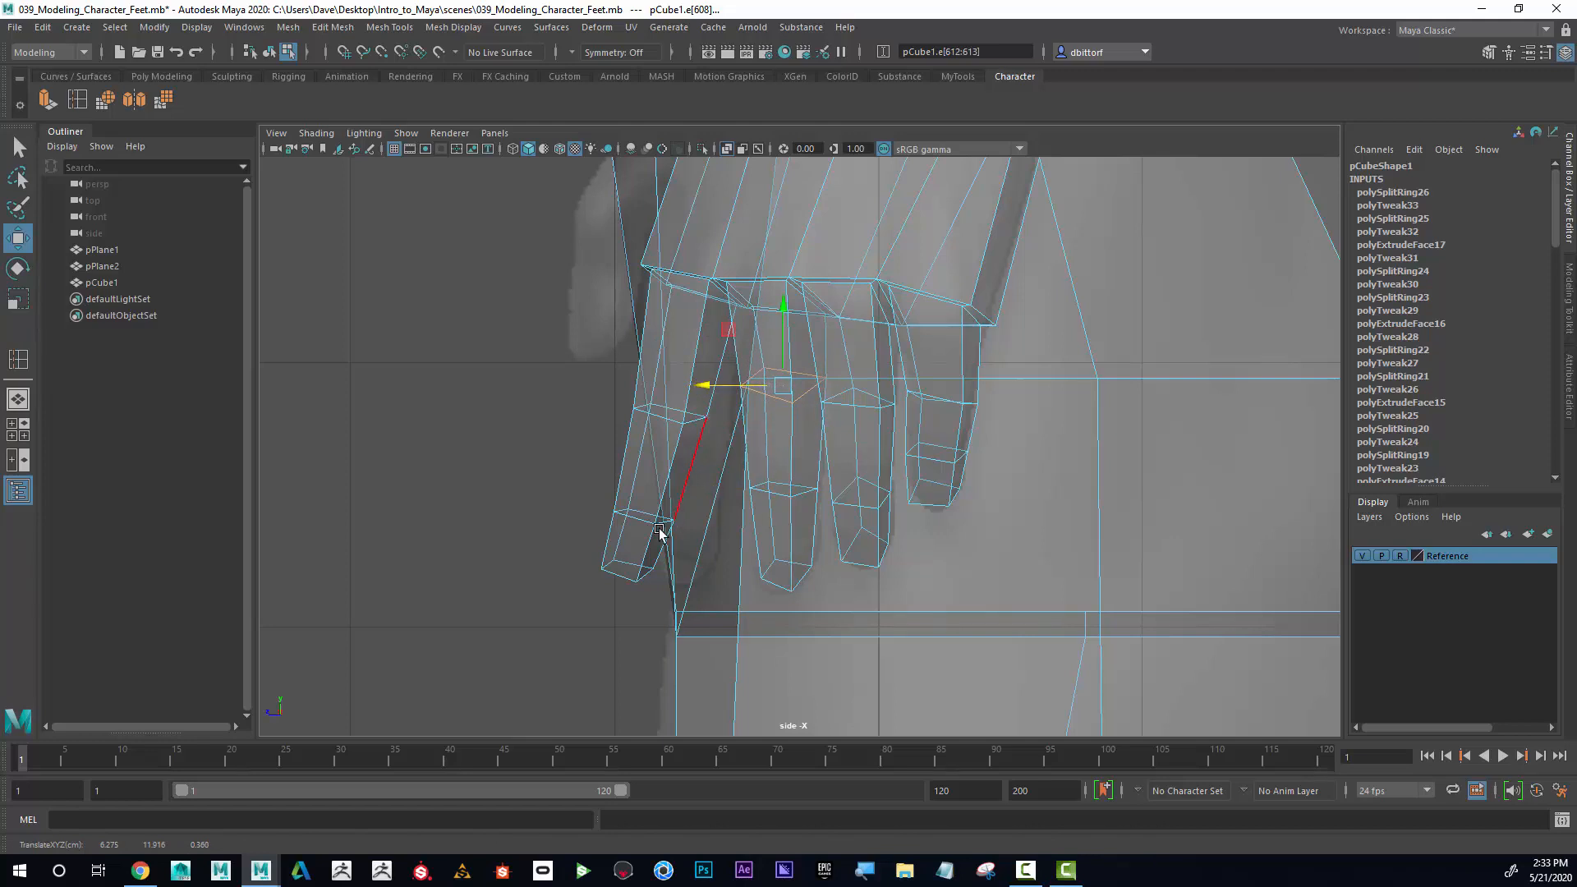
Move only the index fingertip vertices toward the middle finger, leaving the stray leg vertex out of the selection.
right_drag(655, 545, 583, 426)
drag(575, 542, 680, 623)
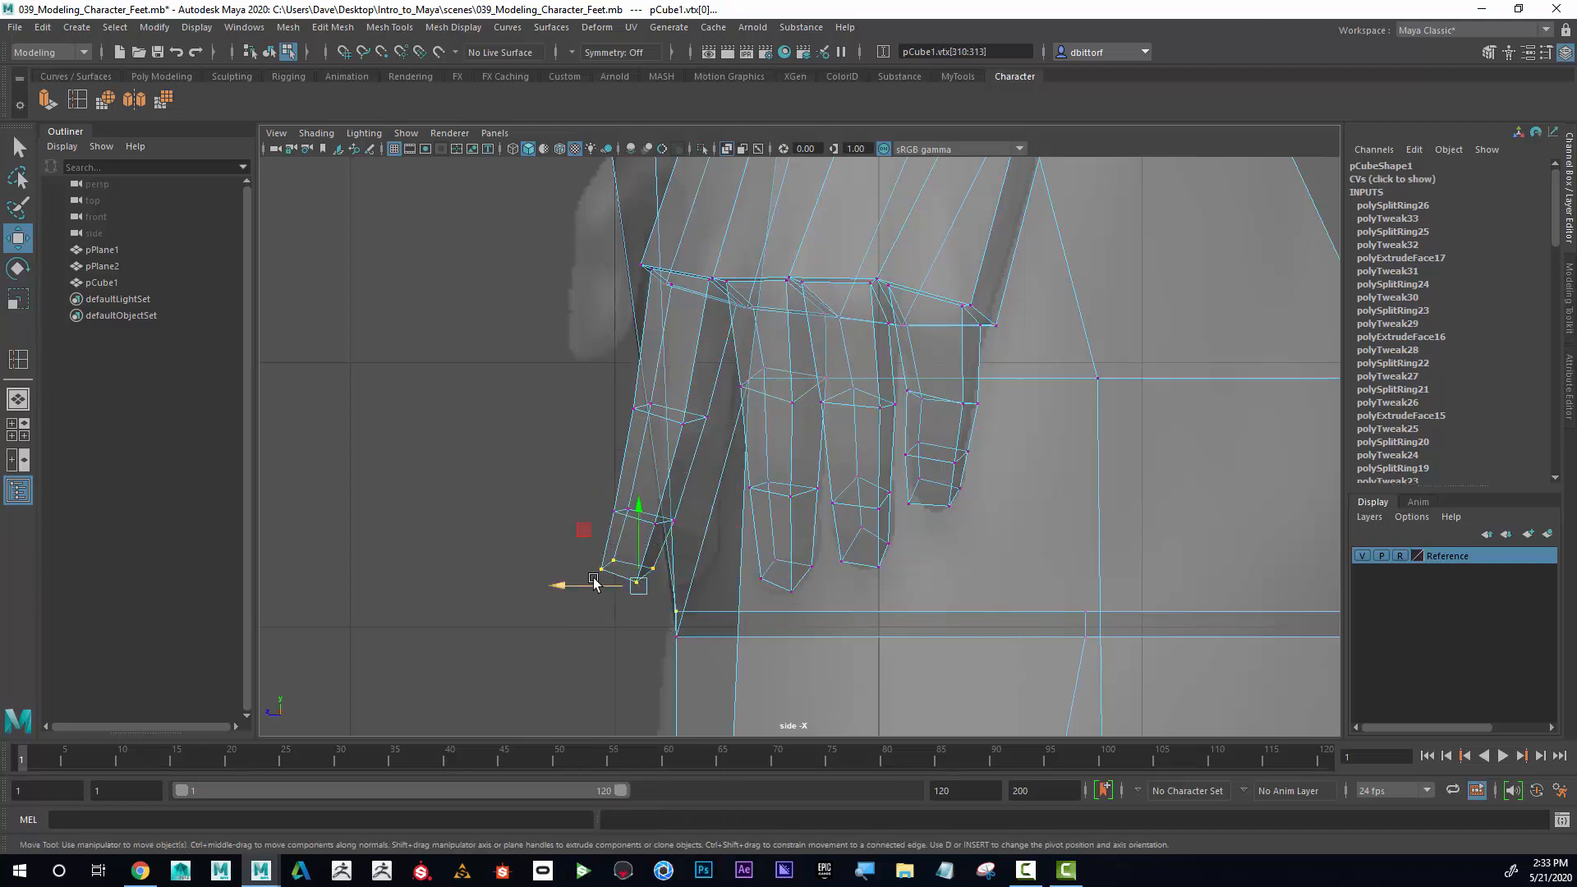
drag(563, 585, 622, 595)
key(ctrl+z)
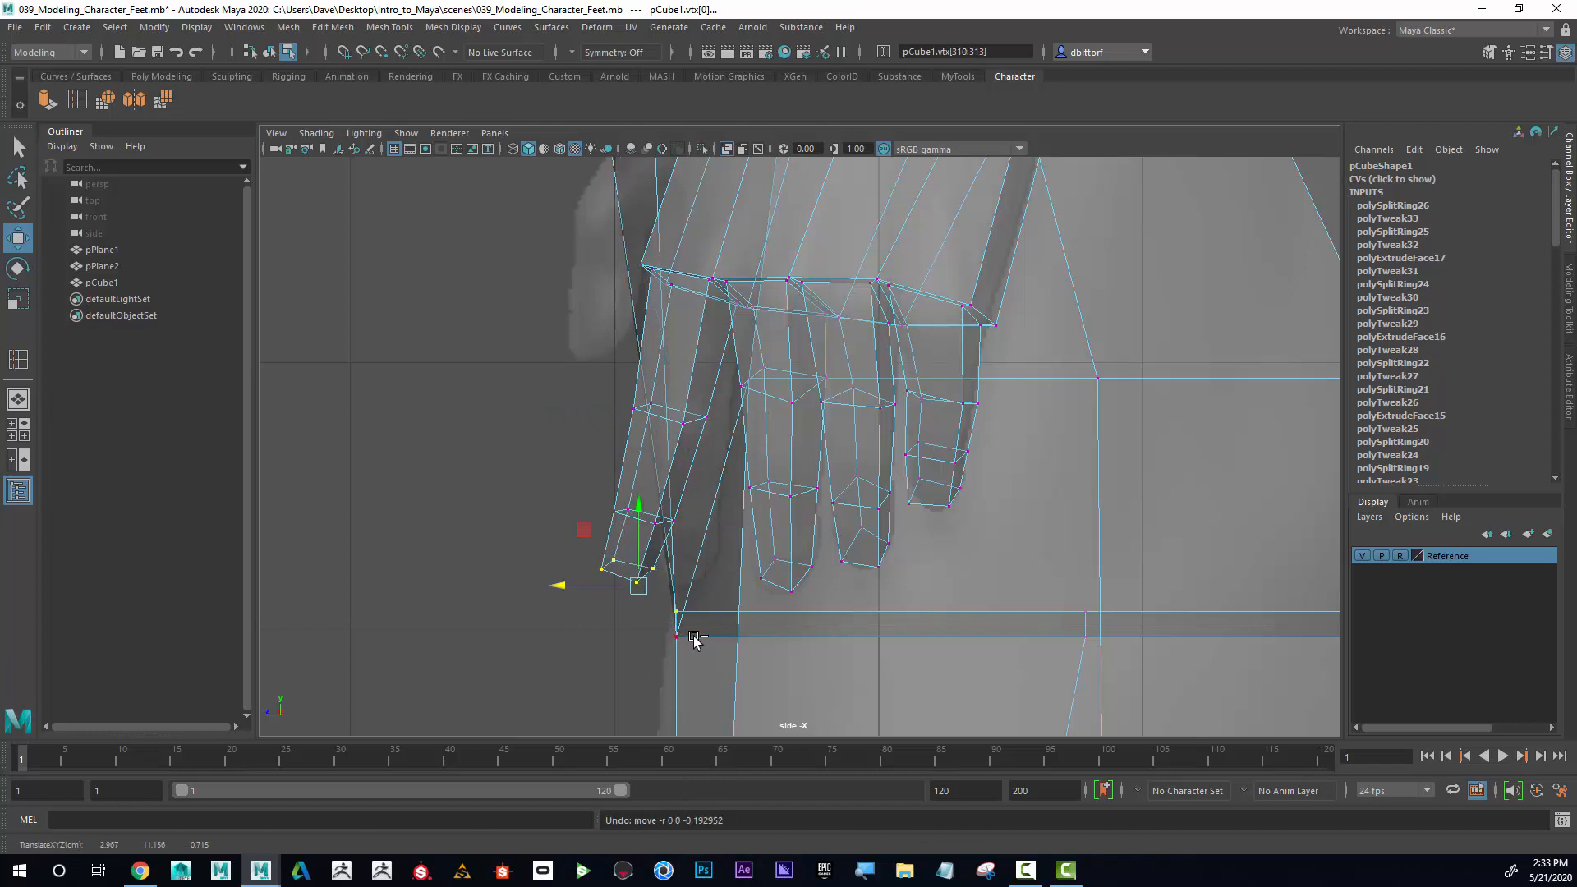
ctrl+drag(696, 641, 663, 595)
drag(570, 575, 624, 579)
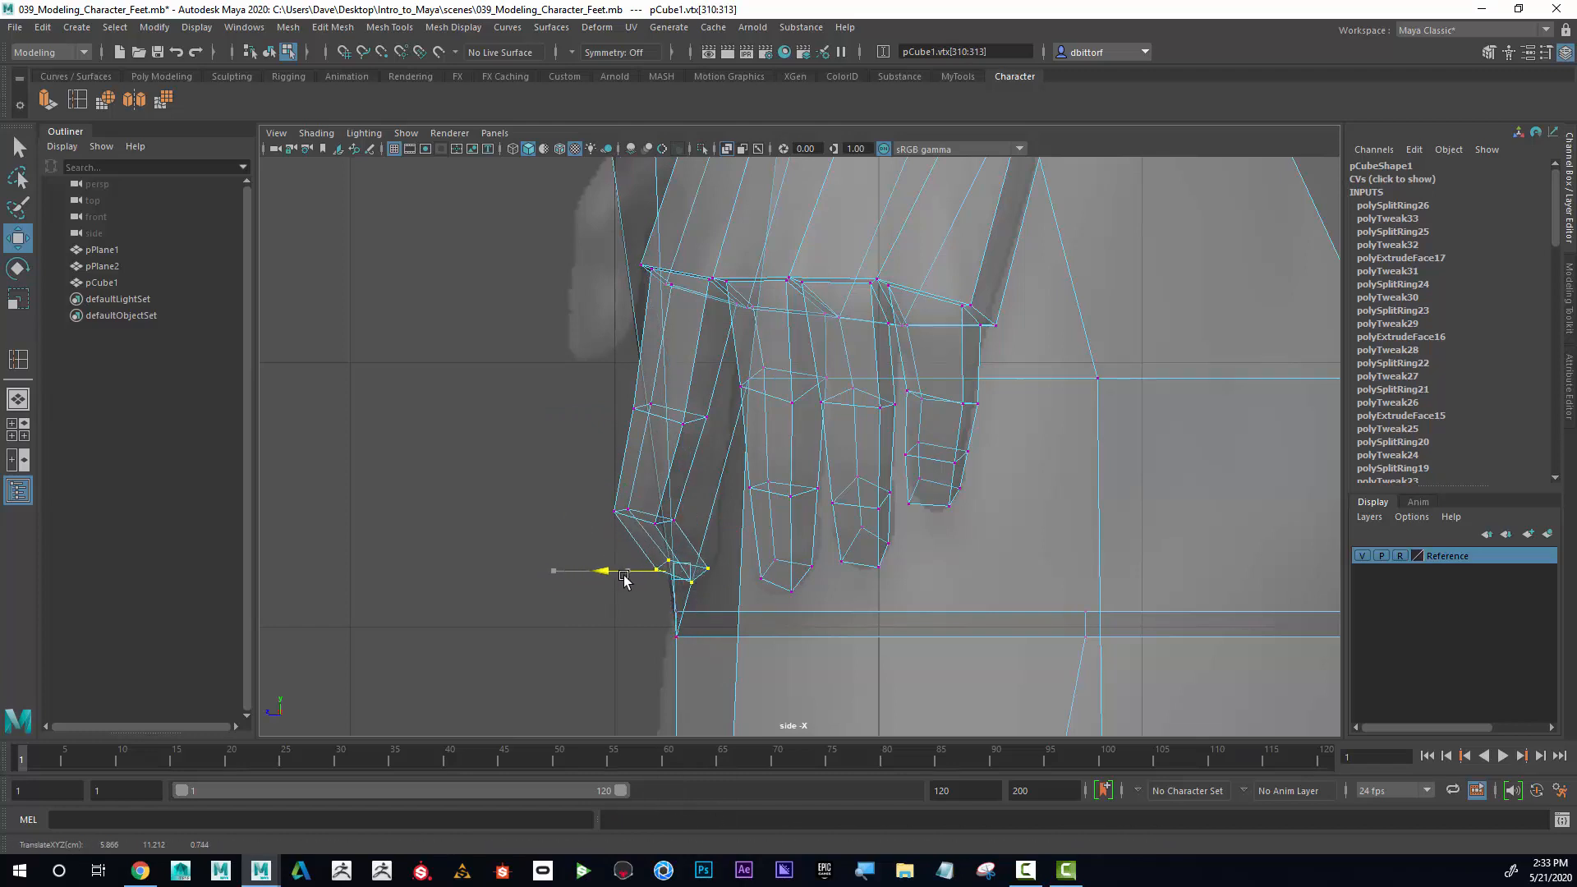
Move the index finger's lower and upper edge loops toward the middle finger to straighten it over the side reference.
right_drag(656, 519, 663, 519)
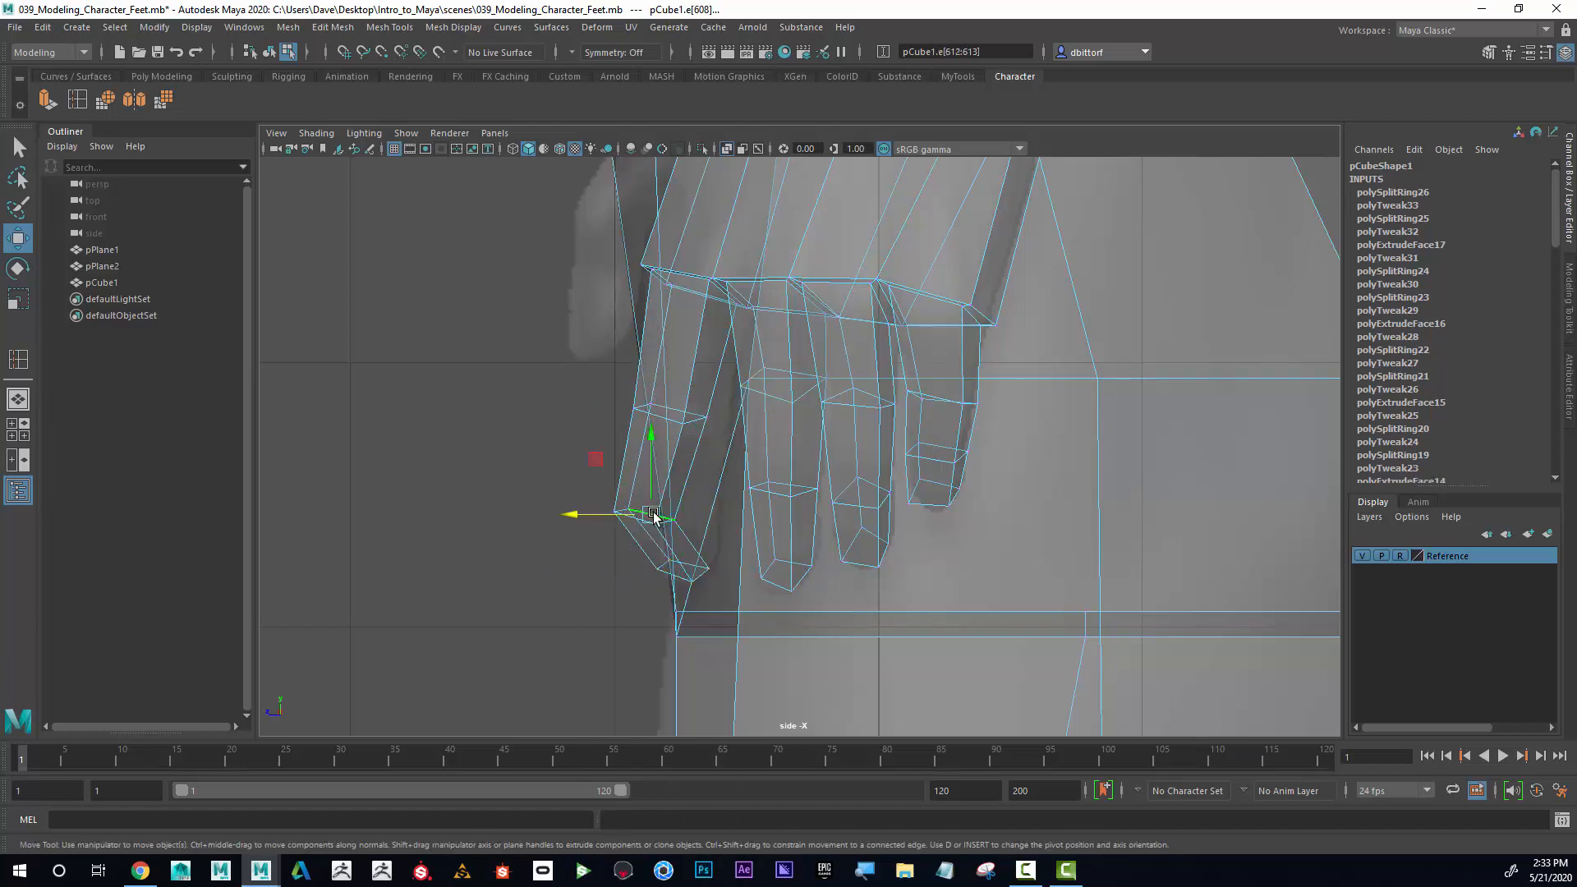
drag(583, 526, 630, 520)
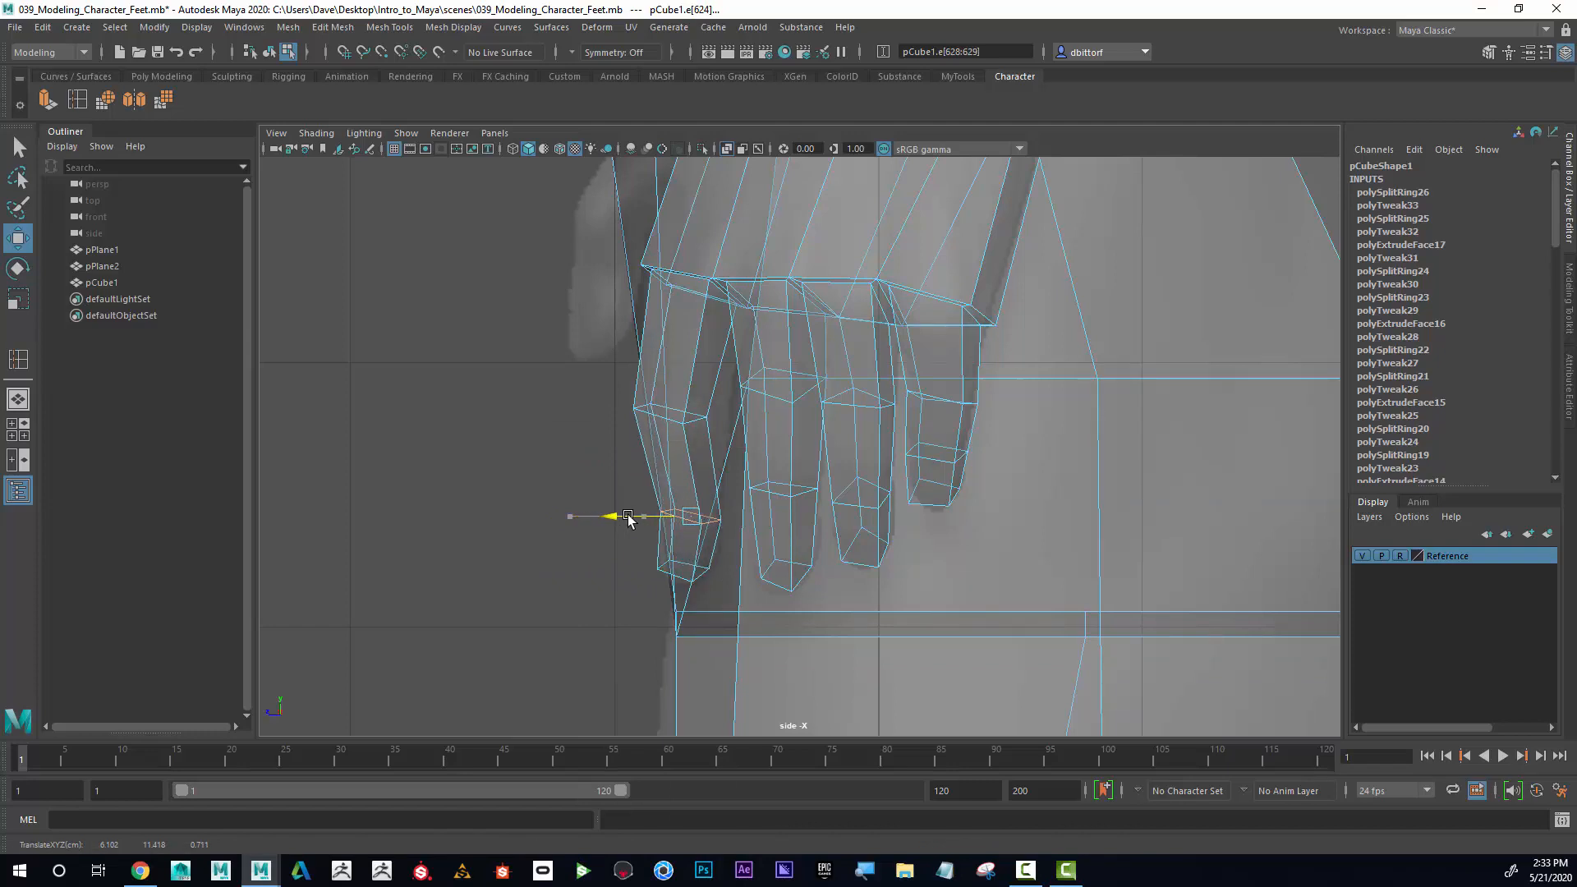
click(696, 413)
drag(602, 412, 627, 415)
Insert an edge loop around the palm between the wrist and the knuckles, near the base of the reference thumb.
scroll(1063, 352, down, 3)
key(space)
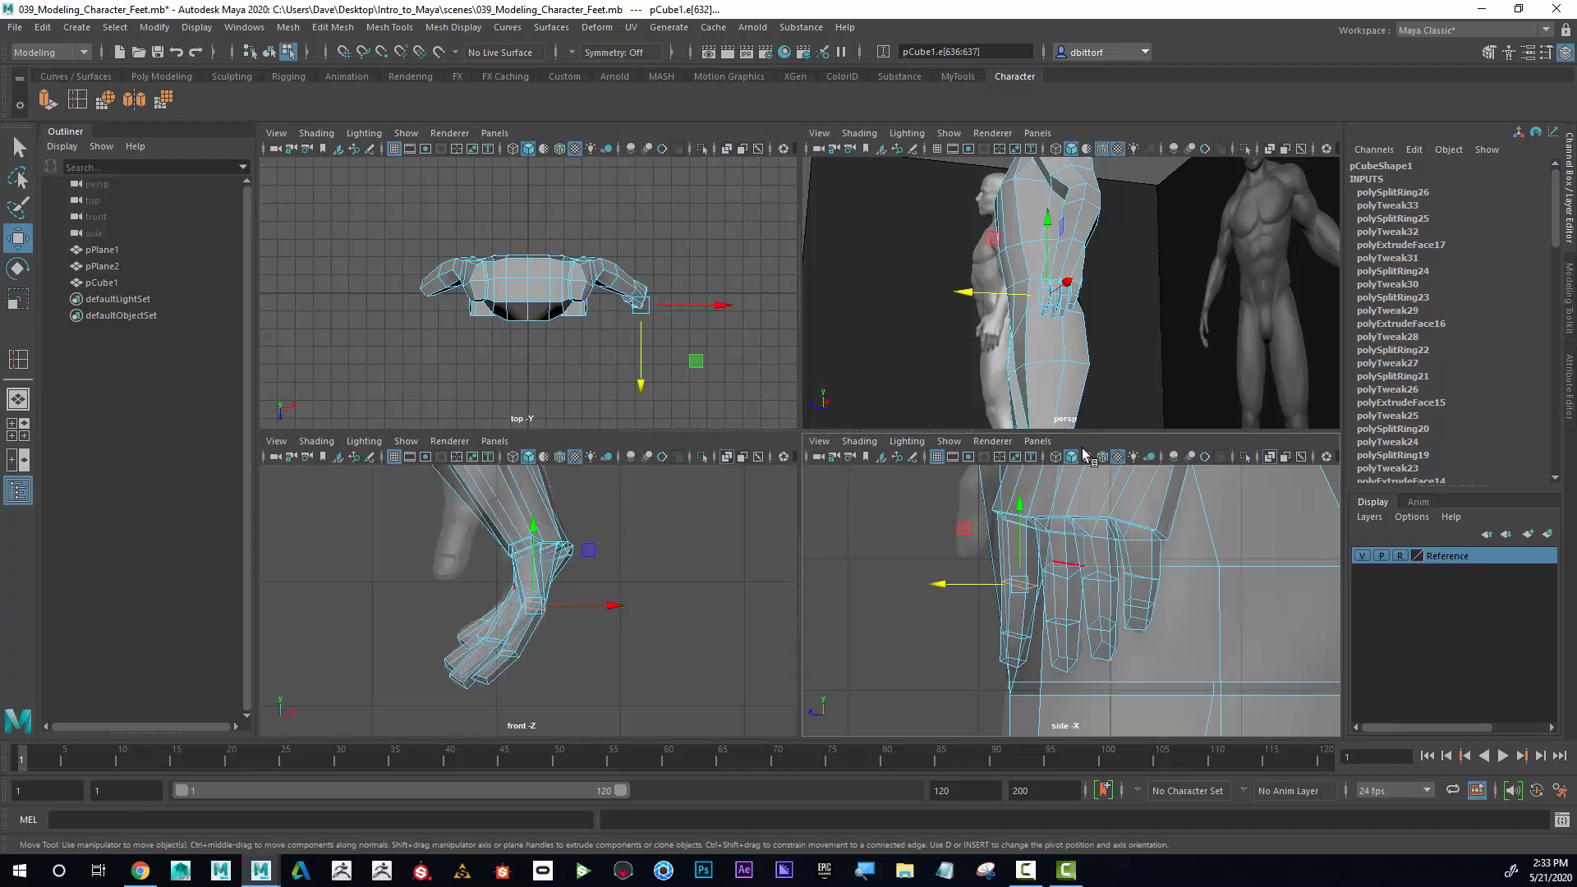
key(f)
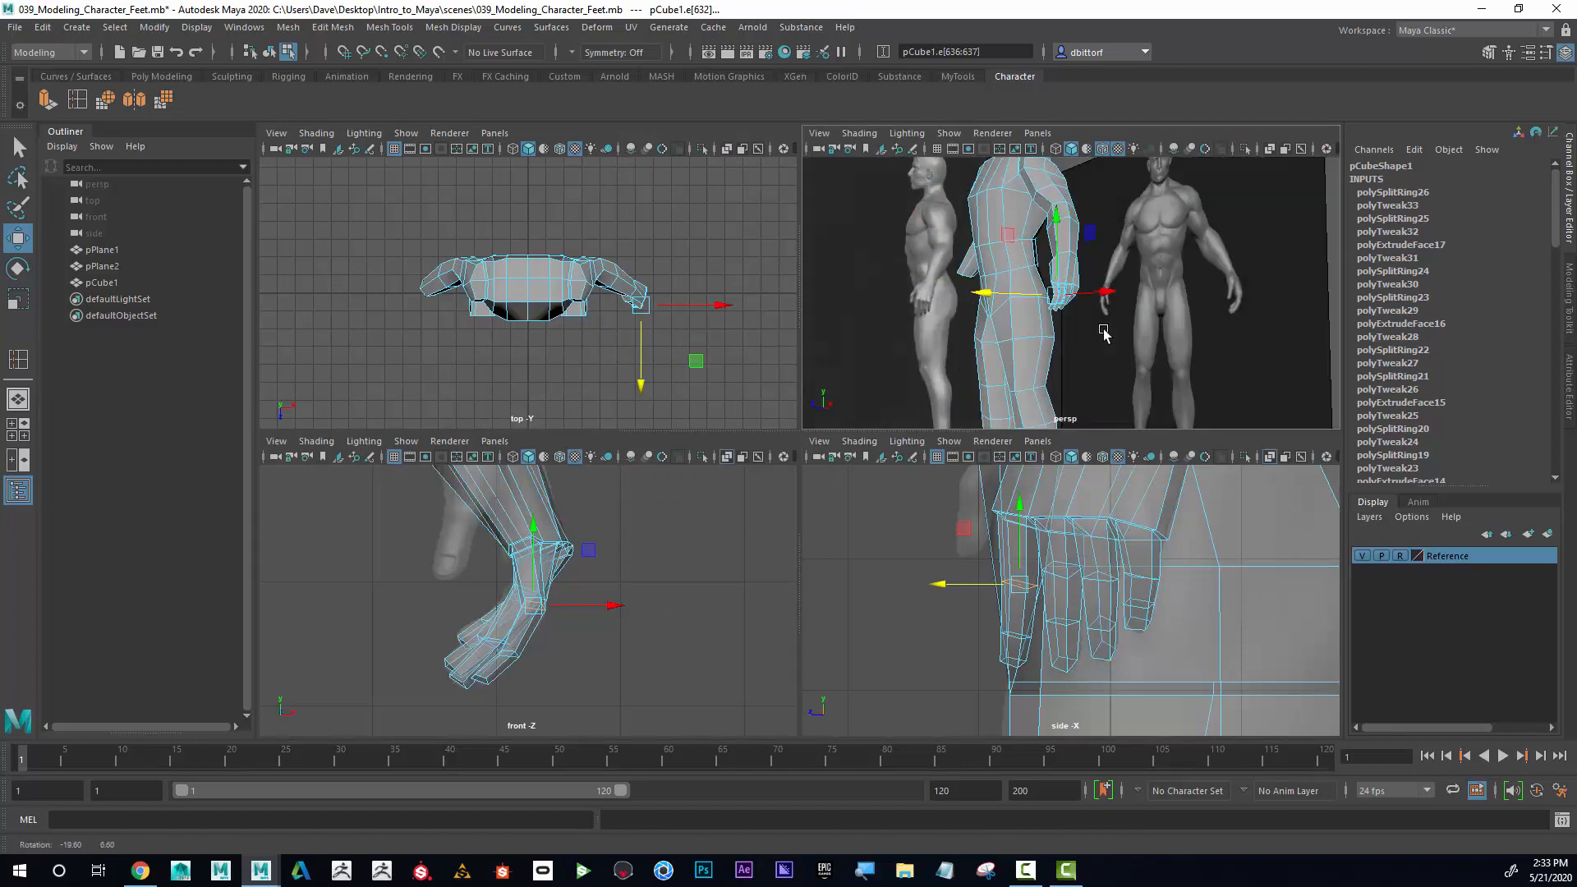
key(space)
alt+drag(605, 479, 575, 486)
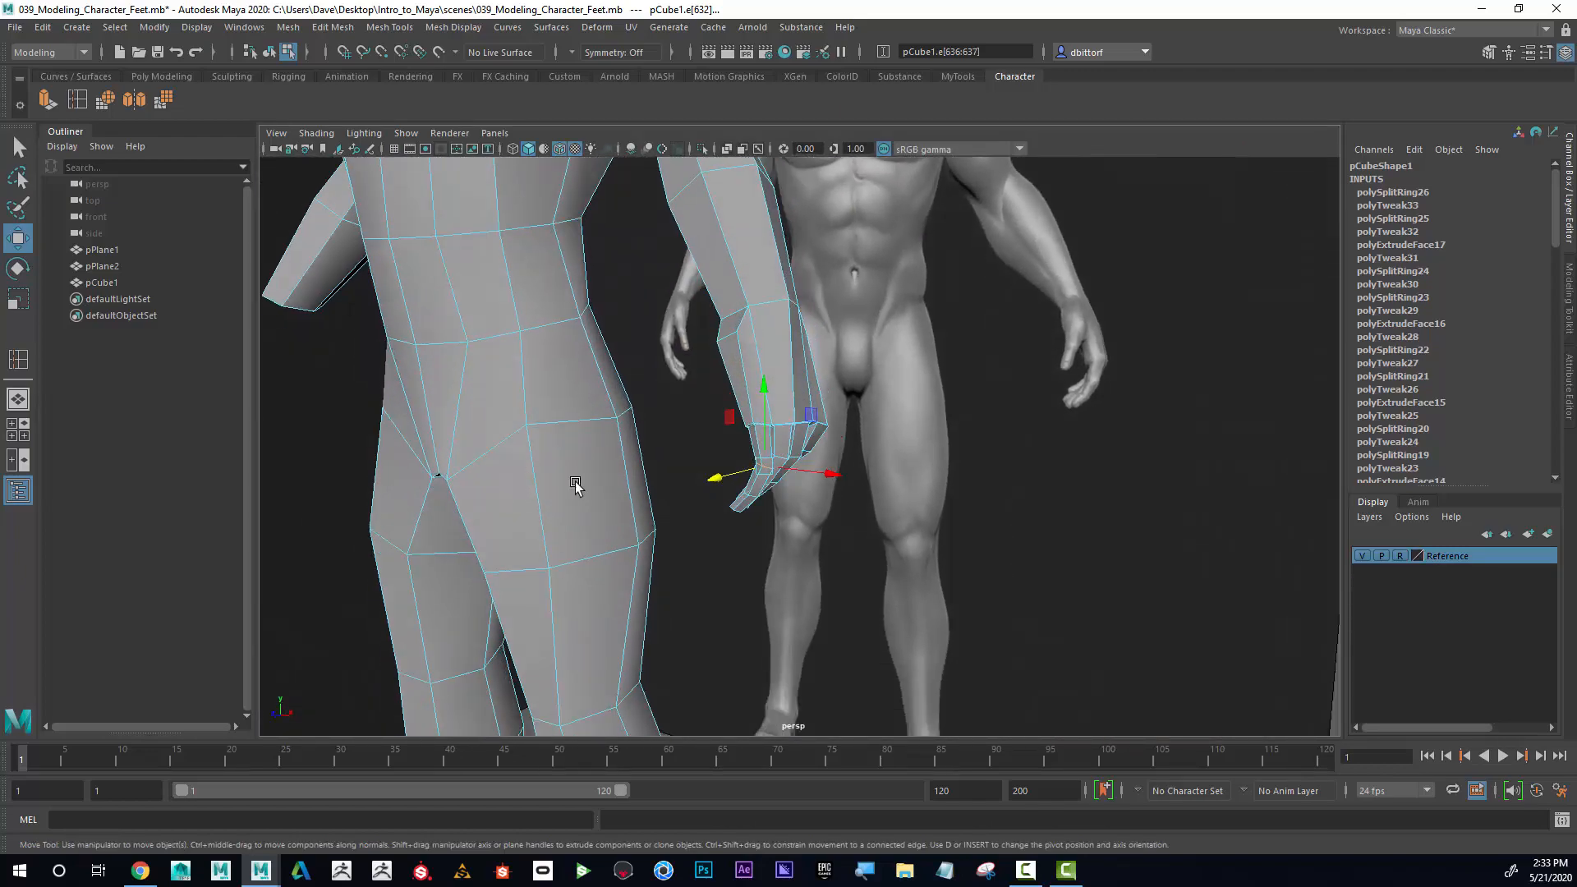
key(space)
alt+middle_drag(562, 593, 590, 654)
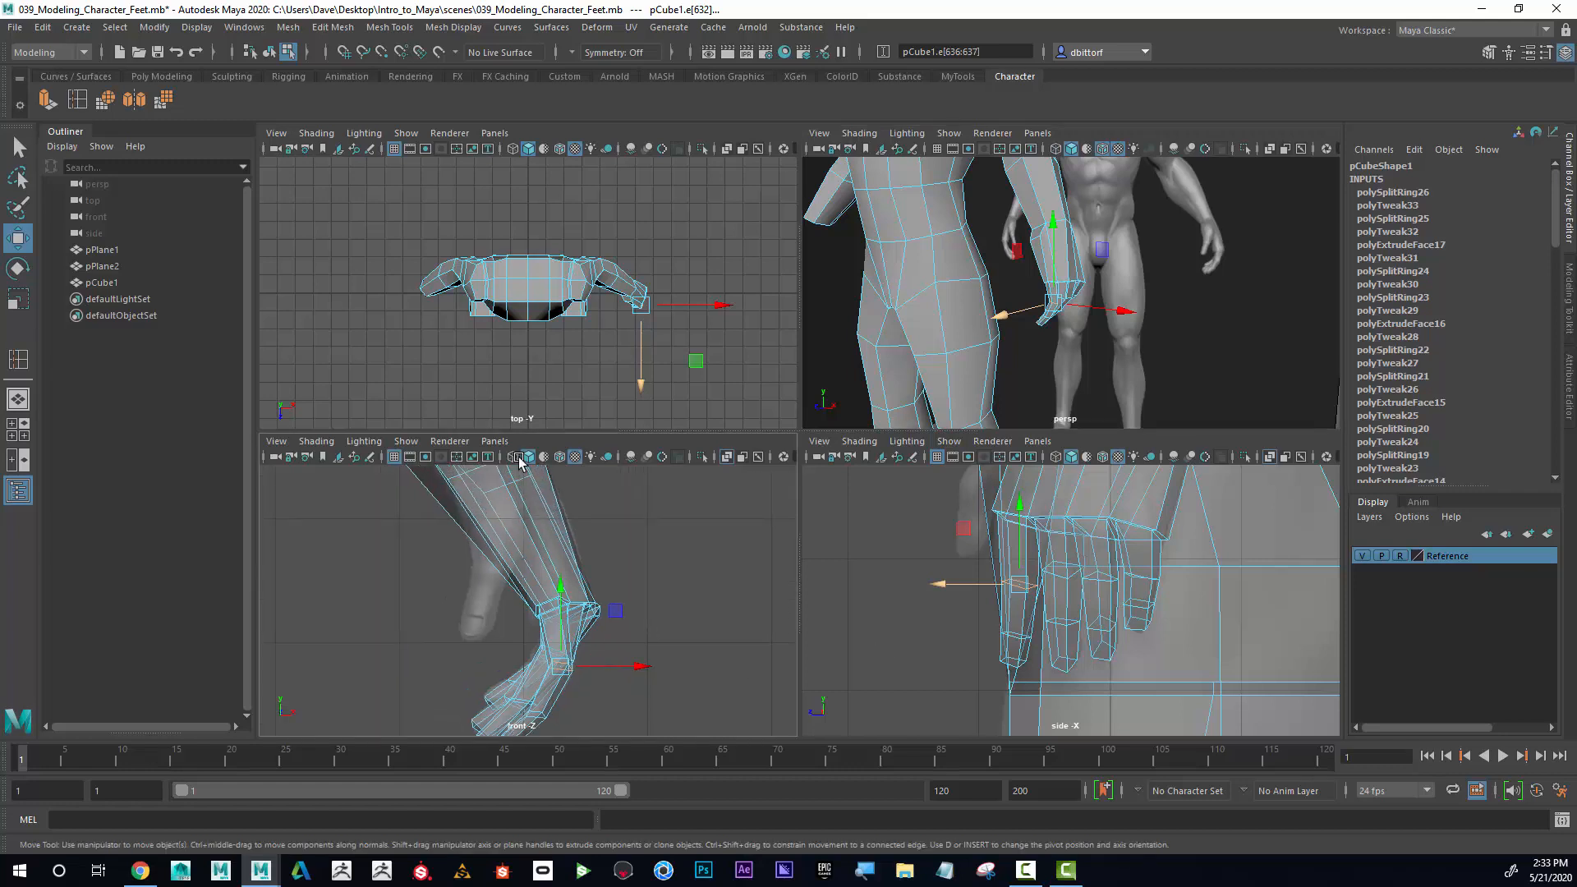
key(y)
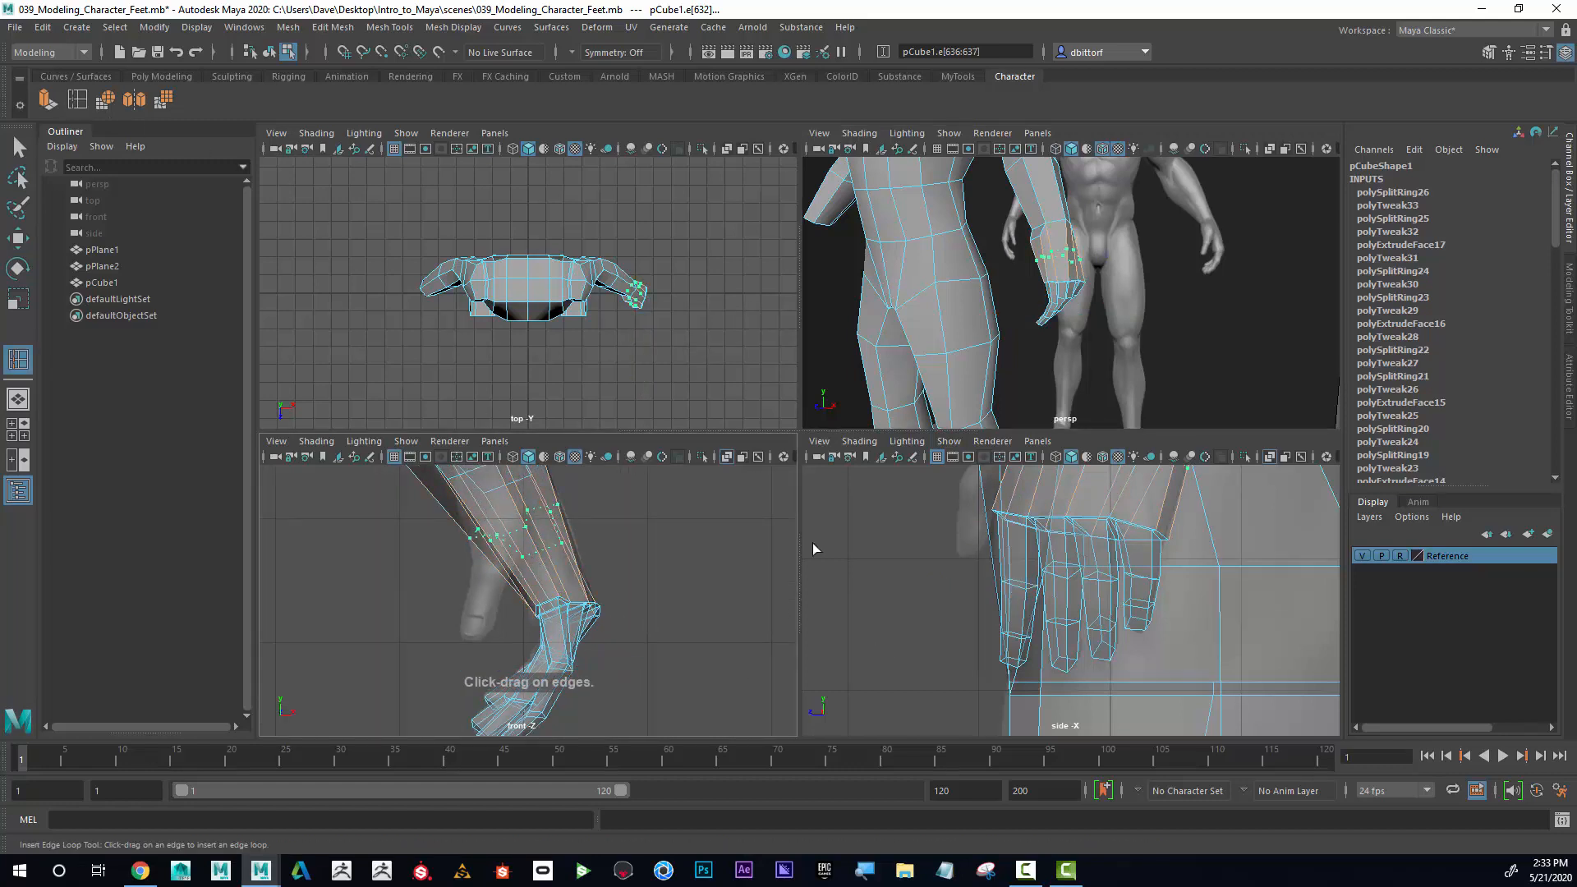
Extrude the face on the thumb side of the palm outward by about 0.61 to start the thumb.
alt+middle_drag(1034, 511, 1033, 550)
alt+drag(1074, 318, 1220, 235)
alt+middle_drag(1039, 272, 1039, 307)
alt+drag(1040, 306, 951, 352)
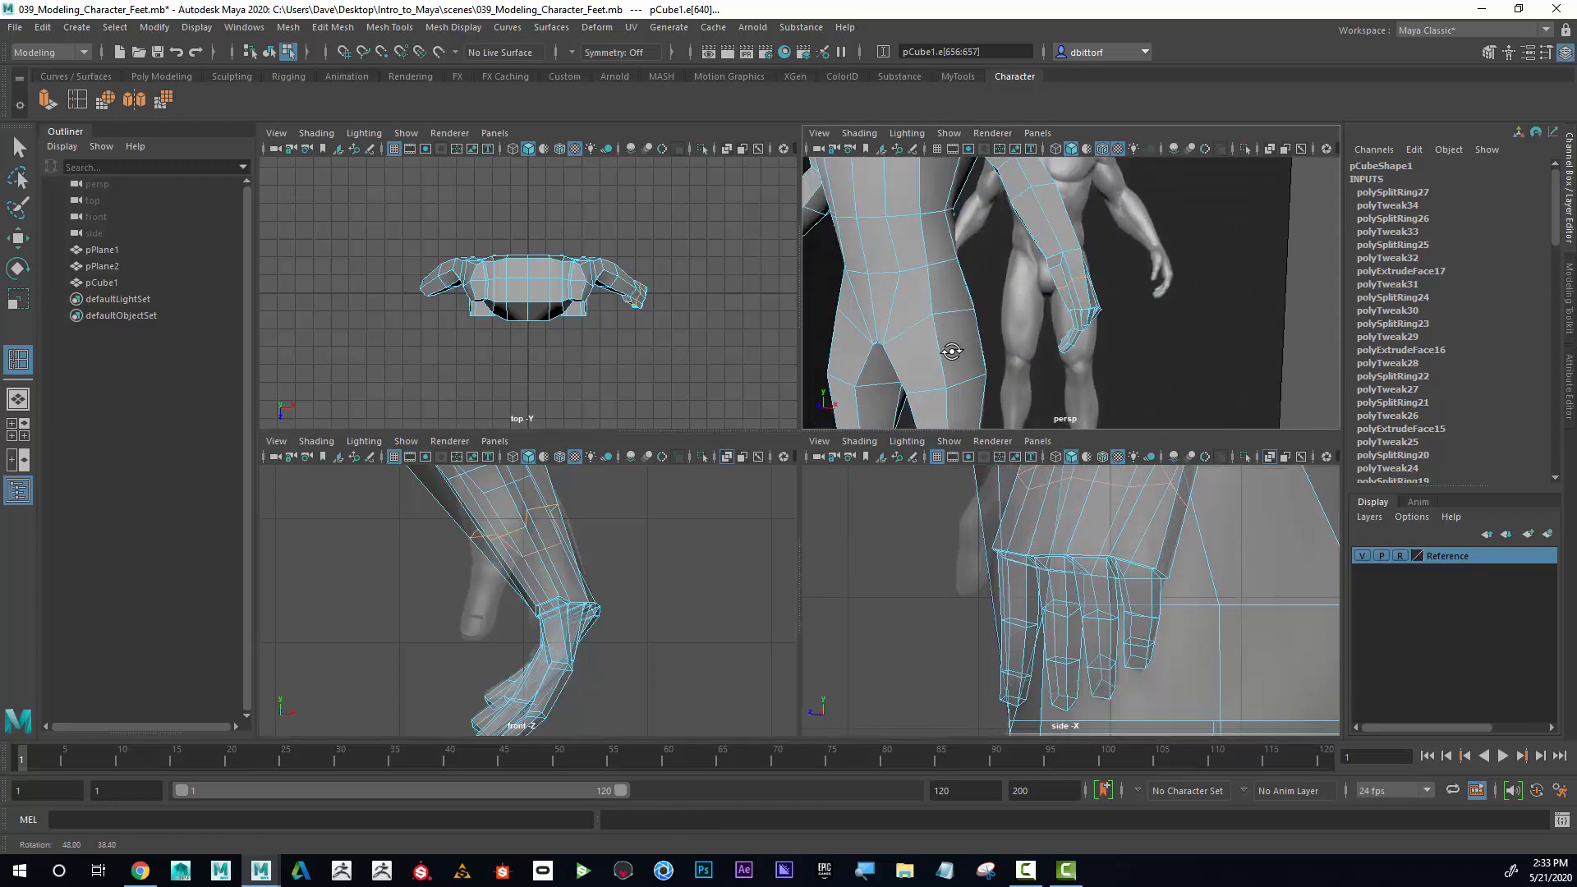
alt+right_drag(950, 352, 1095, 307)
alt+drag(1096, 306, 1035, 274)
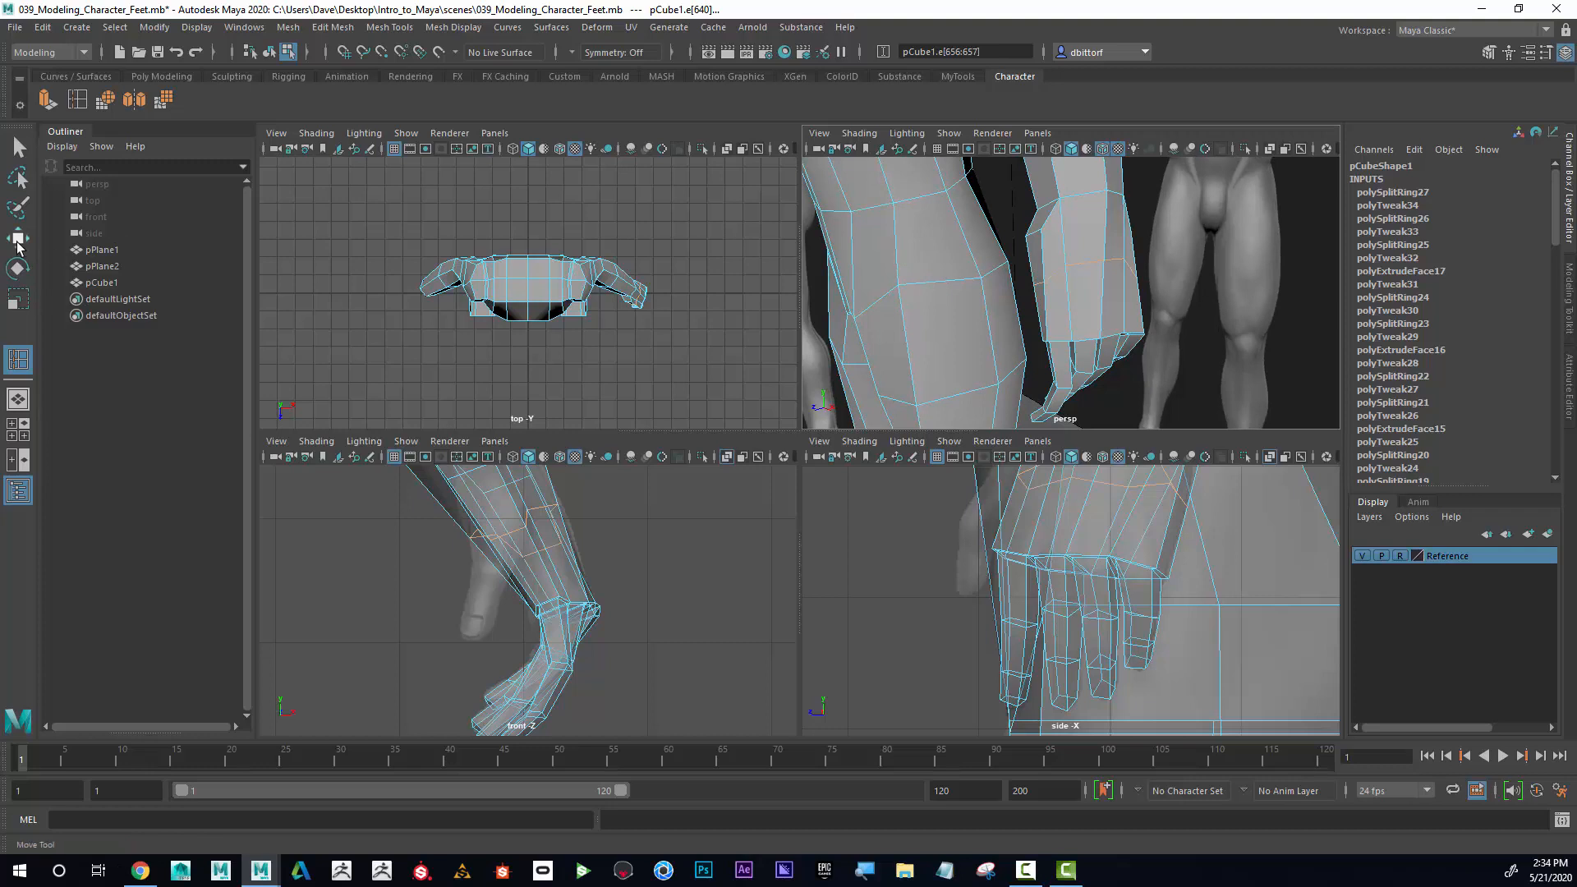
click(18, 243)
right_drag(1037, 261, 1036, 307)
click(1038, 267)
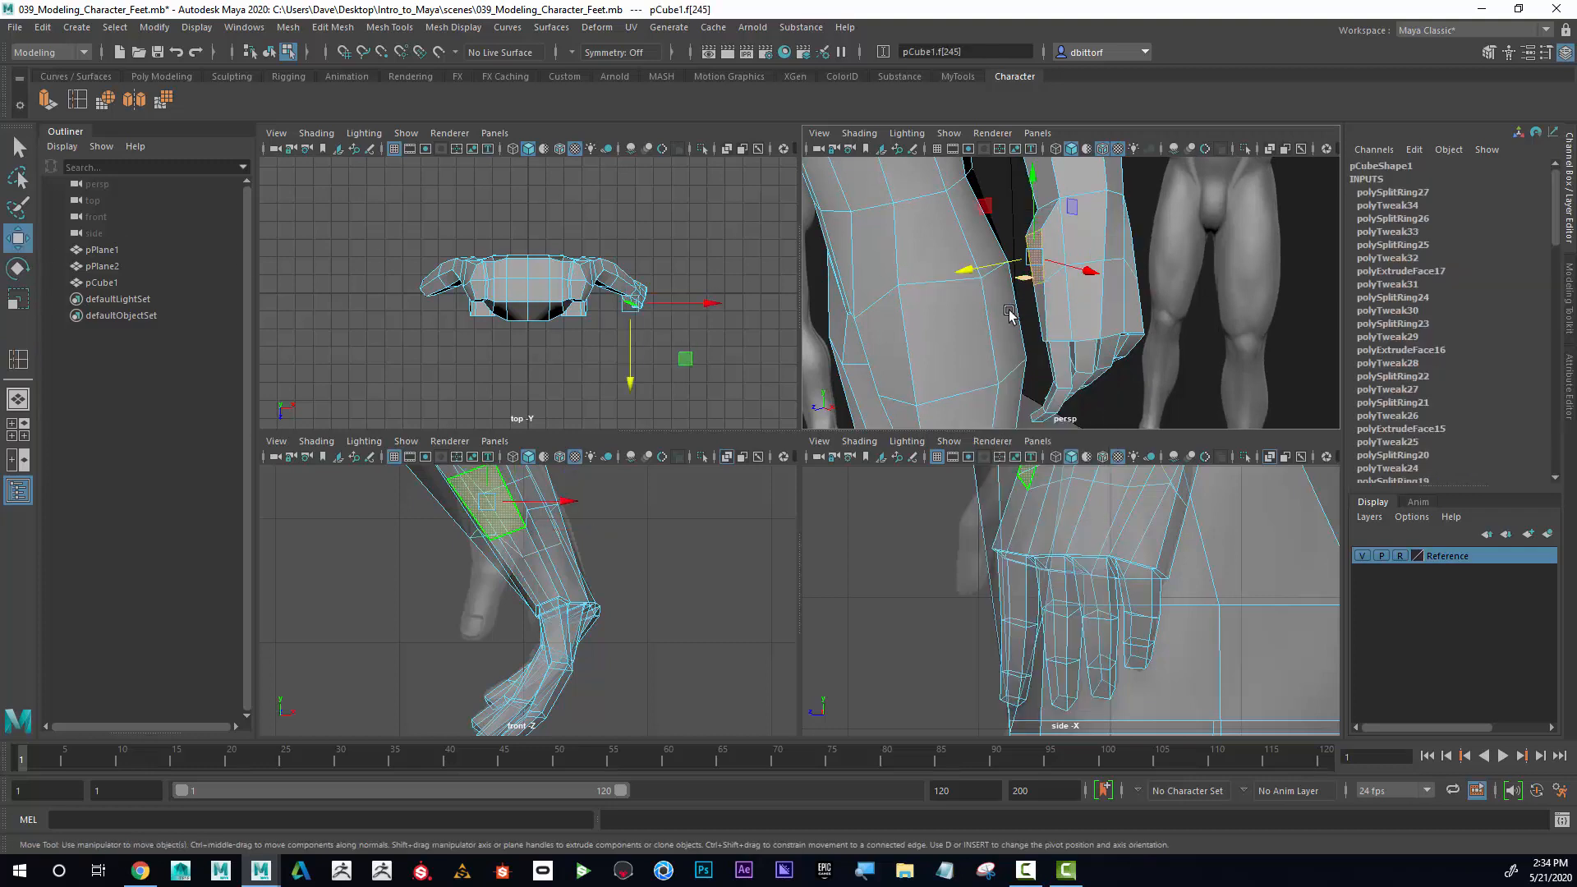
alt+middle_drag(1011, 312, 1030, 310)
alt+drag(1030, 310, 1012, 304)
alt+middle_drag(1035, 555, 1044, 613)
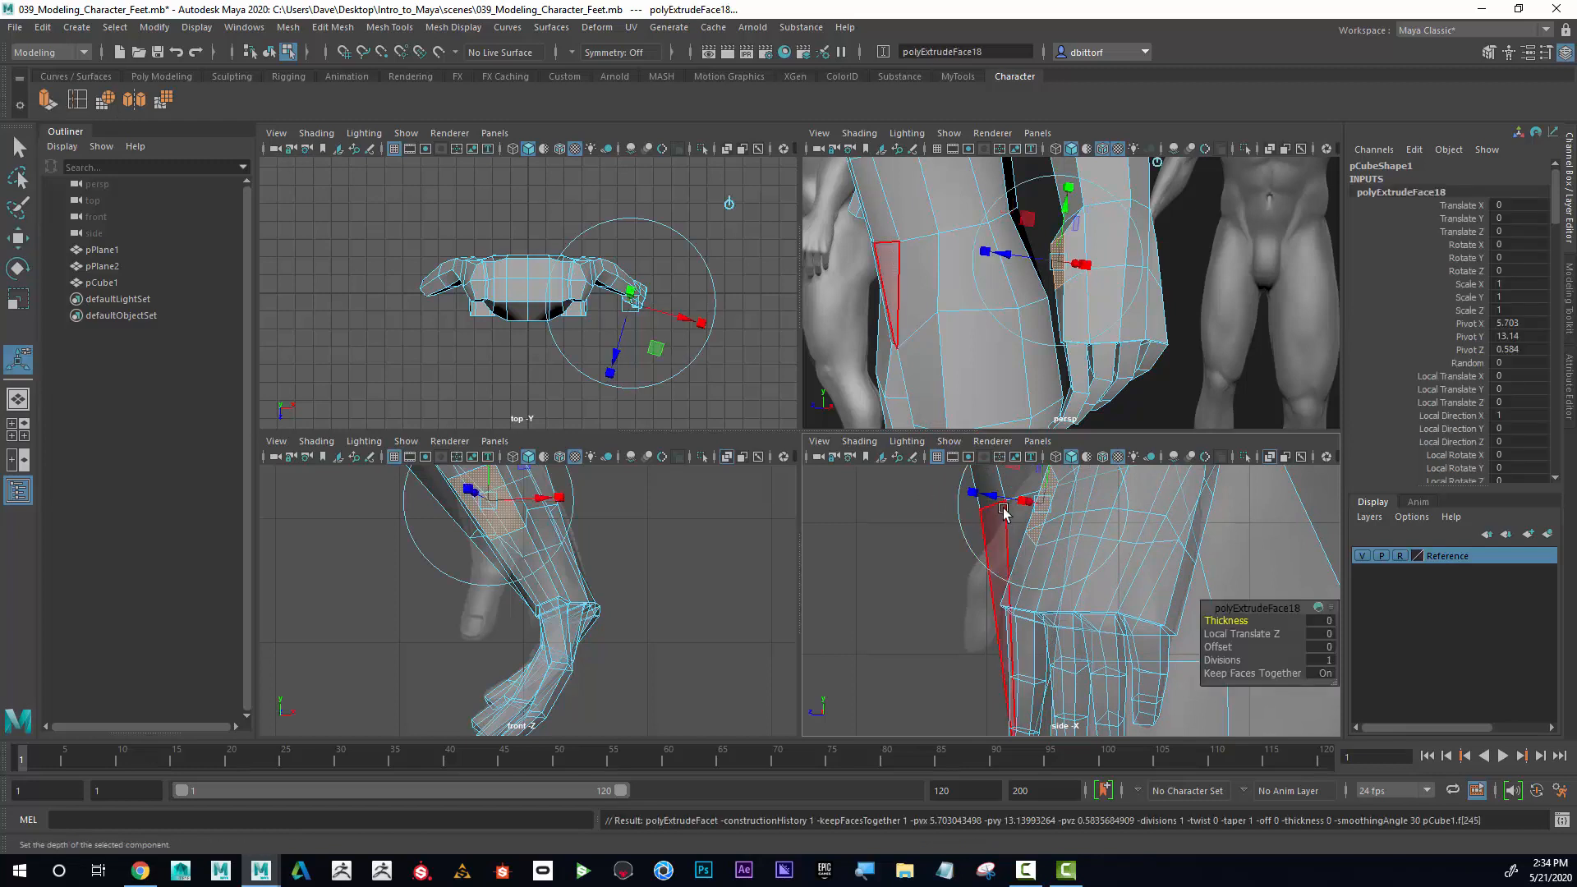
drag(991, 500, 914, 487)
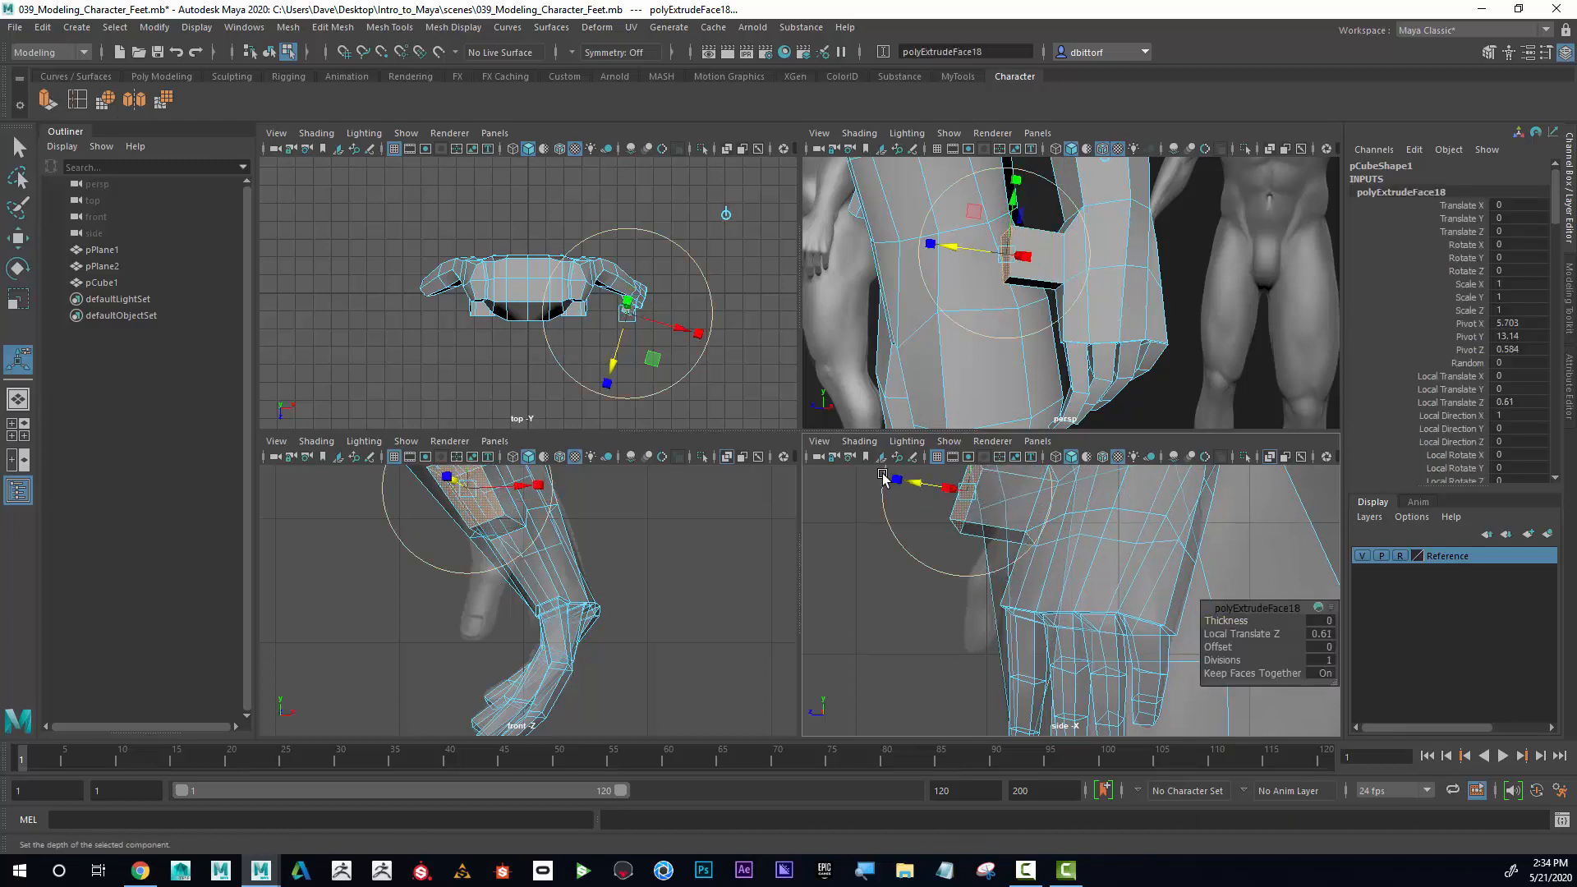
Scale the thumb's end face down uniformly and move it down to the reference thumb tip in the front view.
click(18, 298)
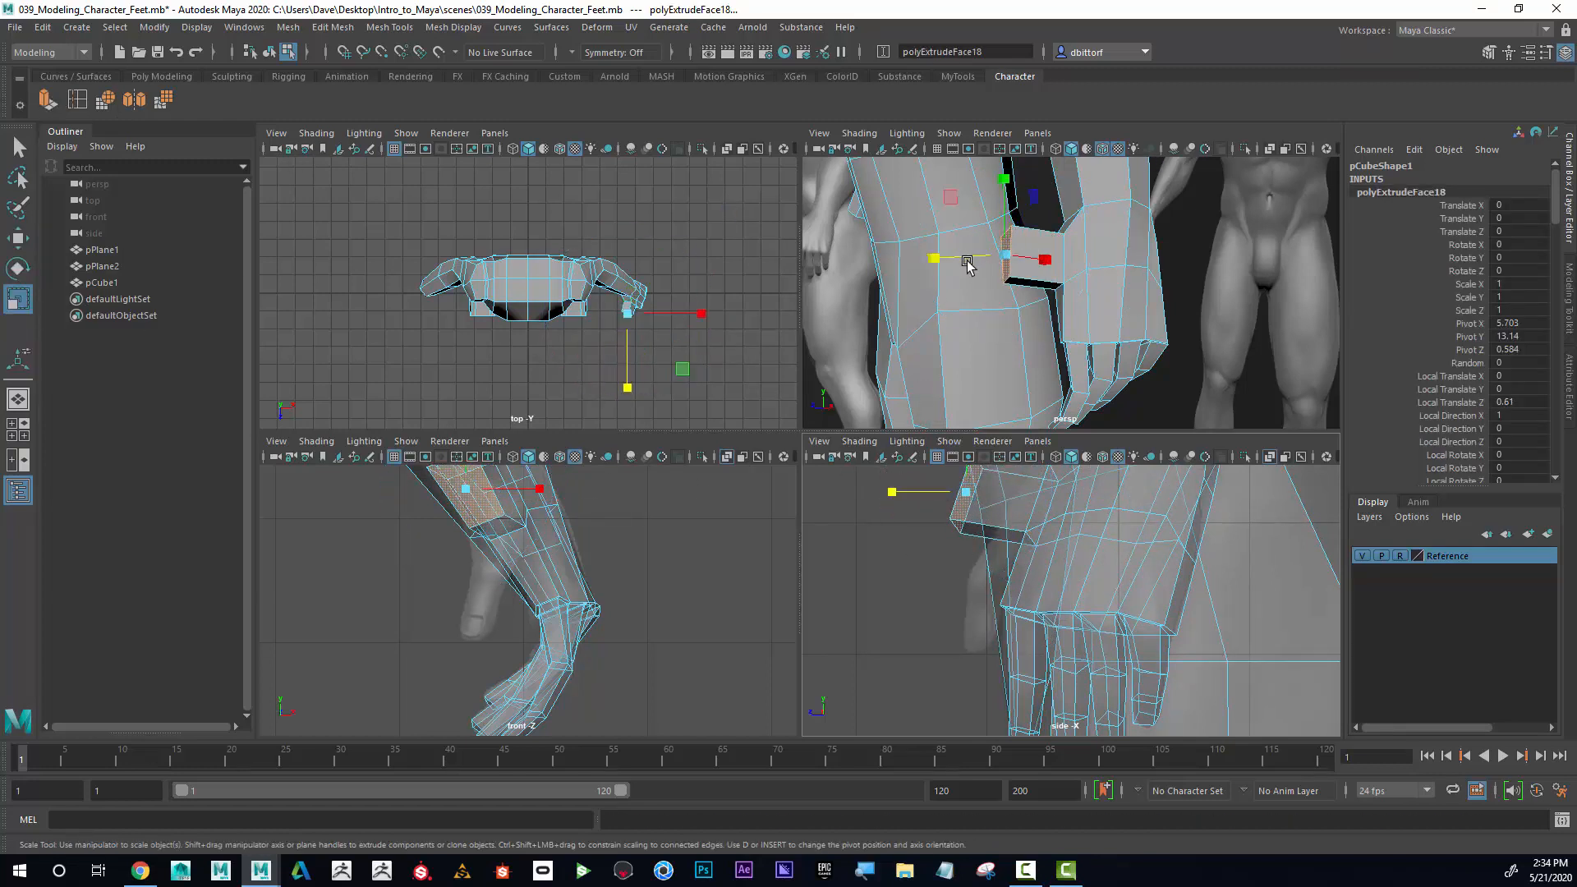
mouse_move(1004, 256)
mouse_down()
mouse_move(1026, 263)
mouse_move(983, 265)
mouse_up()
click(919, 289)
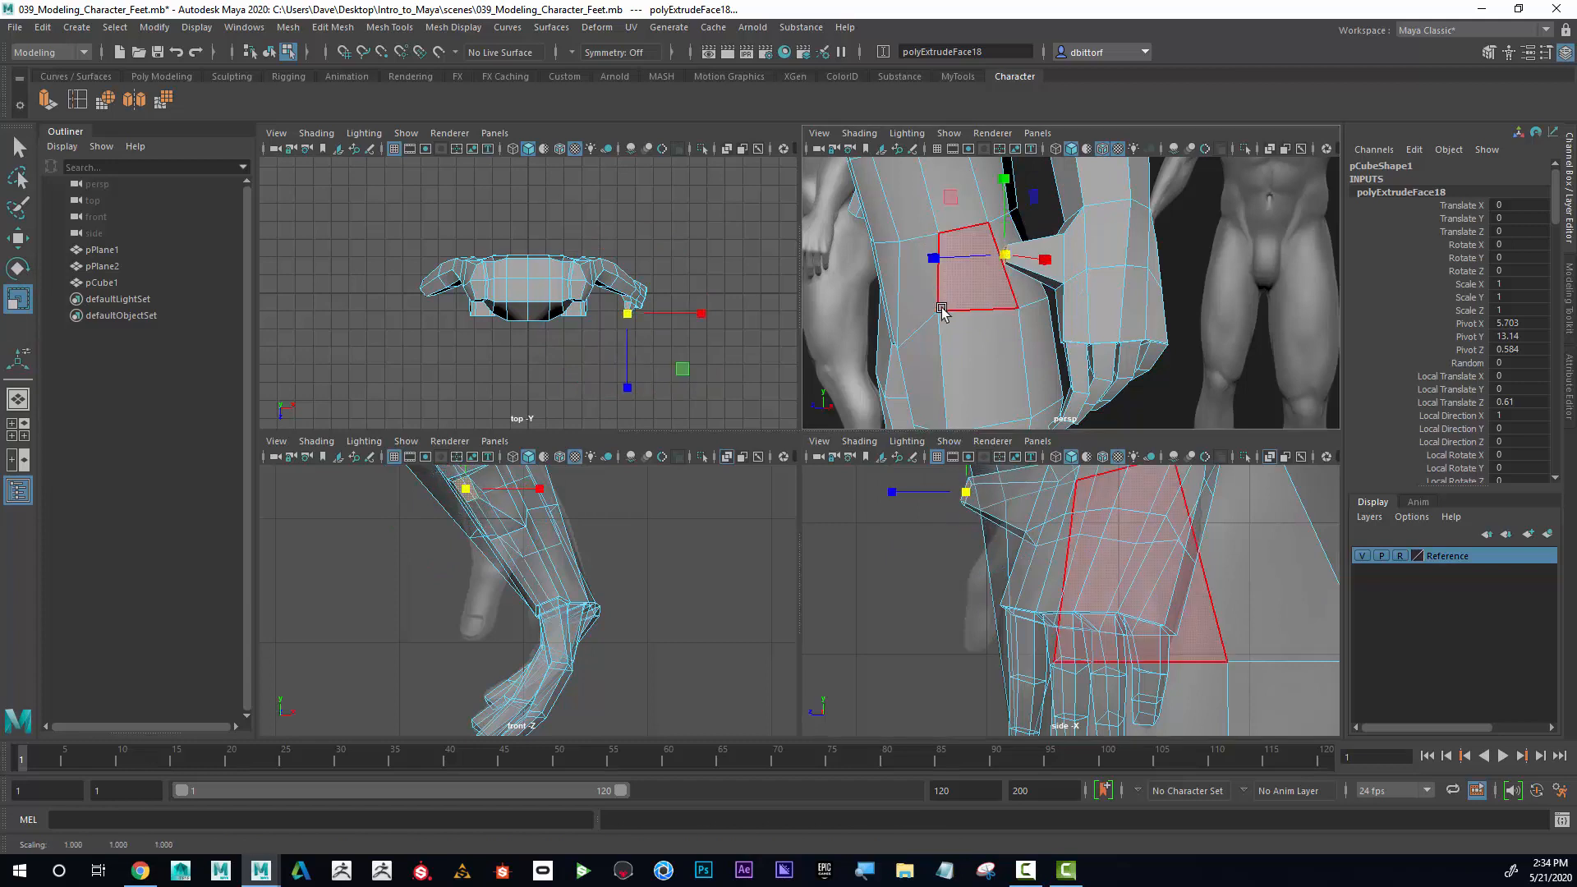
click(21, 240)
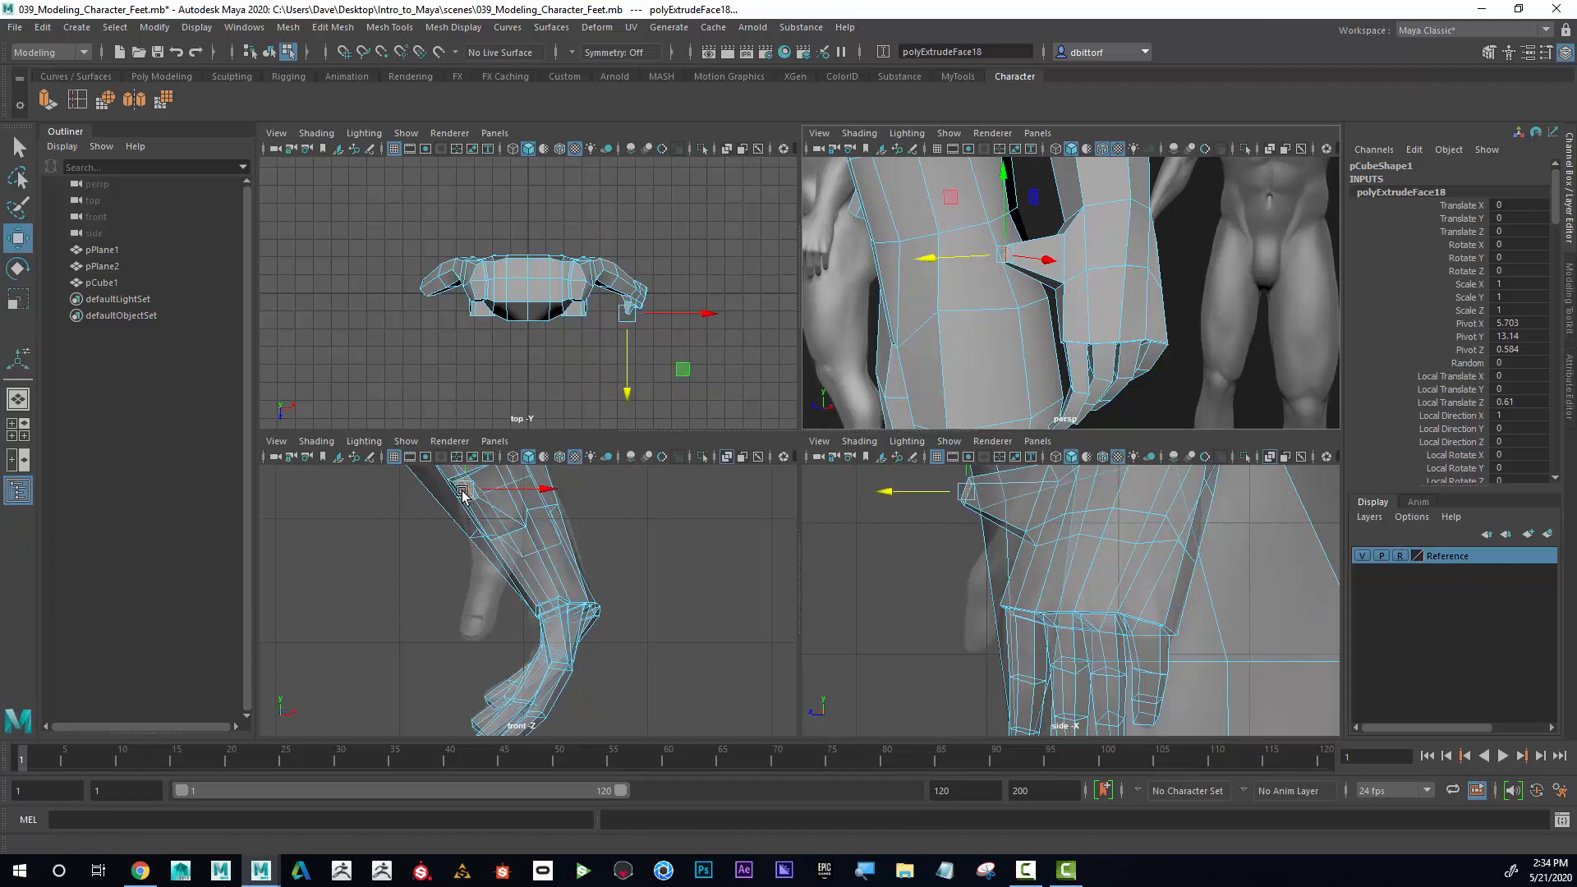
drag(463, 493, 473, 641)
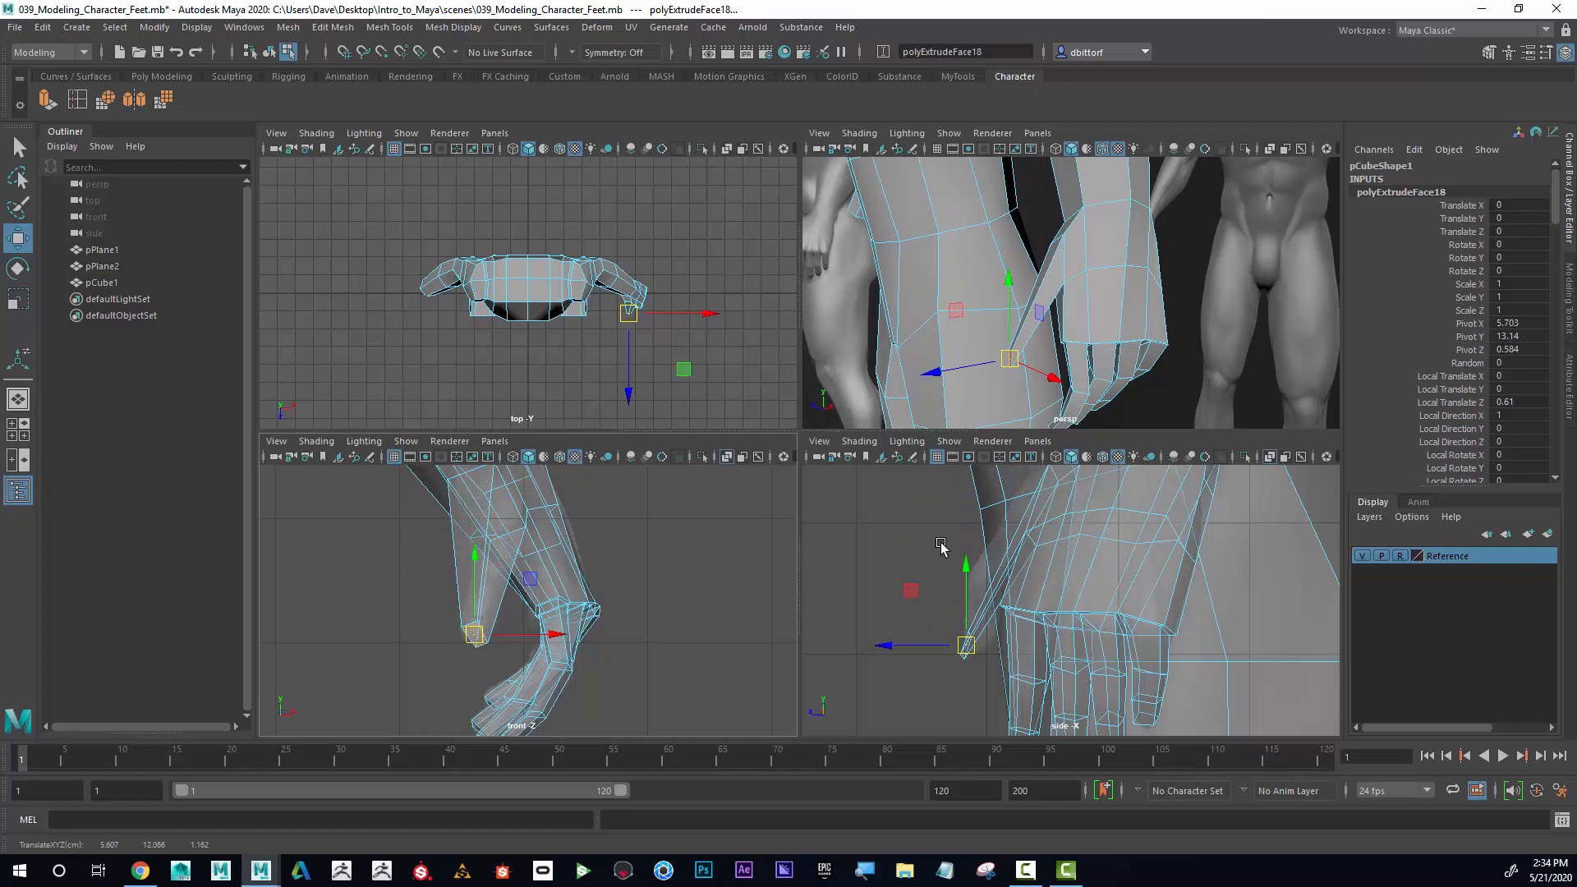
Scale the thumb's end face along X in the front view to fit the reference thumb tip.
alt+drag(1042, 327, 1223, 299)
click(18, 298)
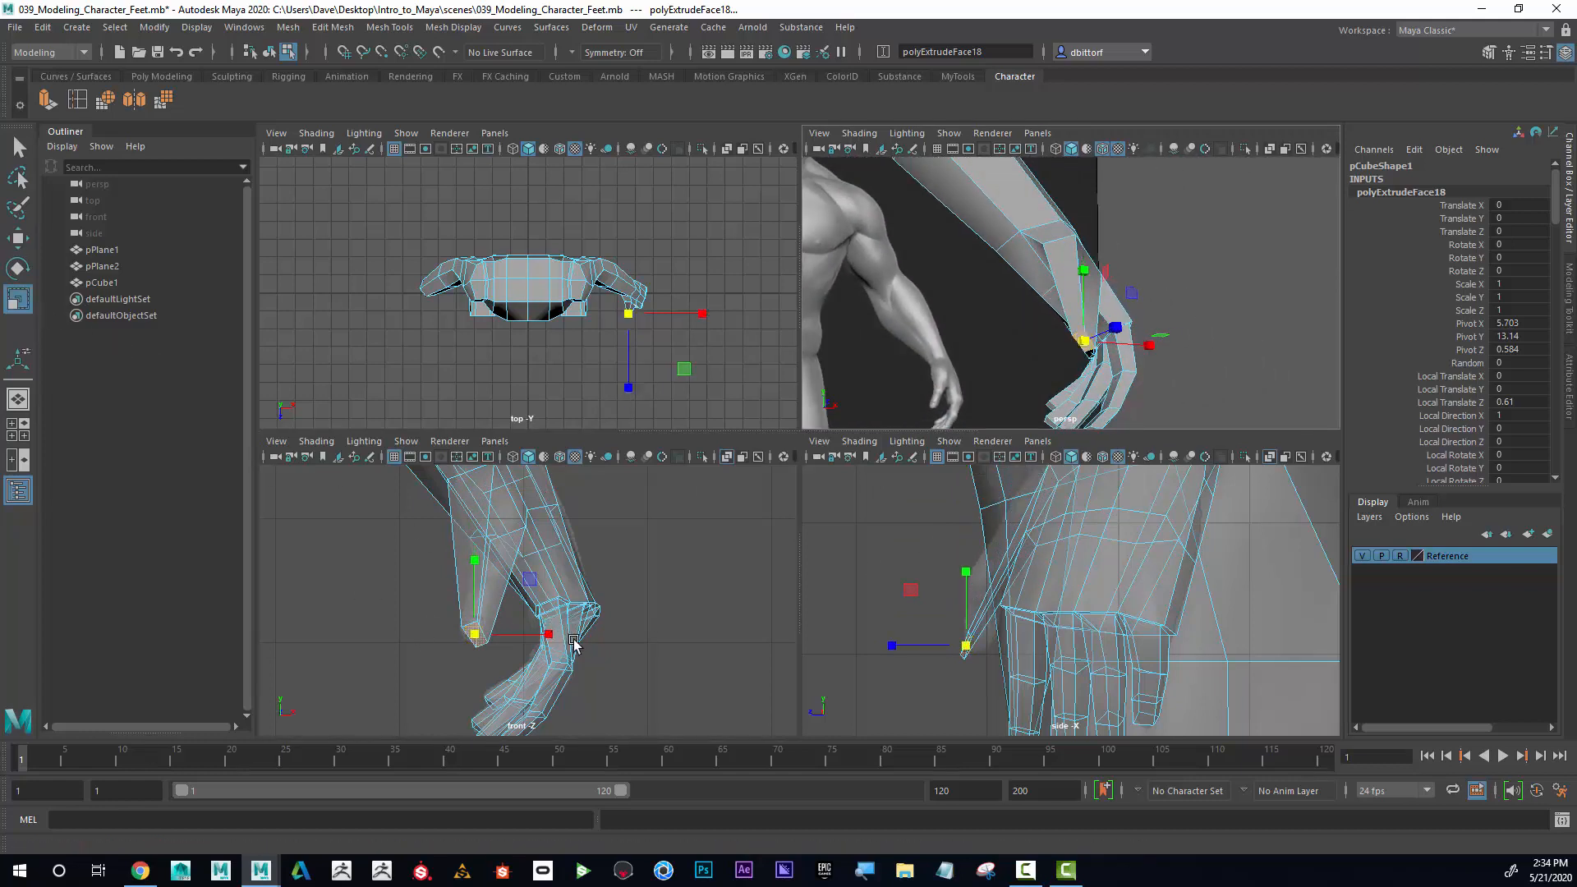
drag(555, 635, 584, 635)
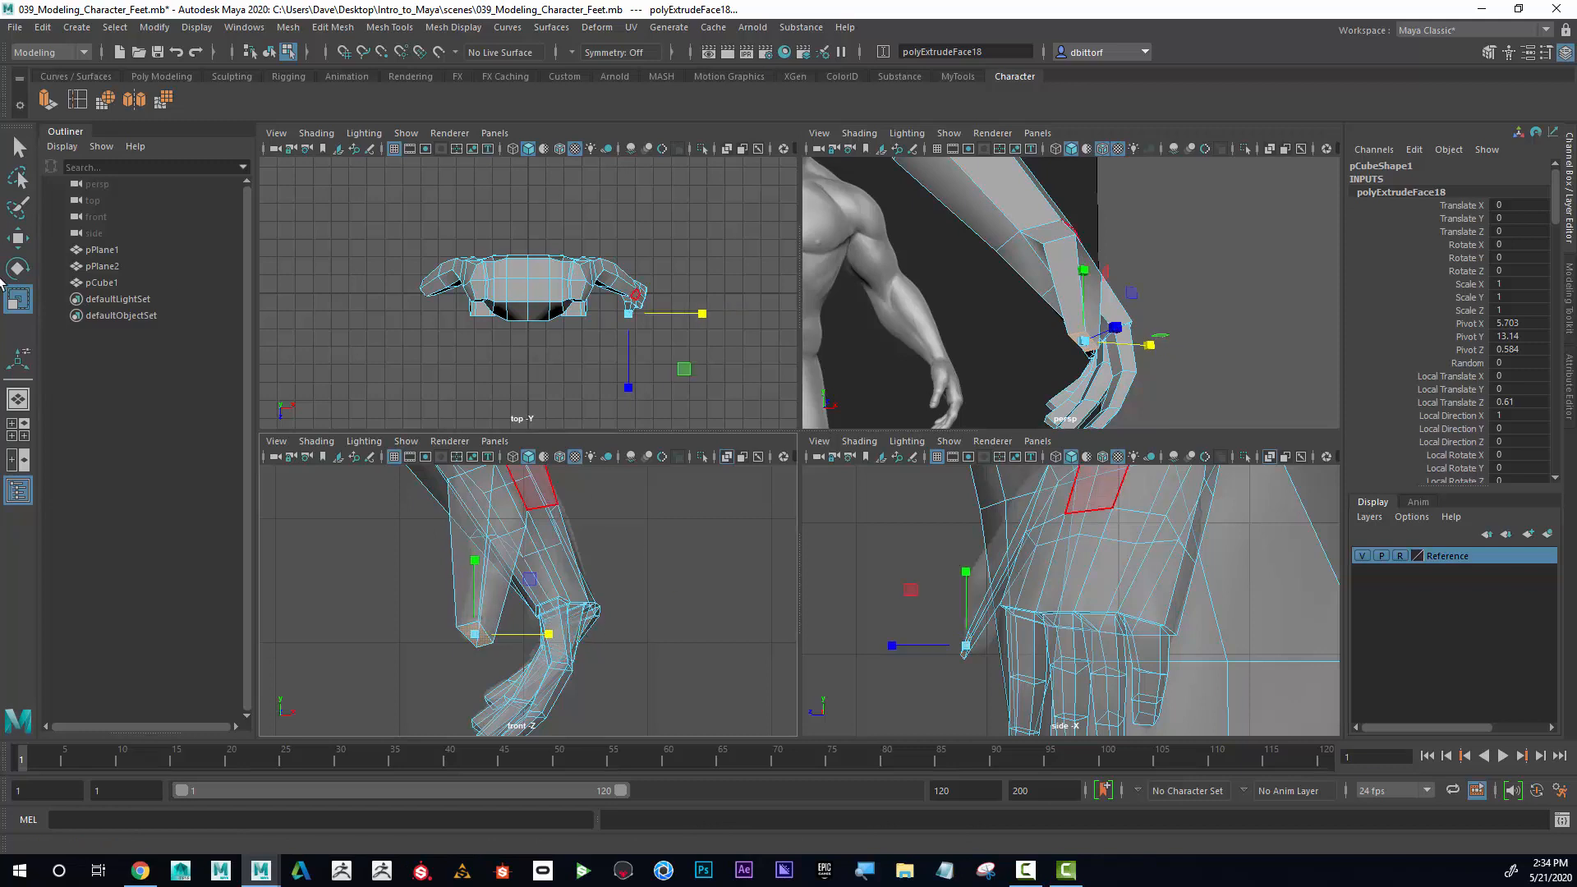
Insert an edge loop around the middle of the thumb and move it up and toward the palm in the front view.
click(77, 100)
click(484, 571)
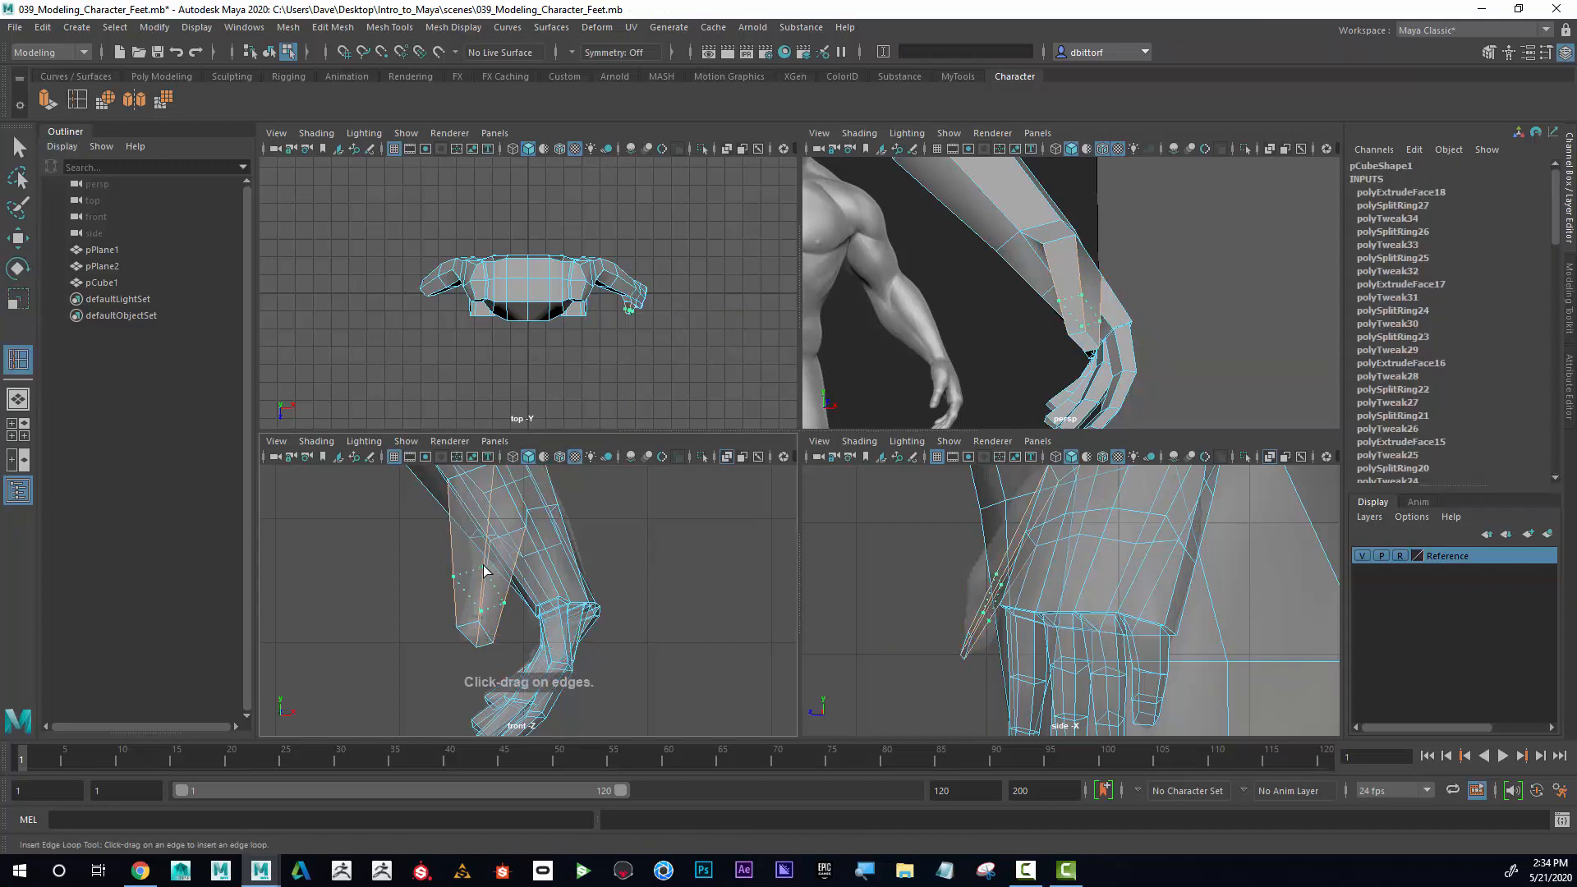
click(17, 301)
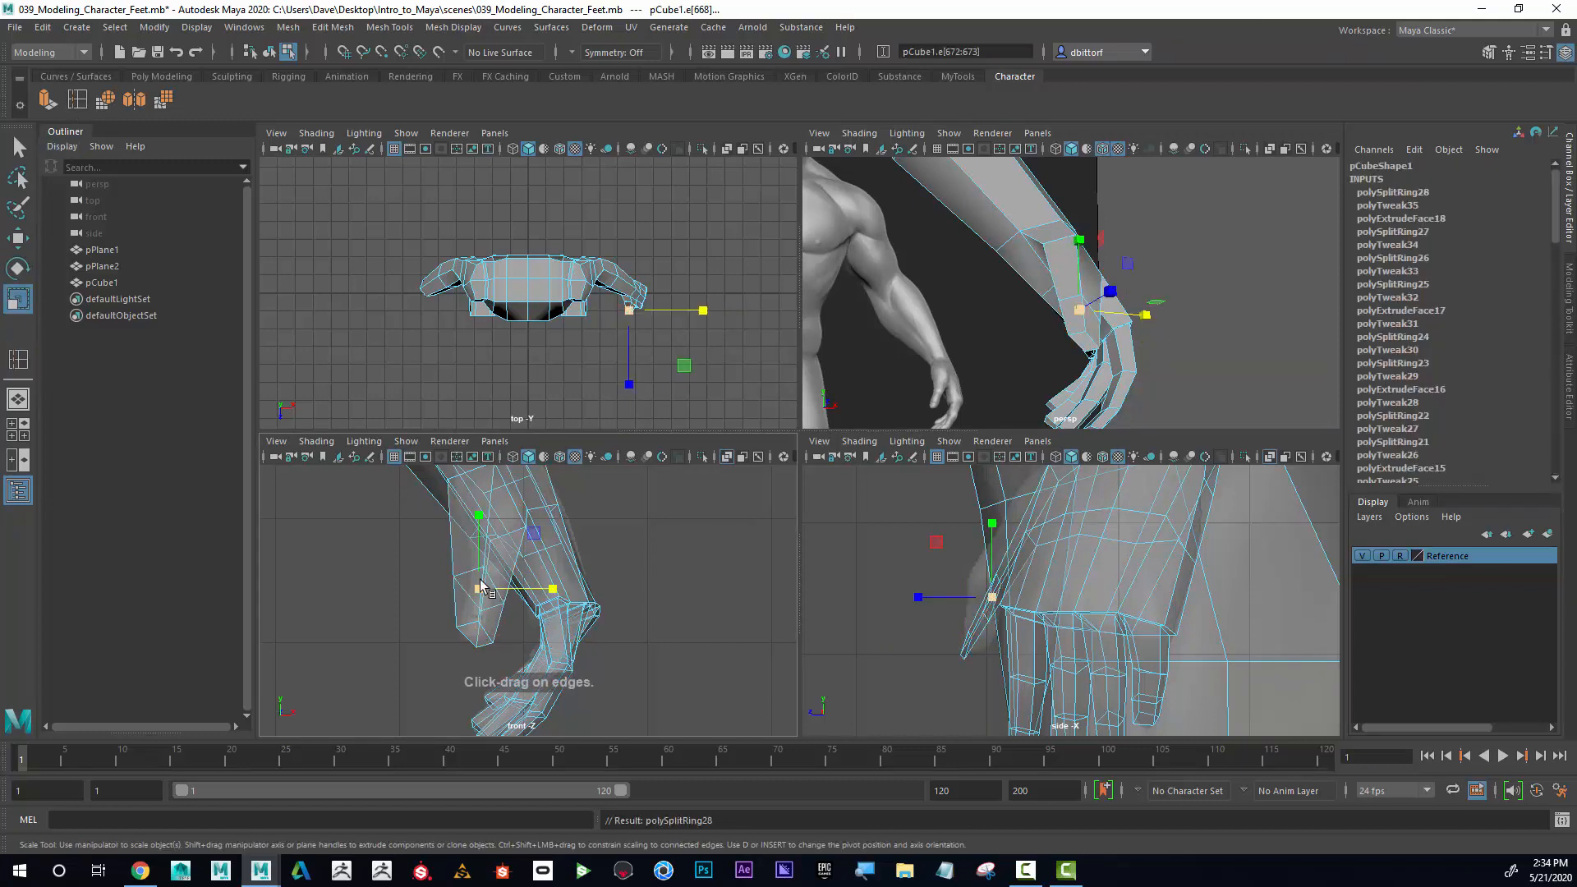
key(w)
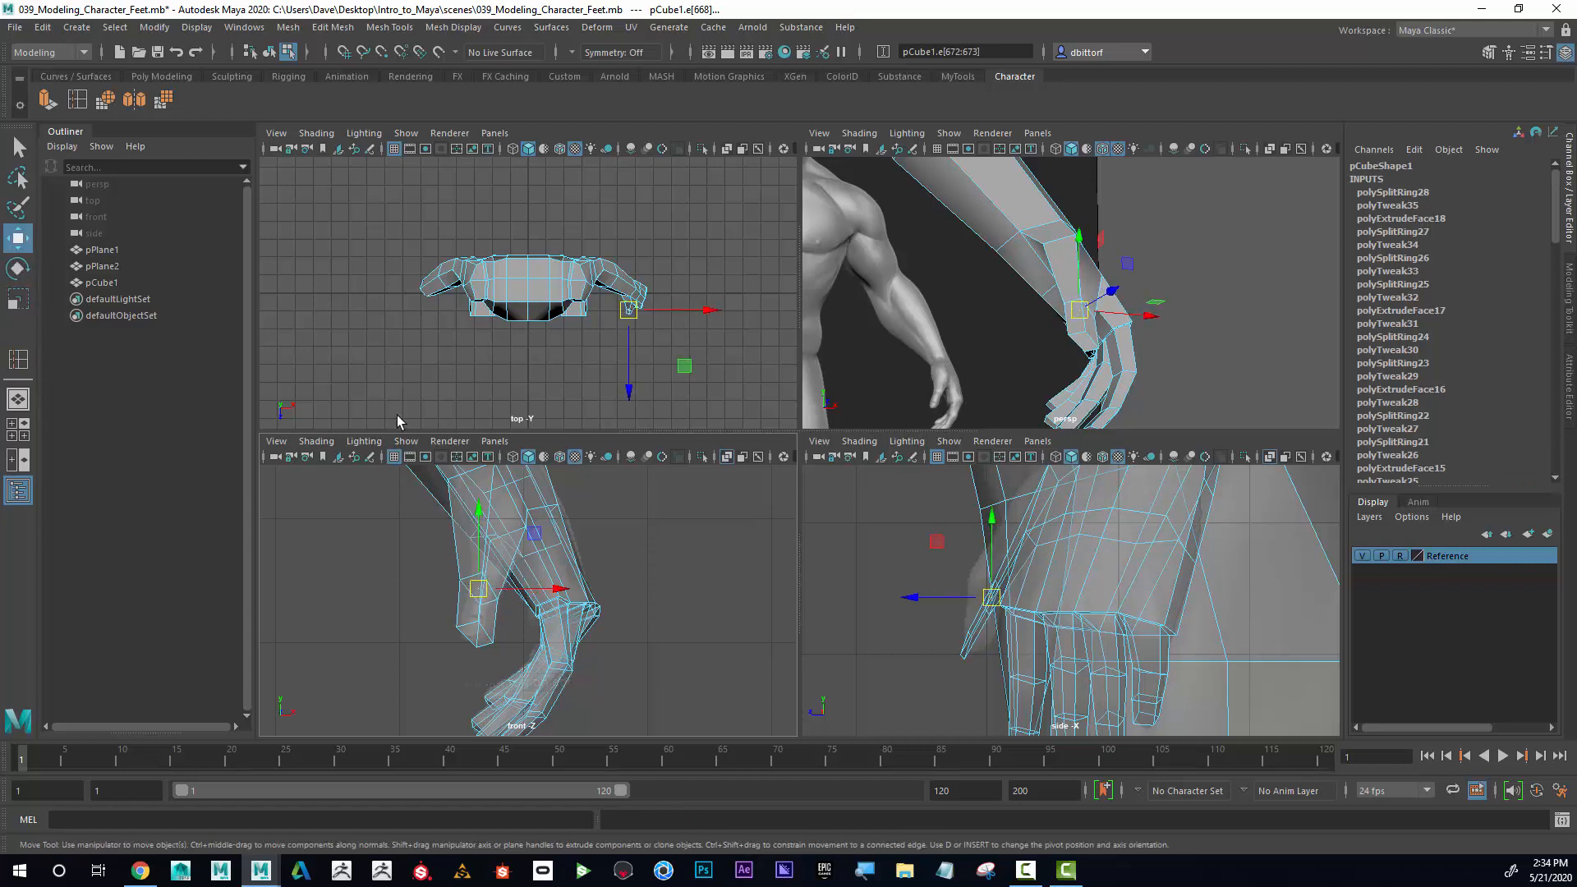
drag(484, 585, 493, 569)
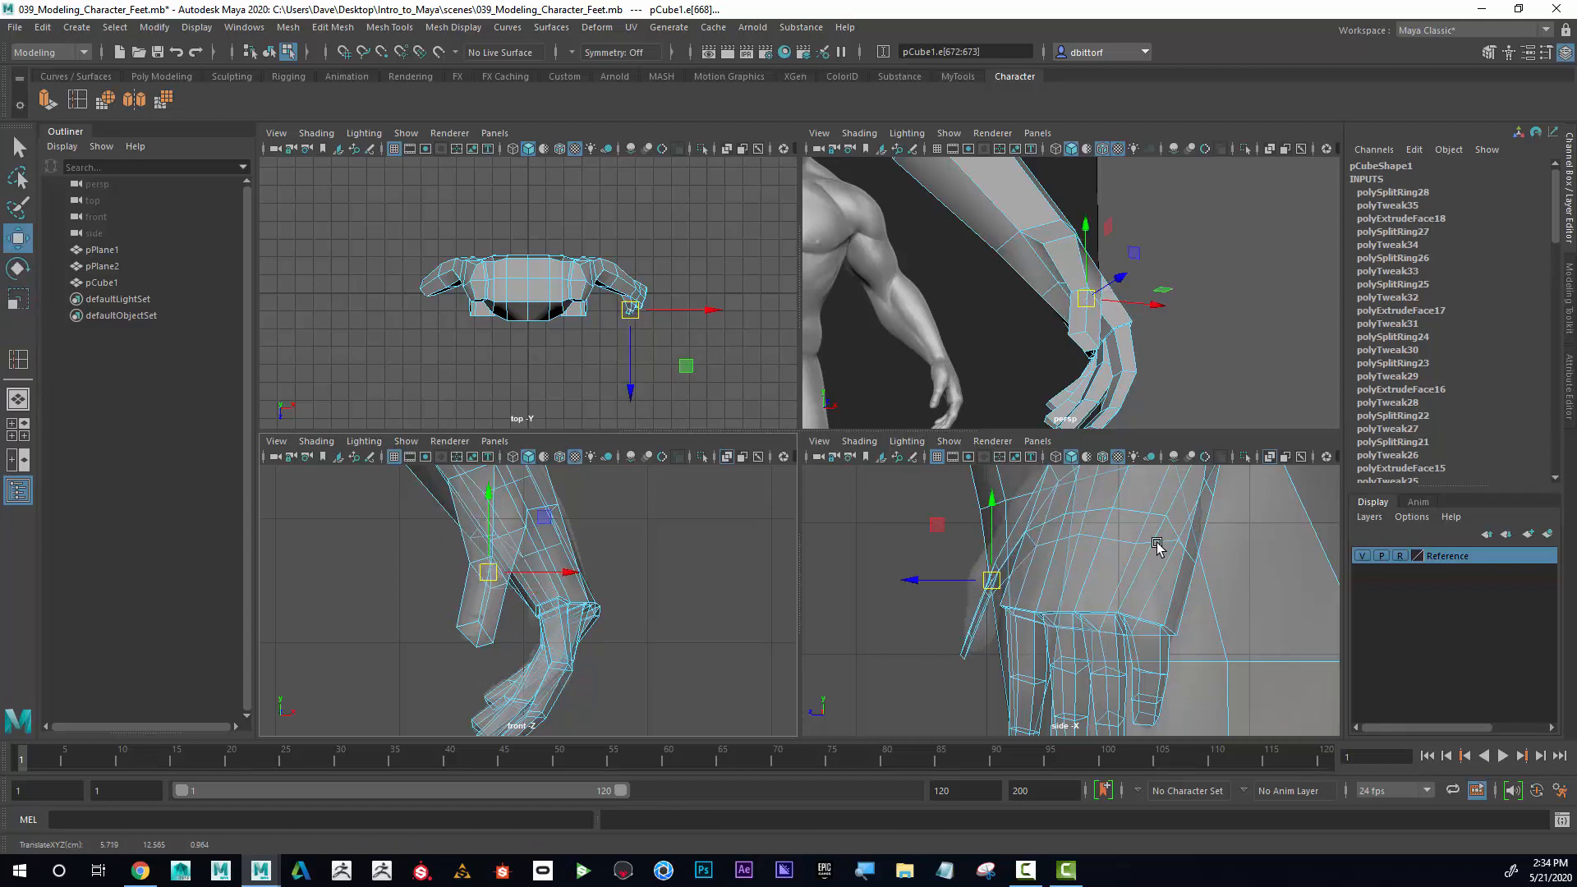
Try to widen the thumb's middle edge loop along Z in the side view.
scroll(983, 551, up, 5)
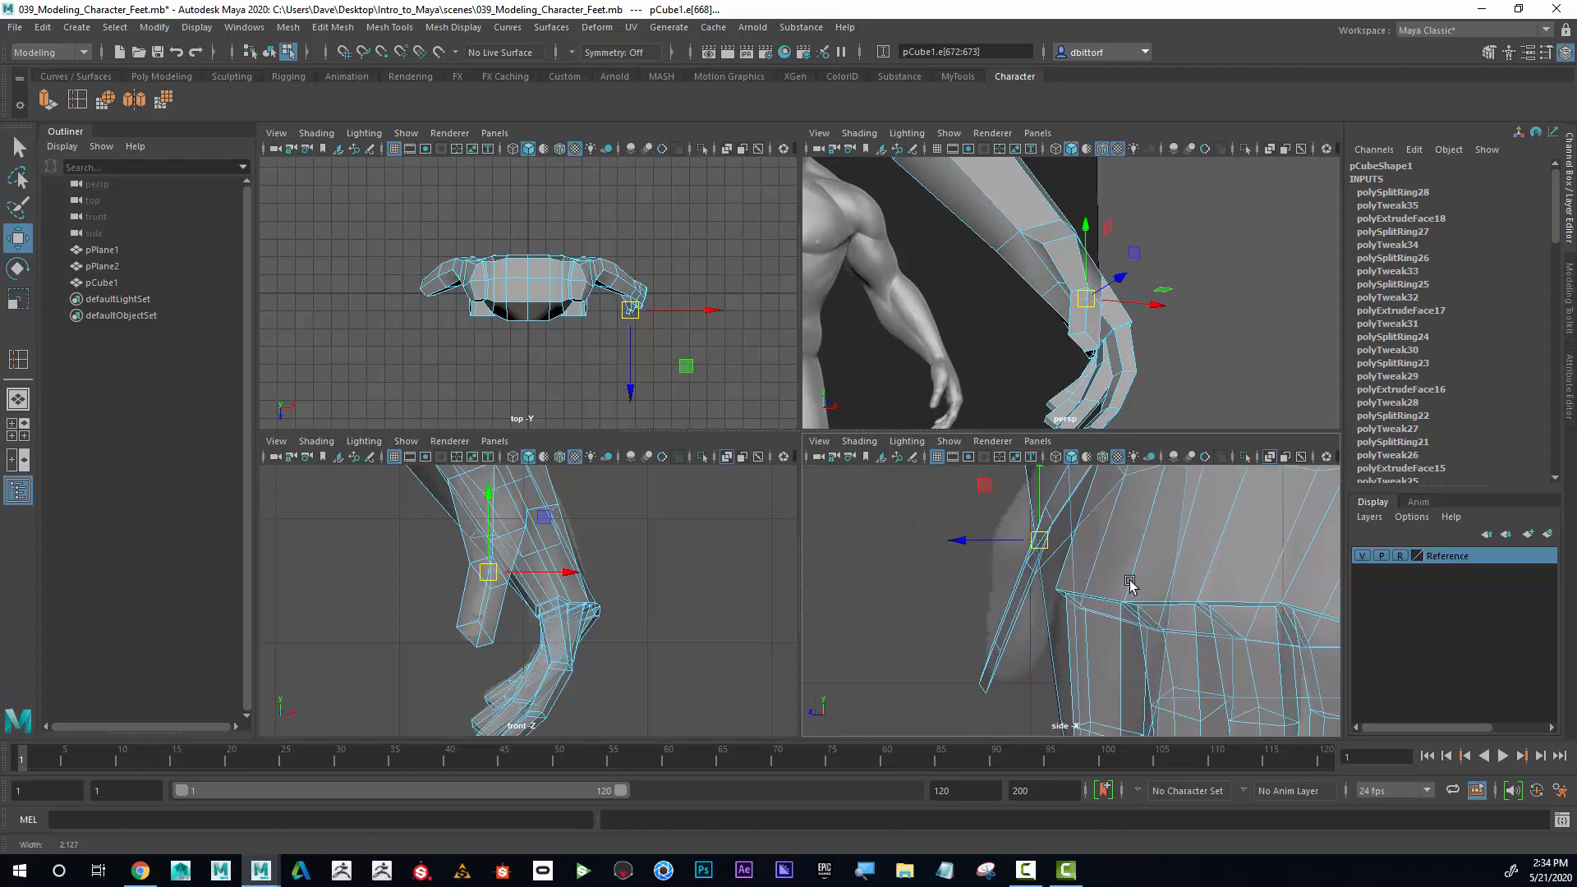
click(19, 297)
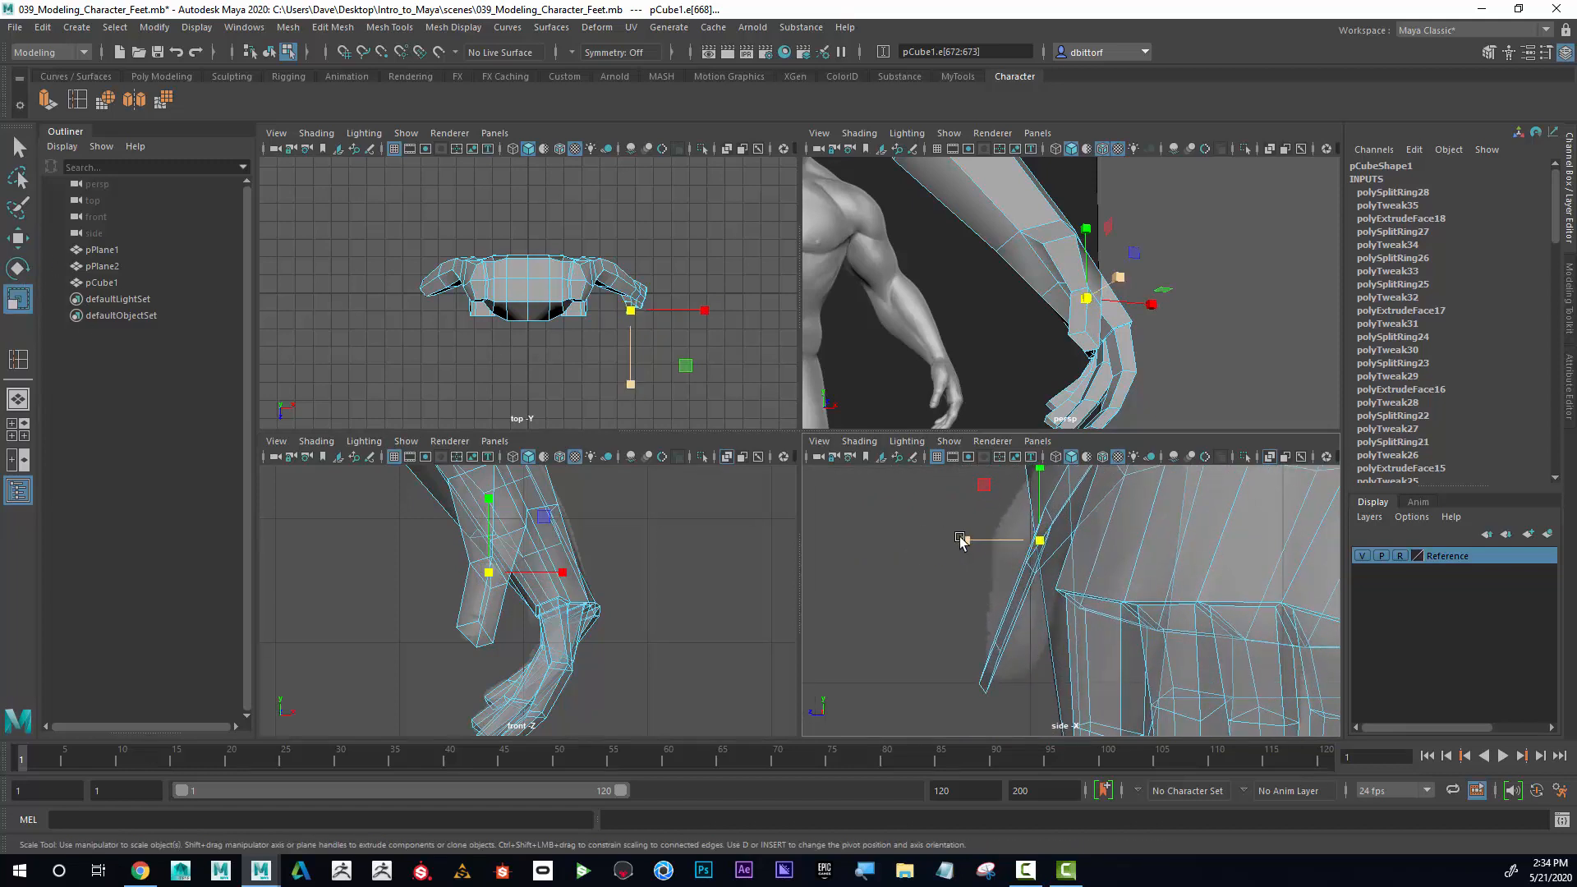
drag(963, 539, 877, 513)
key(ctrl+z)
Move the lower thumb's rear face along Z toward the palm in the side view to thicken the thumb.
alt+drag(1090, 314, 1094, 239)
alt+right_drag(1094, 239, 1228, 246)
alt+drag(1229, 247, 1182, 260)
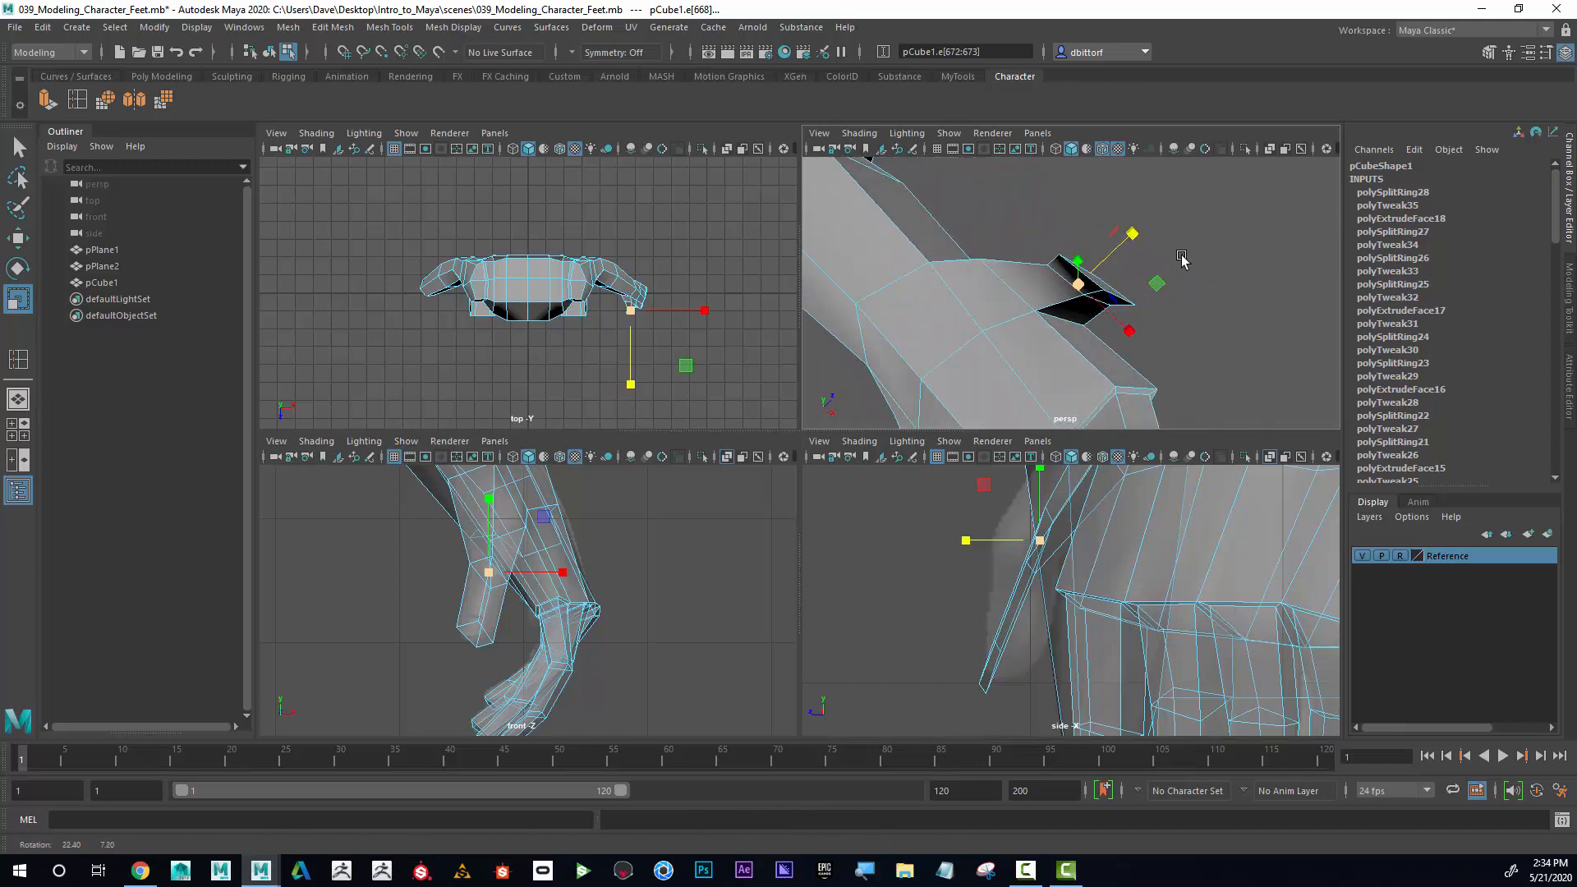
right_drag(1081, 286, 1080, 316)
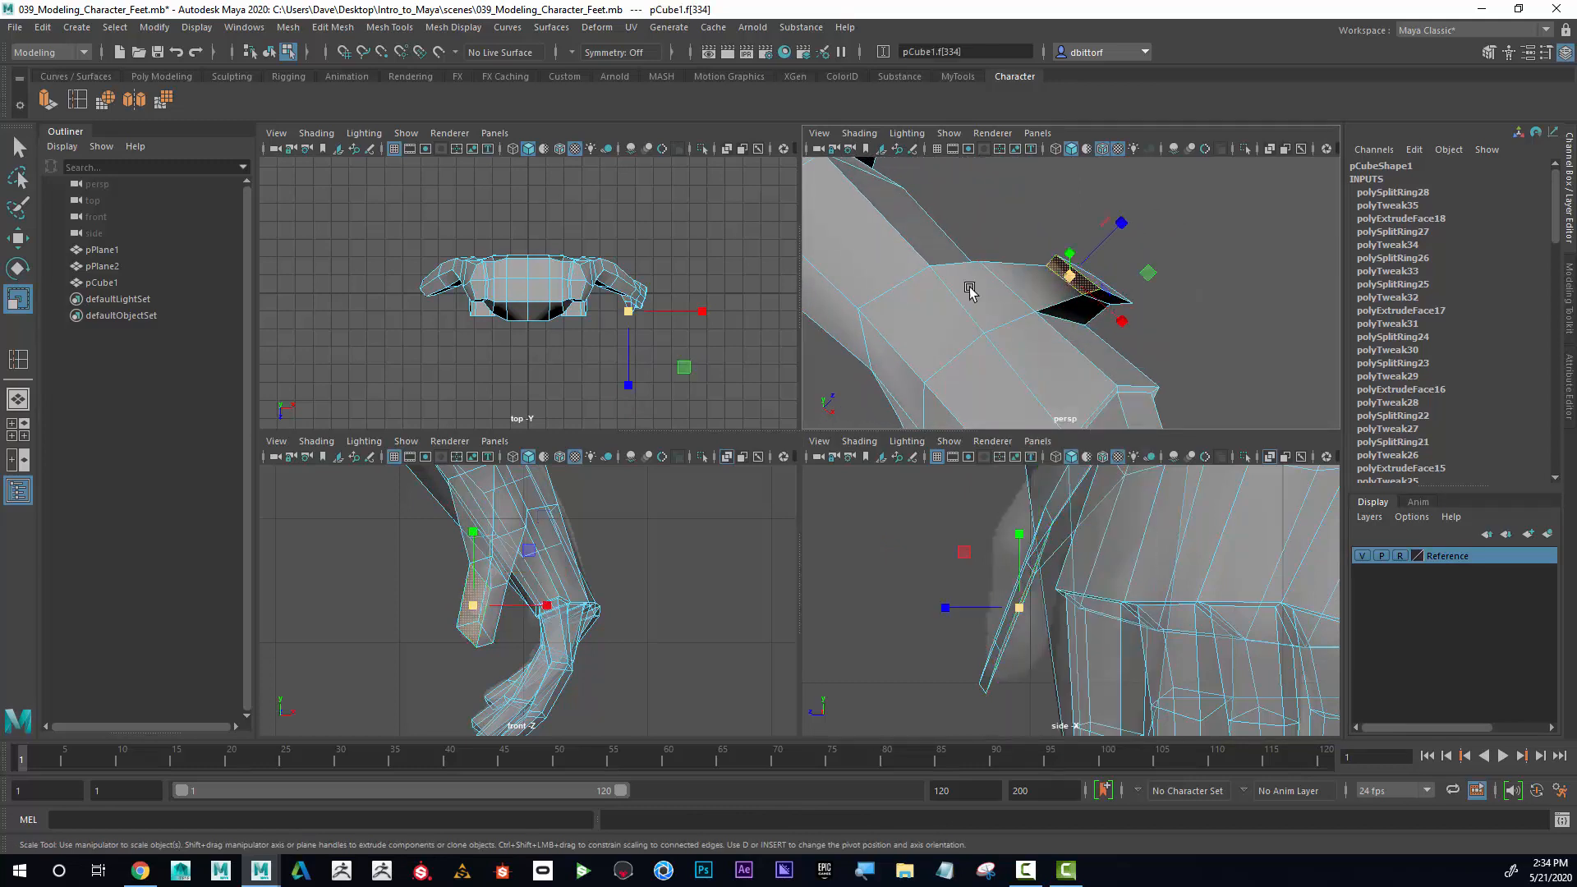
click(17, 238)
drag(968, 607, 977, 608)
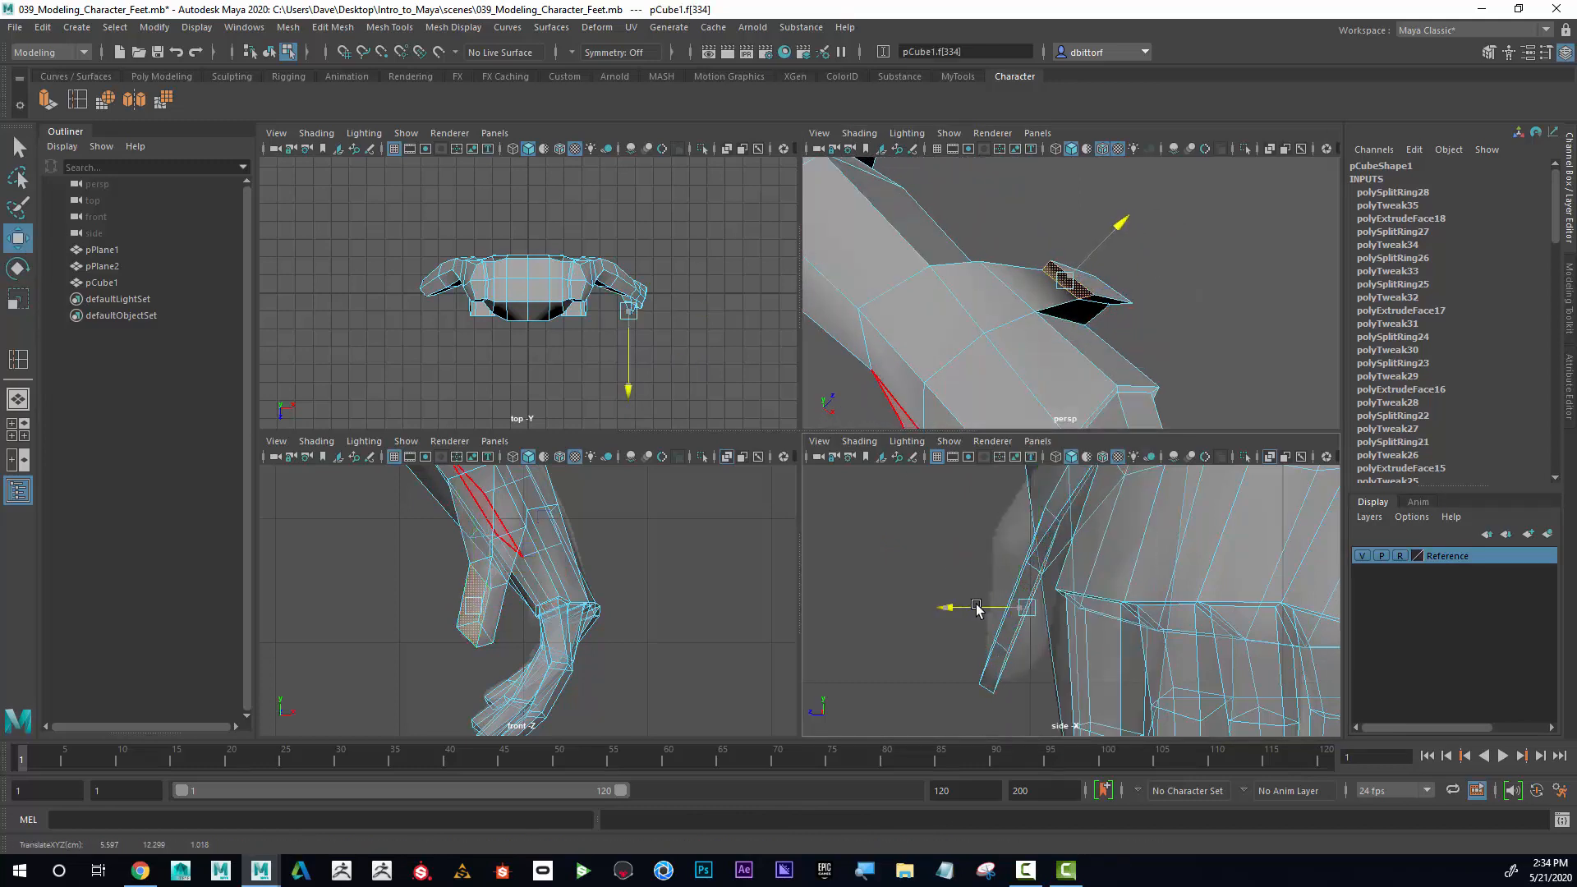
Move the lower thumb's inner face slightly along X toward the fingers in the front view.
alt+drag(1095, 291, 854, 284)
click(1051, 225)
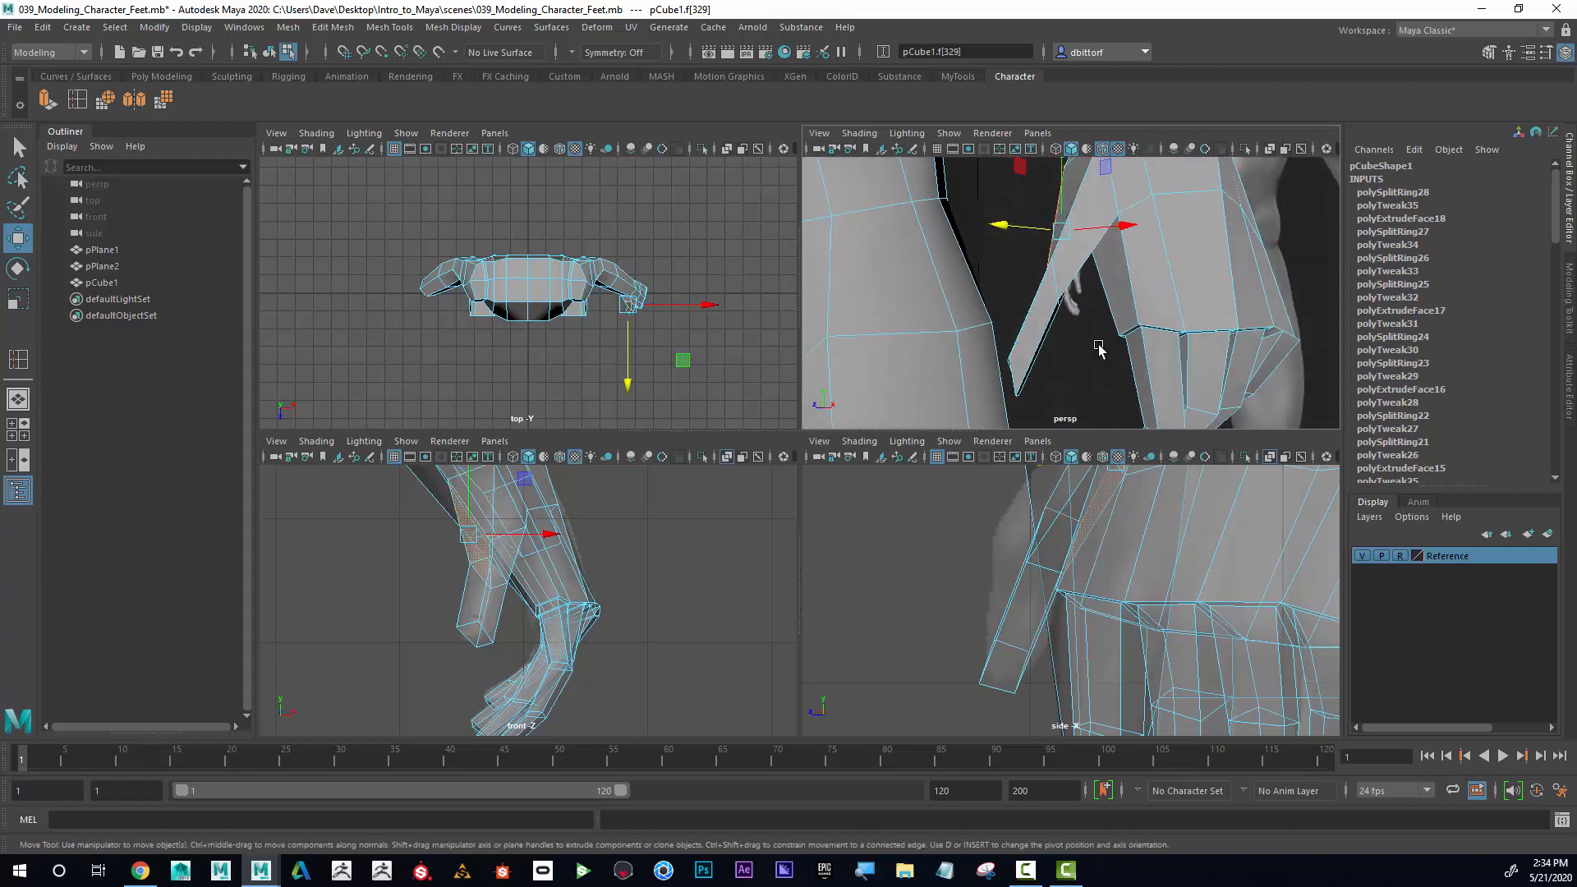
alt+drag(1098, 350, 1071, 294)
click(1049, 300)
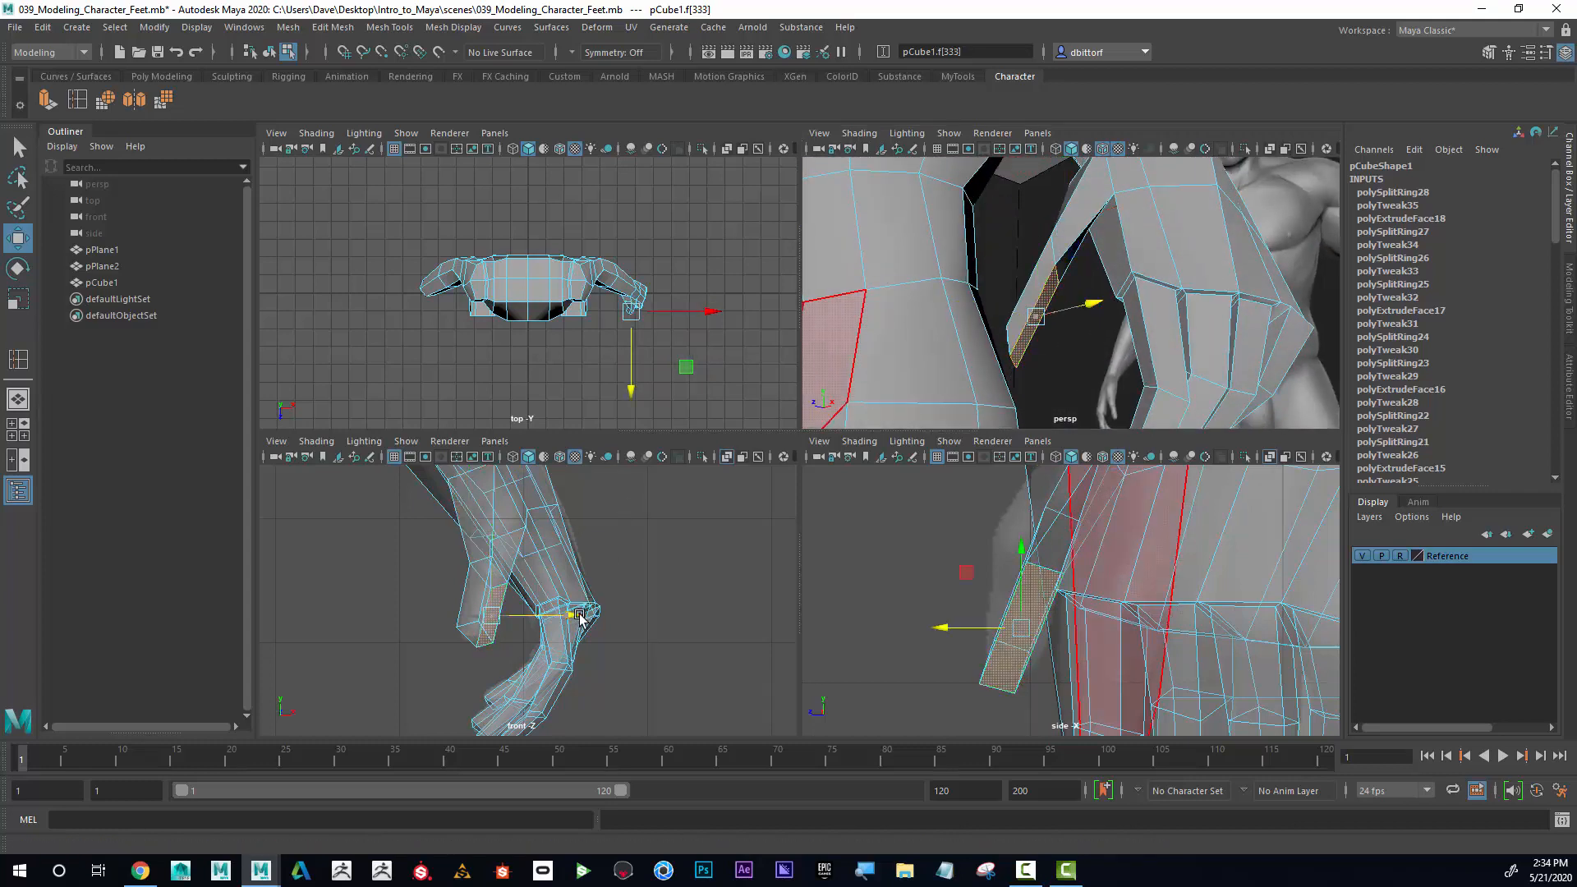
drag(580, 616, 583, 616)
Try to reposition a vertex at the thumb's middle joint.
alt+drag(1156, 278, 1192, 172)
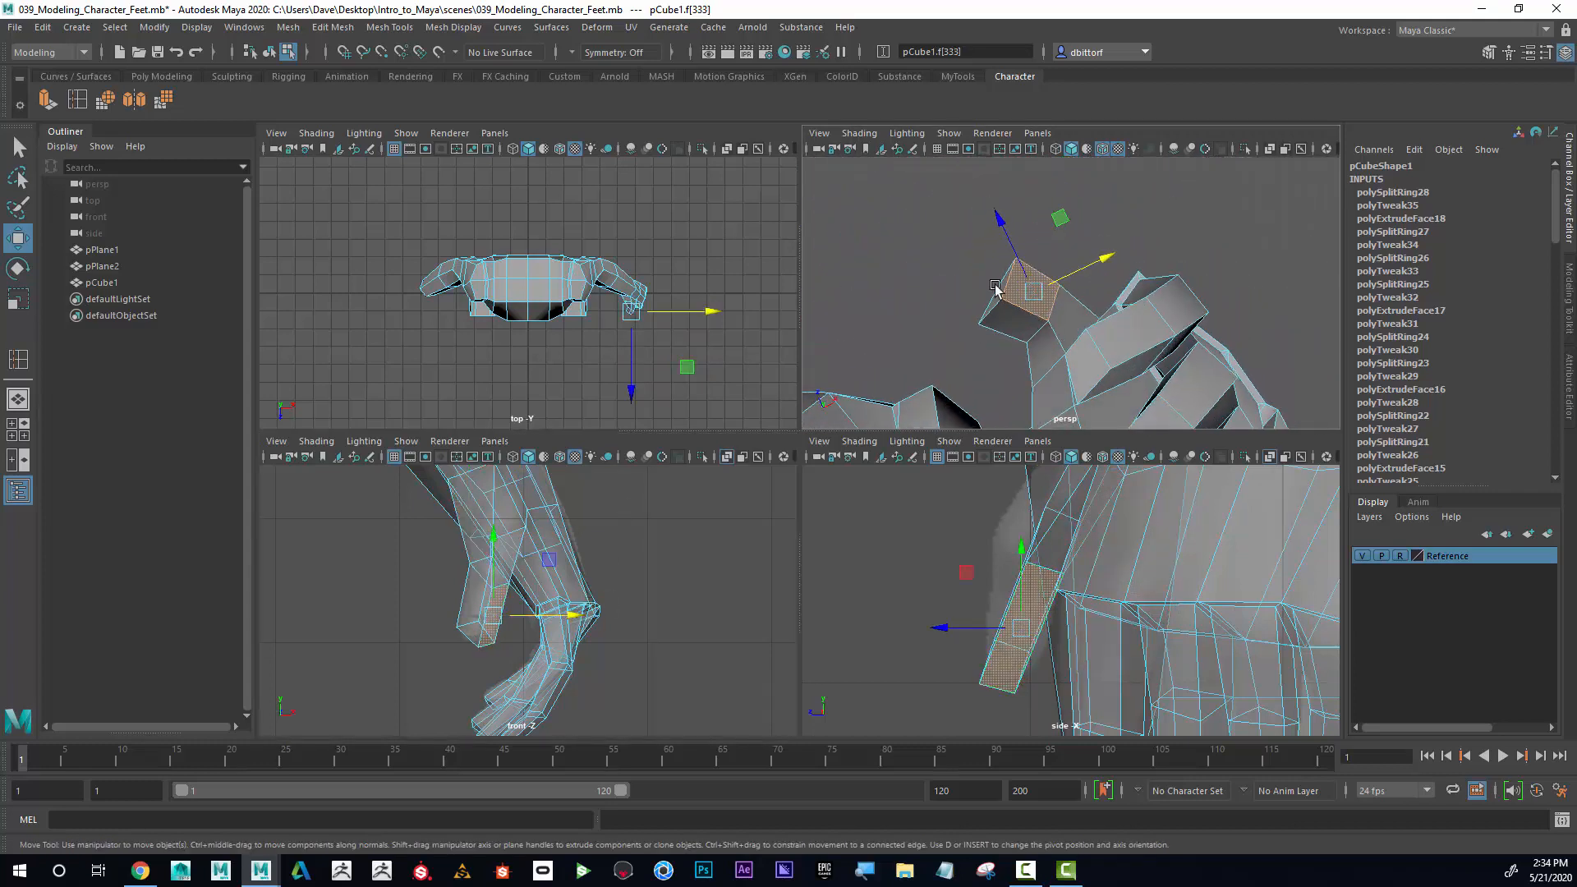
alt+drag(996, 287, 1167, 257)
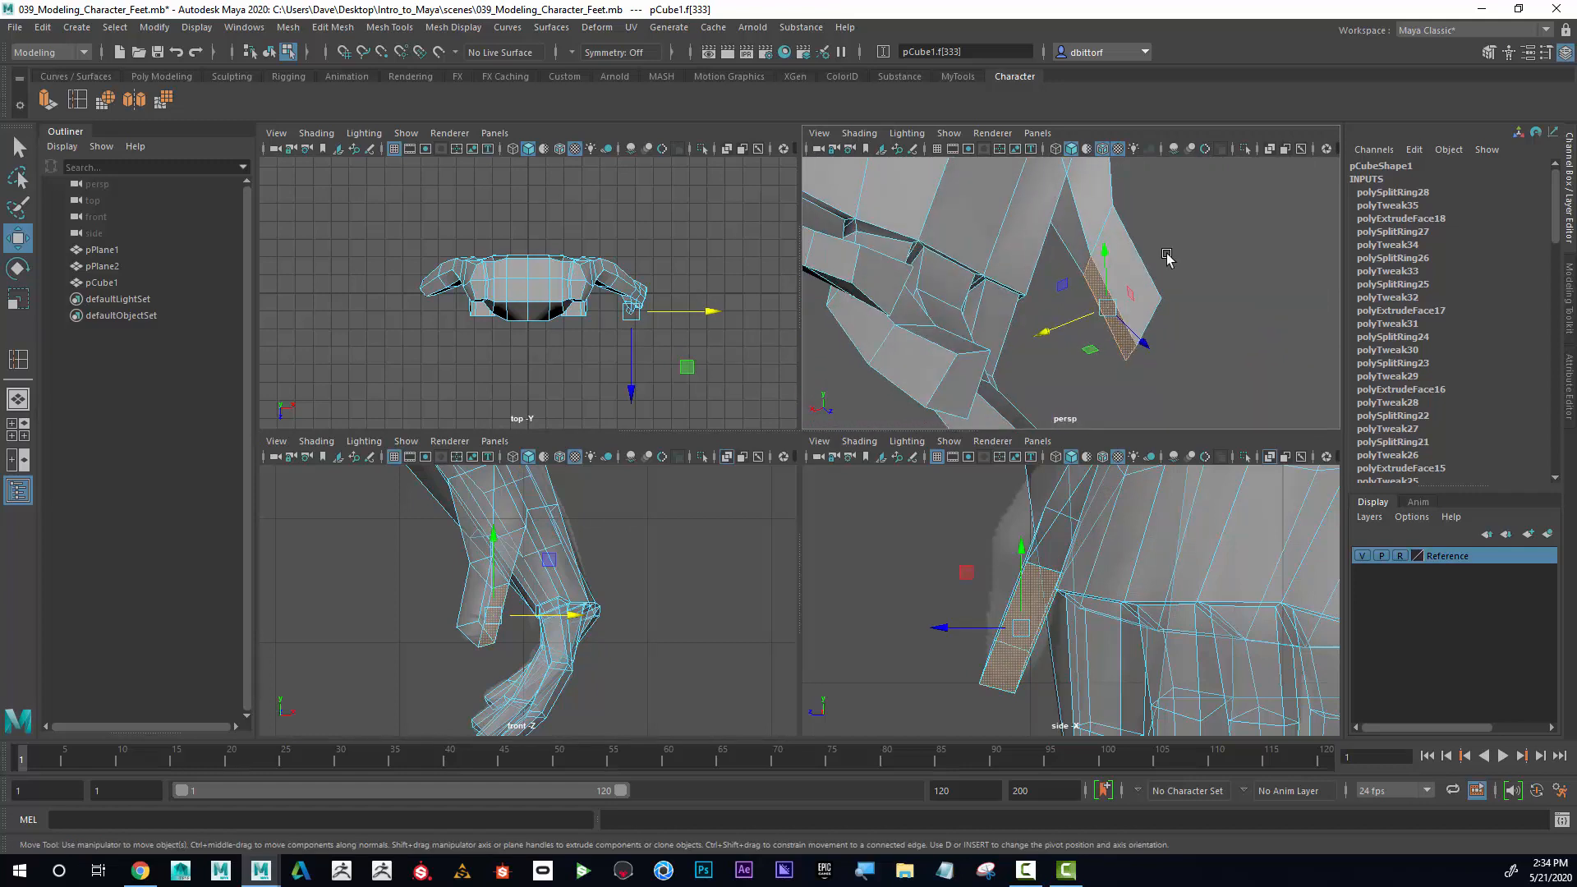
right_drag(1143, 255, 1072, 256)
click(1163, 296)
alt+drag(1231, 285, 1015, 259)
key(ctrl+z)
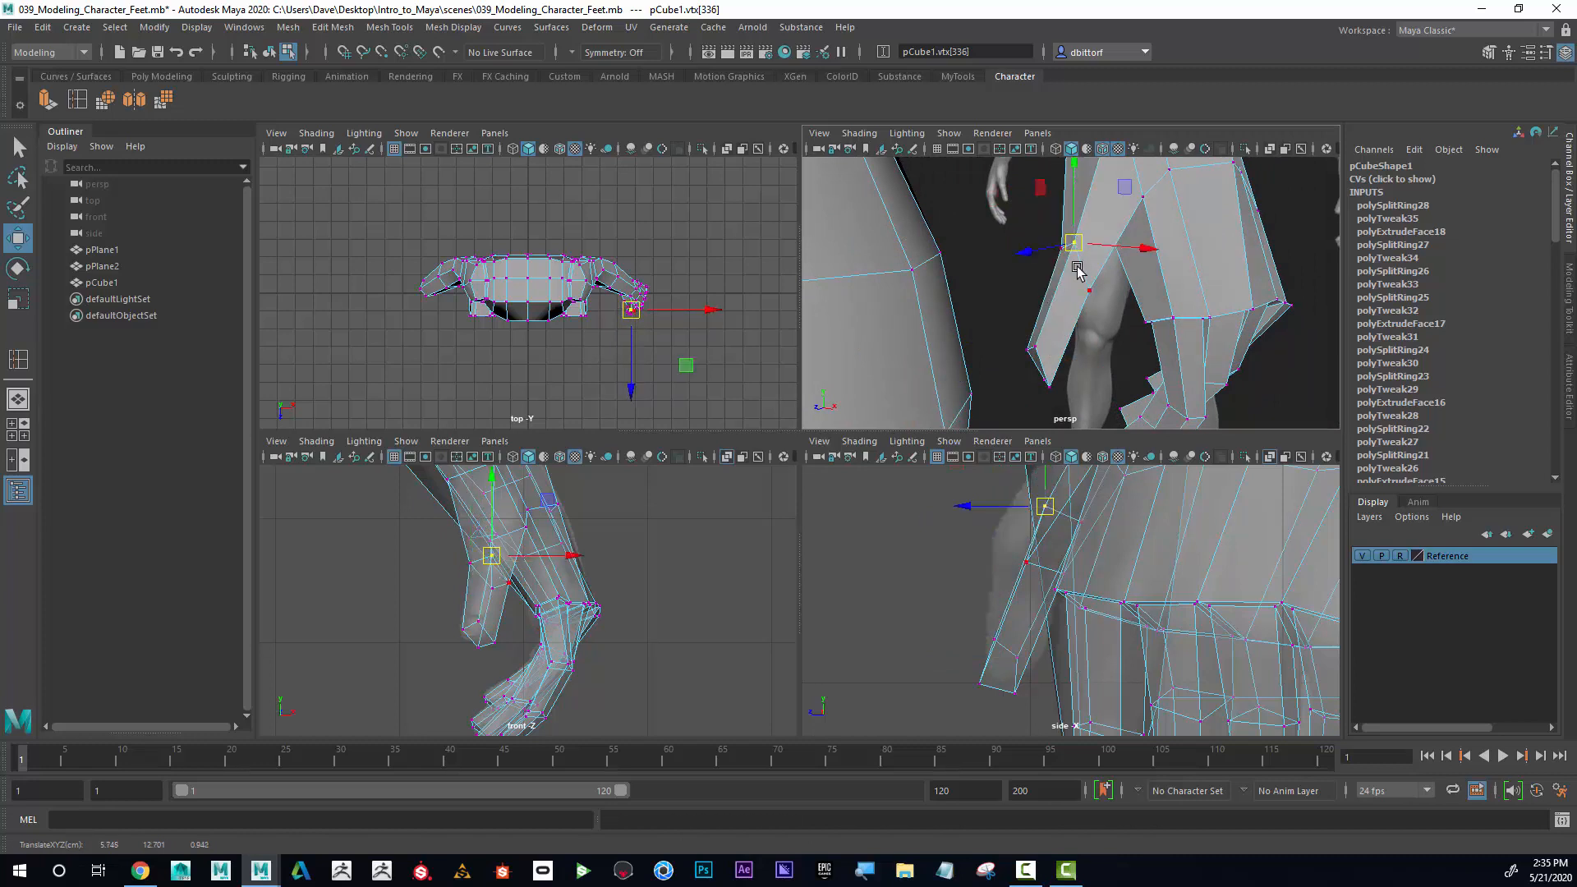
Move the thumb's middle edge loop forward, aligning it with the reference thumb in the side and front views.
right_drag(1077, 269, 1077, 238)
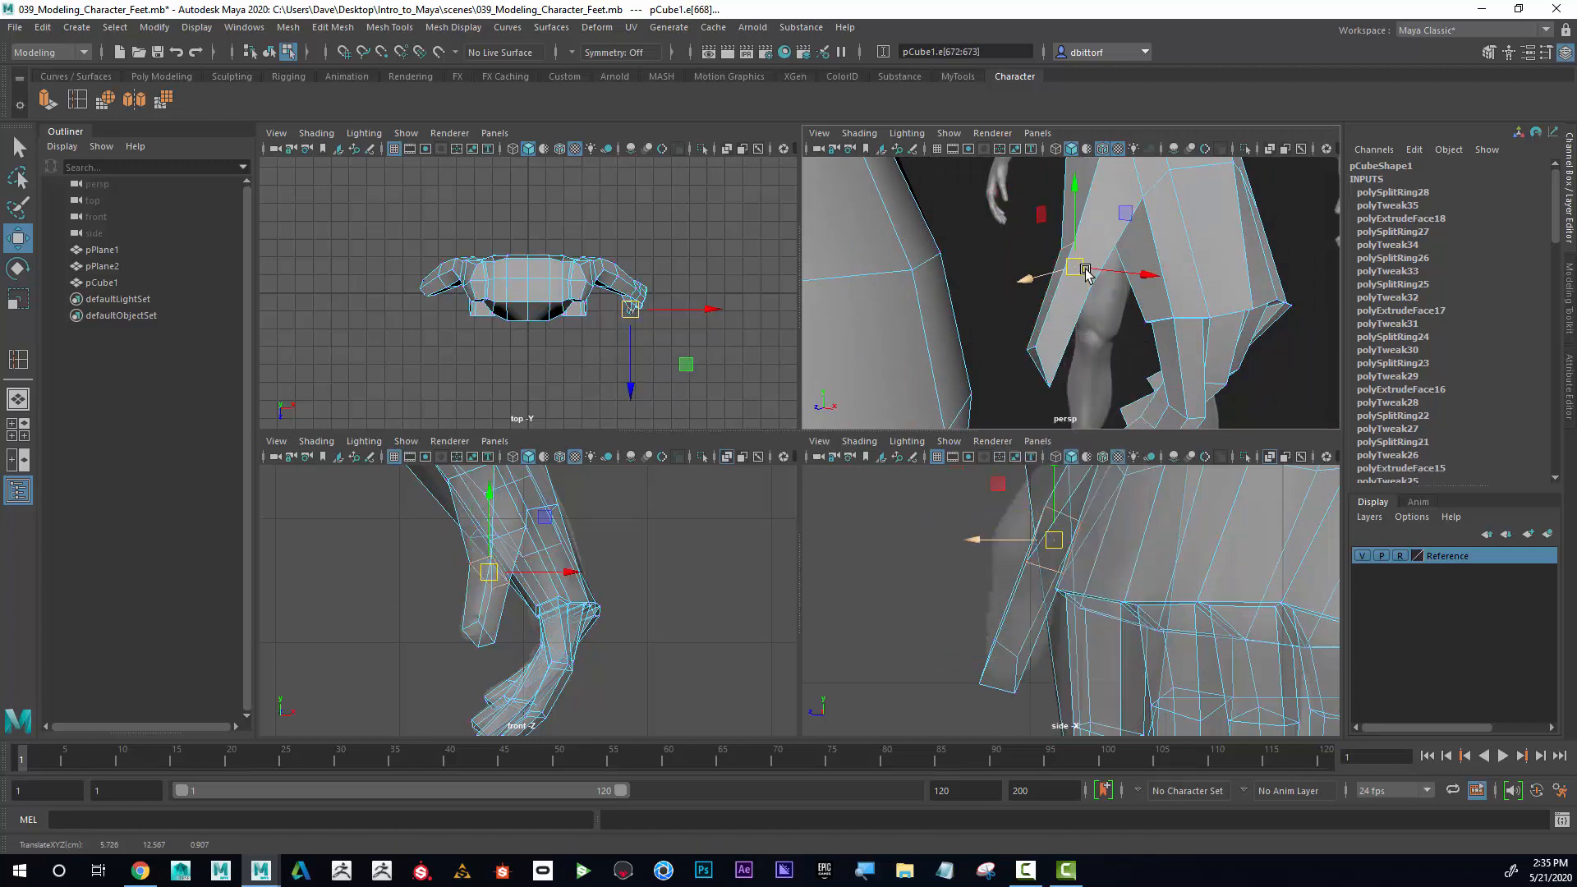
drag(1086, 271, 1041, 271)
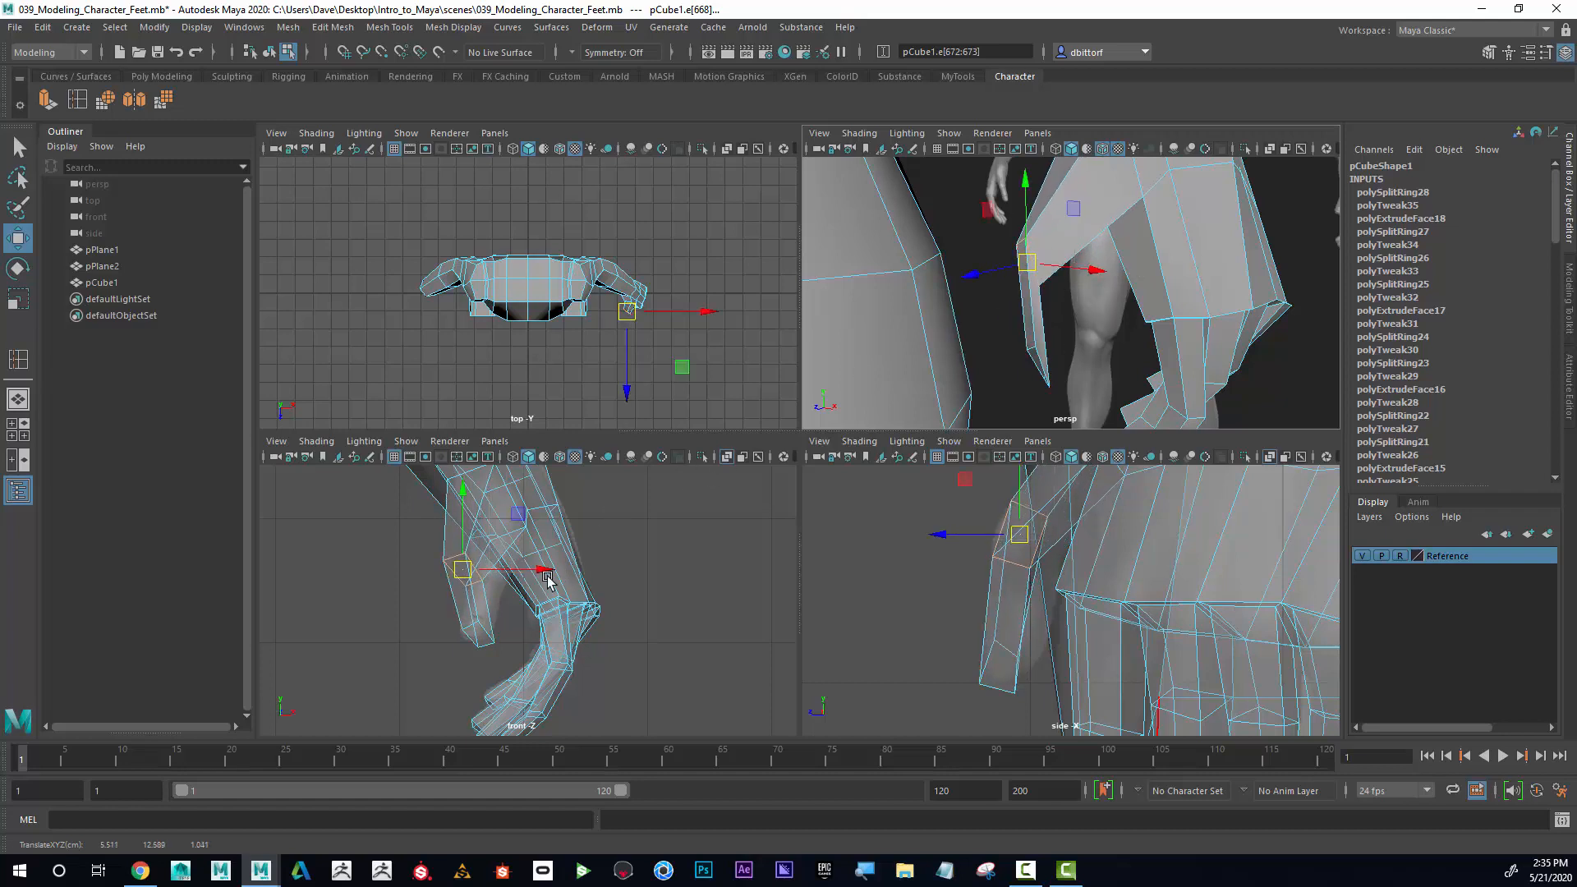
drag(548, 579, 560, 577)
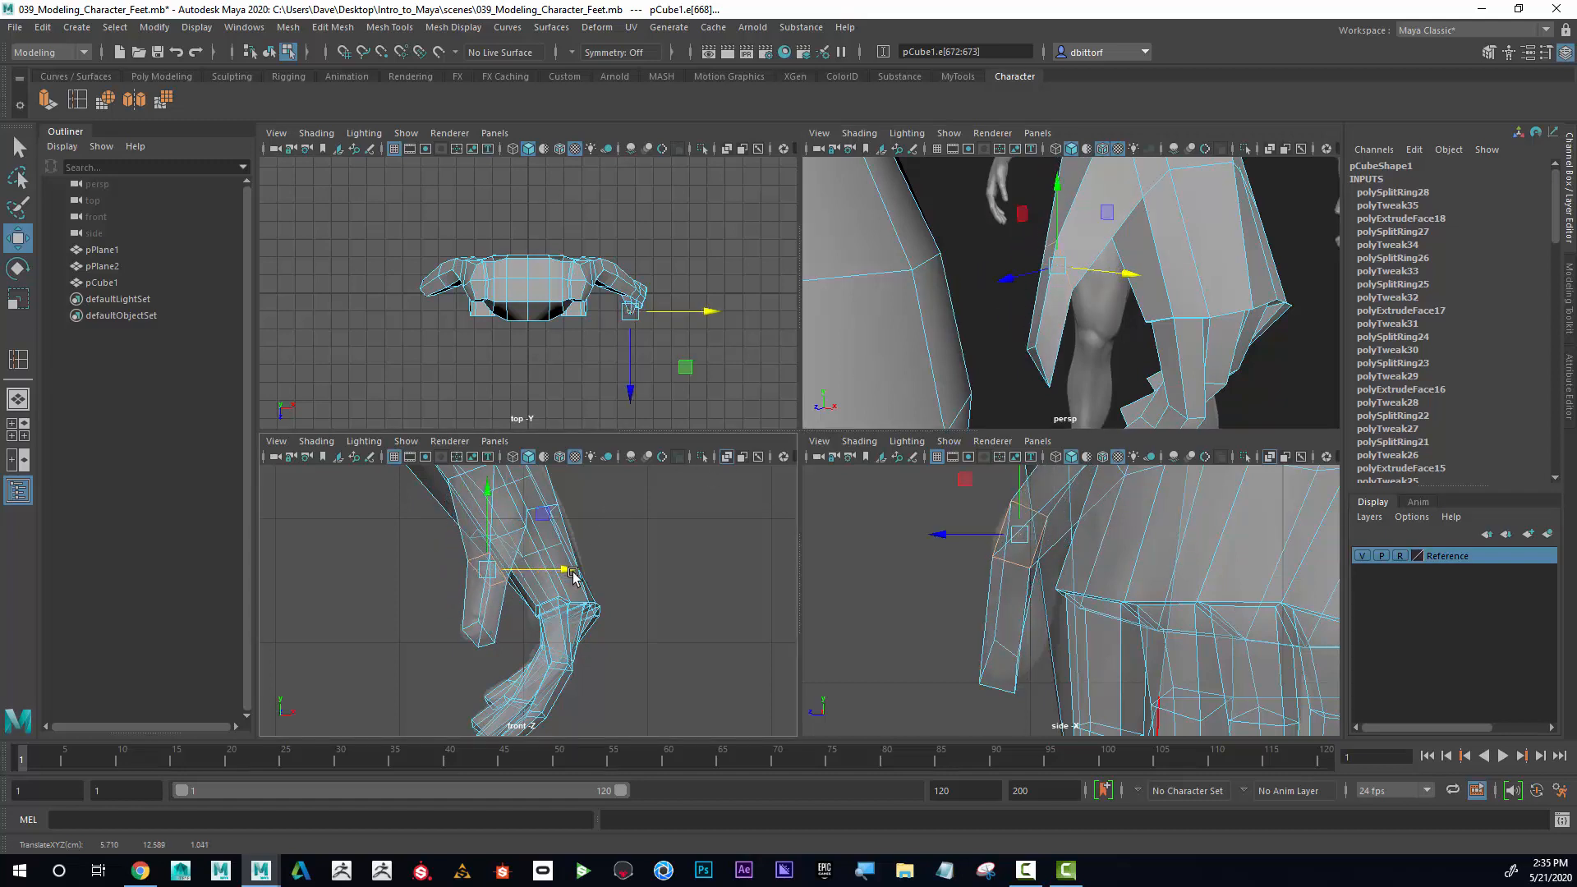
Examine the thumb, the hand and the whole body from several angles in the perspective view.
alt+drag(1136, 280, 1348, 219)
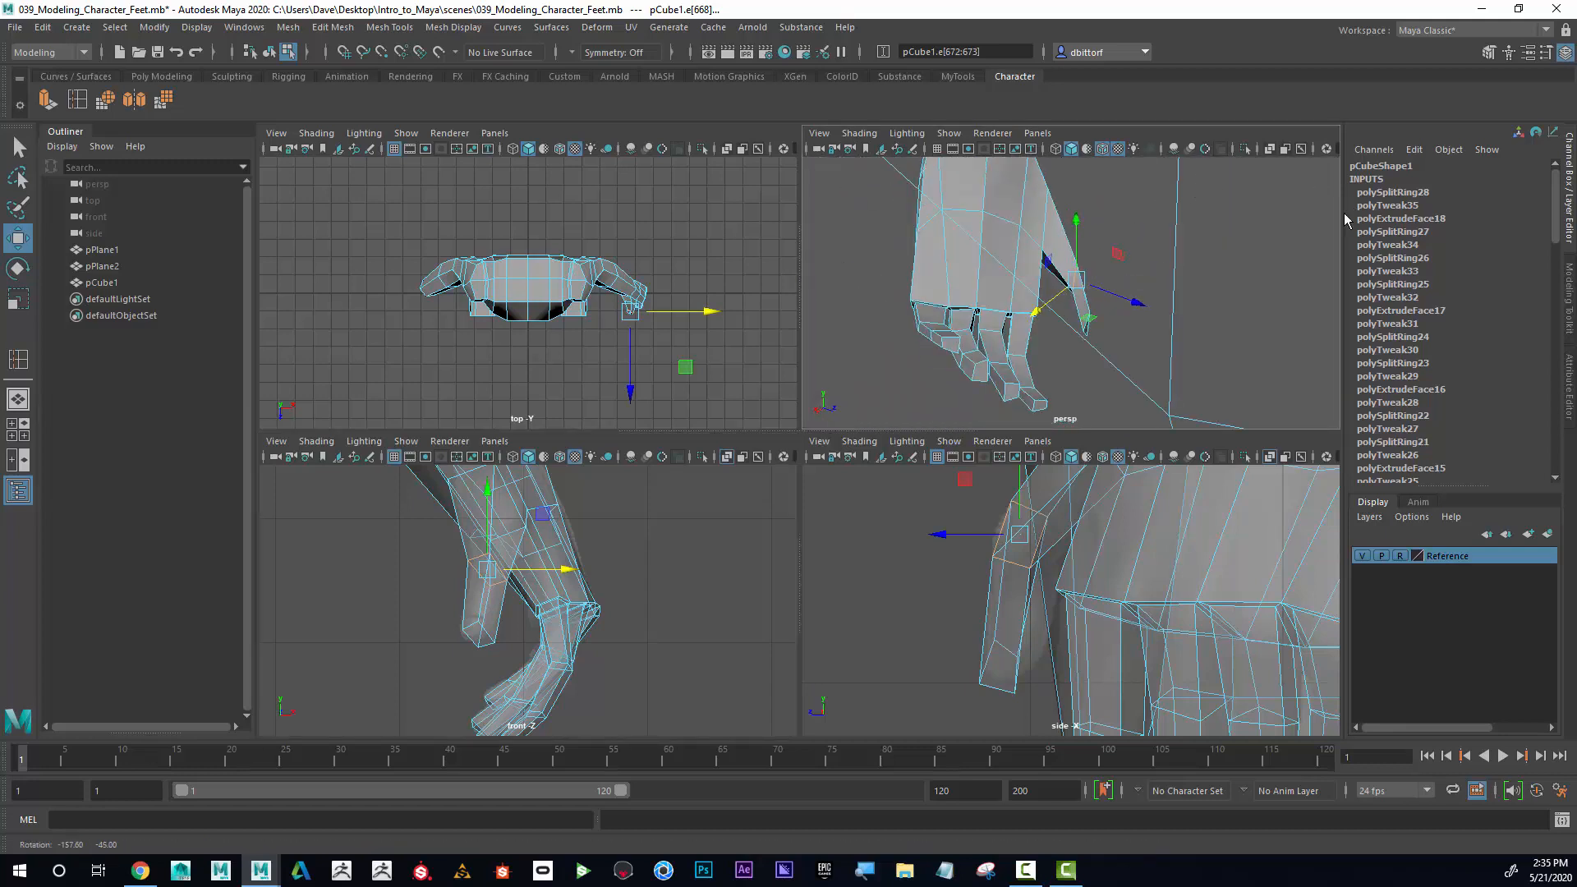
alt+right_drag(1241, 275, 1292, 295)
alt+drag(1292, 296, 1134, 271)
right_drag(1060, 345, 1072, 269)
click(1069, 265)
alt+drag(1069, 266, 1116, 236)
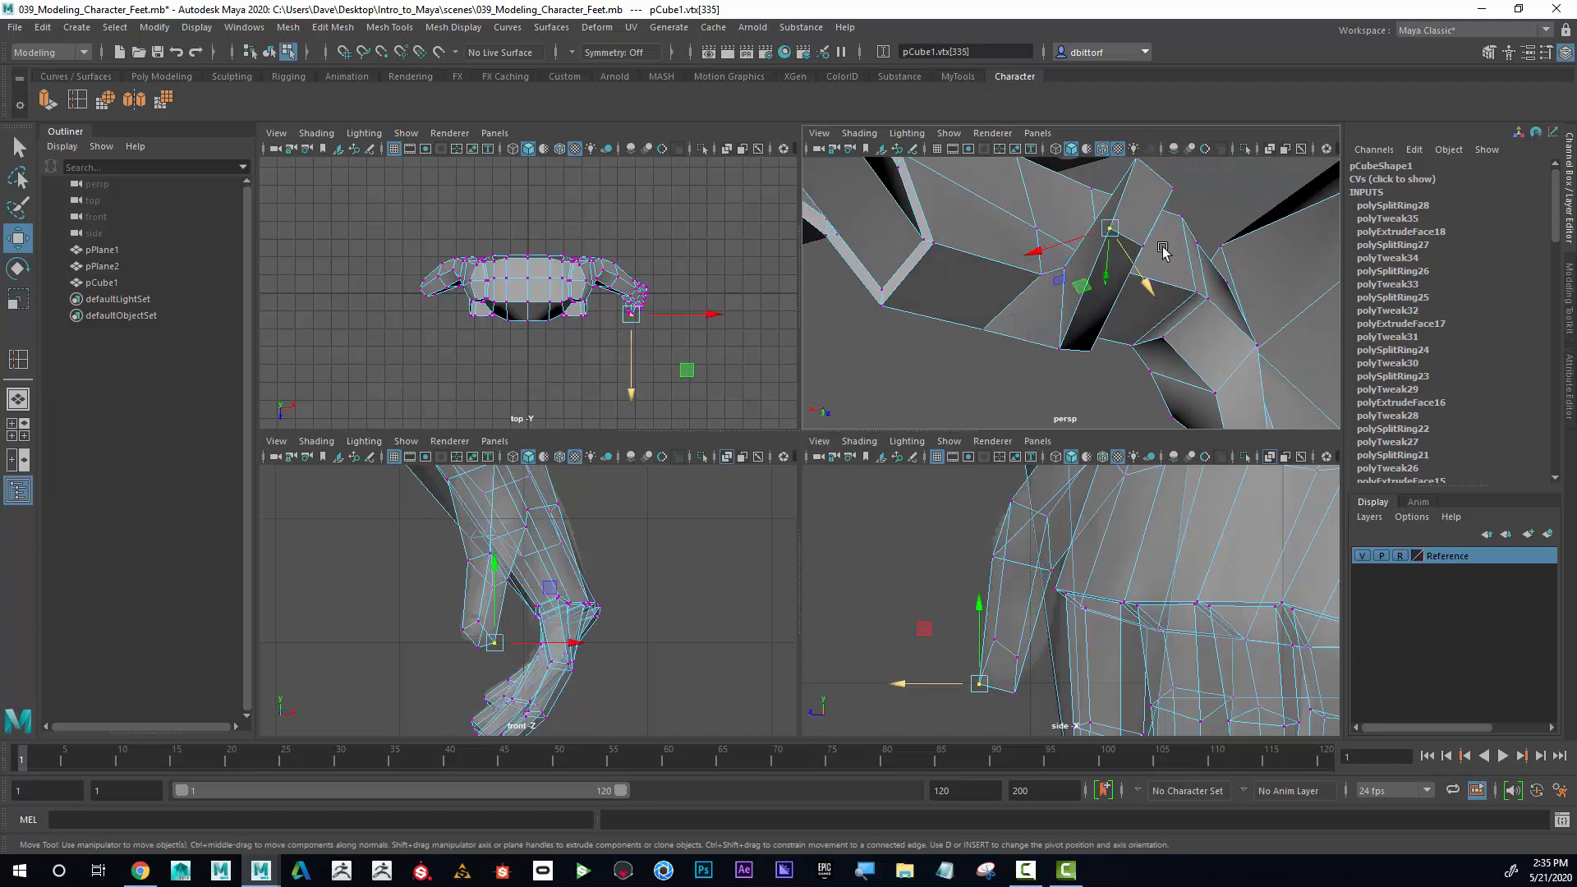
alt+right_drag(1162, 249, 865, 323)
alt+drag(866, 323, 1144, 397)
alt+right_drag(1144, 398, 1187, 282)
alt+drag(1189, 267, 1150, 275)
alt+right_drag(1216, 288, 1130, 333)
key(space)
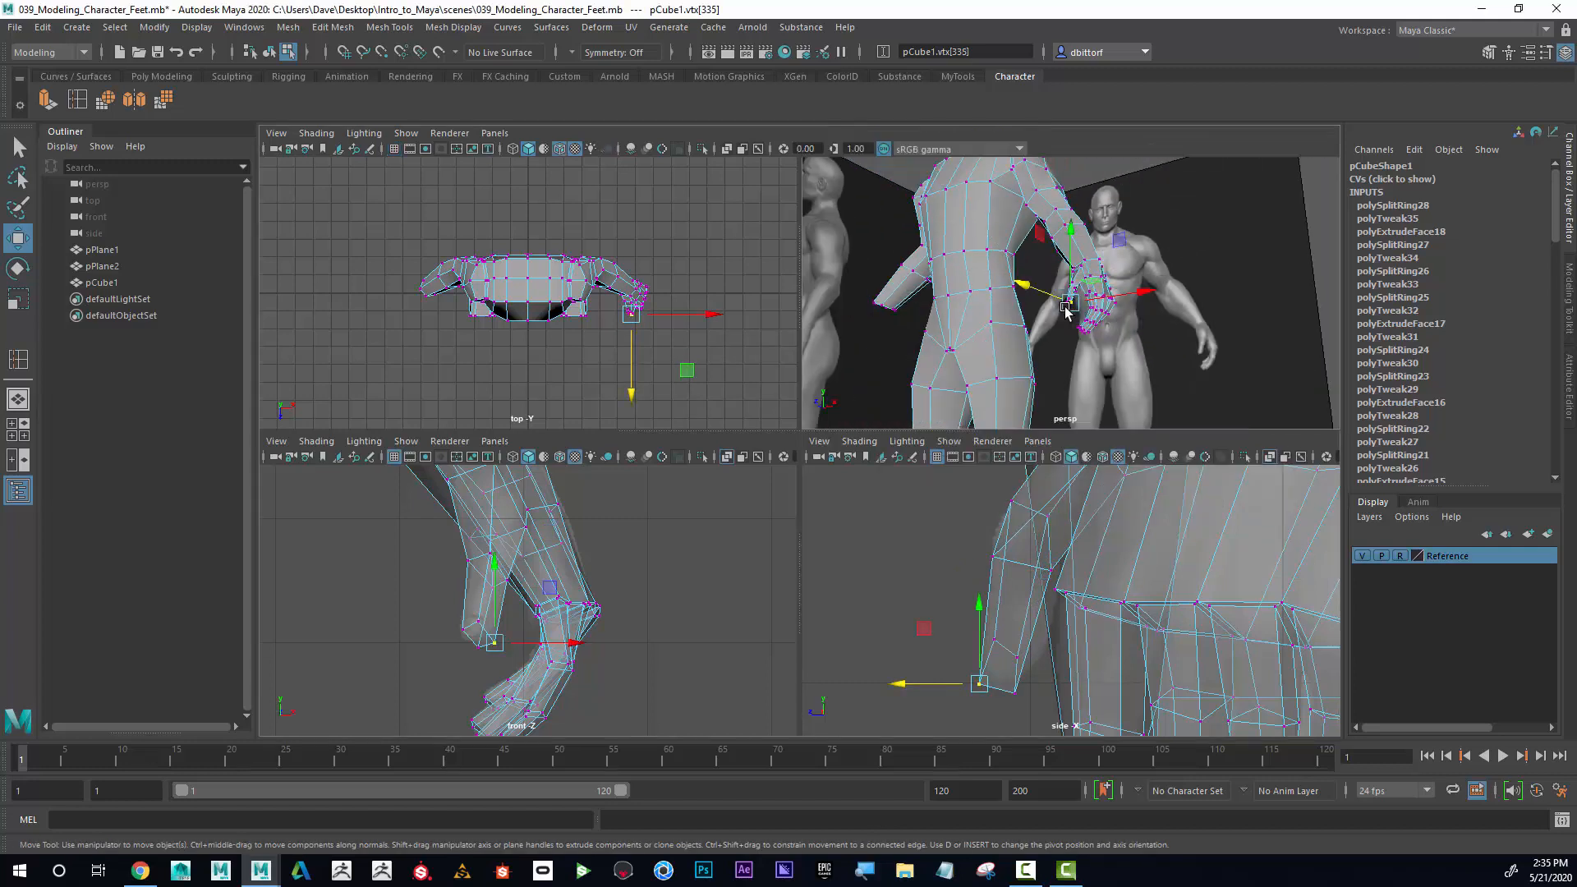
alt+right_drag(772, 422, 755, 355)
alt+drag(756, 355, 731, 454)
right_drag(804, 342, 858, 309)
alt+right_drag(858, 310, 750, 352)
alt+drag(752, 362, 833, 351)
Delete all faces of the body half without a modeled hand, selecting them up to the centerline in the front view.
key(space)
alt+right_drag(1093, 543, 981, 546)
key(space)
alt+right_drag(927, 492, 337, 485)
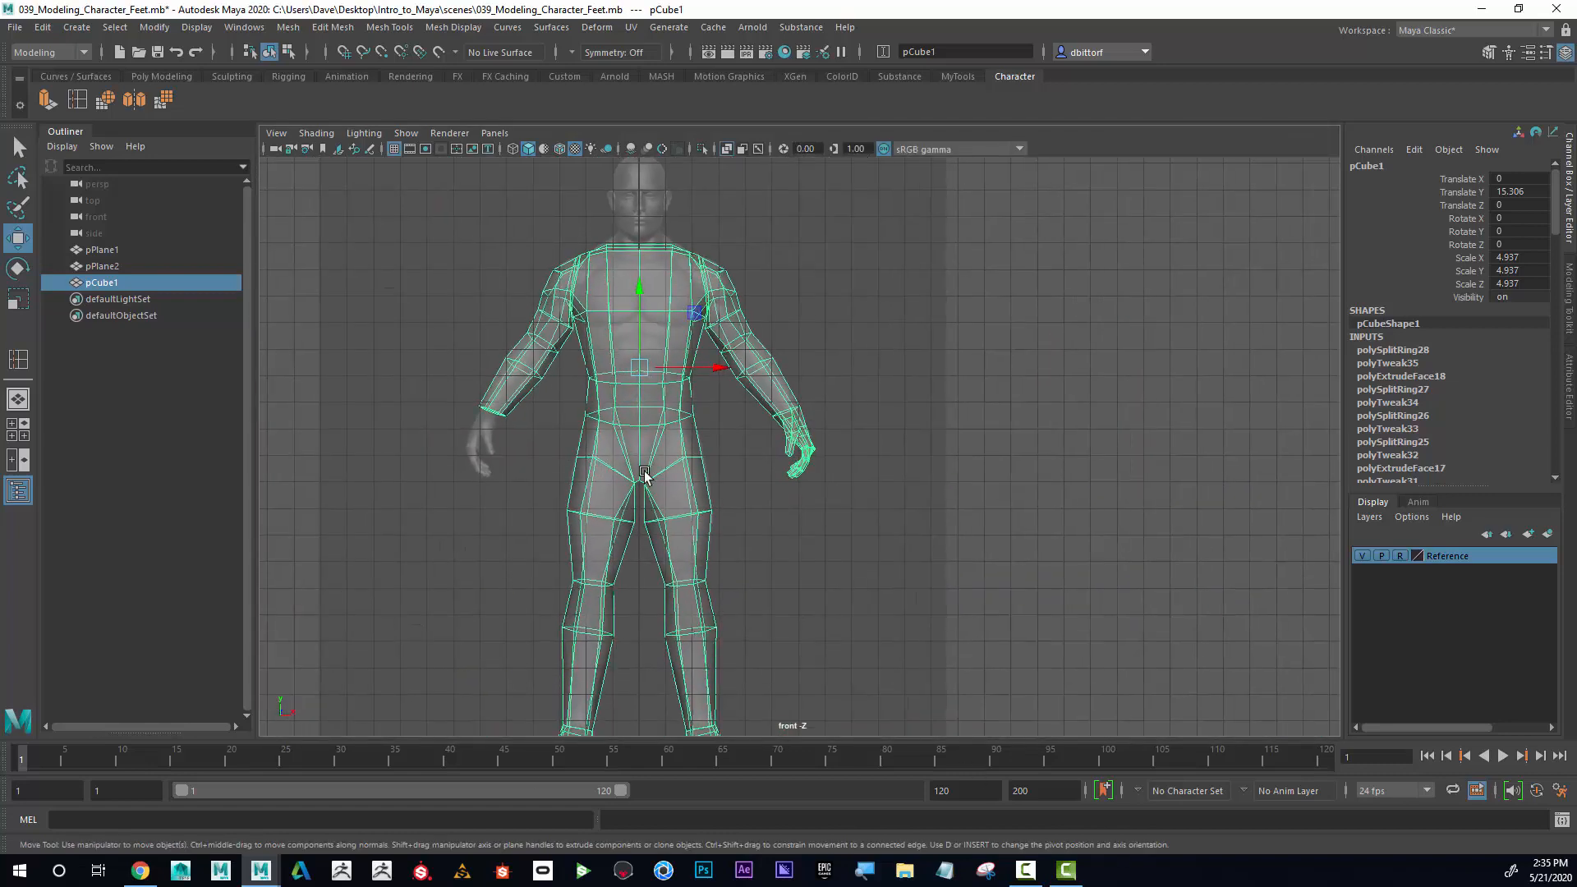
alt+middle_drag(566, 446, 624, 398)
right_drag(670, 298, 669, 341)
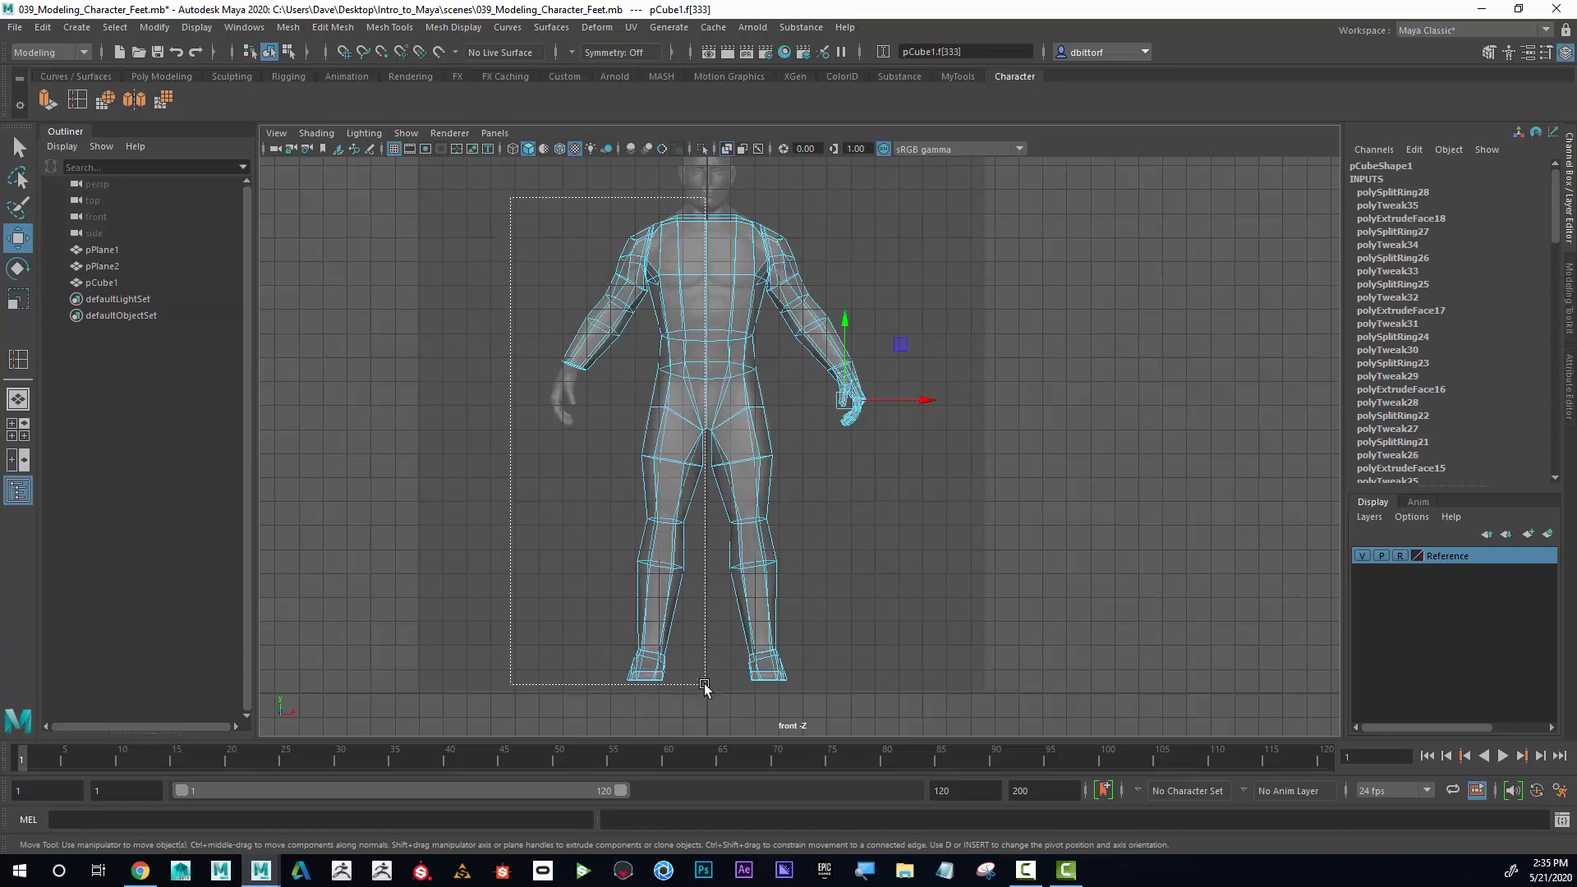
drag(704, 687, 704, 687)
key(Delete)
Mirror the remaining body half across the world X axis in the negative direction, merging the border.
right_drag(744, 444, 753, 352)
click(288, 27)
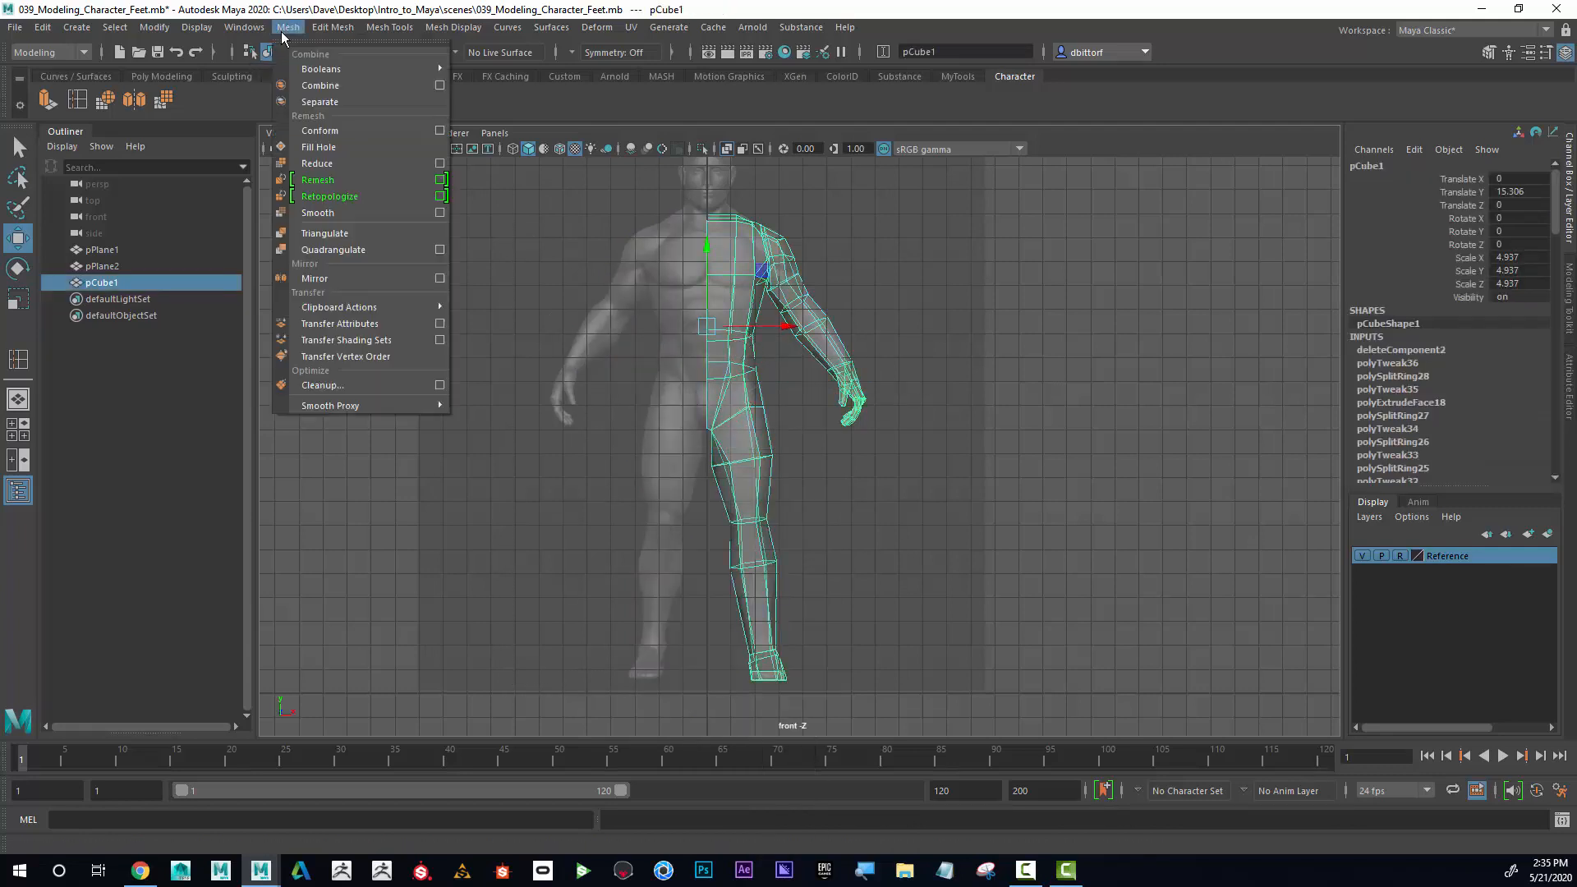
mouse_move(349, 33)
mouse_move(287, 27)
click(337, 277)
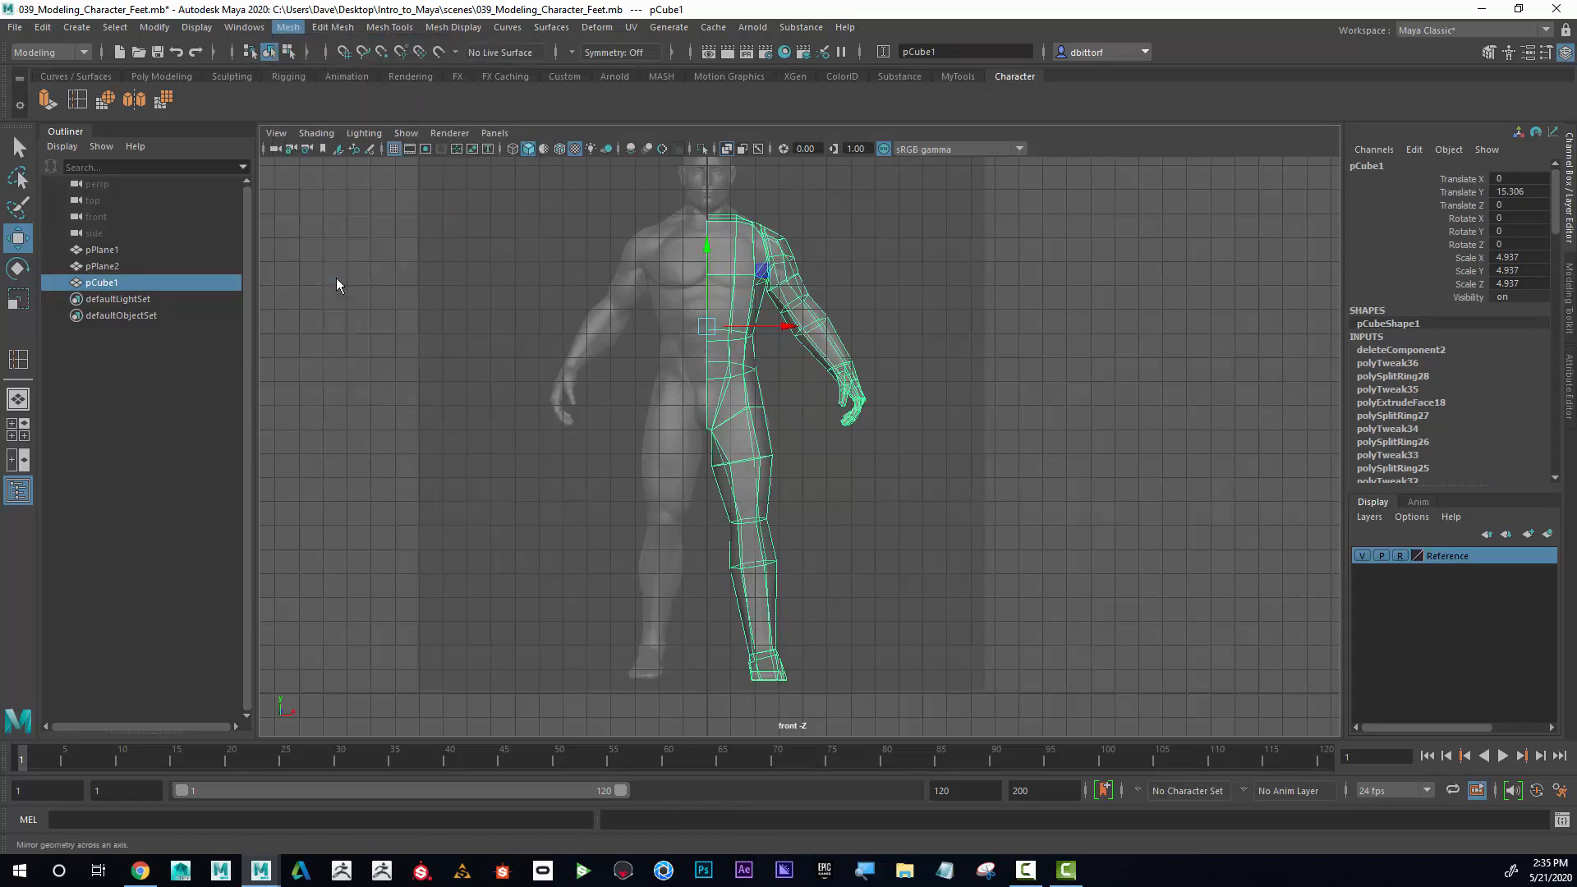
Deselect the mirrored body and examine it beside the reference planes in the perspective view.
key(space)
alt+drag(1016, 328, 908, 386)
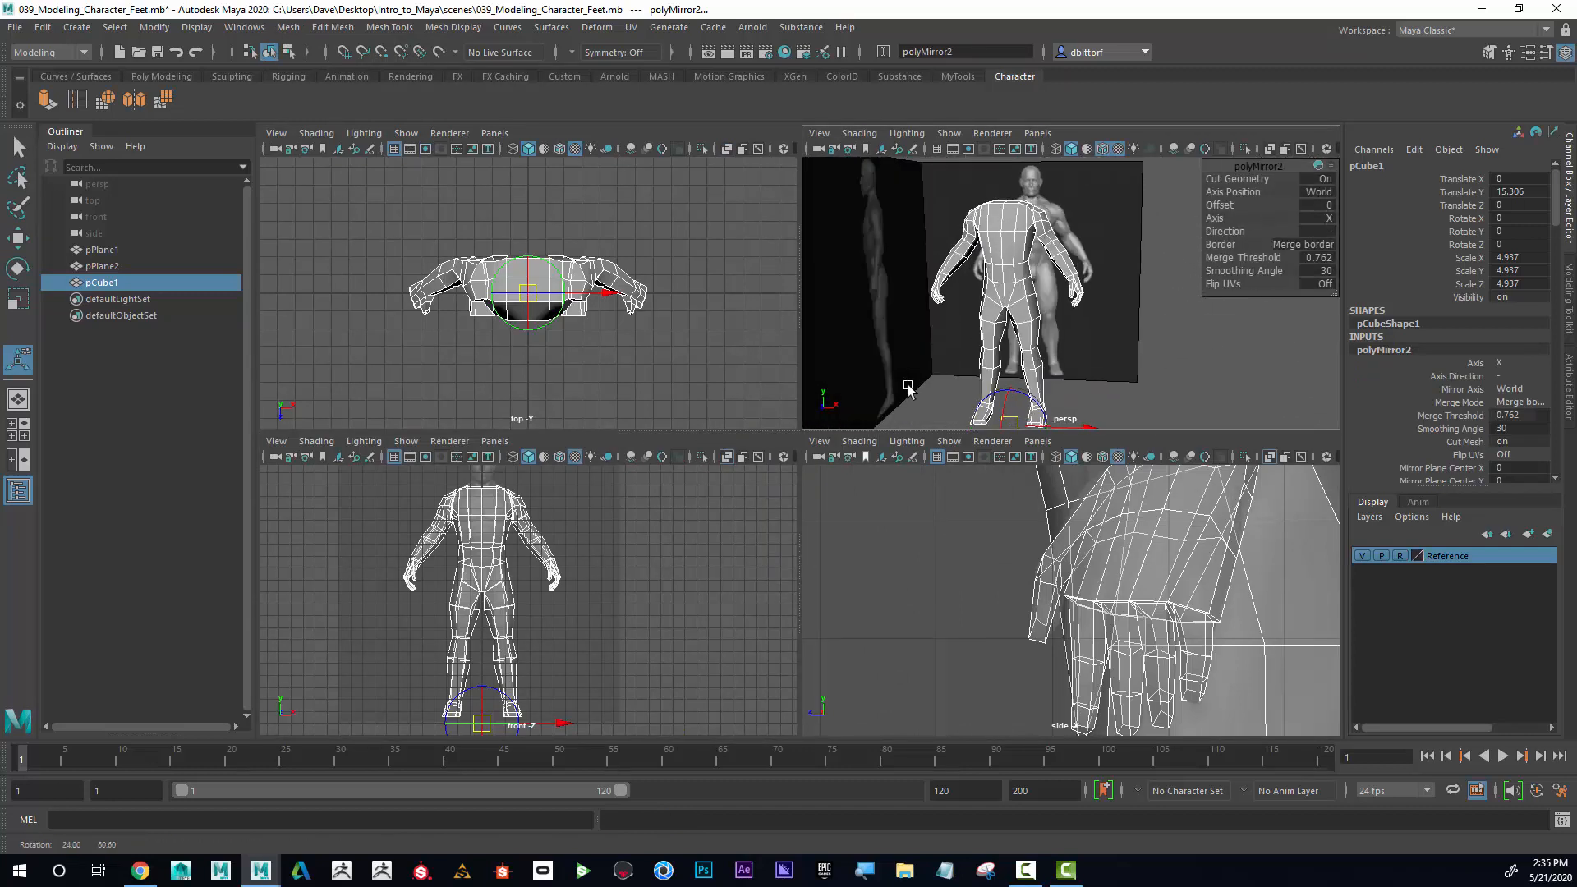
click(1155, 388)
alt+right_drag(1155, 388, 1229, 373)
alt+drag(1229, 373, 1169, 366)
key(space)
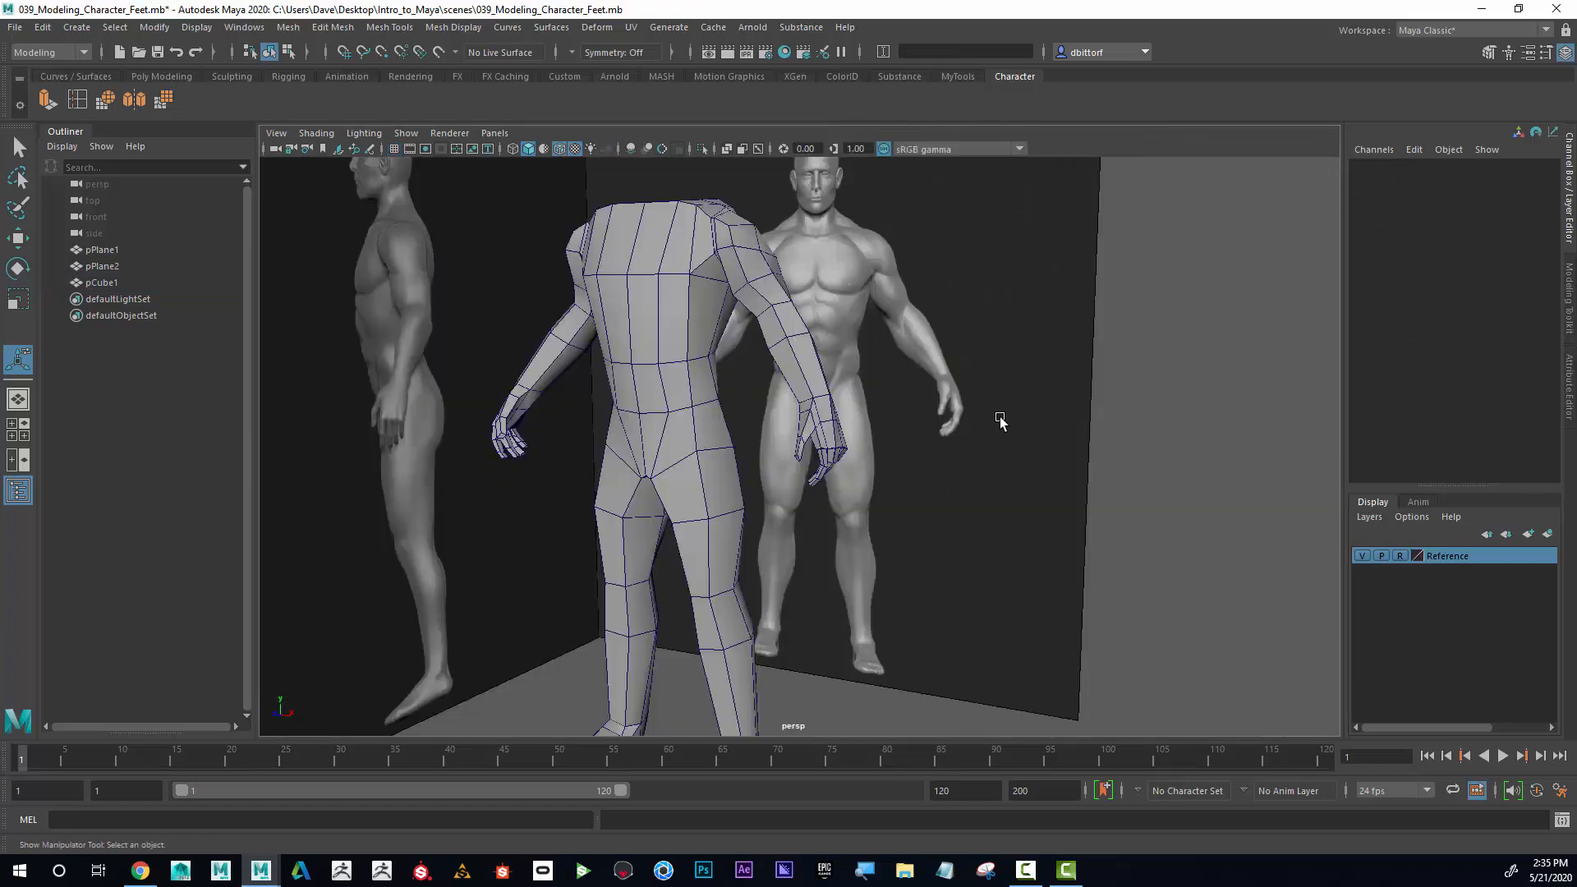
alt+right_drag(1000, 422, 824, 387)
alt+middle_drag(824, 387, 839, 355)
alt+drag(839, 355, 920, 402)
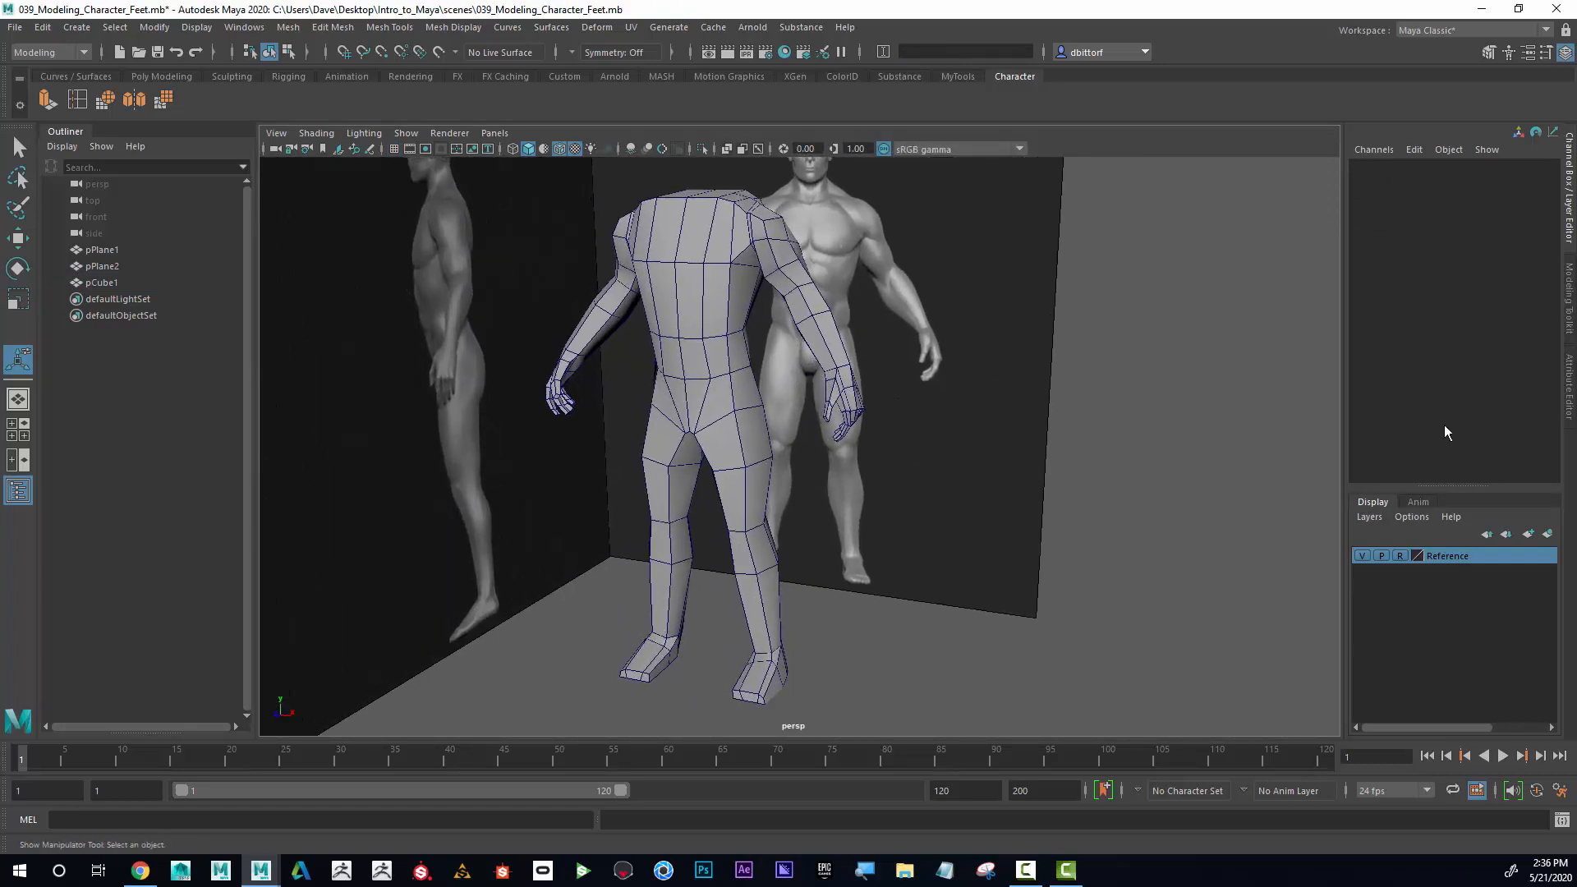